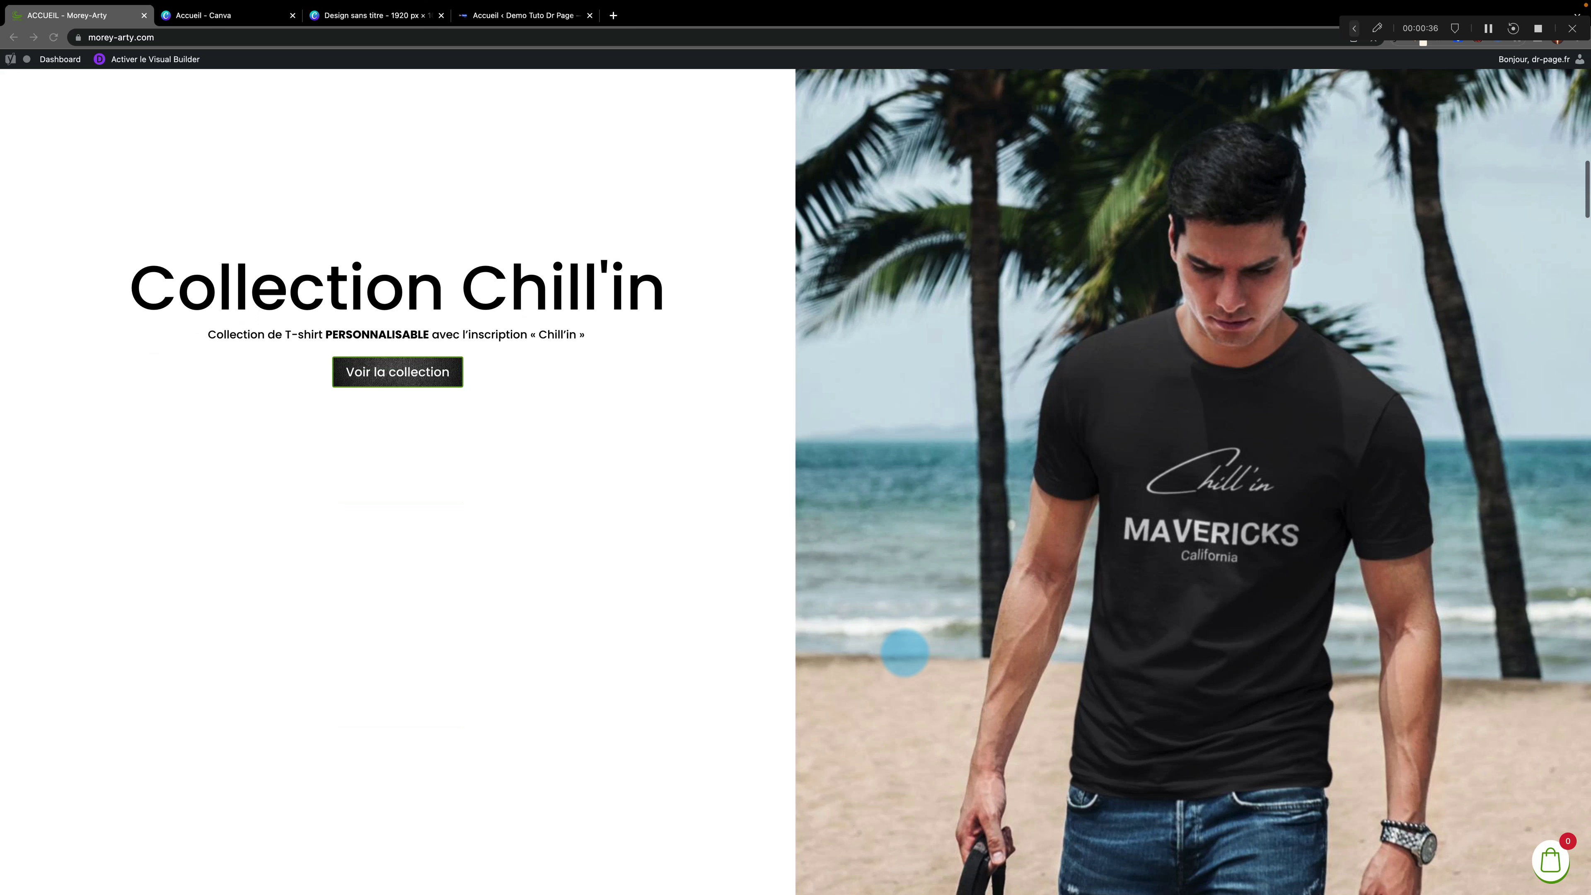
Examine the alternating photo-and-text collection sections on the Morey-Arty home page, from Chill'in to Tank top
{"action": "scroll", "coordinate": [904, 653], "scroll_direction": "down", "scroll_amount": 3}
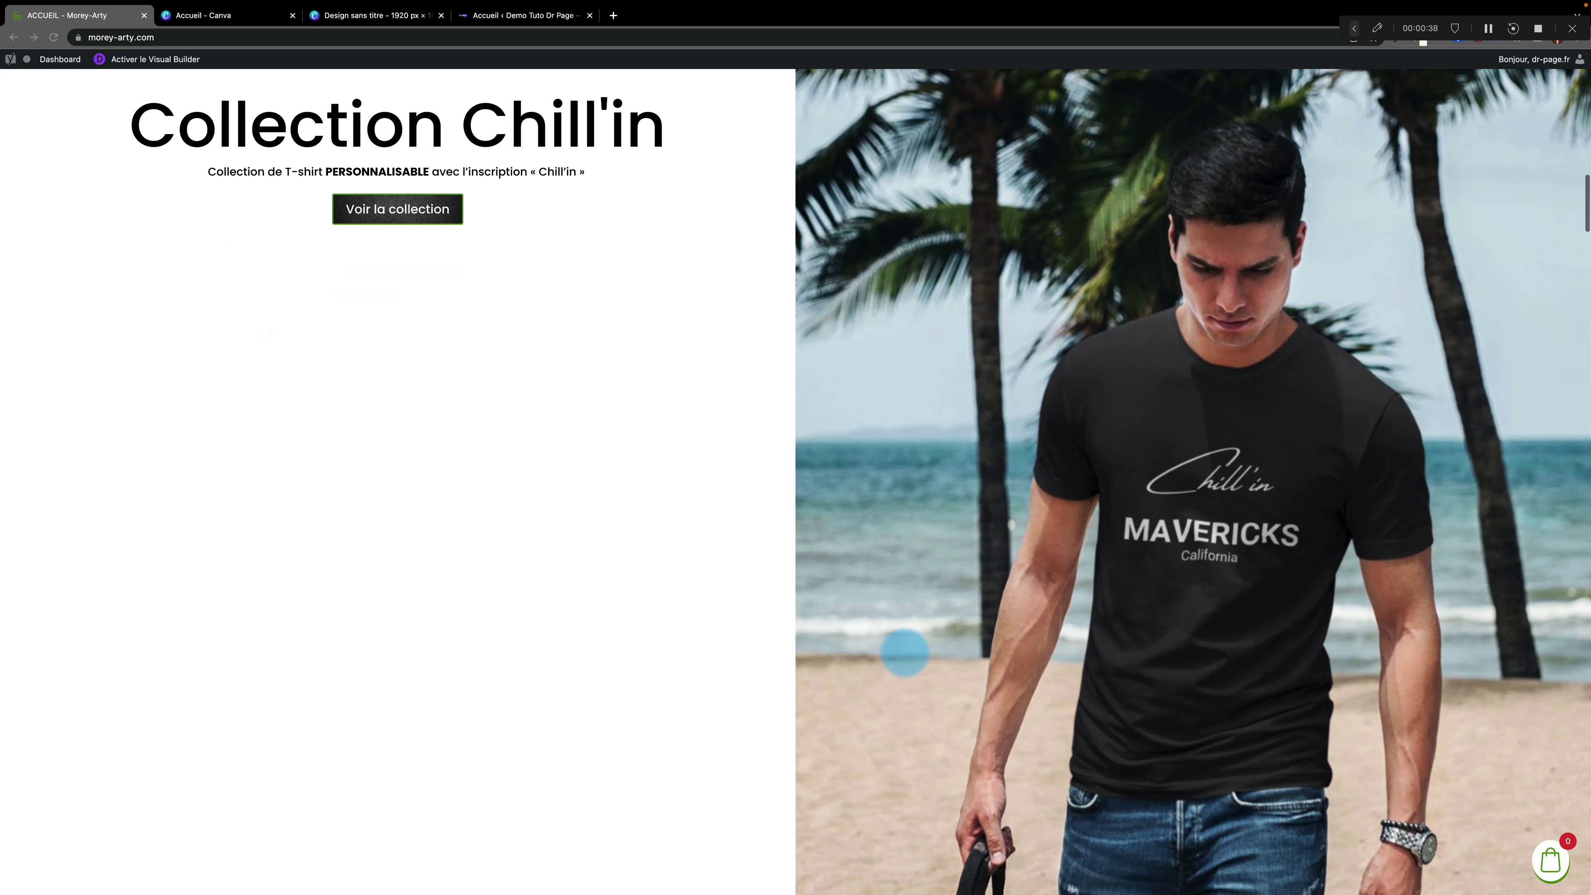
{"action": "scroll", "coordinate": [904, 652], "scroll_direction": "down", "scroll_amount": 1}
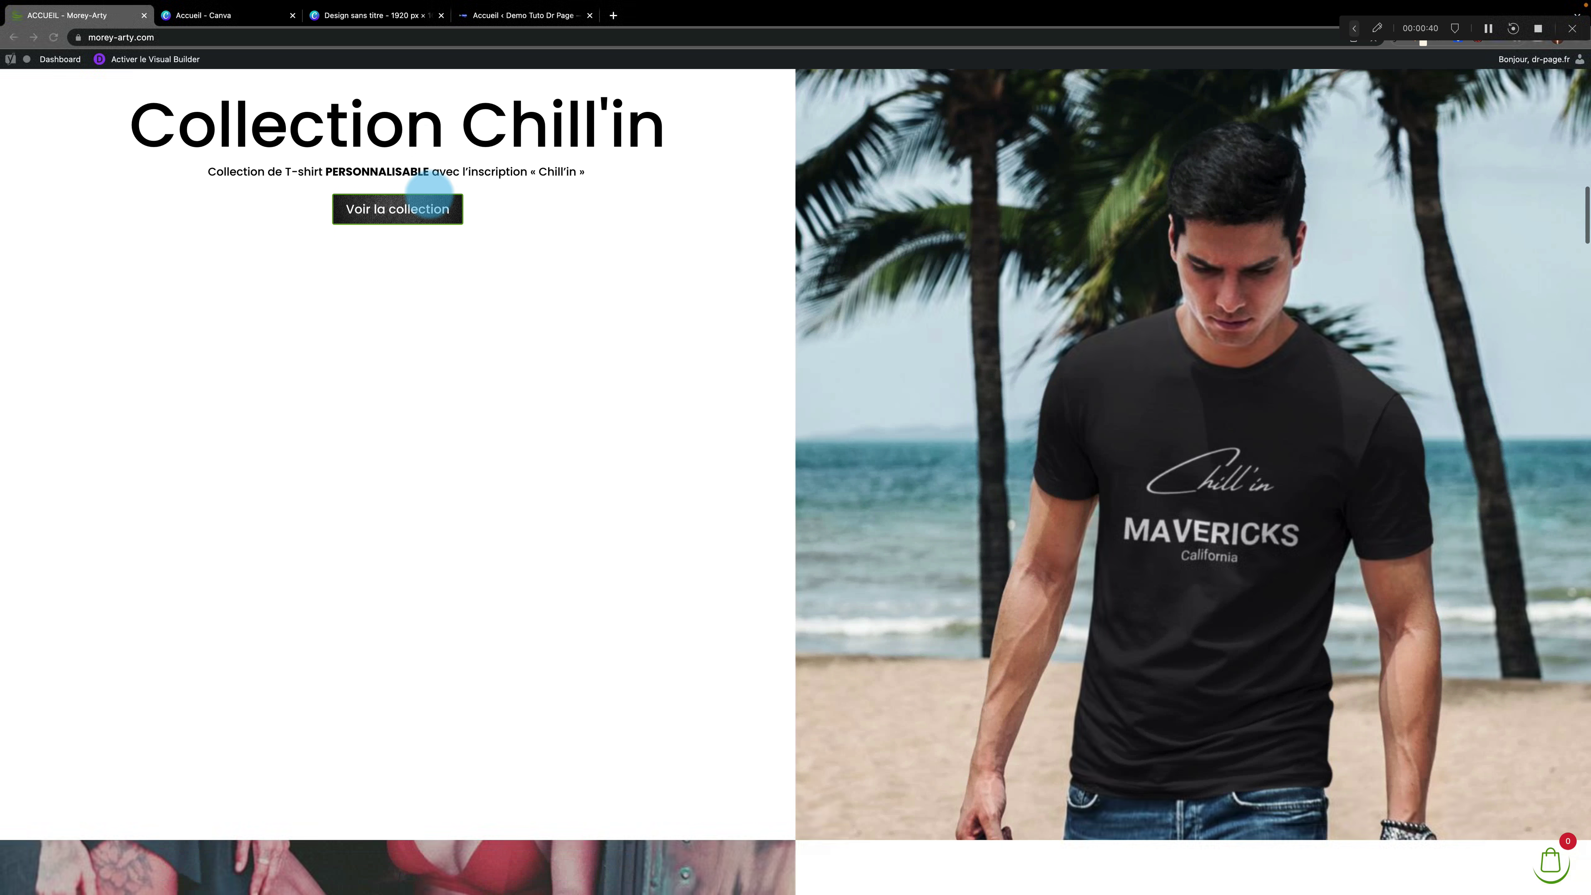
{"action": "scroll", "coordinate": [993, 499], "scroll_direction": "down", "scroll_amount": 5}
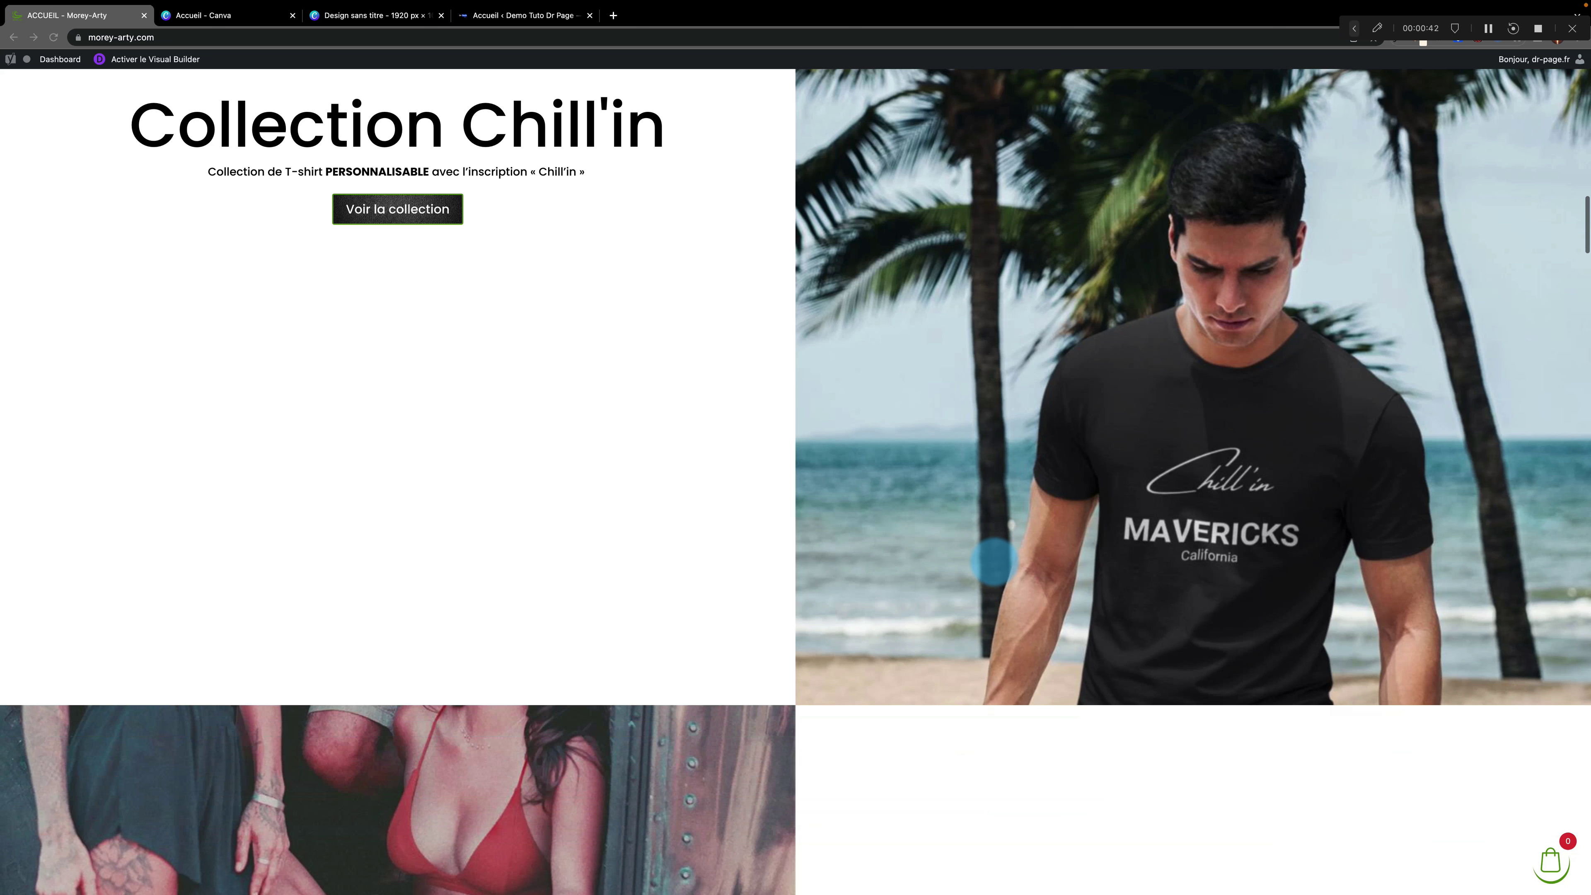
{"action": "scroll", "coordinate": [949, 545], "scroll_direction": "down", "scroll_amount": 5}
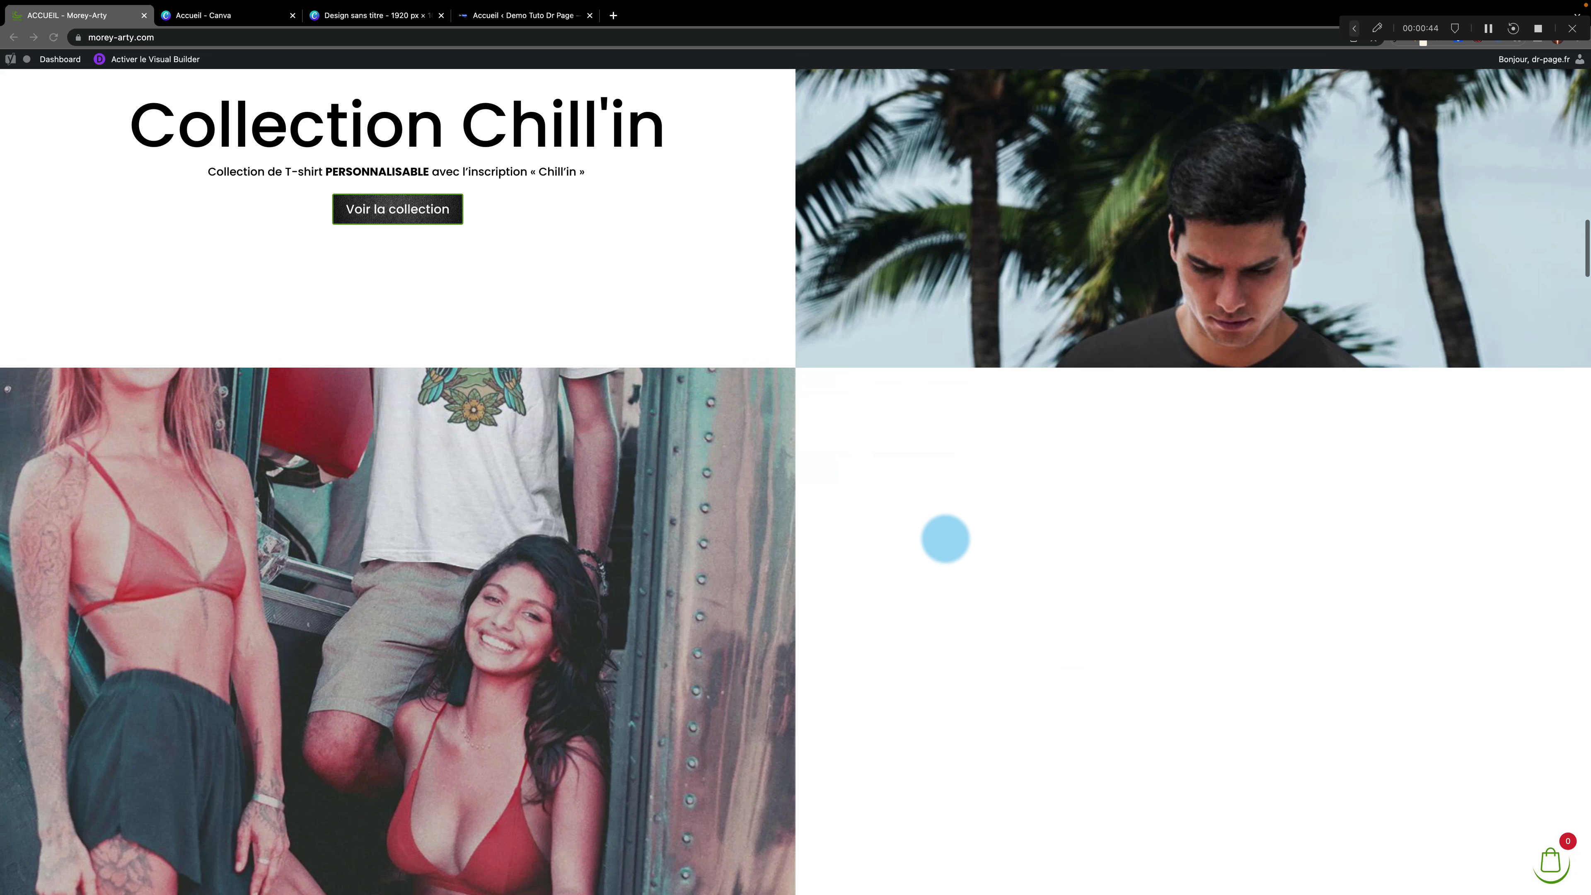
{"action": "scroll", "coordinate": [945, 539], "scroll_direction": "down", "scroll_amount": 5}
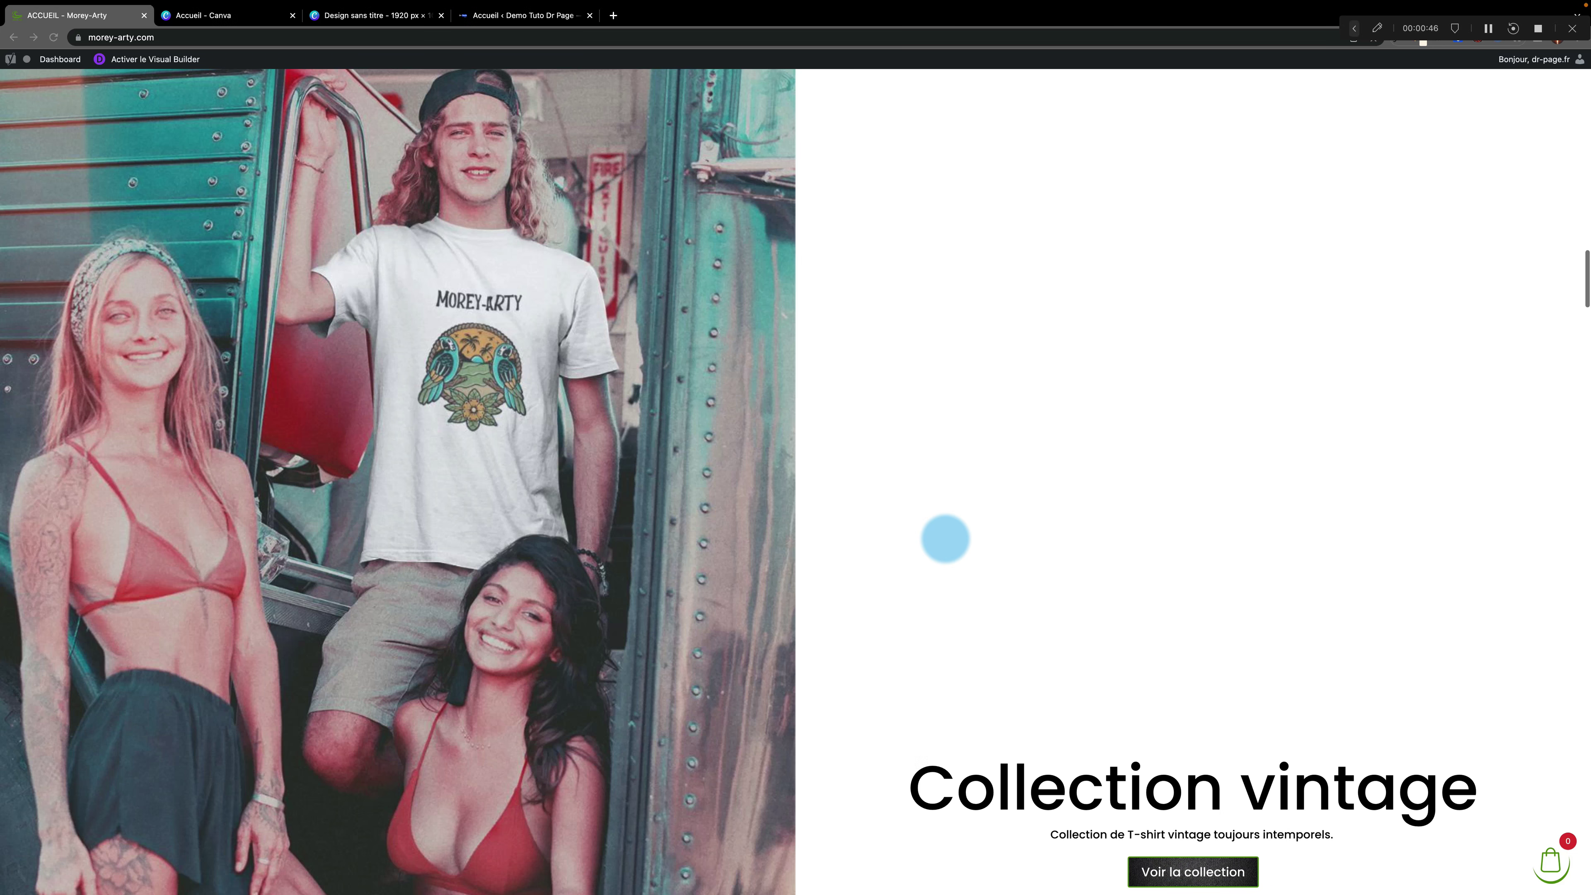
{"action": "scroll", "coordinate": [945, 539], "scroll_direction": "down", "scroll_amount": 5}
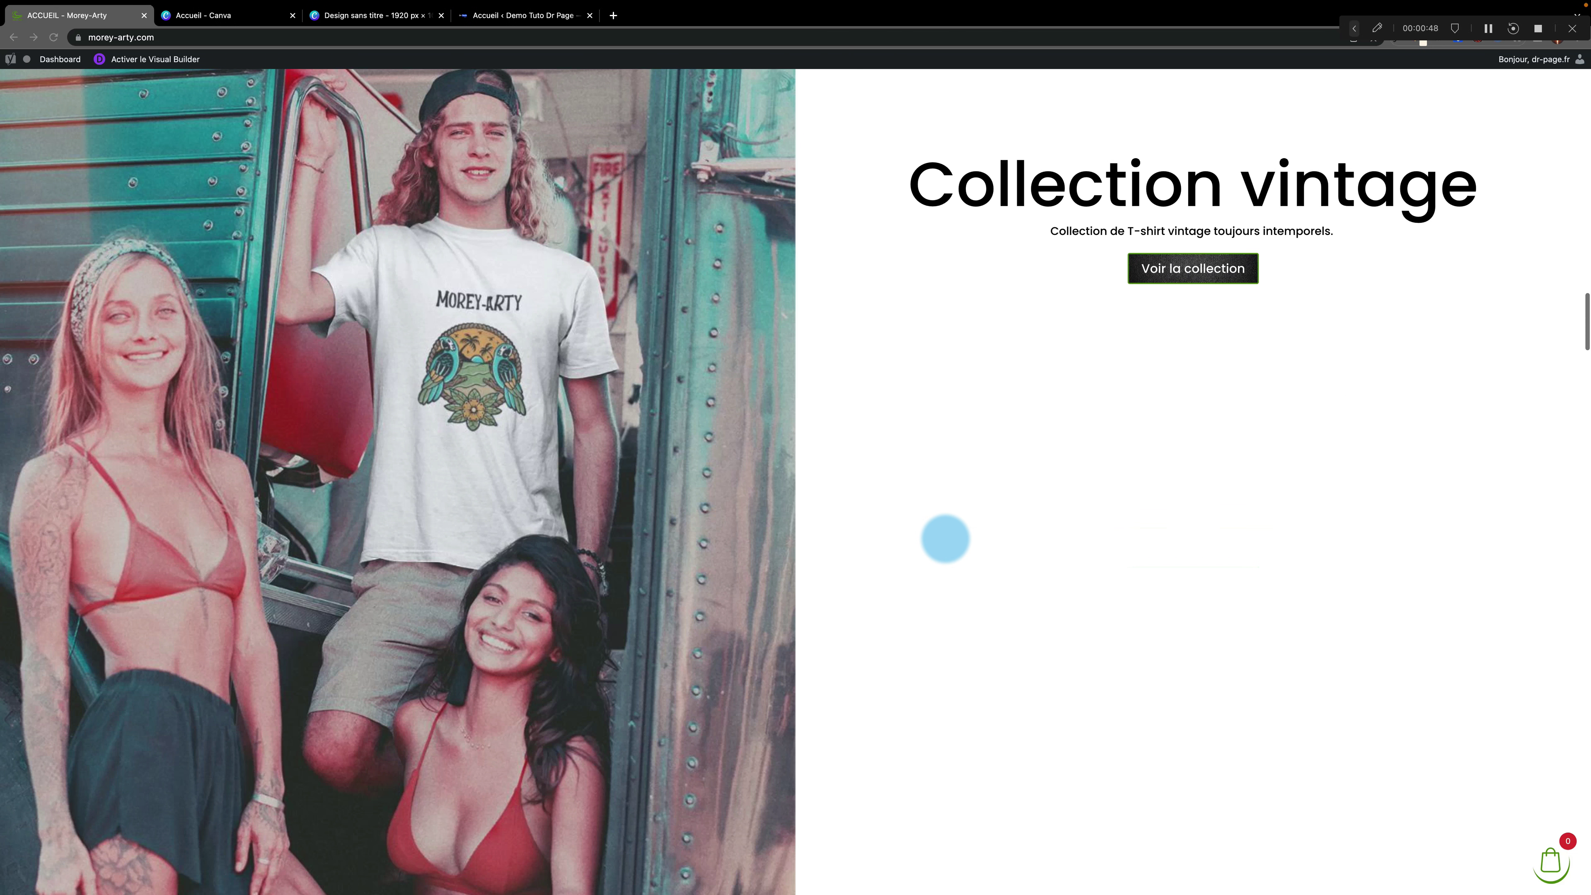
{"action": "scroll", "coordinate": [945, 539], "scroll_direction": "down", "scroll_amount": 5}
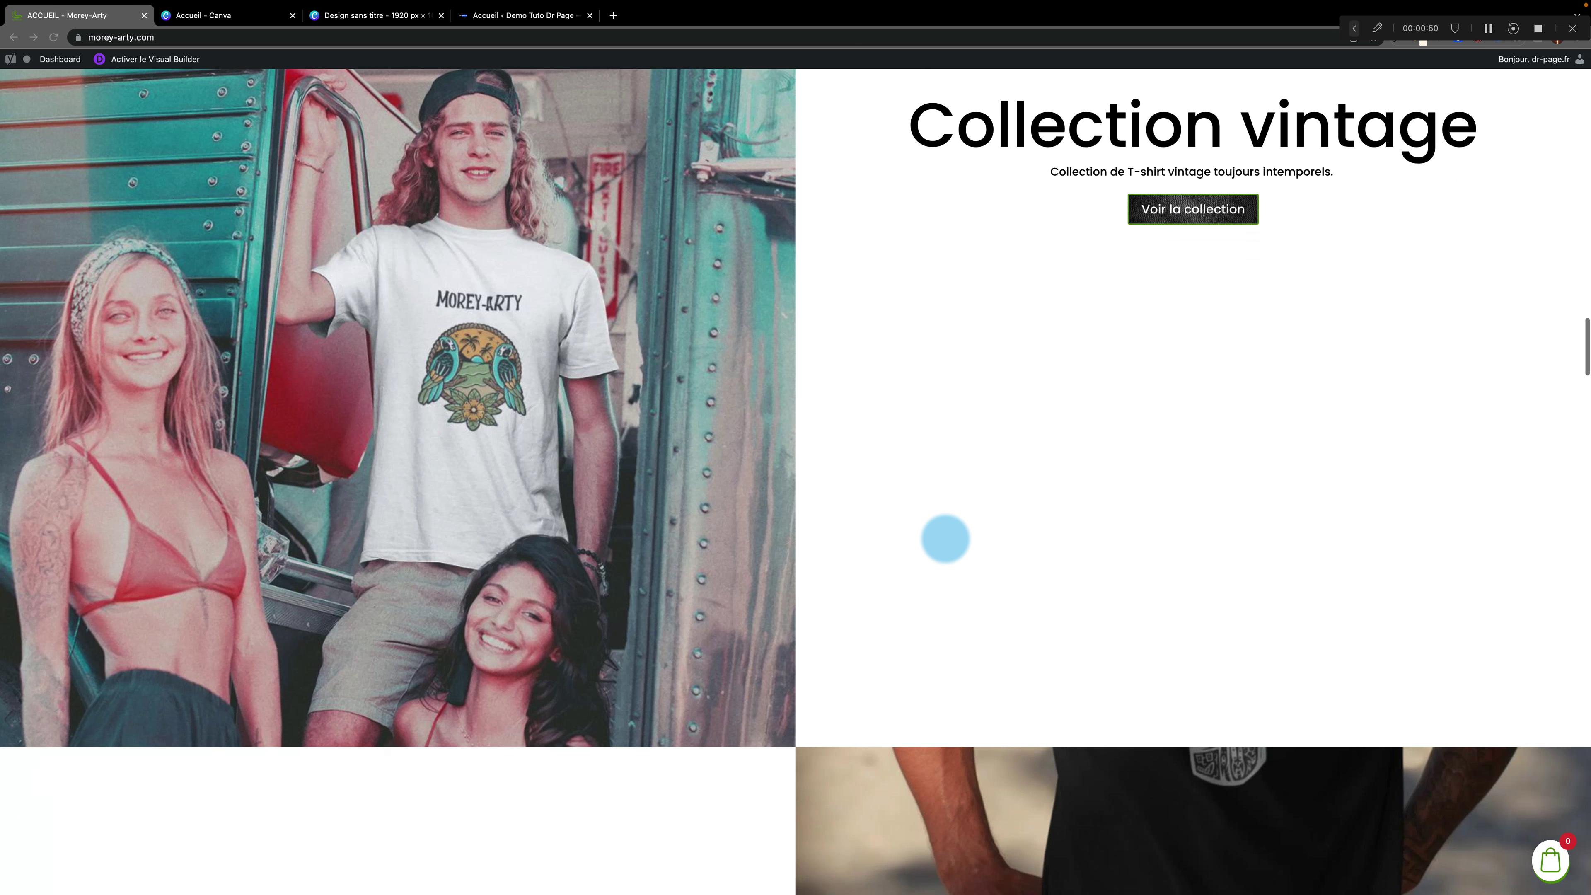
{"action": "scroll", "coordinate": [945, 539], "scroll_direction": "down", "scroll_amount": 5}
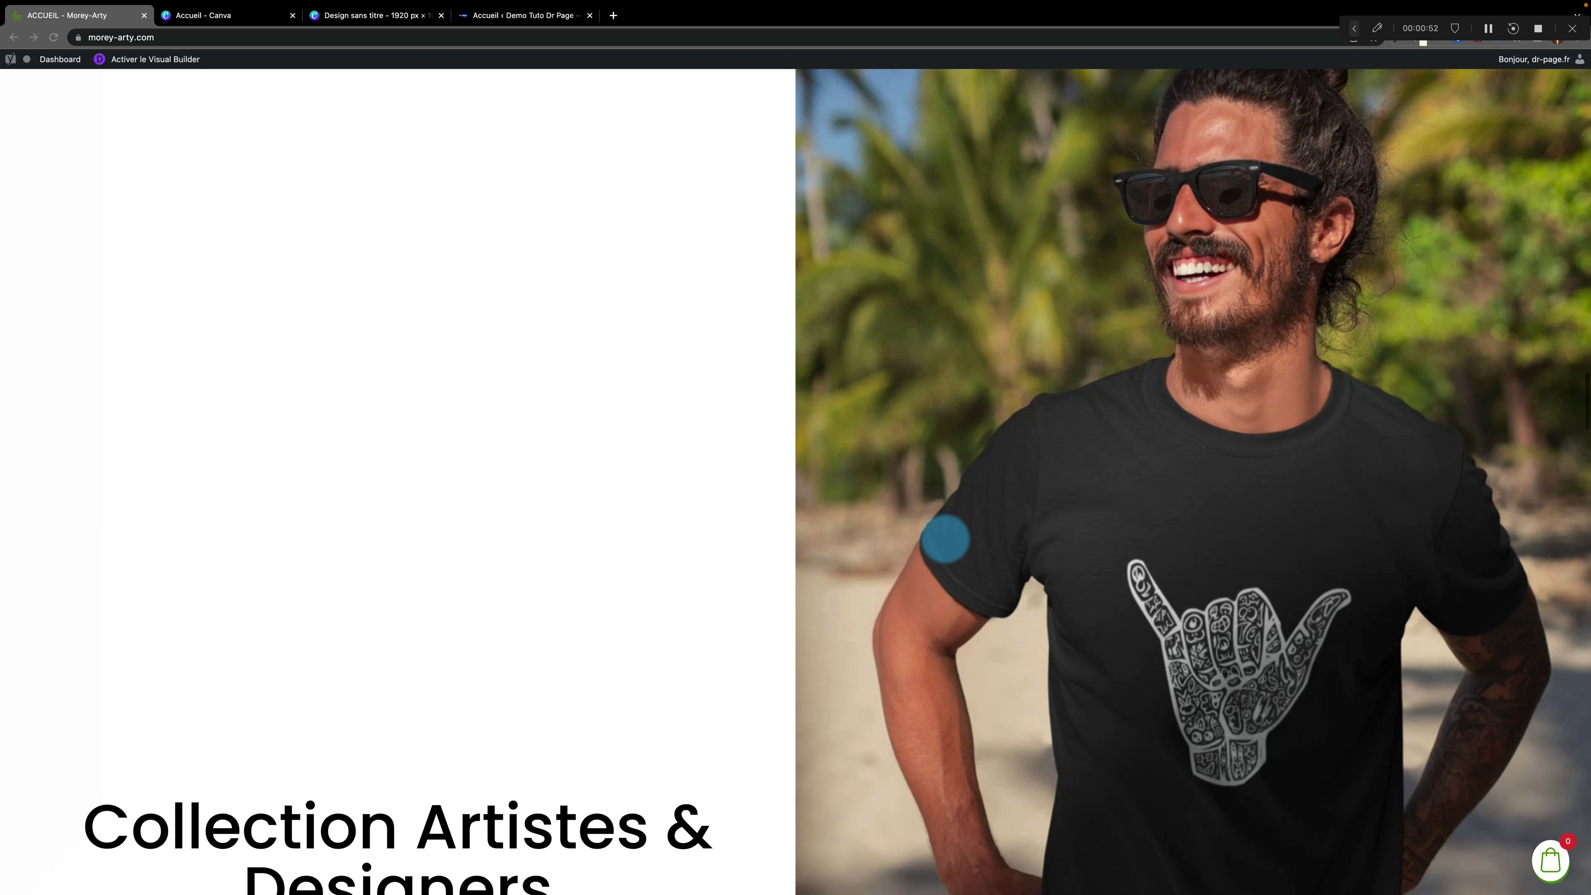
{"action": "scroll", "coordinate": [945, 539], "scroll_direction": "down", "scroll_amount": 5}
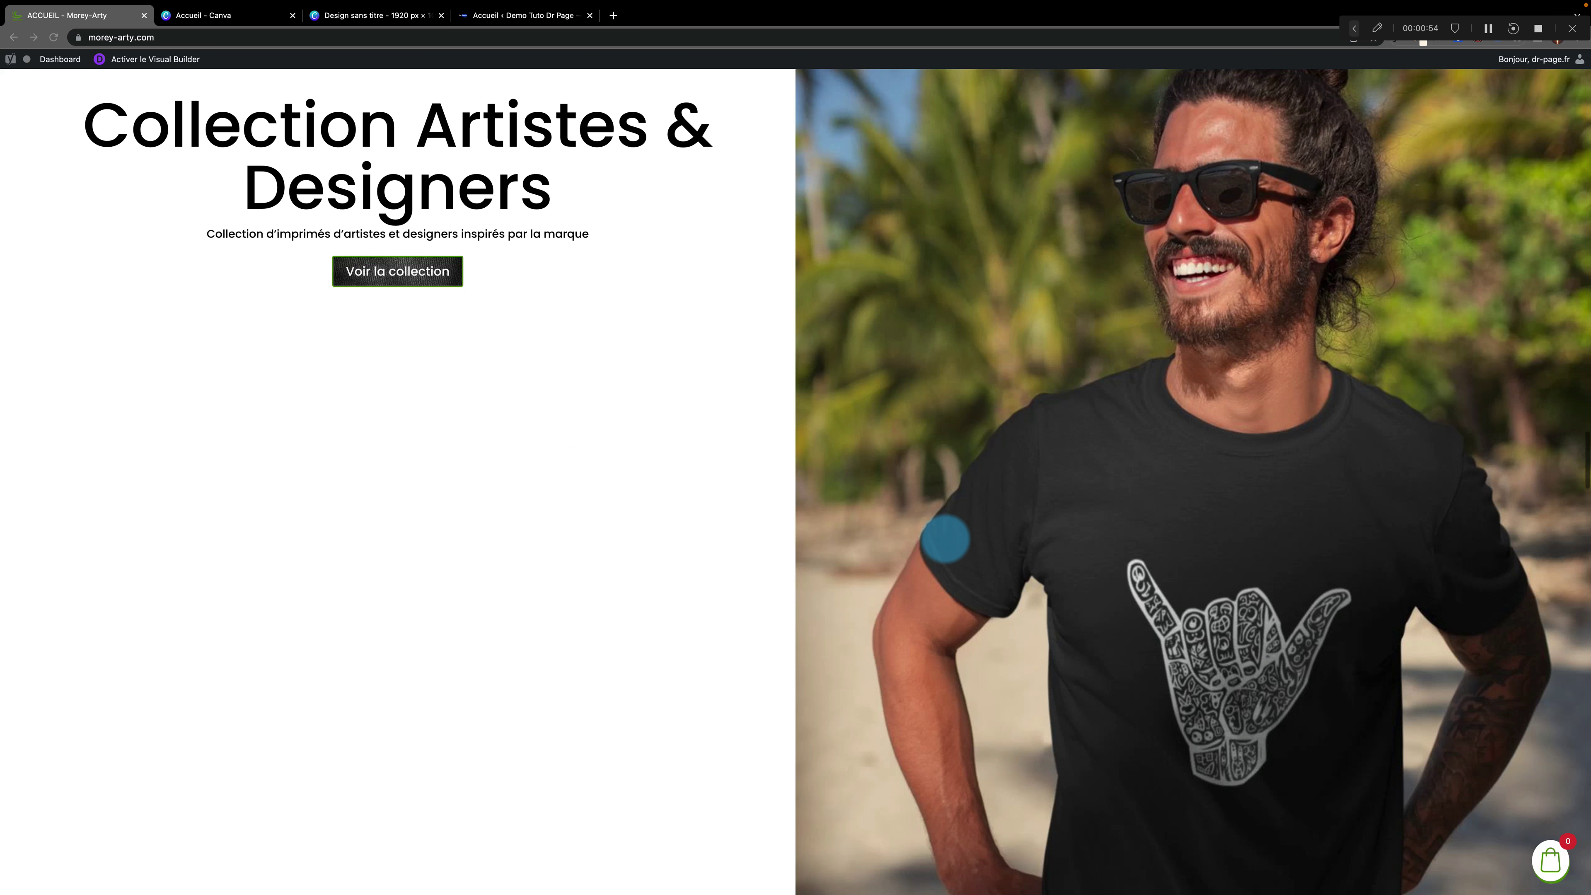
{"action": "scroll", "coordinate": [945, 539], "scroll_direction": "down", "scroll_amount": 5}
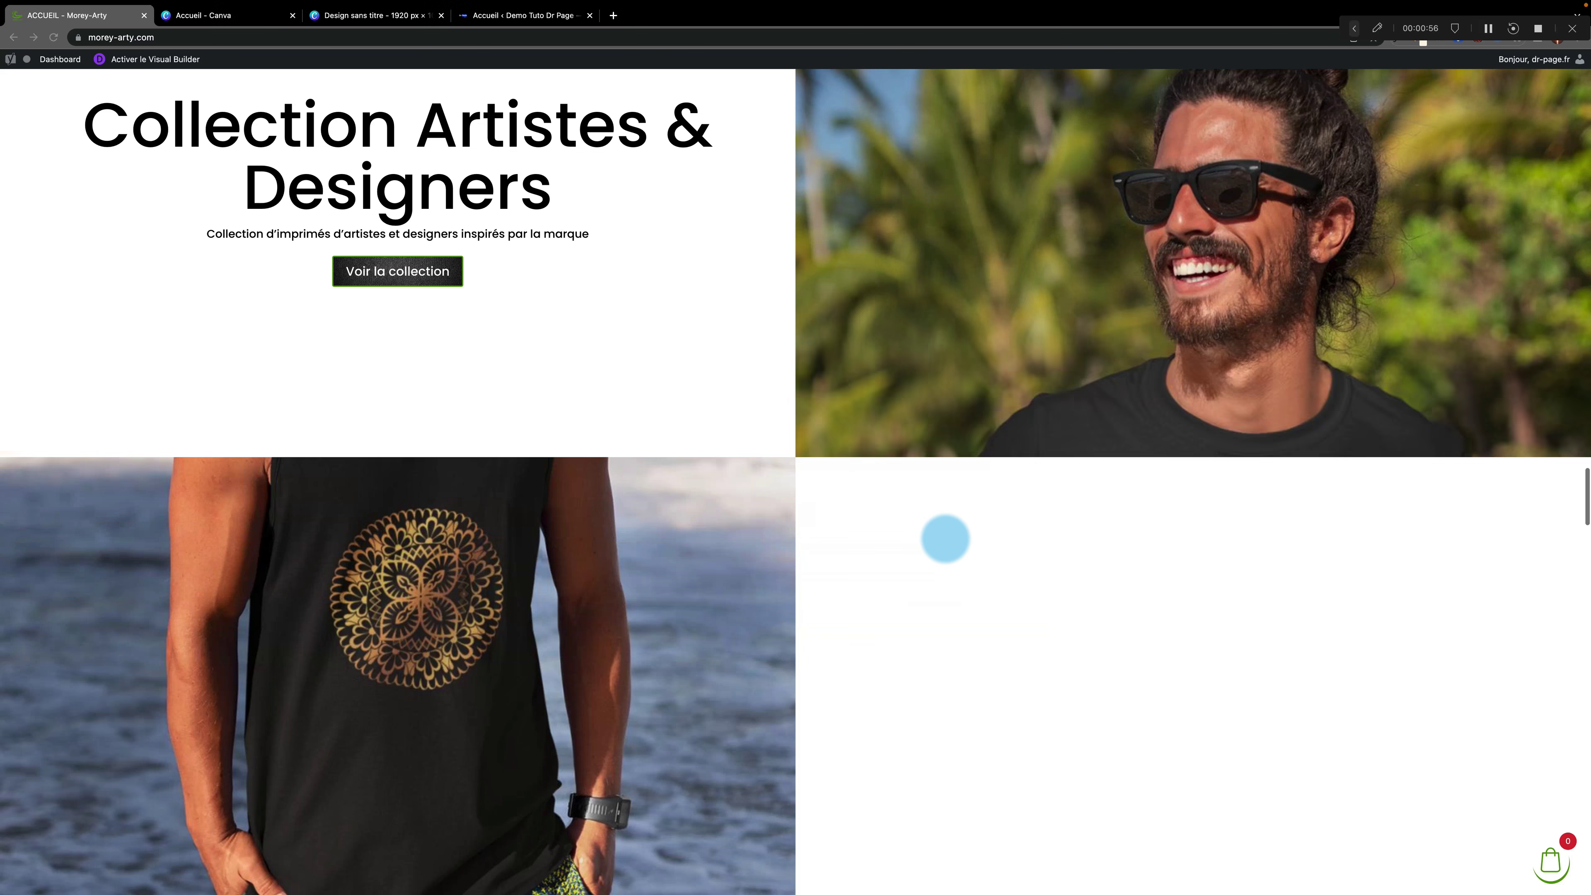
{"action": "scroll", "coordinate": [945, 539], "scroll_direction": "down", "scroll_amount": 5}
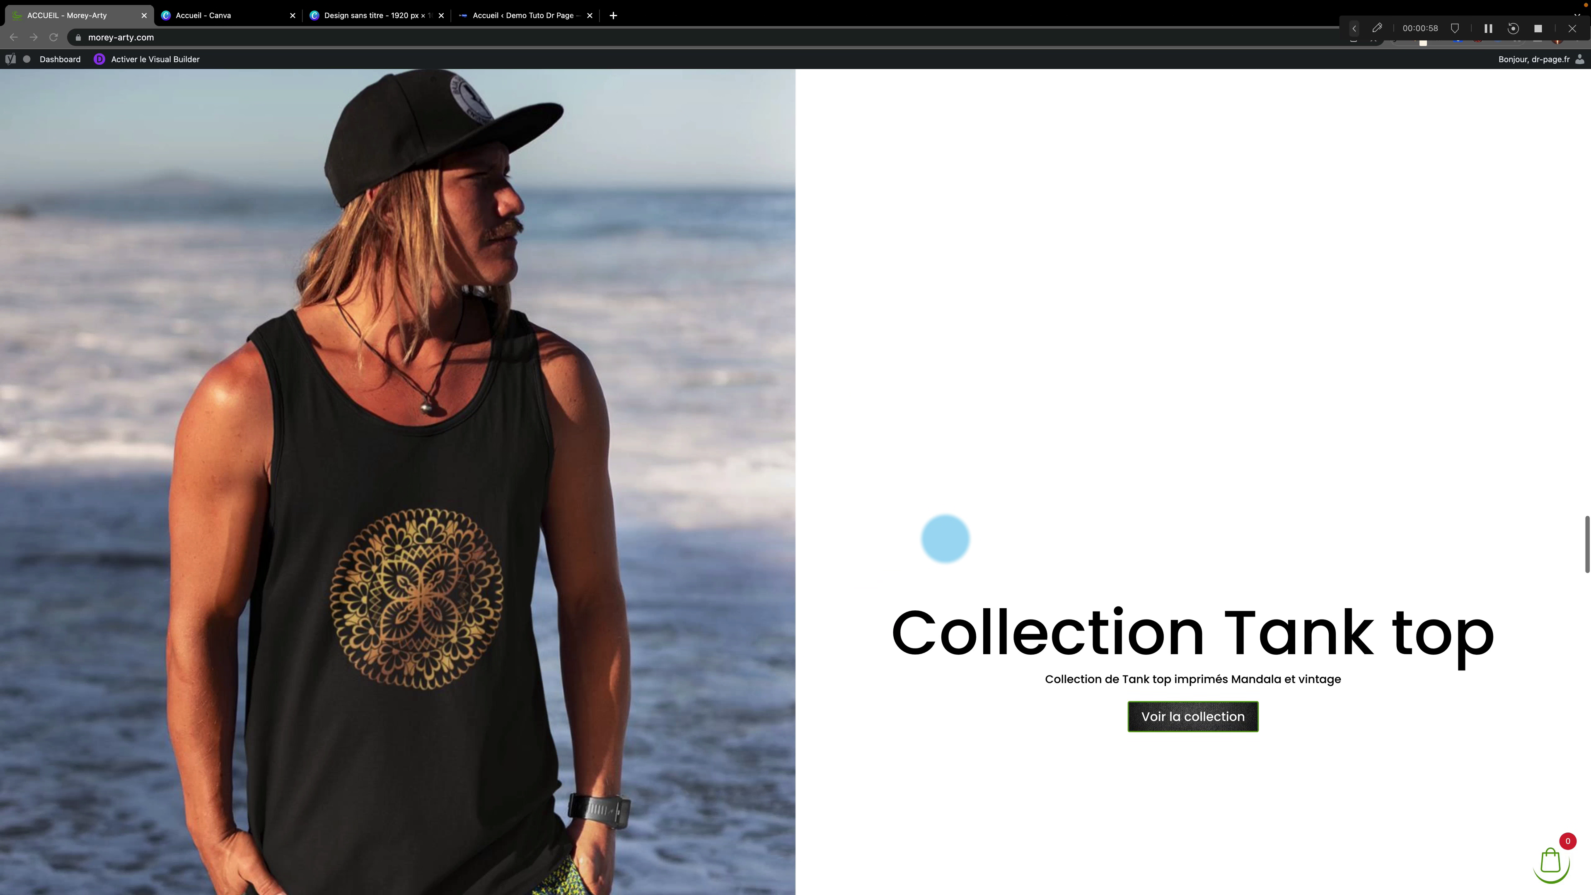
{"action": "scroll", "coordinate": [945, 539], "scroll_direction": "down", "scroll_amount": 5}
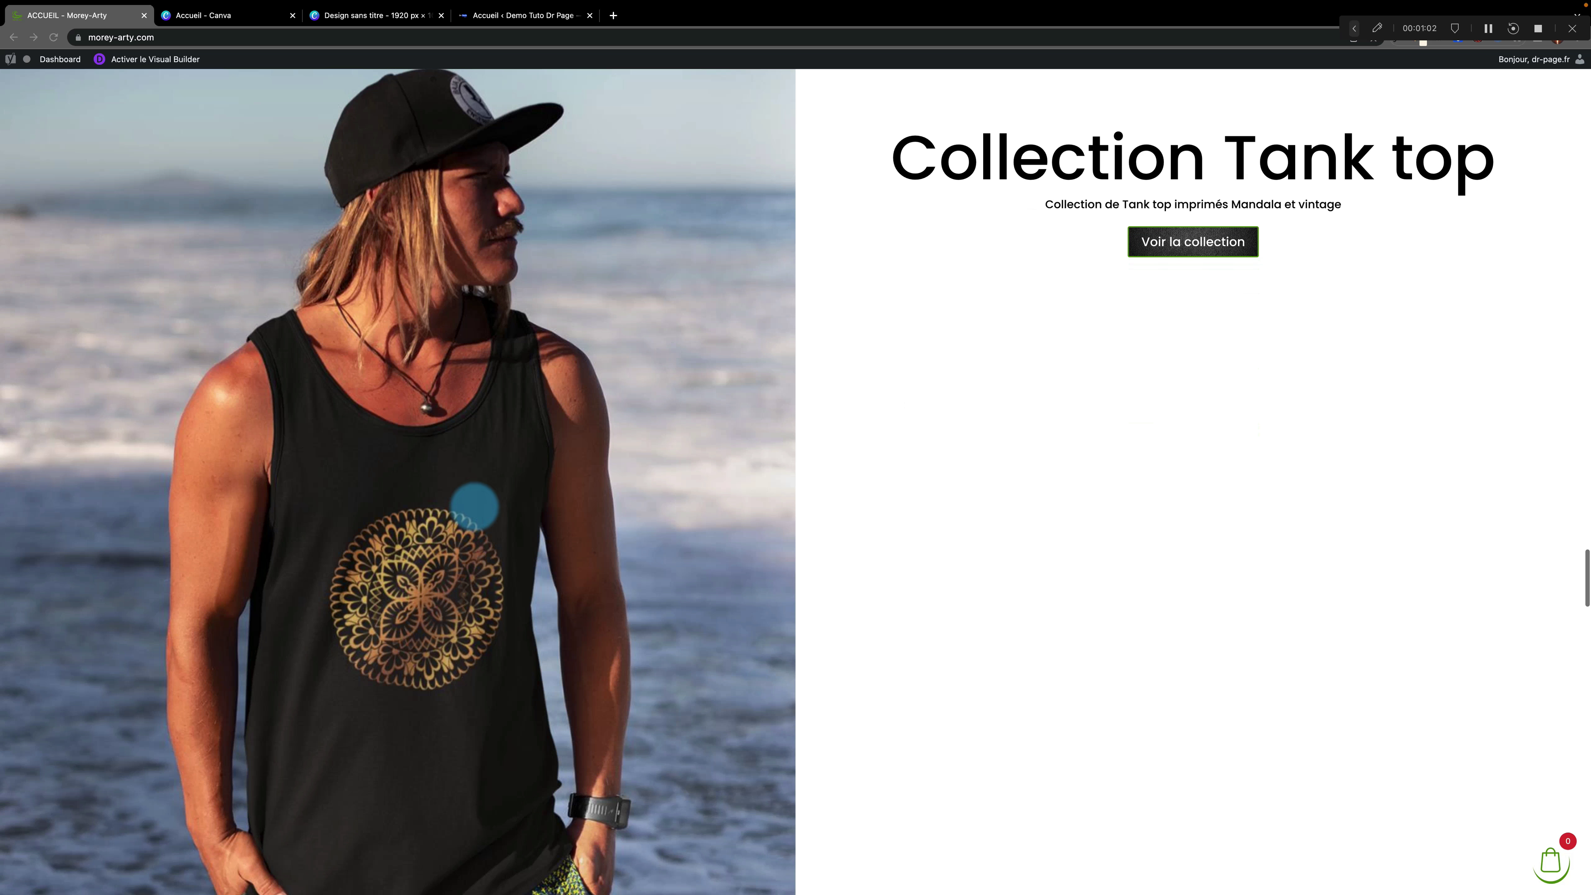
{"action": "scroll", "coordinate": [1140, 643], "scroll_direction": "down", "scroll_amount": 3}
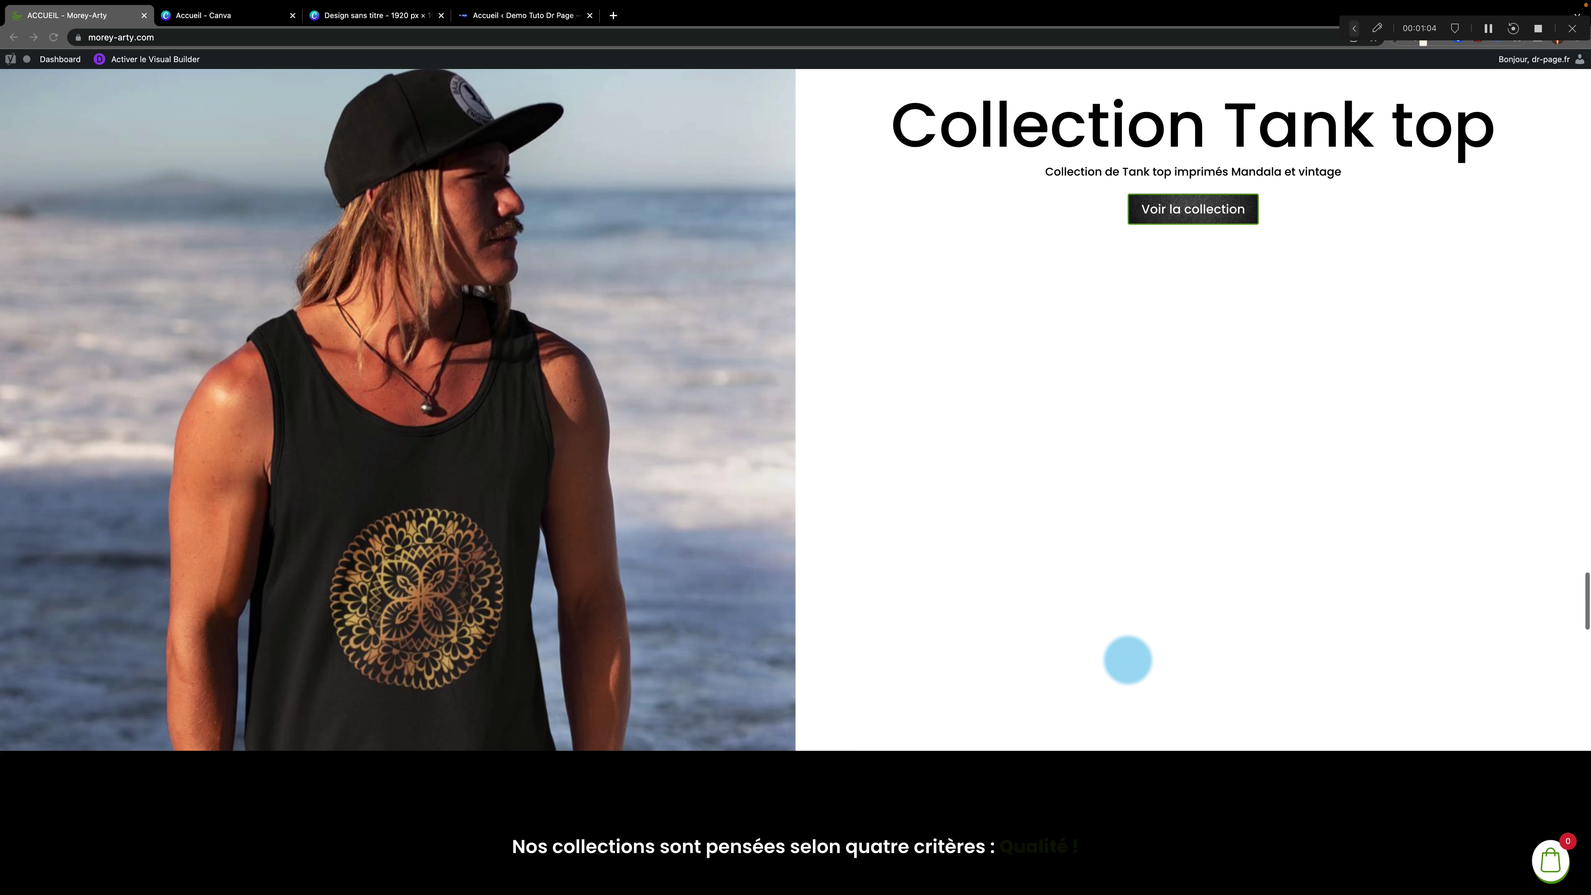
{"action": "scroll", "coordinate": [1127, 659], "scroll_direction": "down", "scroll_amount": 5}
{"action": "scroll", "coordinate": [1127, 659], "scroll_direction": "up", "scroll_amount": 3}
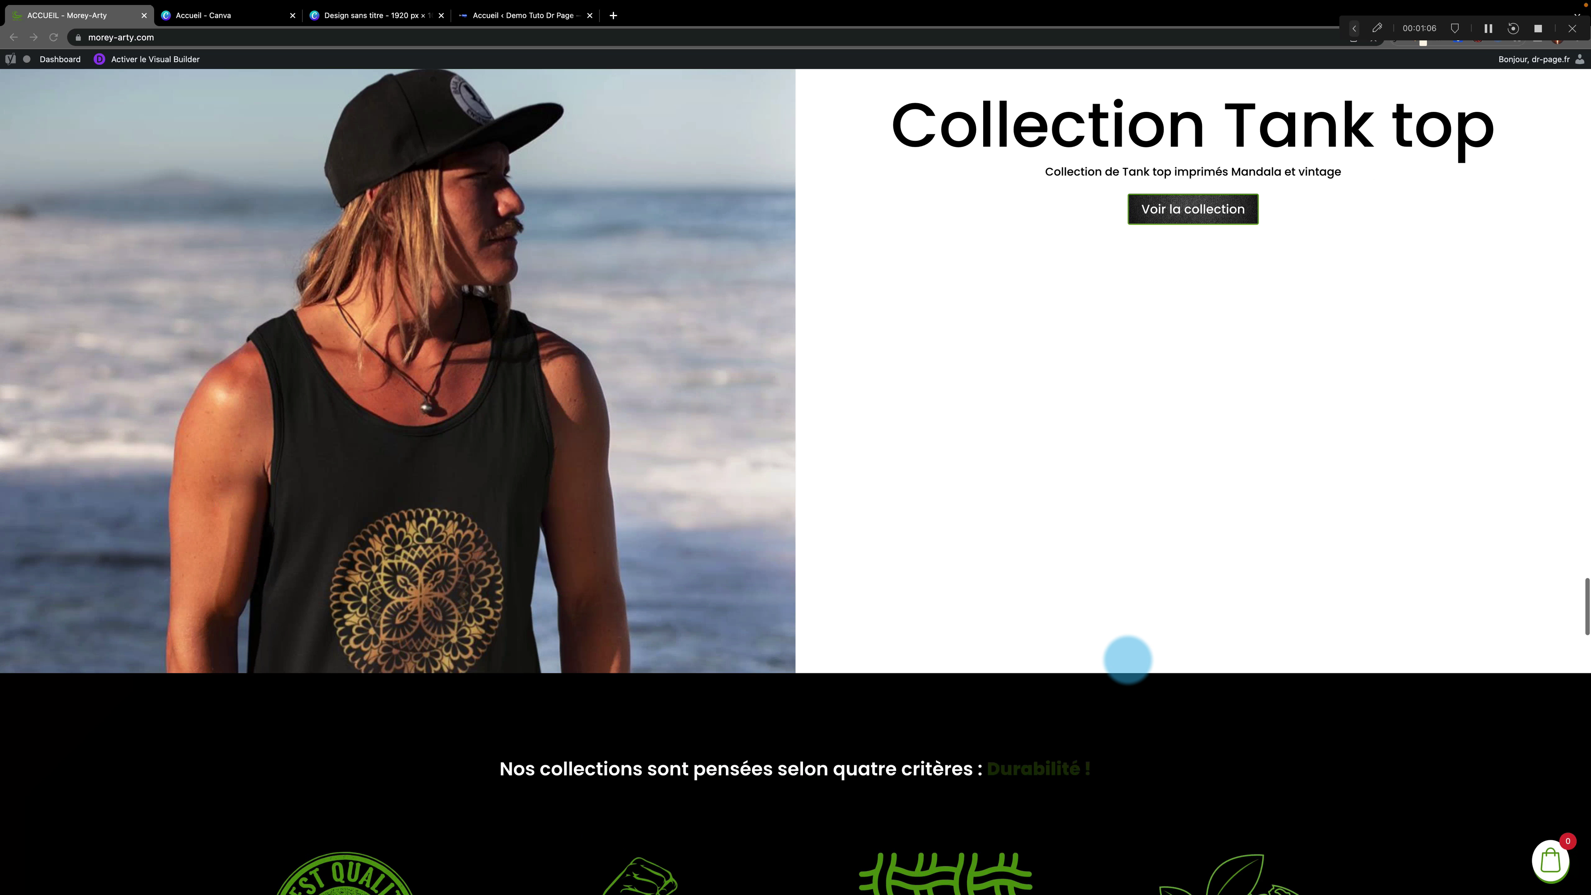
{"action": "scroll", "coordinate": [1127, 659], "scroll_direction": "up", "scroll_amount": 10}
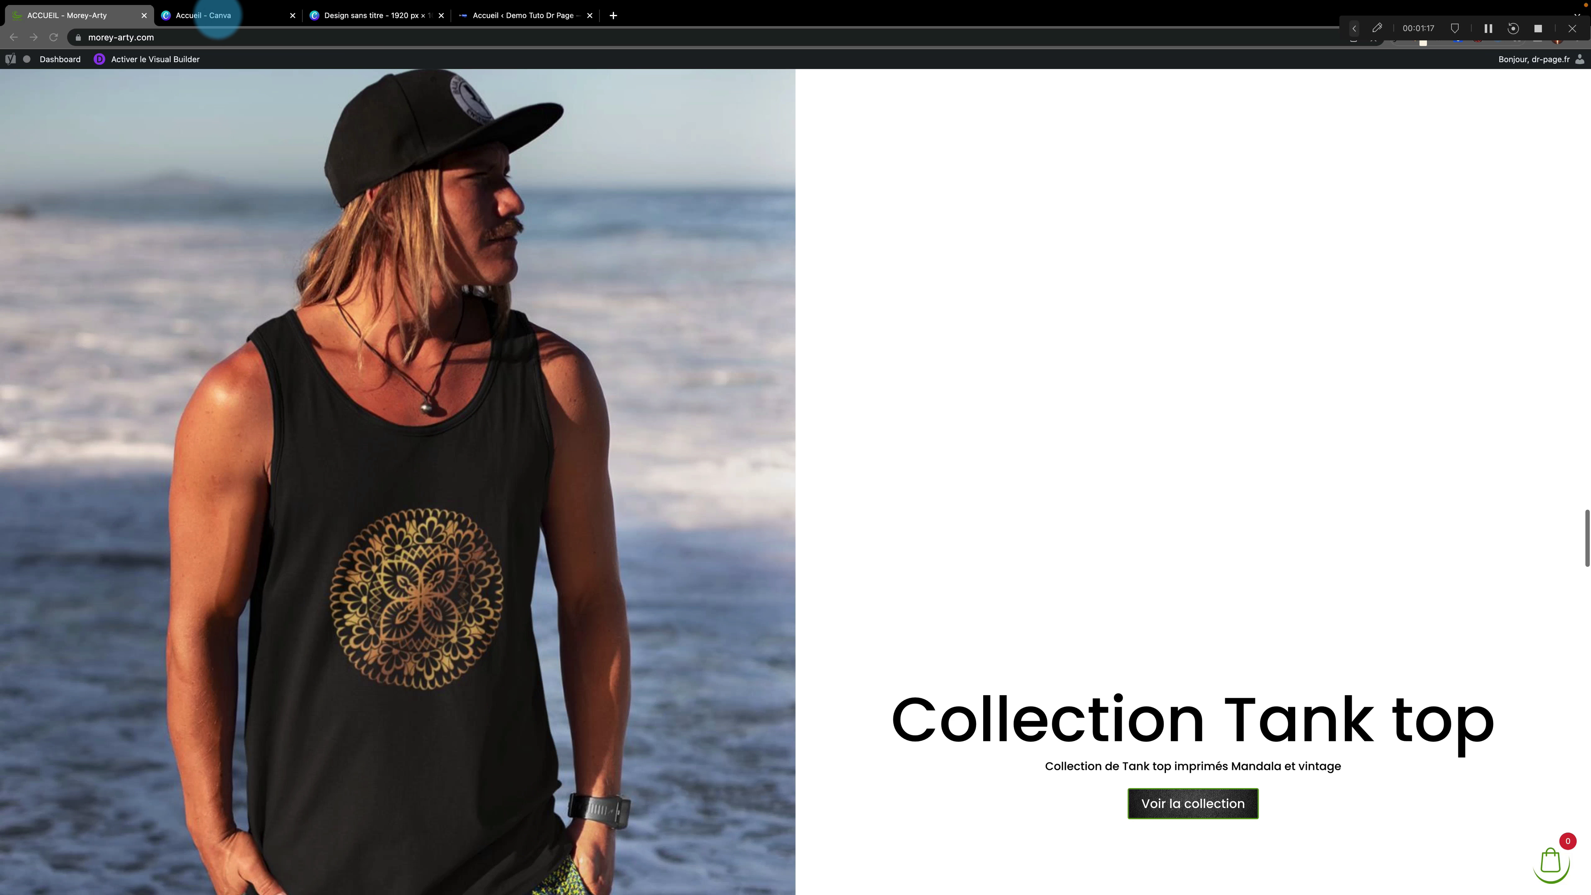
Switch to the untitled 1920 × 1080 px Canva design and examine the half-page jewellery photo layouts on pages 1 and 2
{"action": "left_click", "coordinate": [218, 15]}
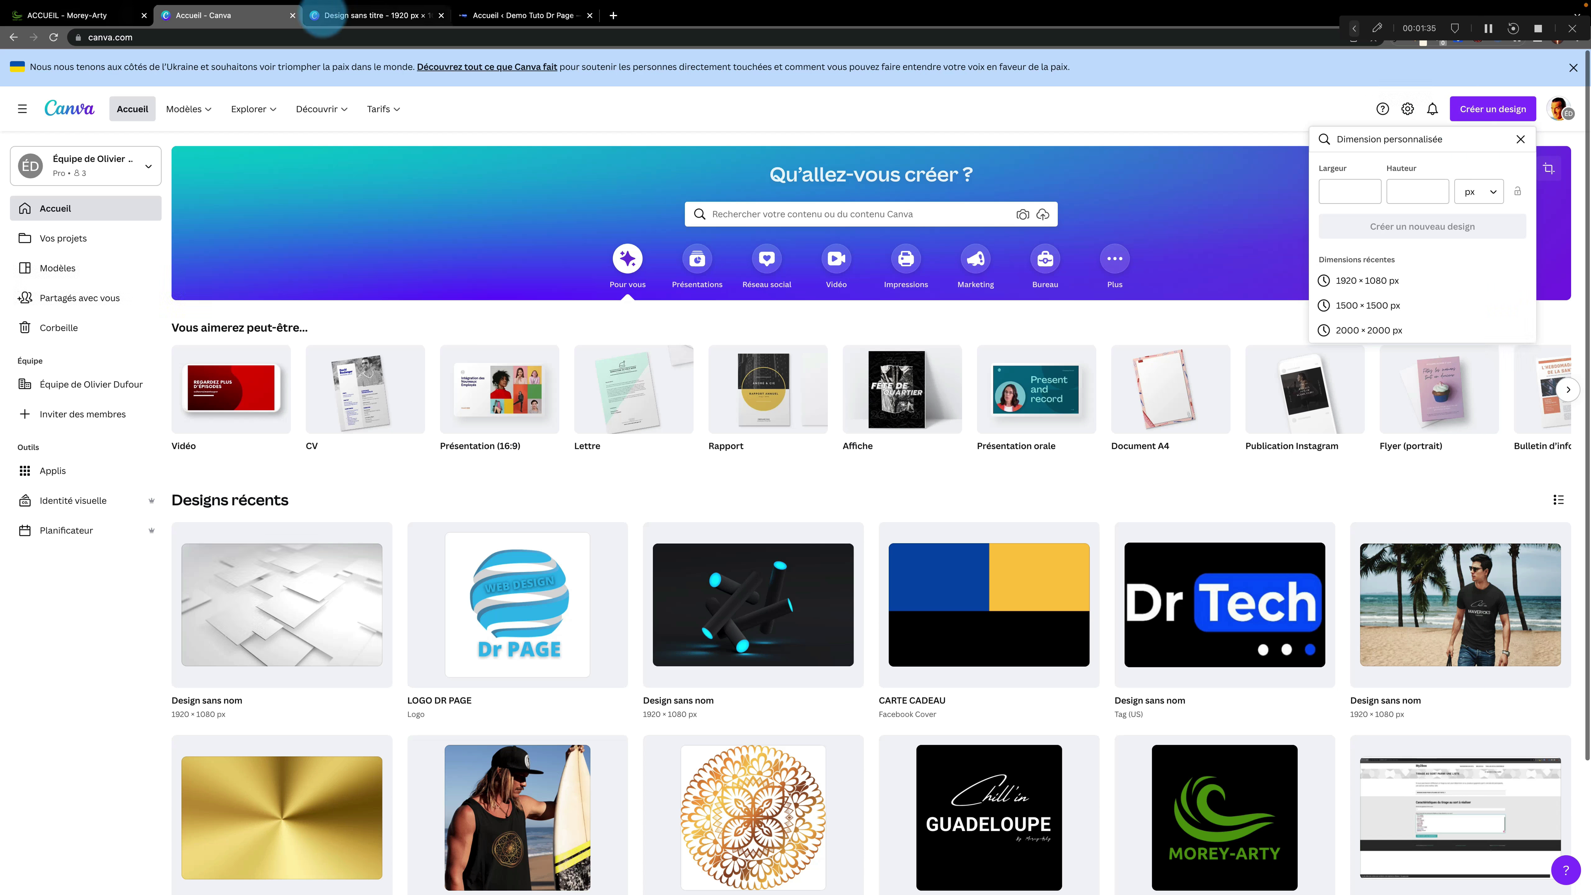
{"action": "left_click", "coordinate": [335, 15]}
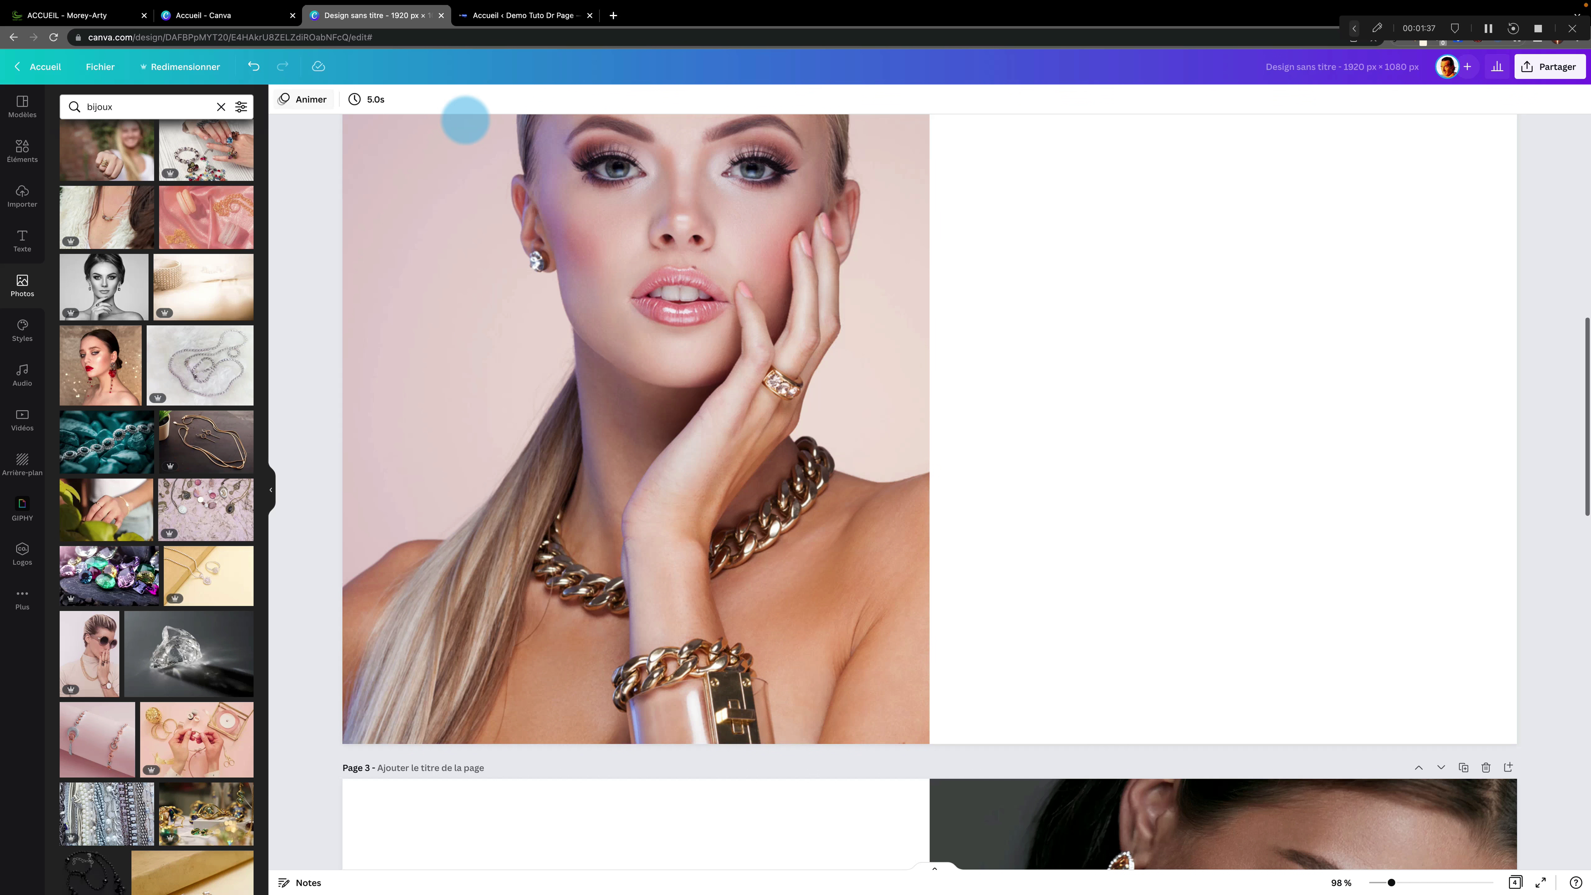
{"action": "scroll", "coordinate": [1368, 278], "scroll_direction": "up", "scroll_amount": 2}
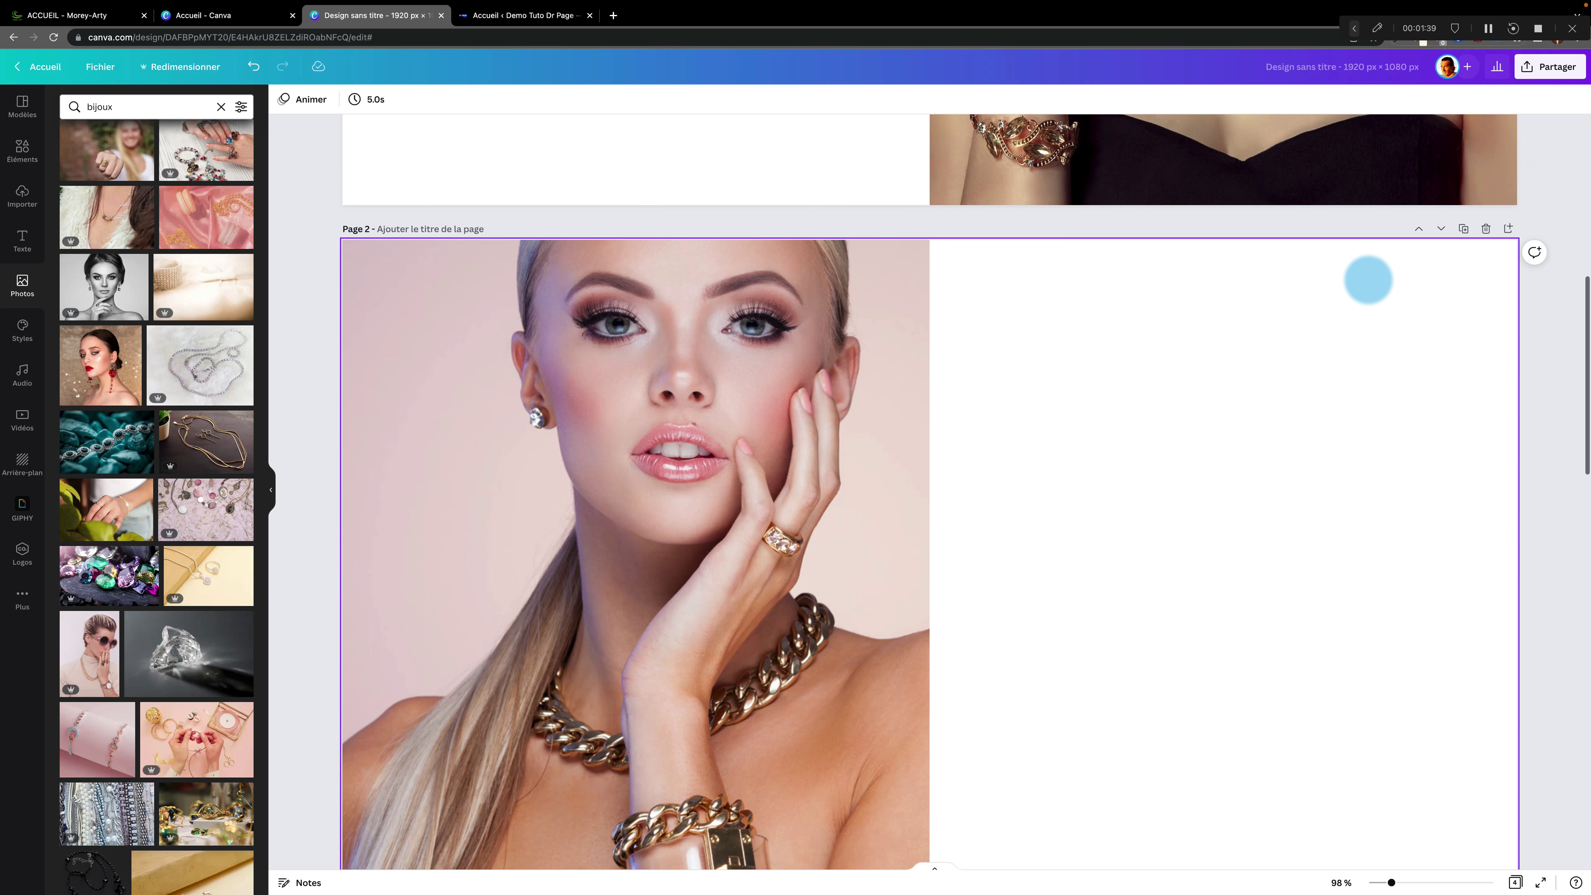
{"action": "scroll", "coordinate": [1368, 280], "scroll_direction": "up", "scroll_amount": 5}
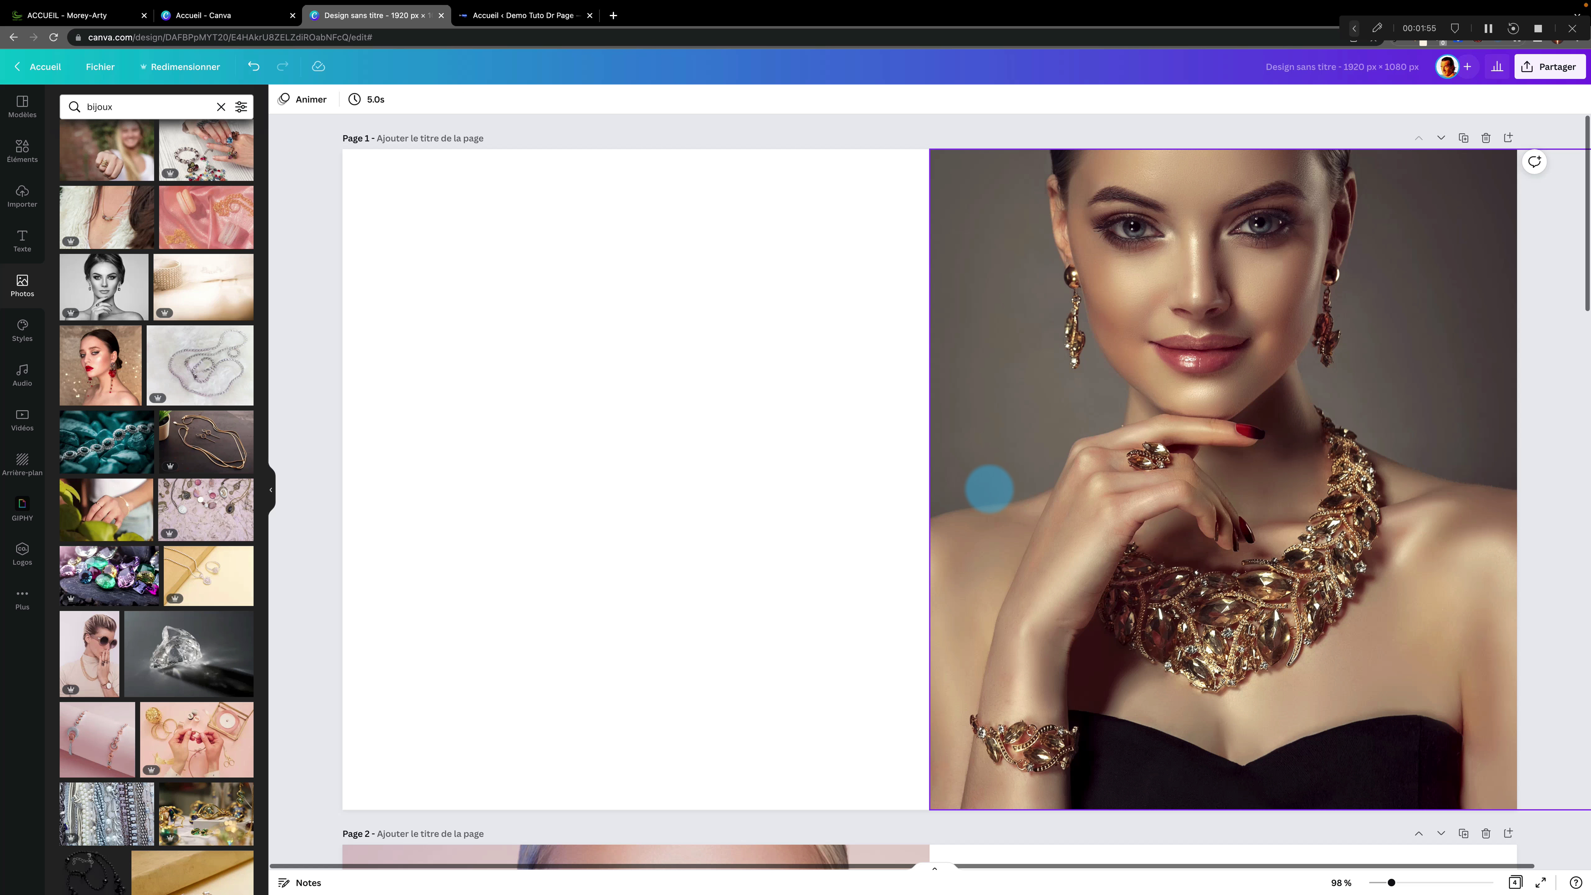
{"action": "scroll", "coordinate": [767, 569], "scroll_direction": "down", "scroll_amount": 9}
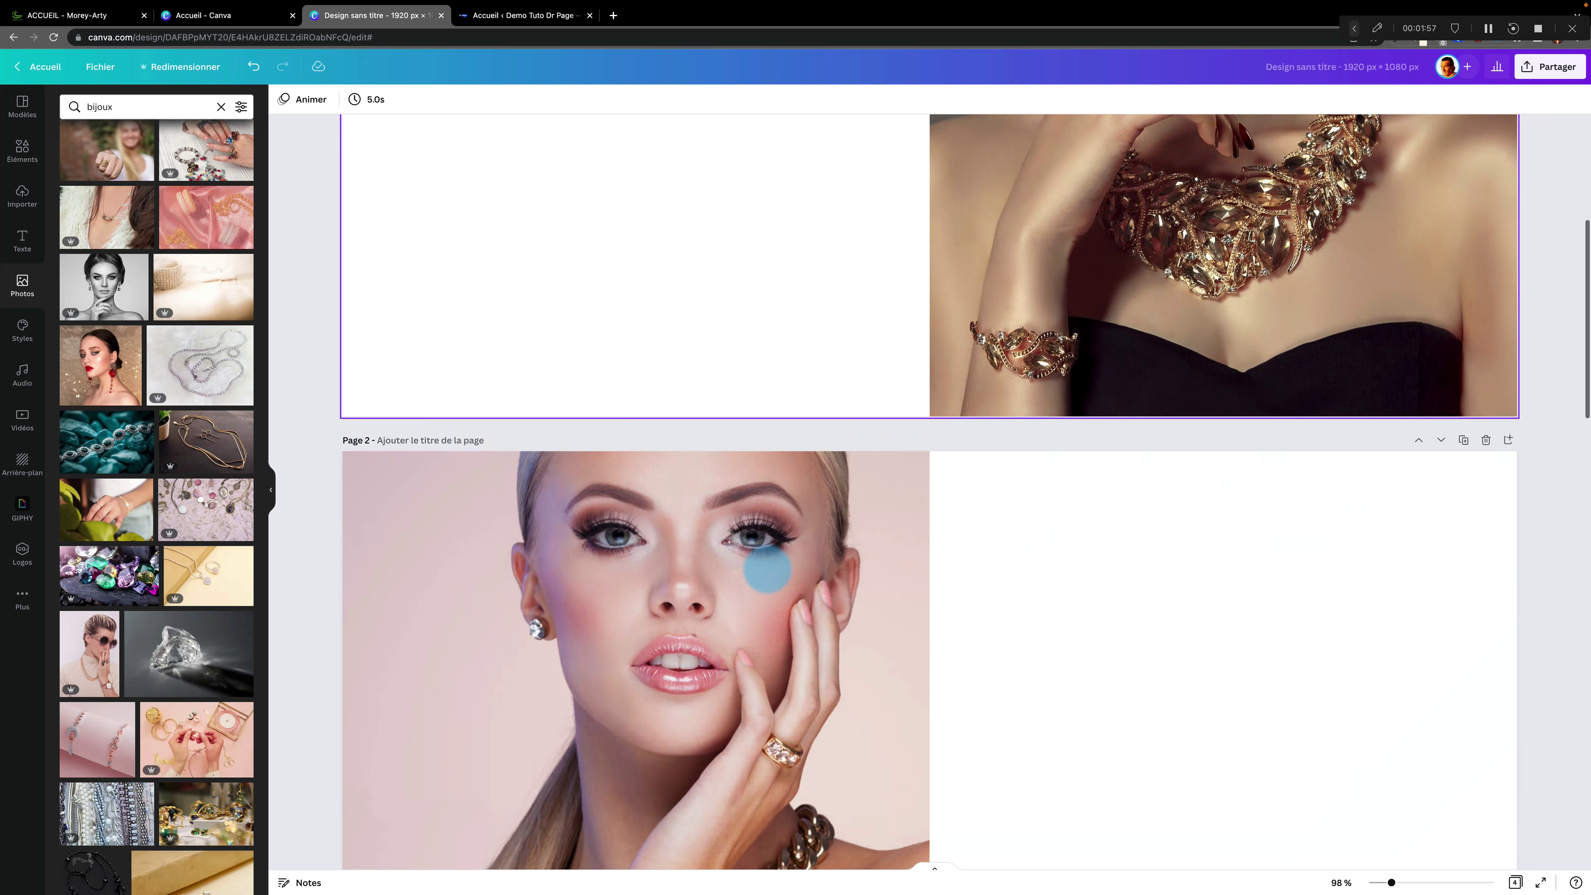
{"action": "scroll", "coordinate": [891, 617], "scroll_direction": "down", "scroll_amount": 2}
{"action": "scroll", "coordinate": [892, 621], "scroll_direction": "up", "scroll_amount": 10}
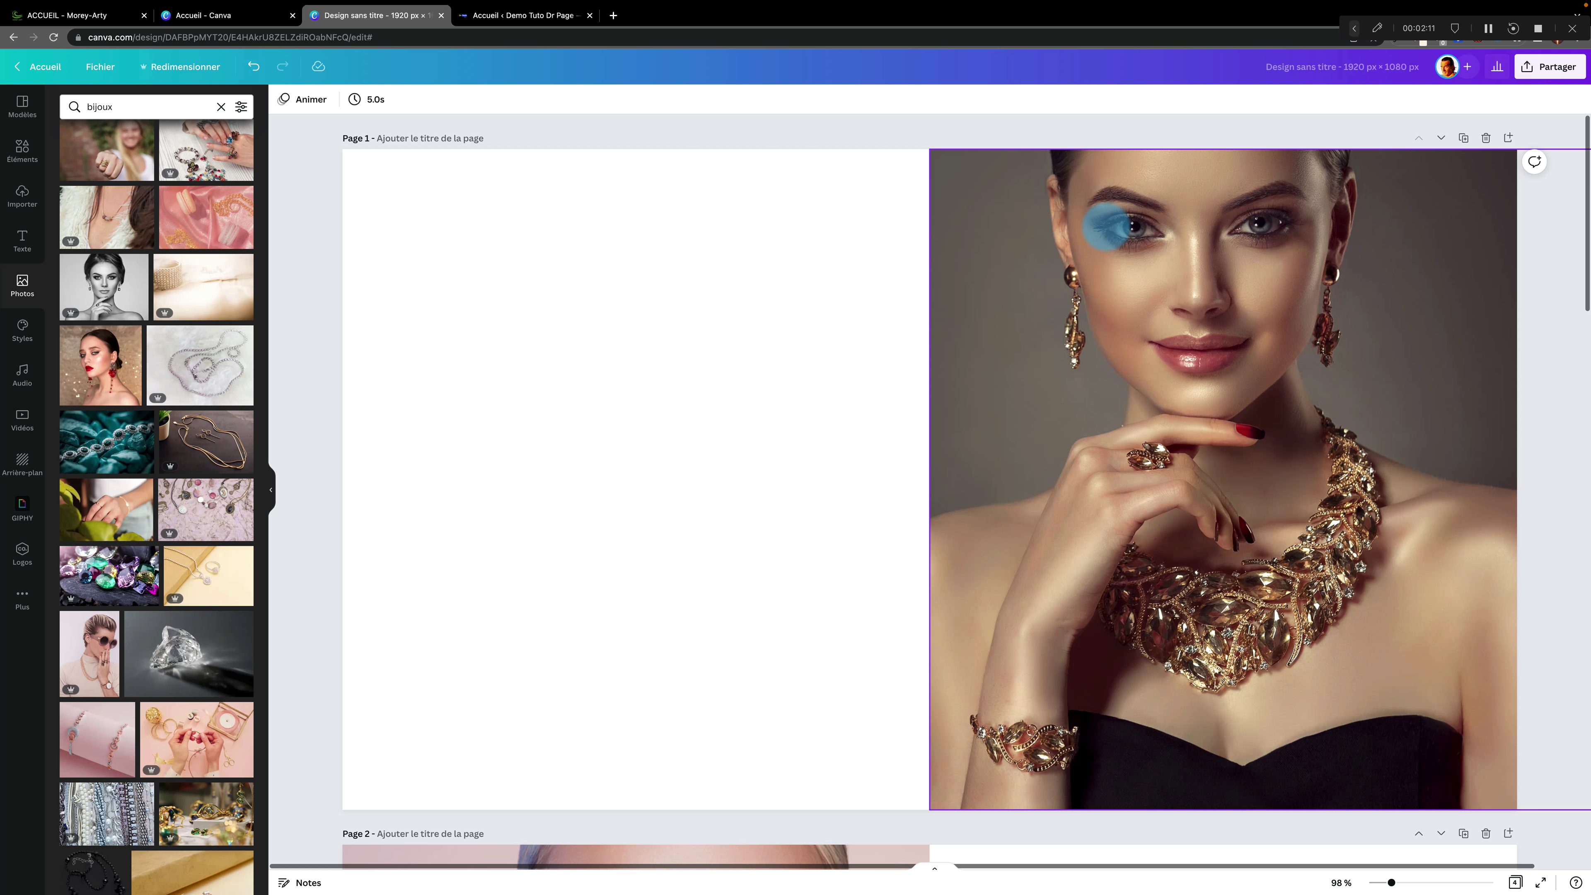
{"action": "scroll", "coordinate": [1134, 307], "scroll_direction": "down", "scroll_amount": 1}
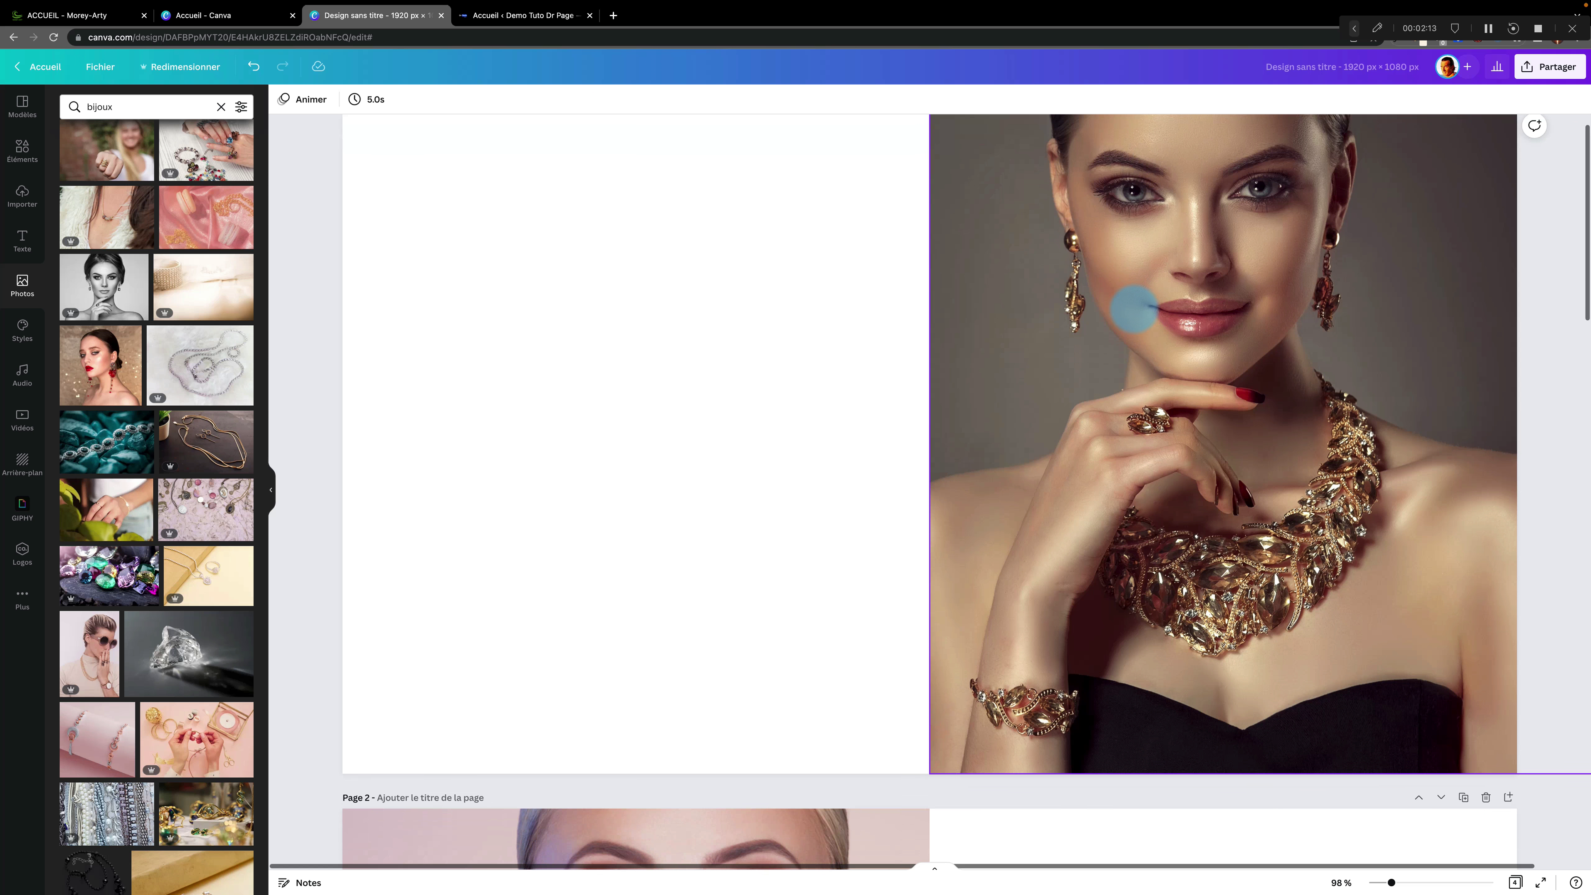
{"action": "scroll", "coordinate": [1227, 439], "scroll_direction": "up", "scroll_amount": 1}
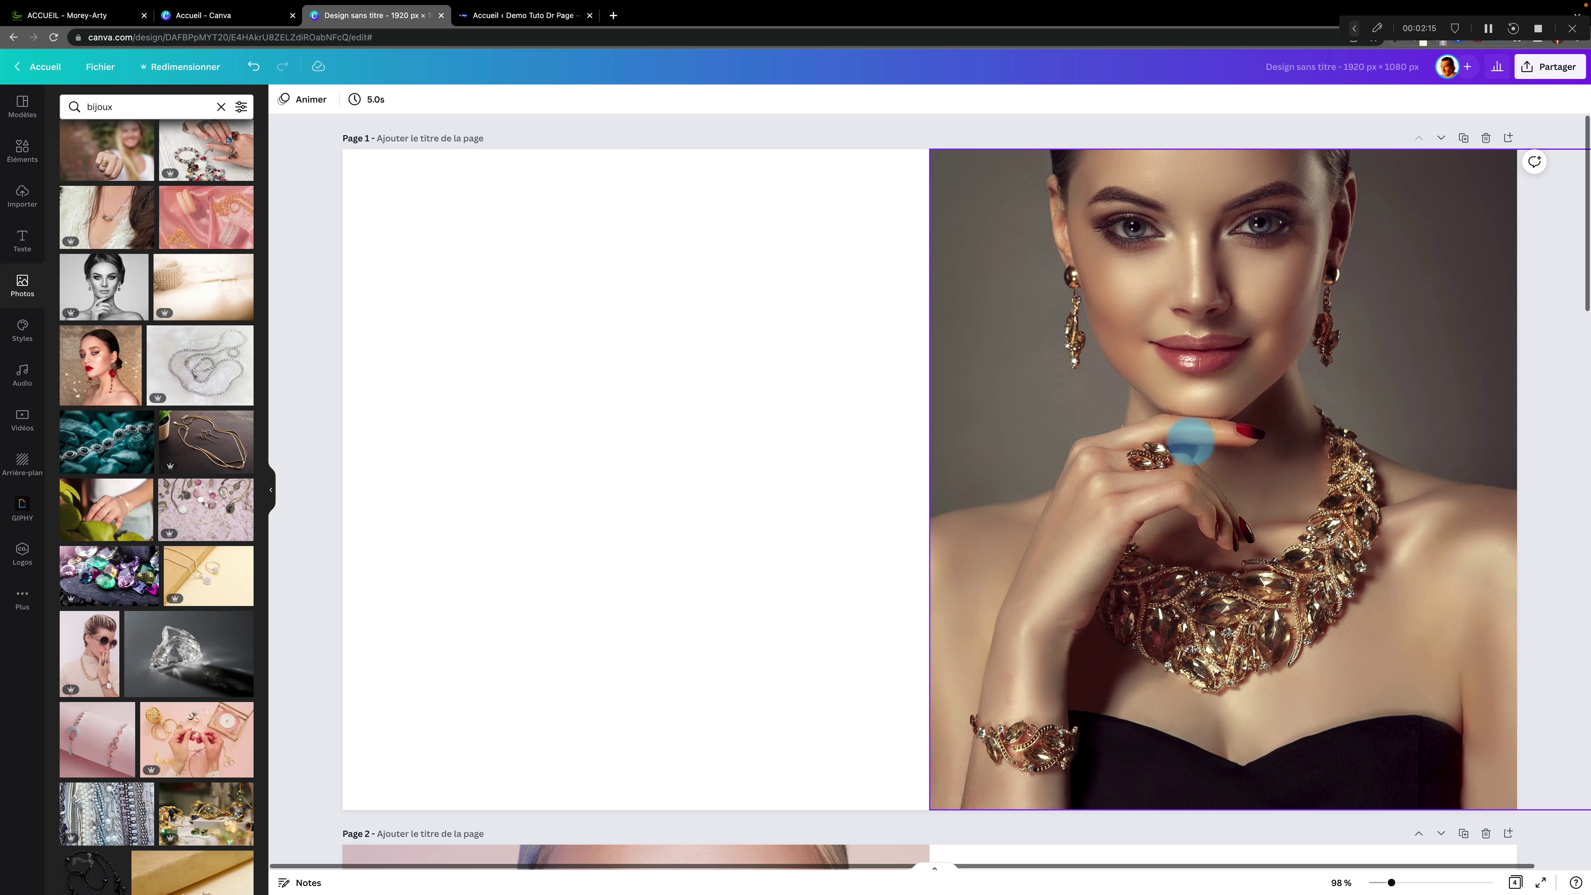
{"action": "scroll", "coordinate": [757, 677], "scroll_direction": "down", "scroll_amount": 4}
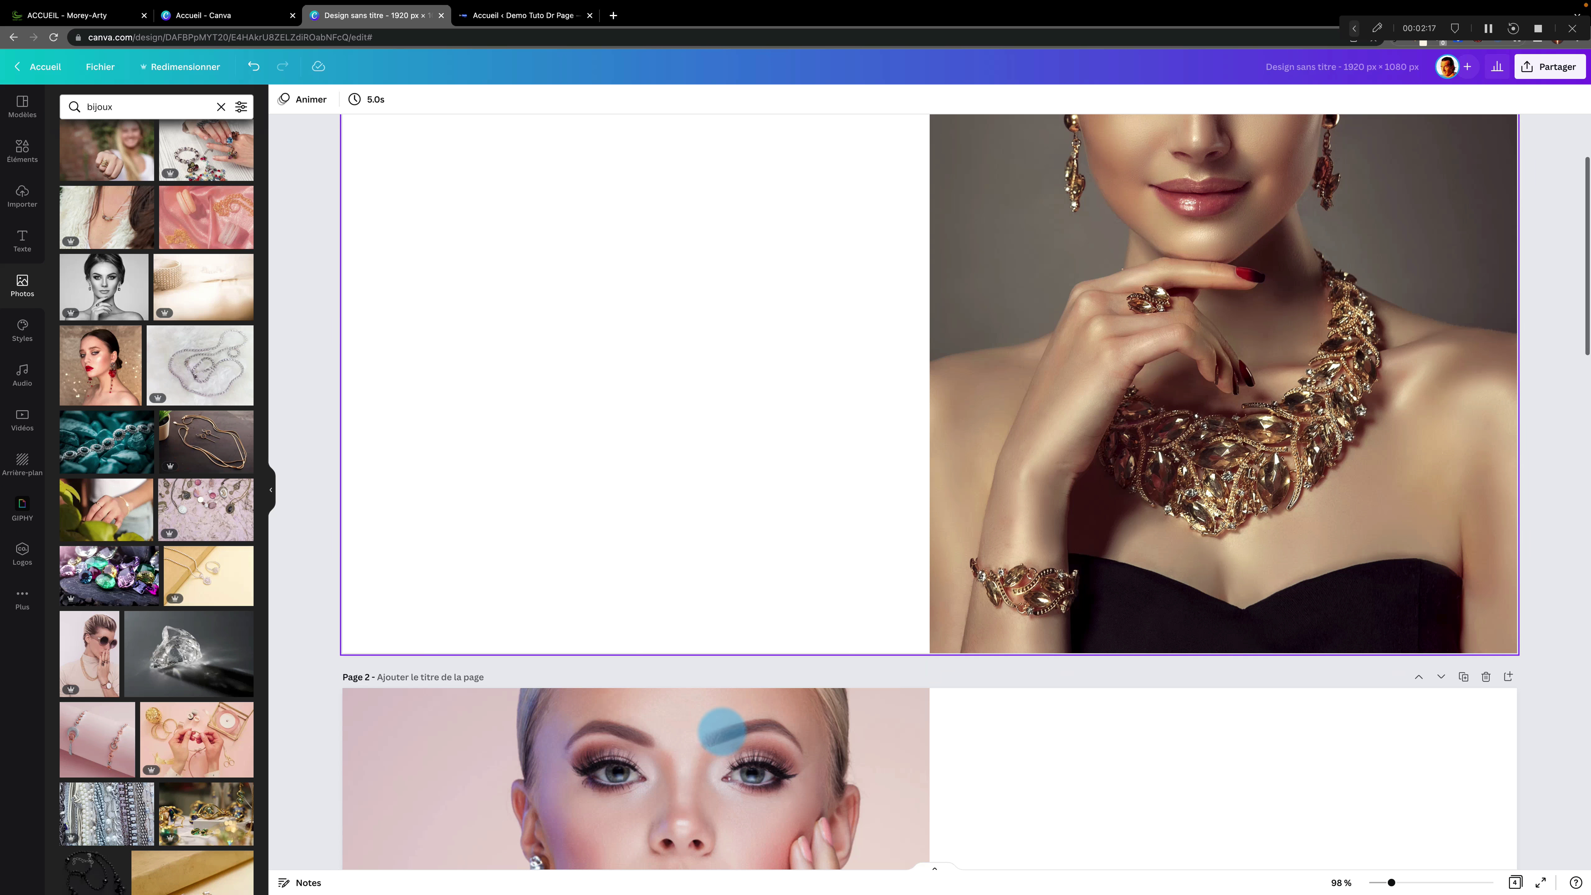
{"action": "scroll", "coordinate": [939, 207], "scroll_direction": "up", "scroll_amount": 2}
{"action": "scroll", "coordinate": [955, 253], "scroll_direction": "up", "scroll_amount": 2}
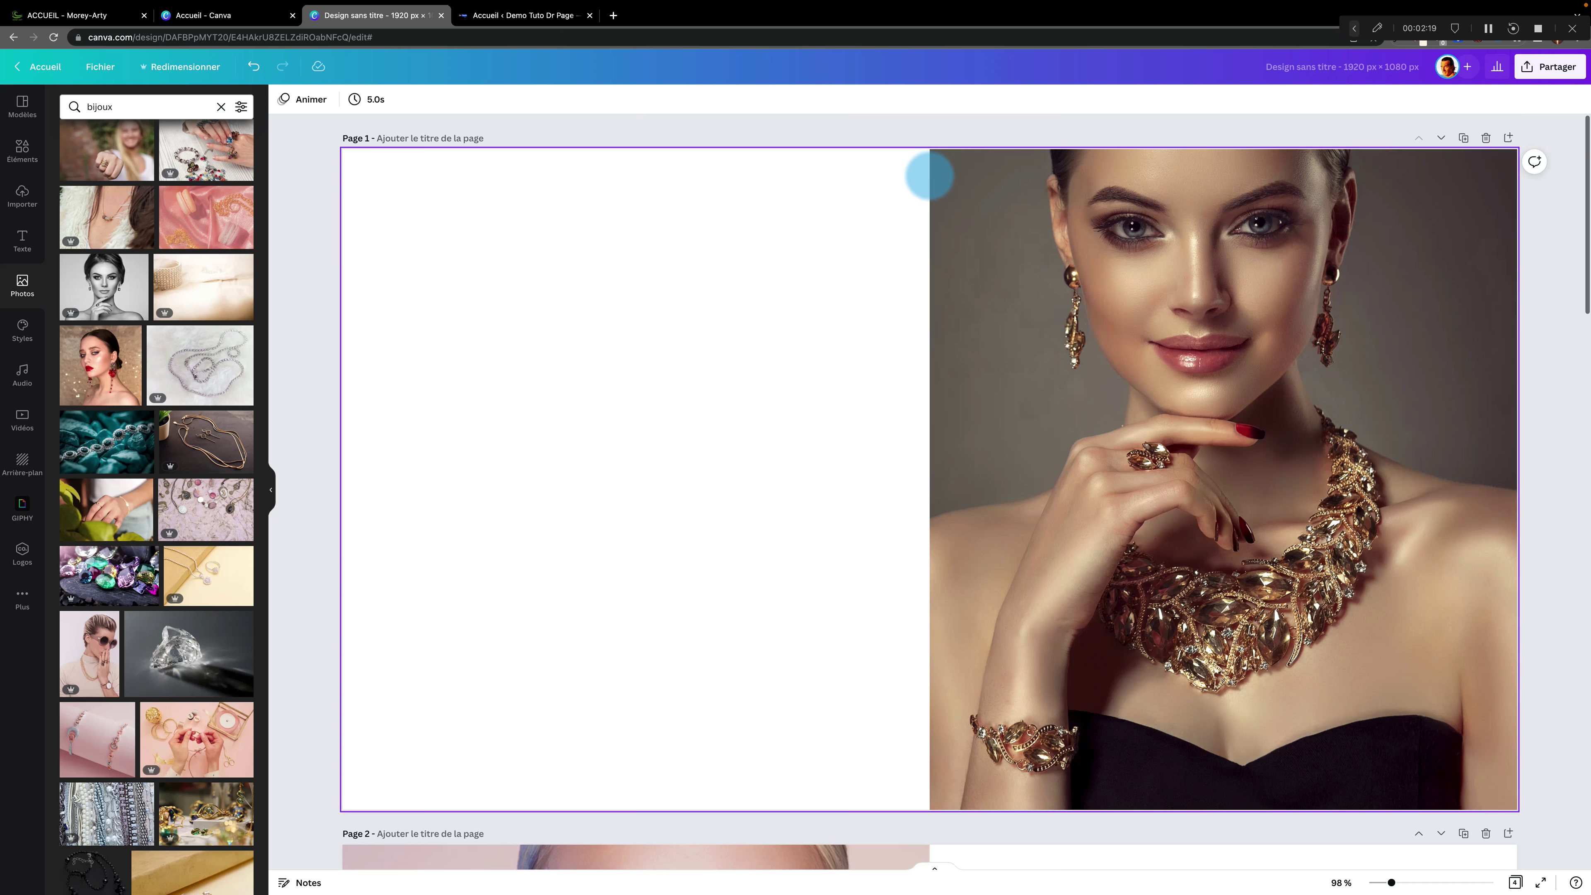
{"action": "left_click", "coordinate": [925, 603]}
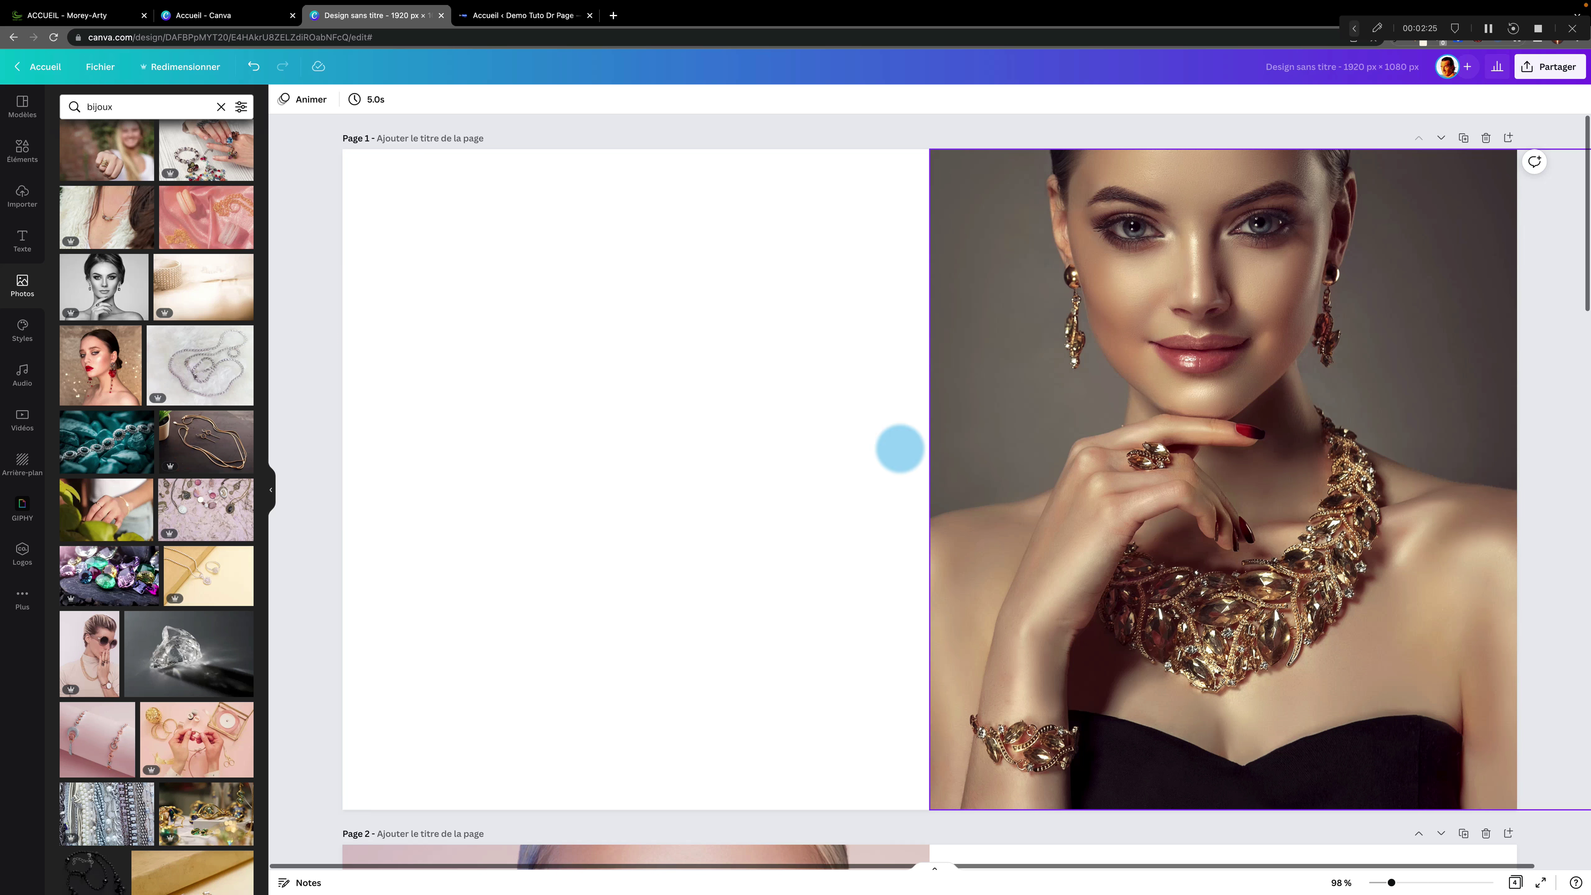
{"action": "left_click", "coordinate": [1125, 500]}
{"action": "left_click", "coordinate": [100, 363]}
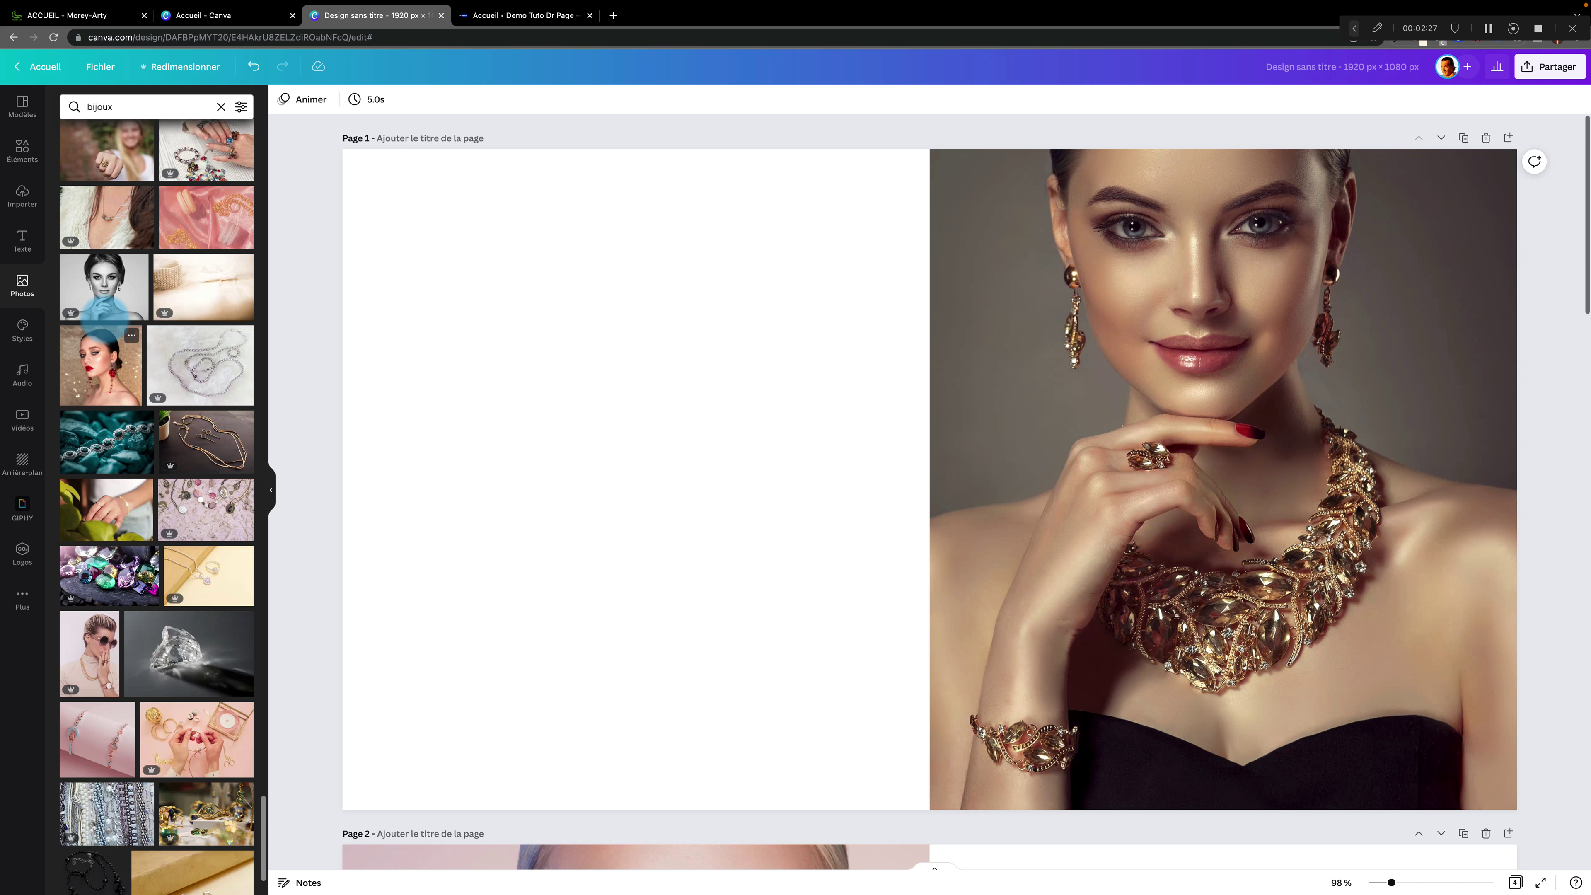
{"action": "left_click", "coordinate": [1040, 442]}
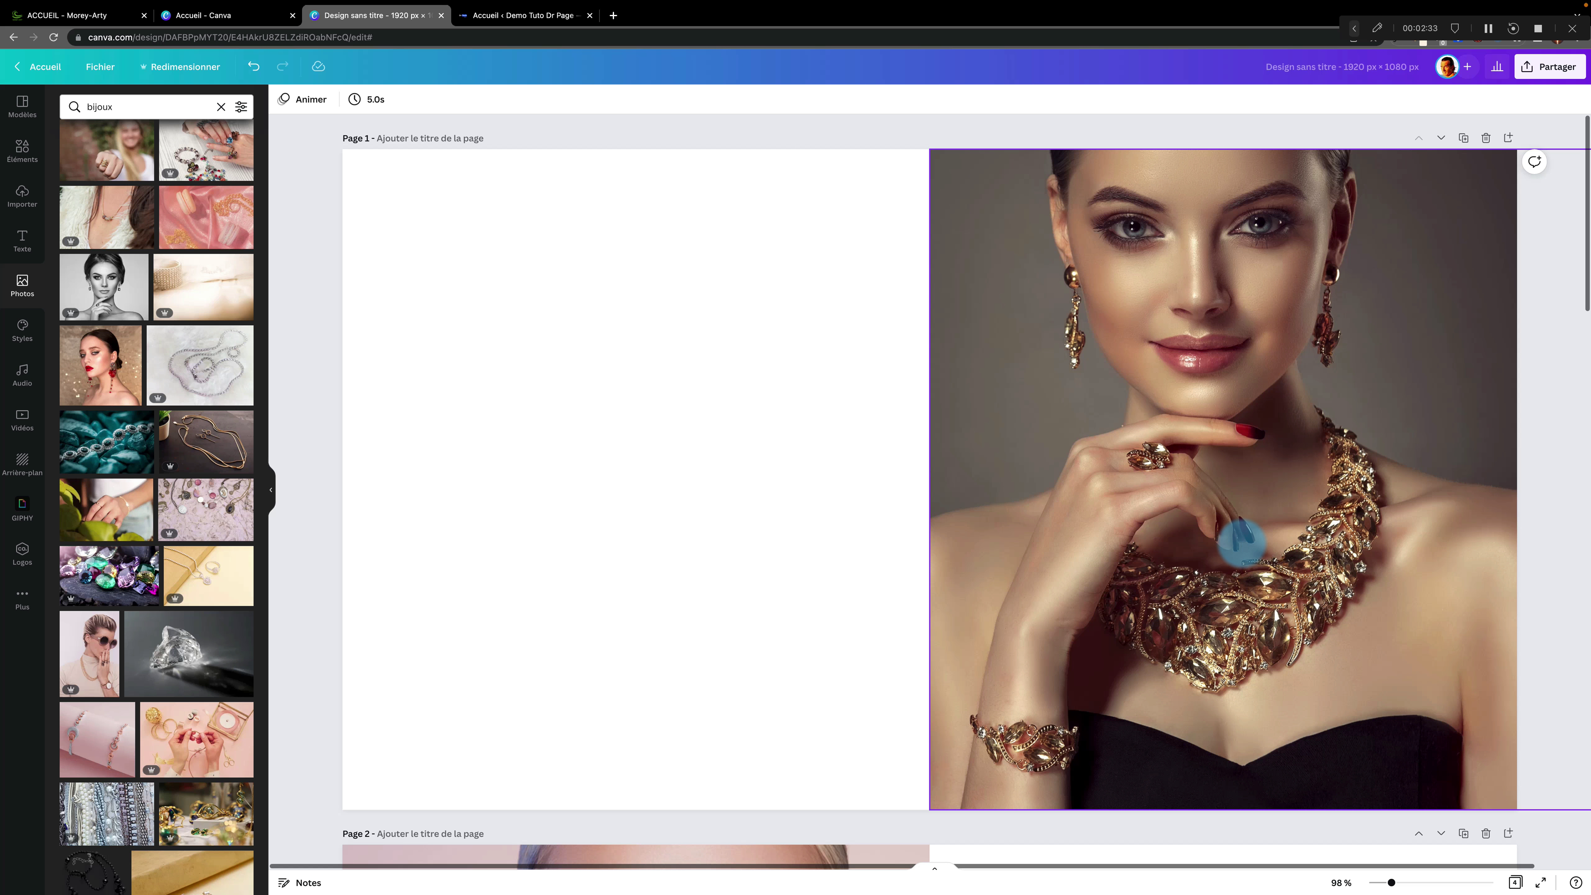
{"action": "scroll", "coordinate": [1242, 542], "scroll_direction": "down", "scroll_amount": 7}
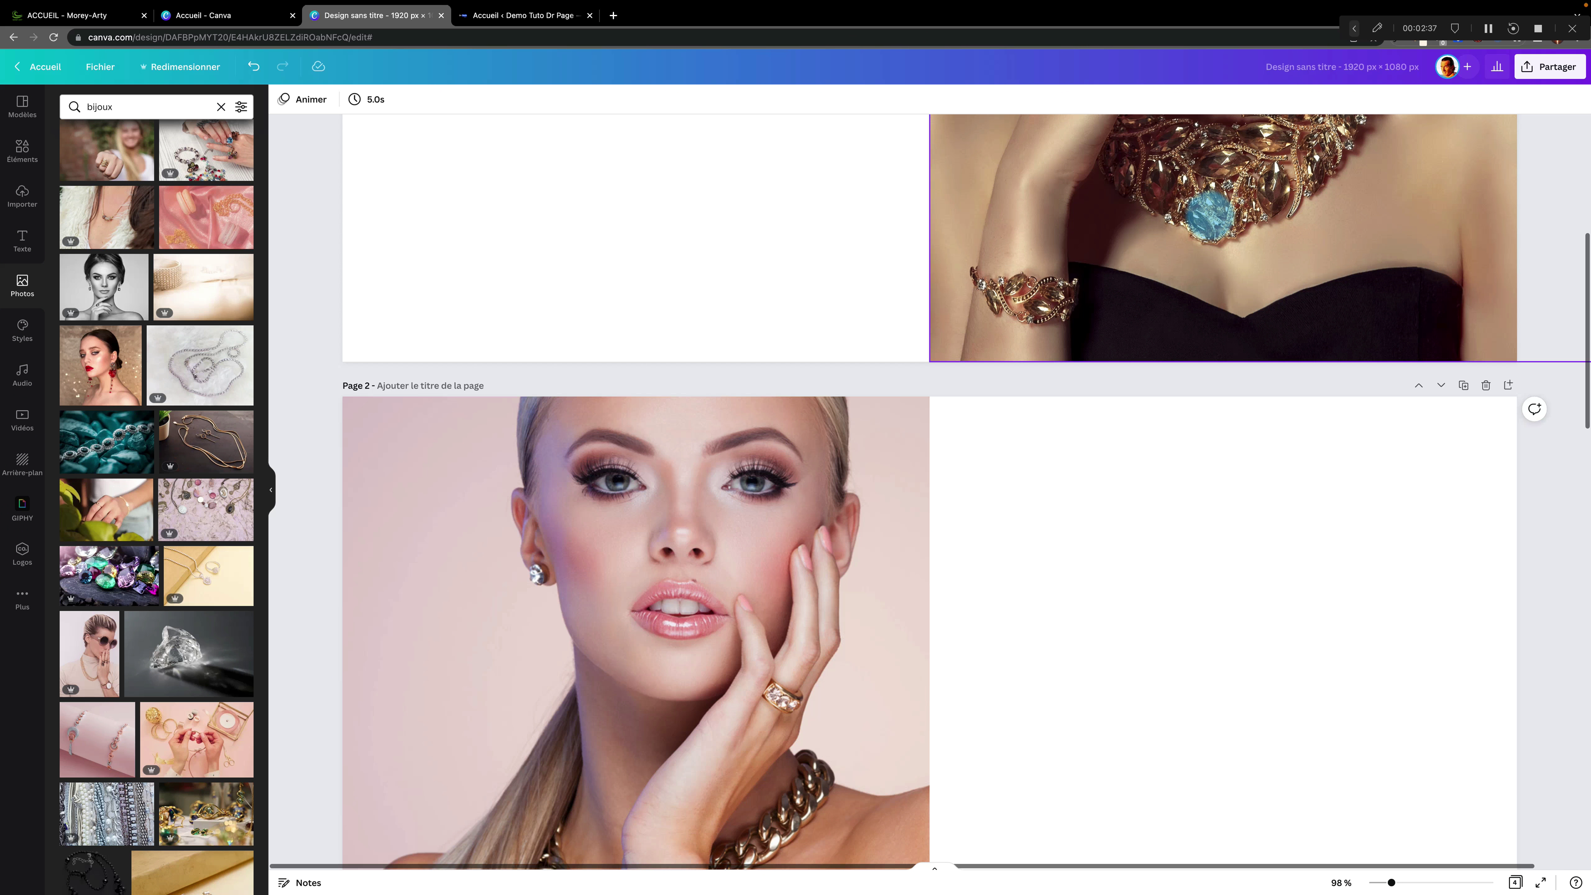
{"action": "scroll", "coordinate": [1010, 241], "scroll_direction": "up", "scroll_amount": 5}
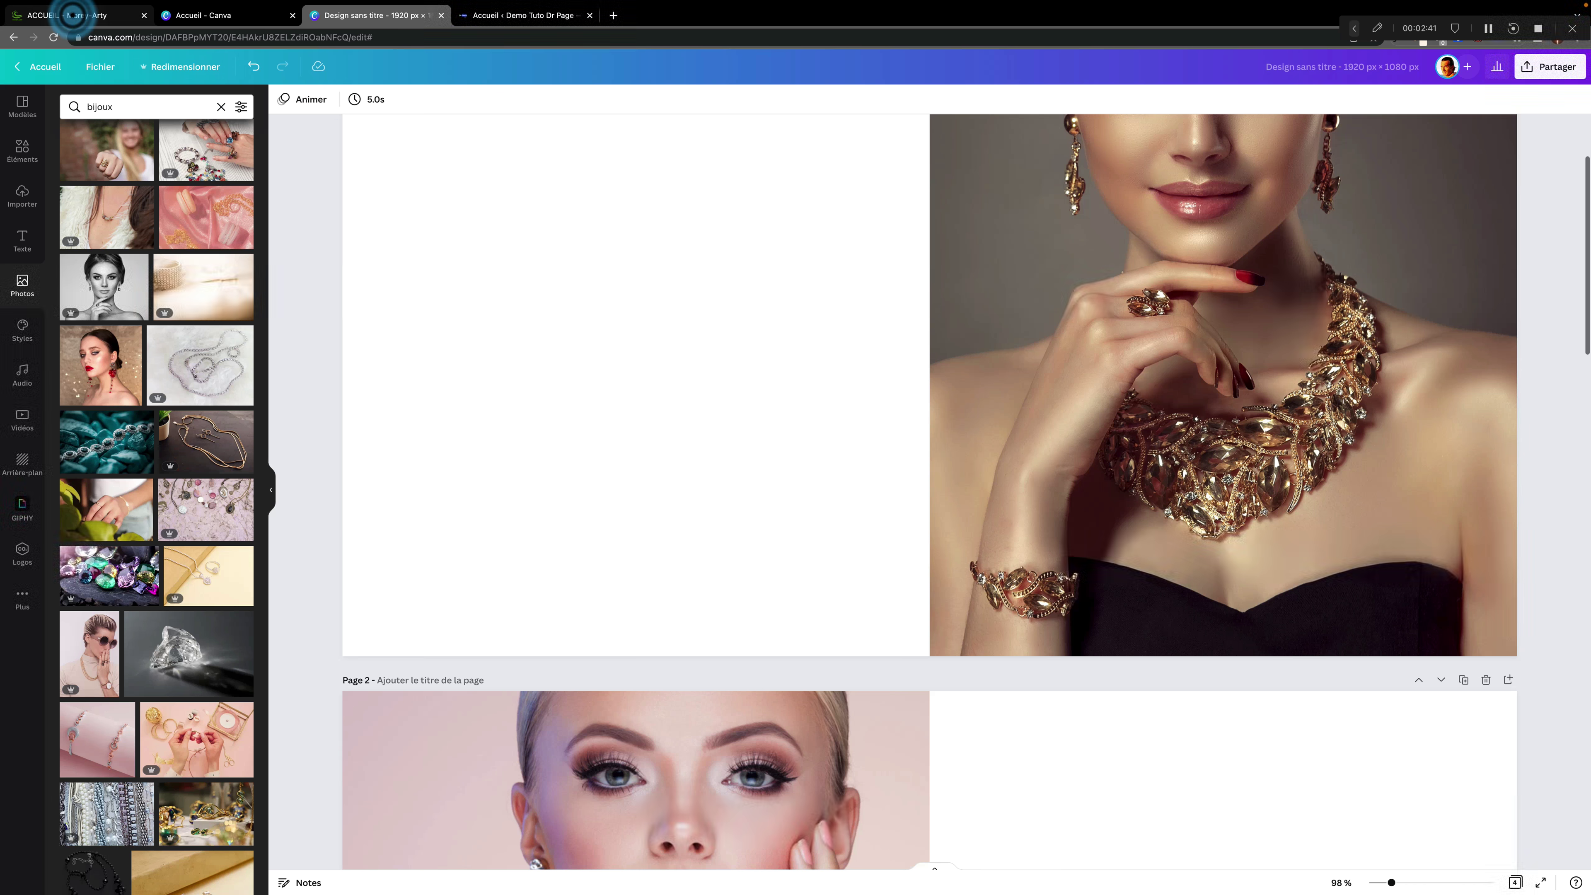
Return to the Morey-Arty home page and review the Collection Artistes & Designers section for comparison
{"action": "left_click", "coordinate": [72, 14]}
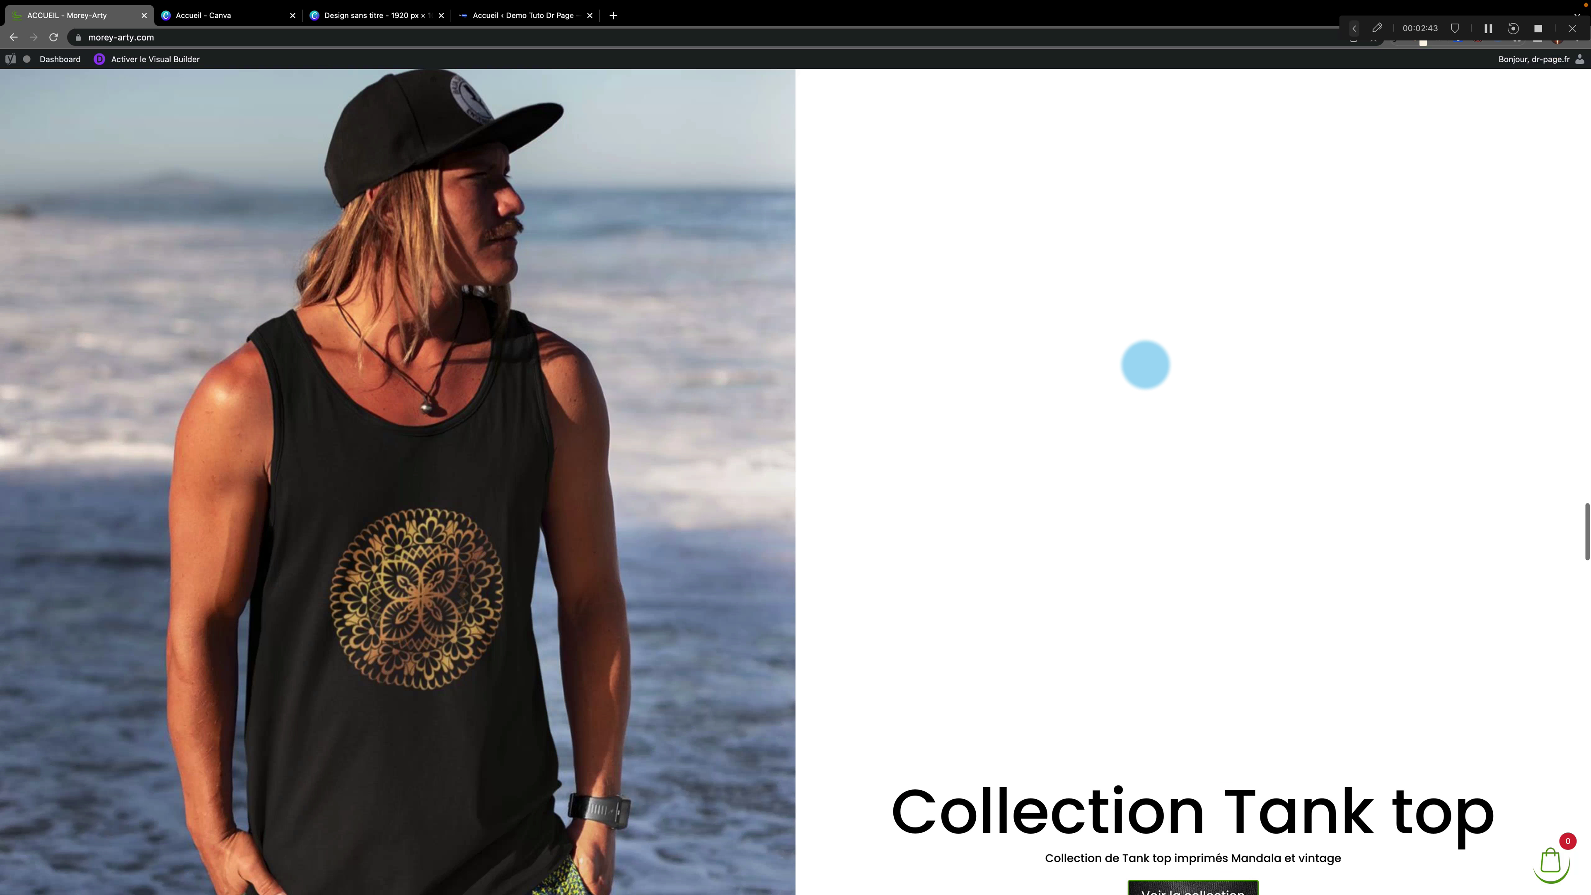
{"action": "scroll", "coordinate": [1146, 364], "scroll_direction": "up", "scroll_amount": 5}
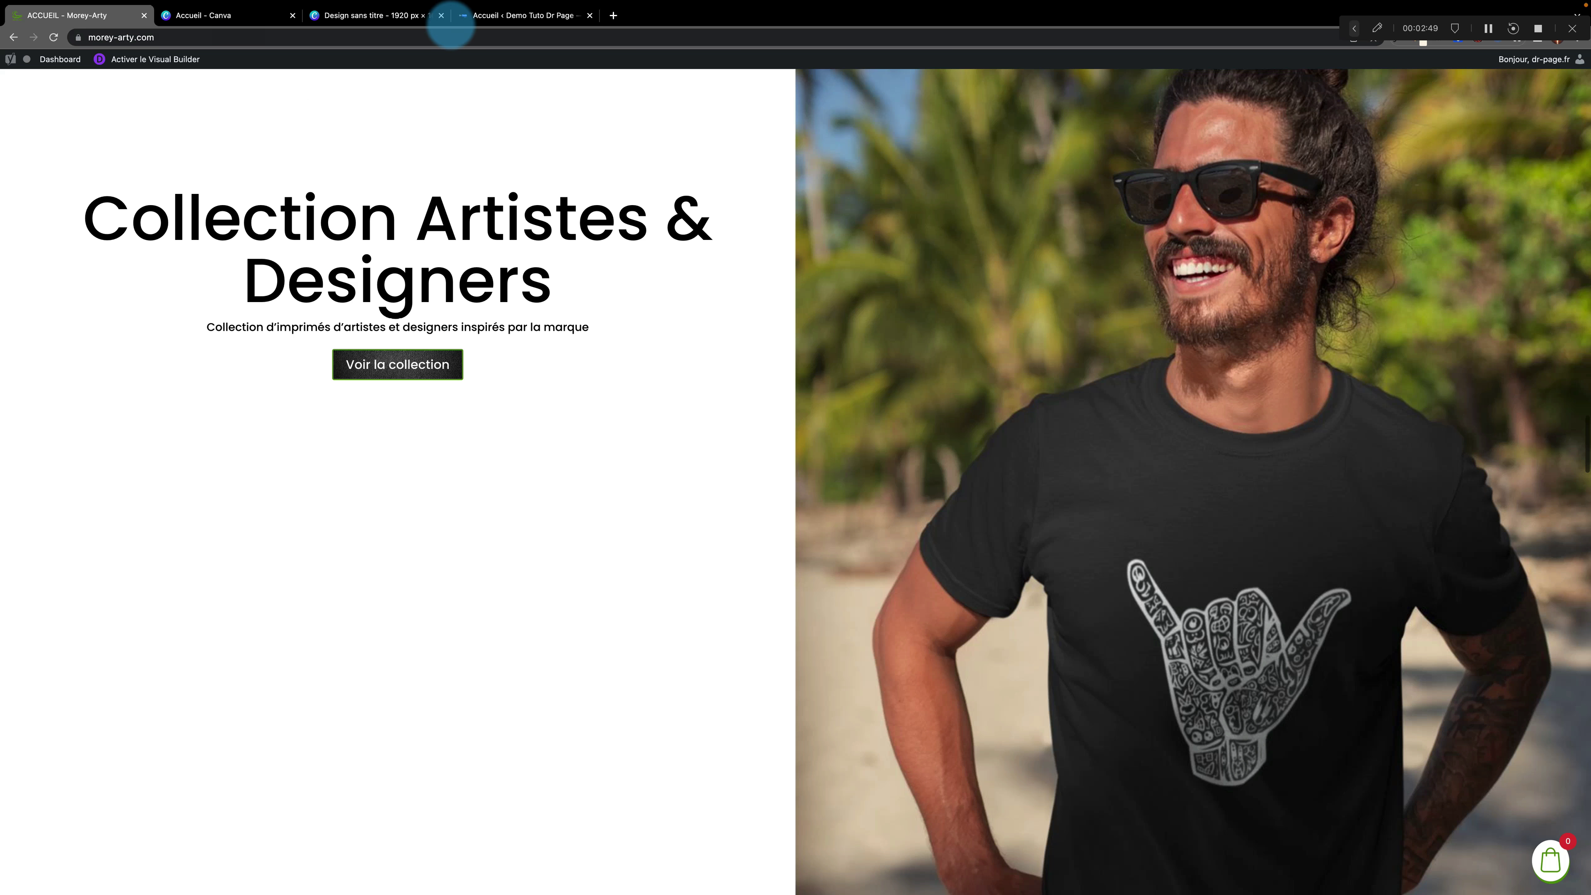
Switch to the 1920 × 1080 px Canva design, try a black background on page 1 and restore it to white
{"action": "left_click", "coordinate": [332, 17]}
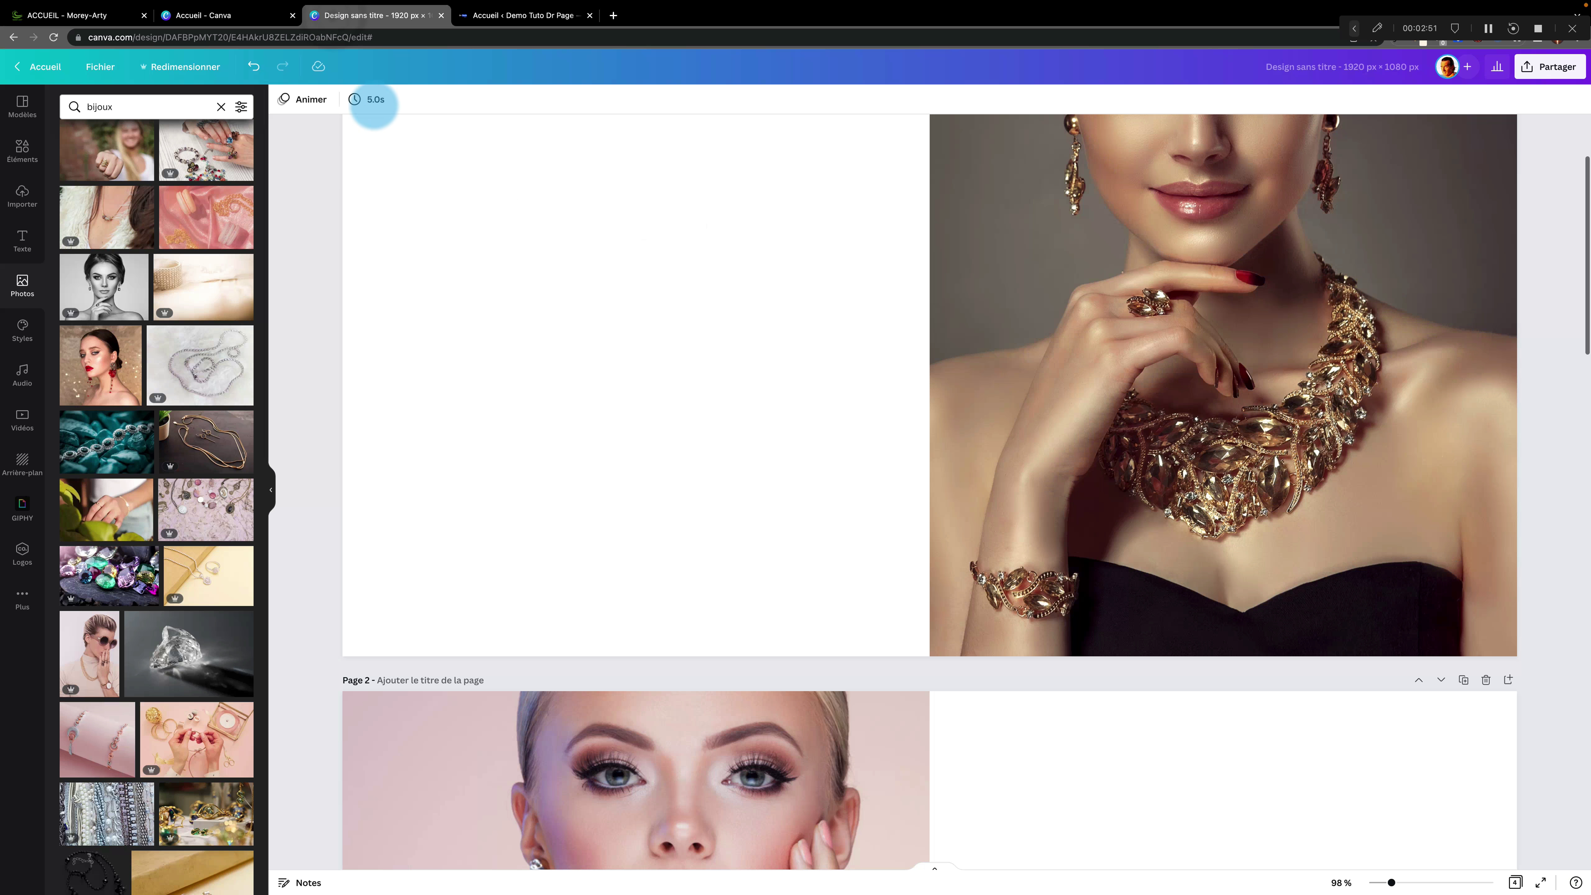
{"action": "scroll", "coordinate": [595, 323], "scroll_direction": "up", "scroll_amount": 3}
{"action": "left_click", "coordinate": [358, 173]}
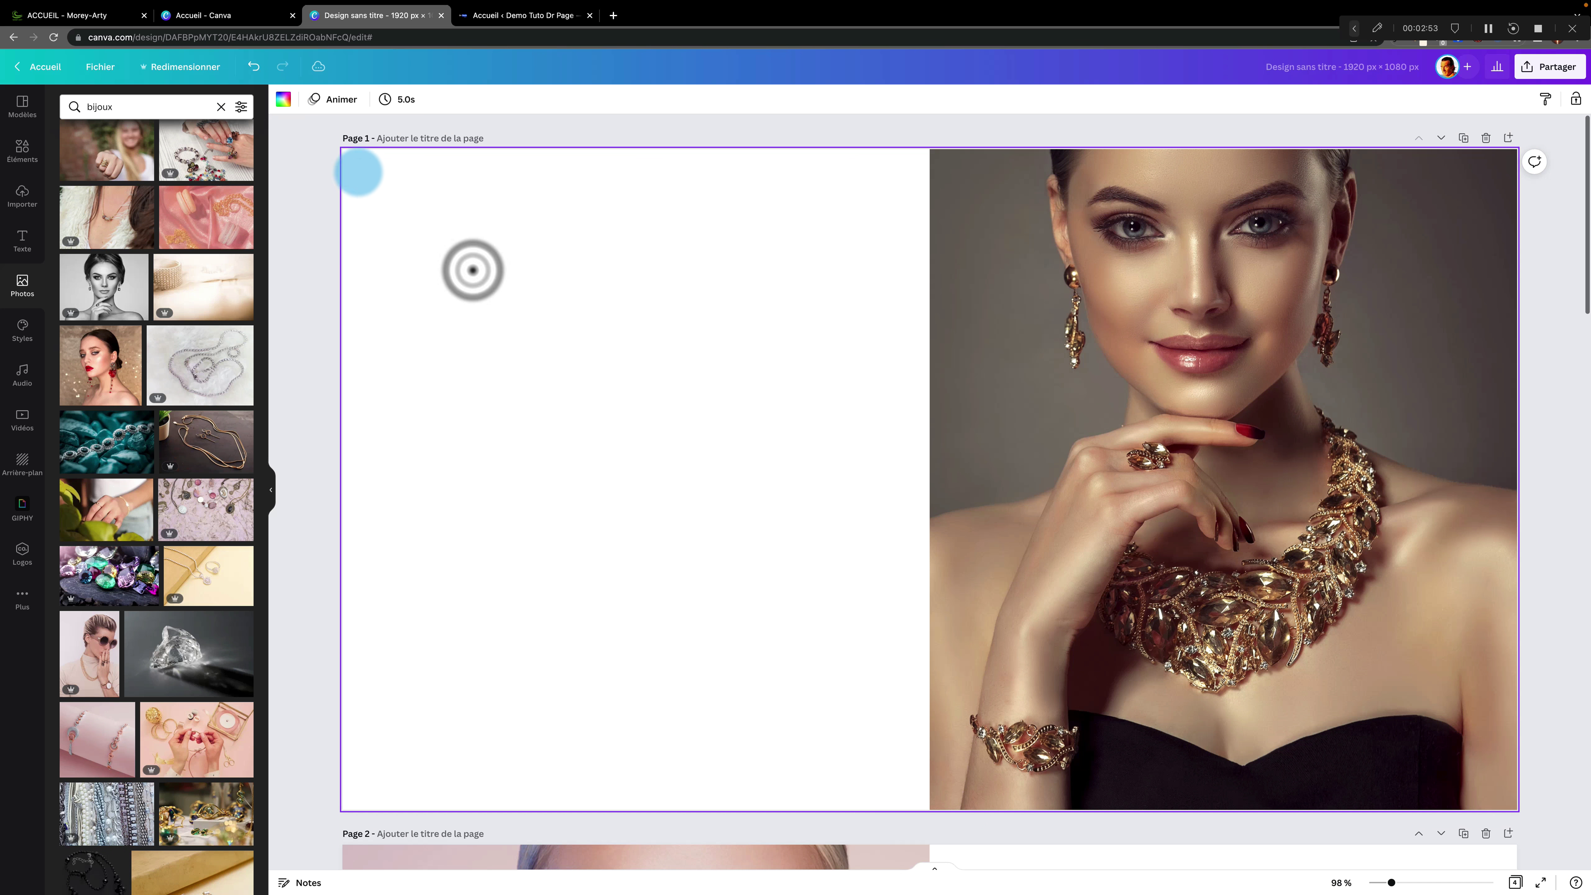
{"action": "left_click", "coordinate": [283, 99]}
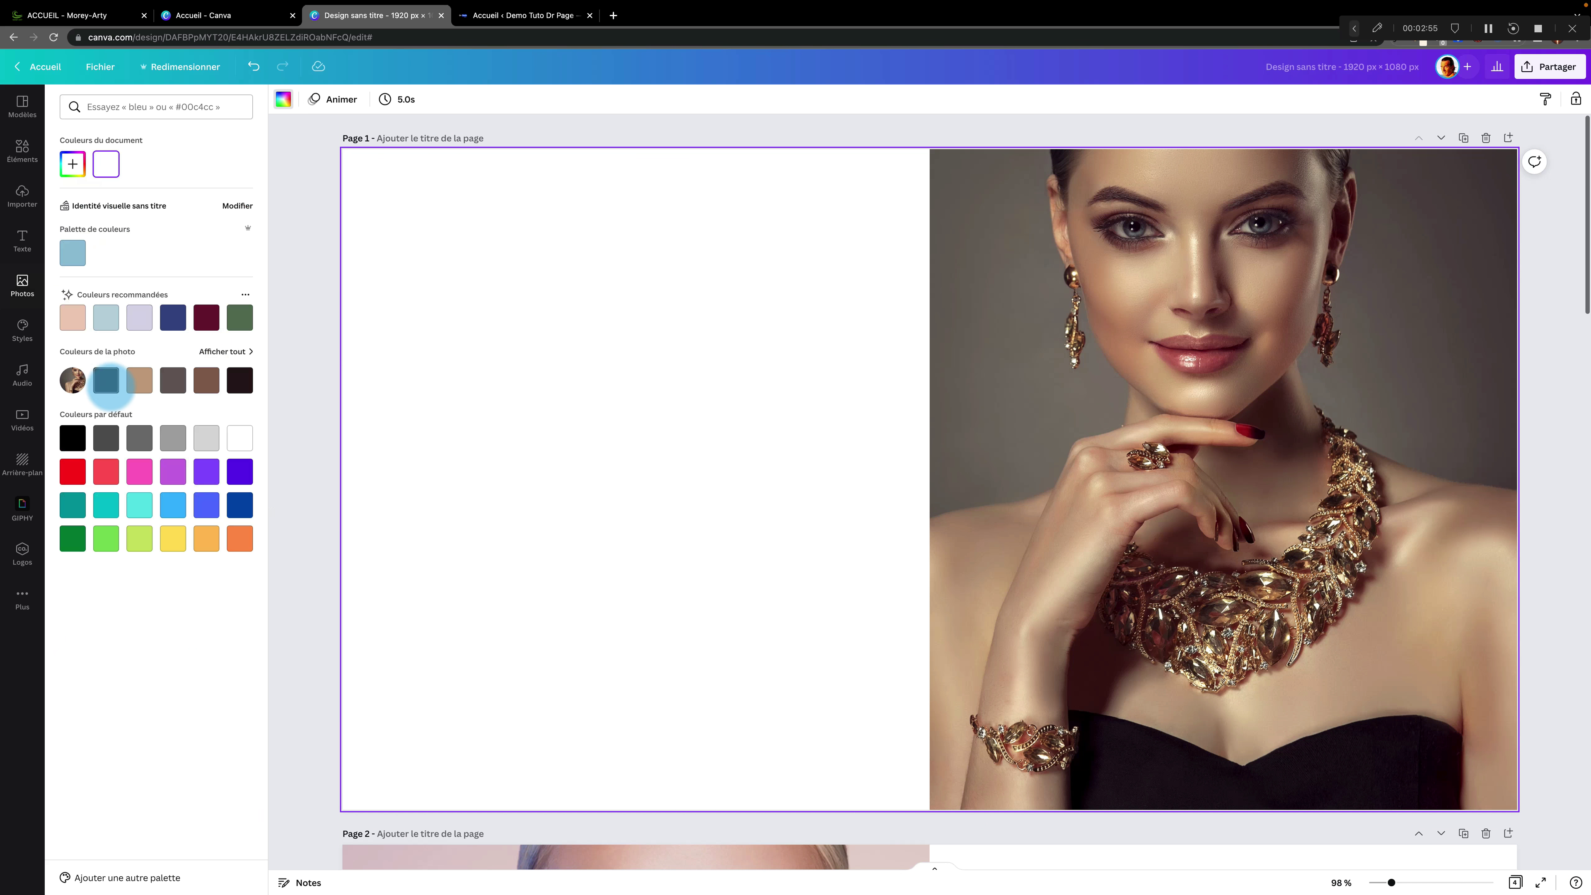
{"action": "left_click", "coordinate": [75, 437]}
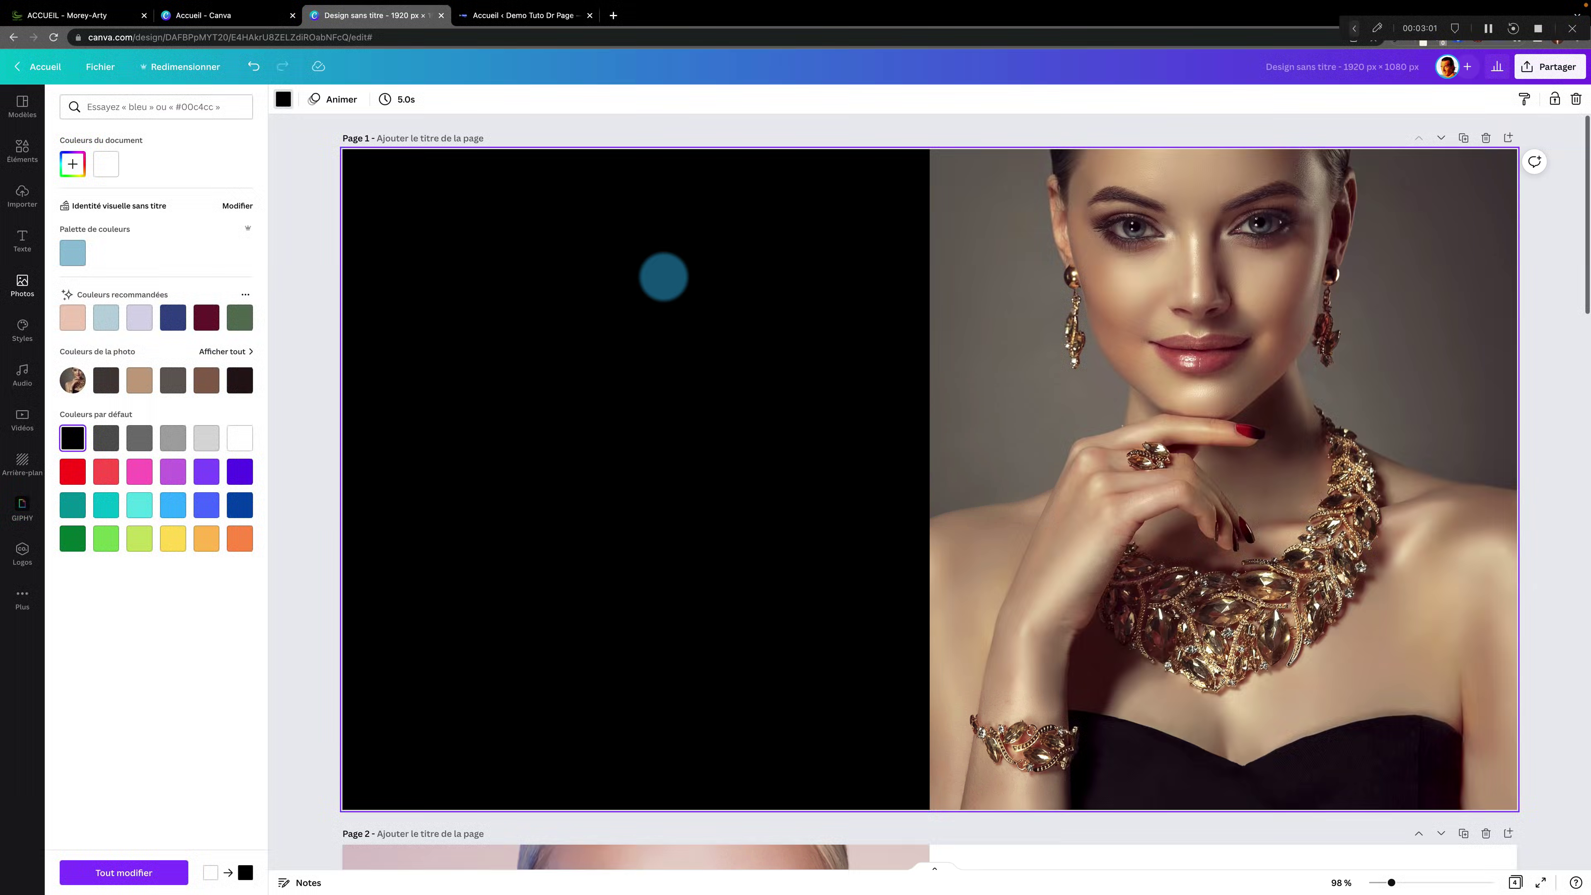
{"action": "left_click", "coordinate": [106, 165]}
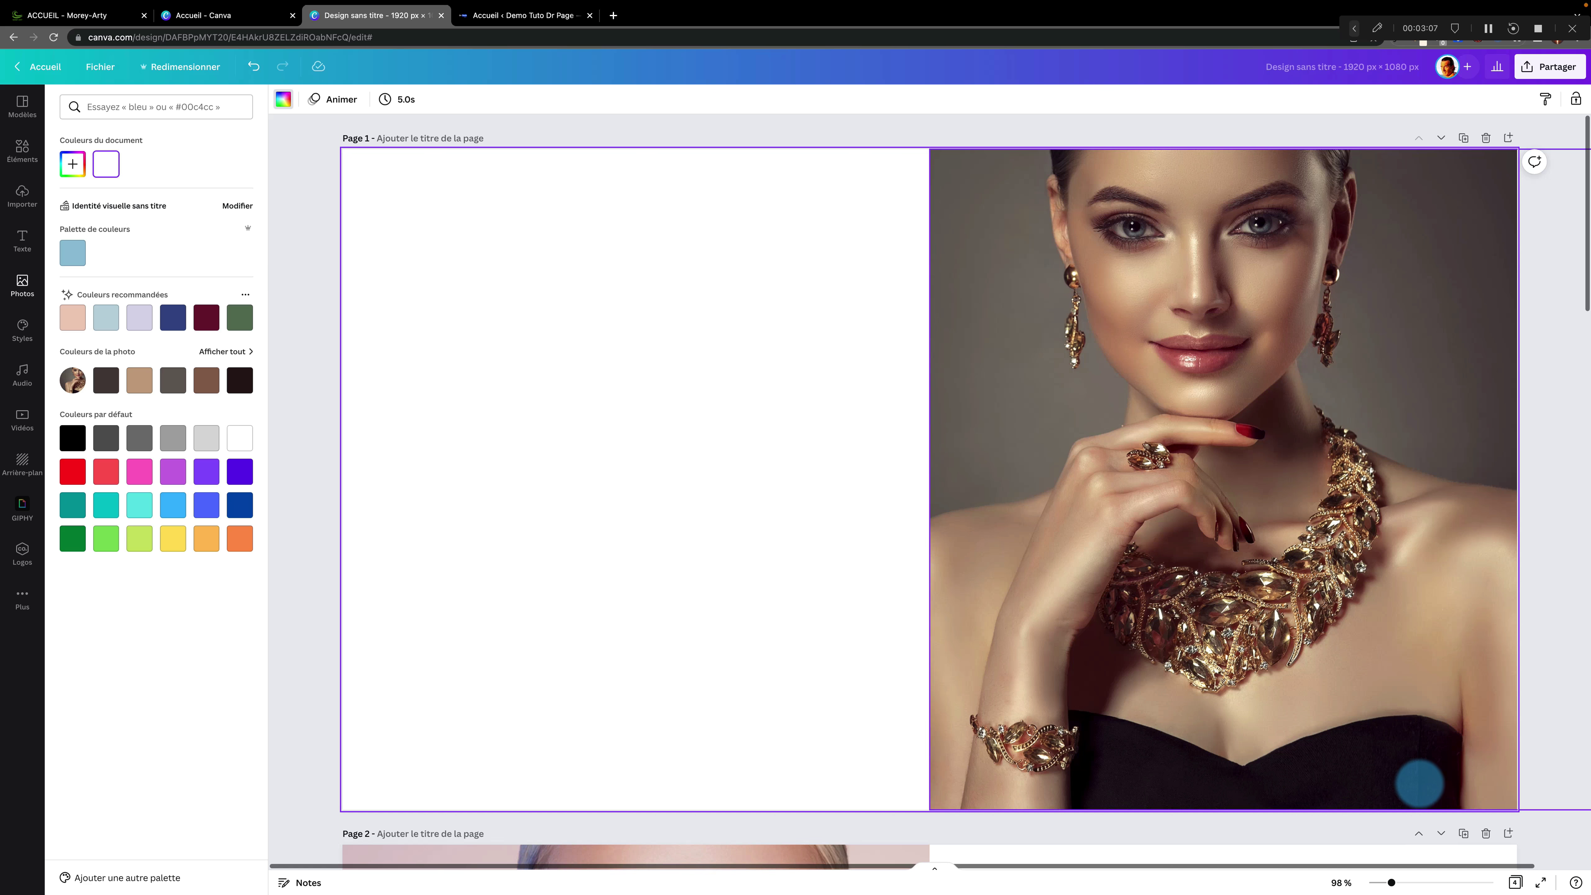
Download all four pages of the jewellery design as JPG images at 1920 × 1080 px
{"action": "scroll", "coordinate": [976, 557], "scroll_direction": "down", "scroll_amount": 1}
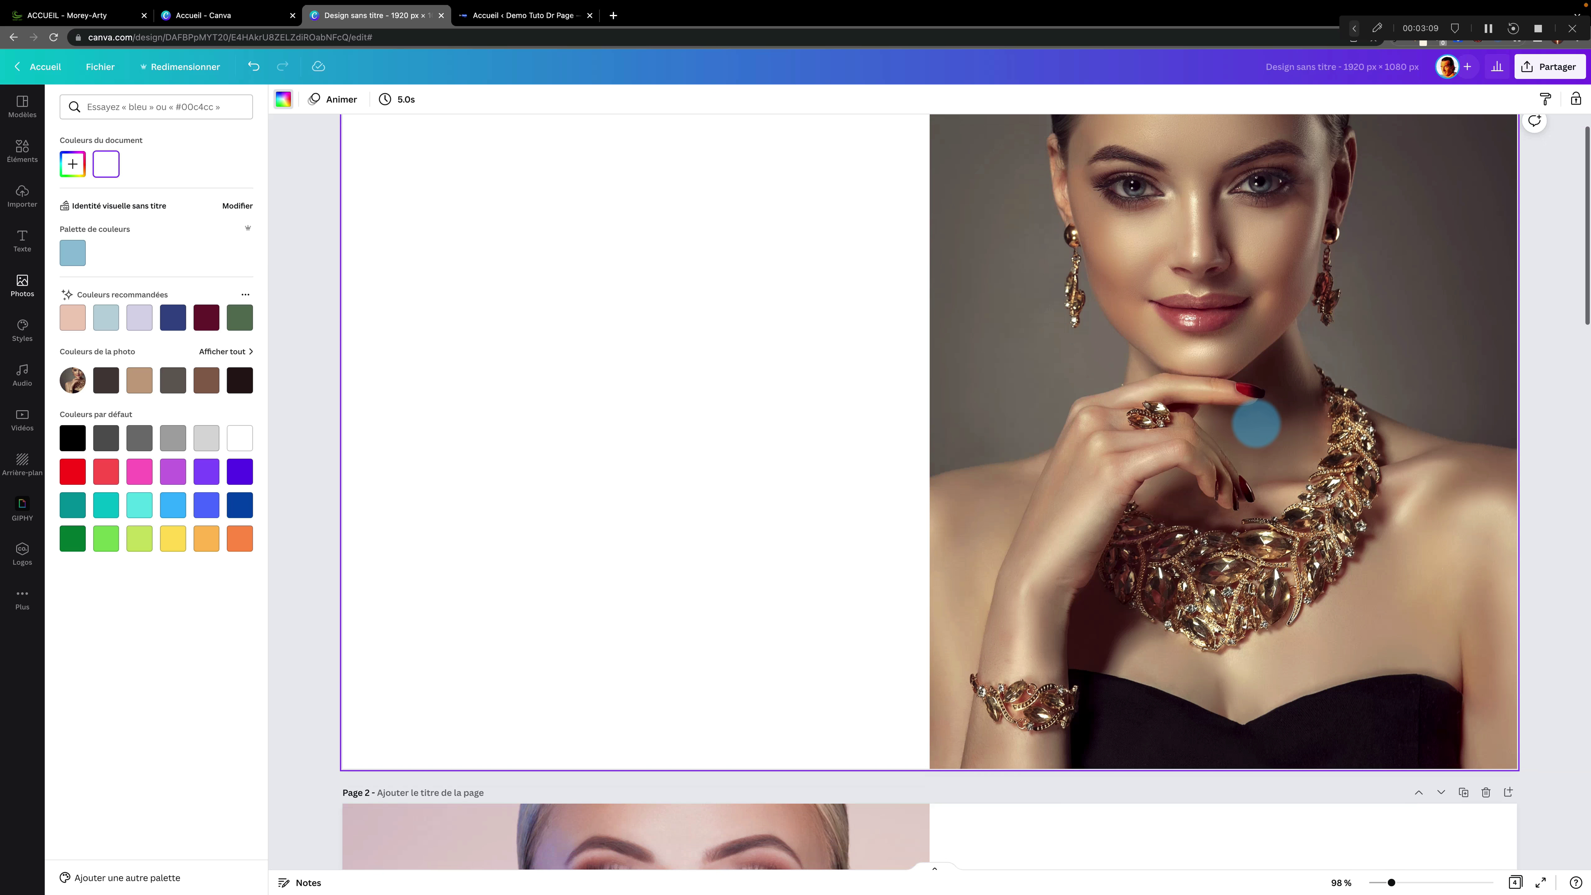
{"action": "scroll", "coordinate": [1201, 515], "scroll_direction": "down", "scroll_amount": 6}
{"action": "scroll", "coordinate": [536, 698], "scroll_direction": "down", "scroll_amount": 11}
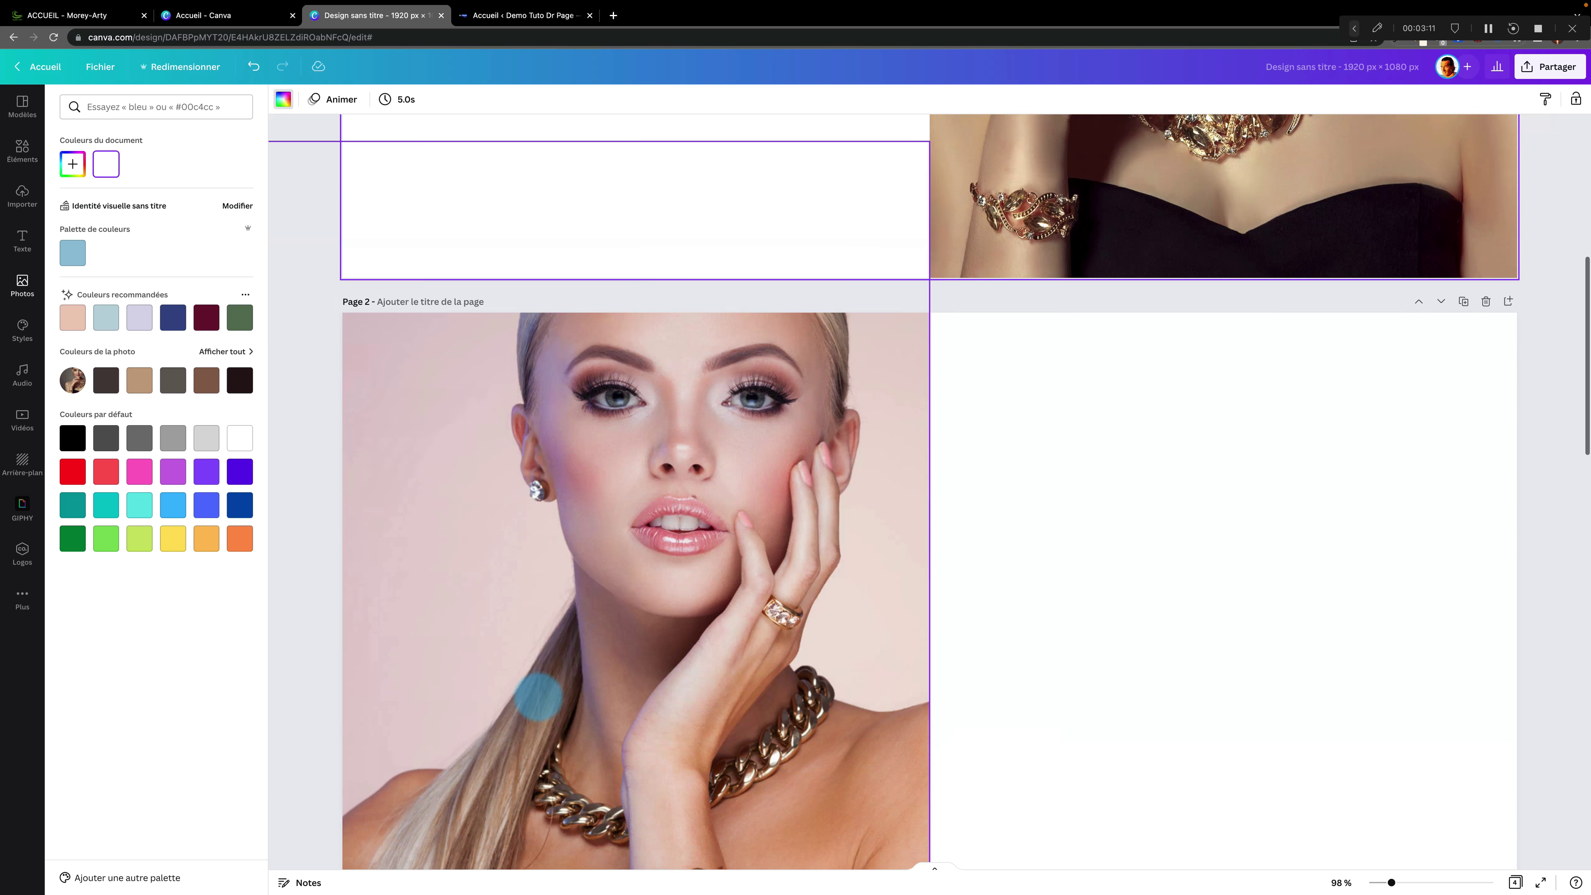
{"action": "scroll", "coordinate": [996, 708], "scroll_direction": "down", "scroll_amount": 15}
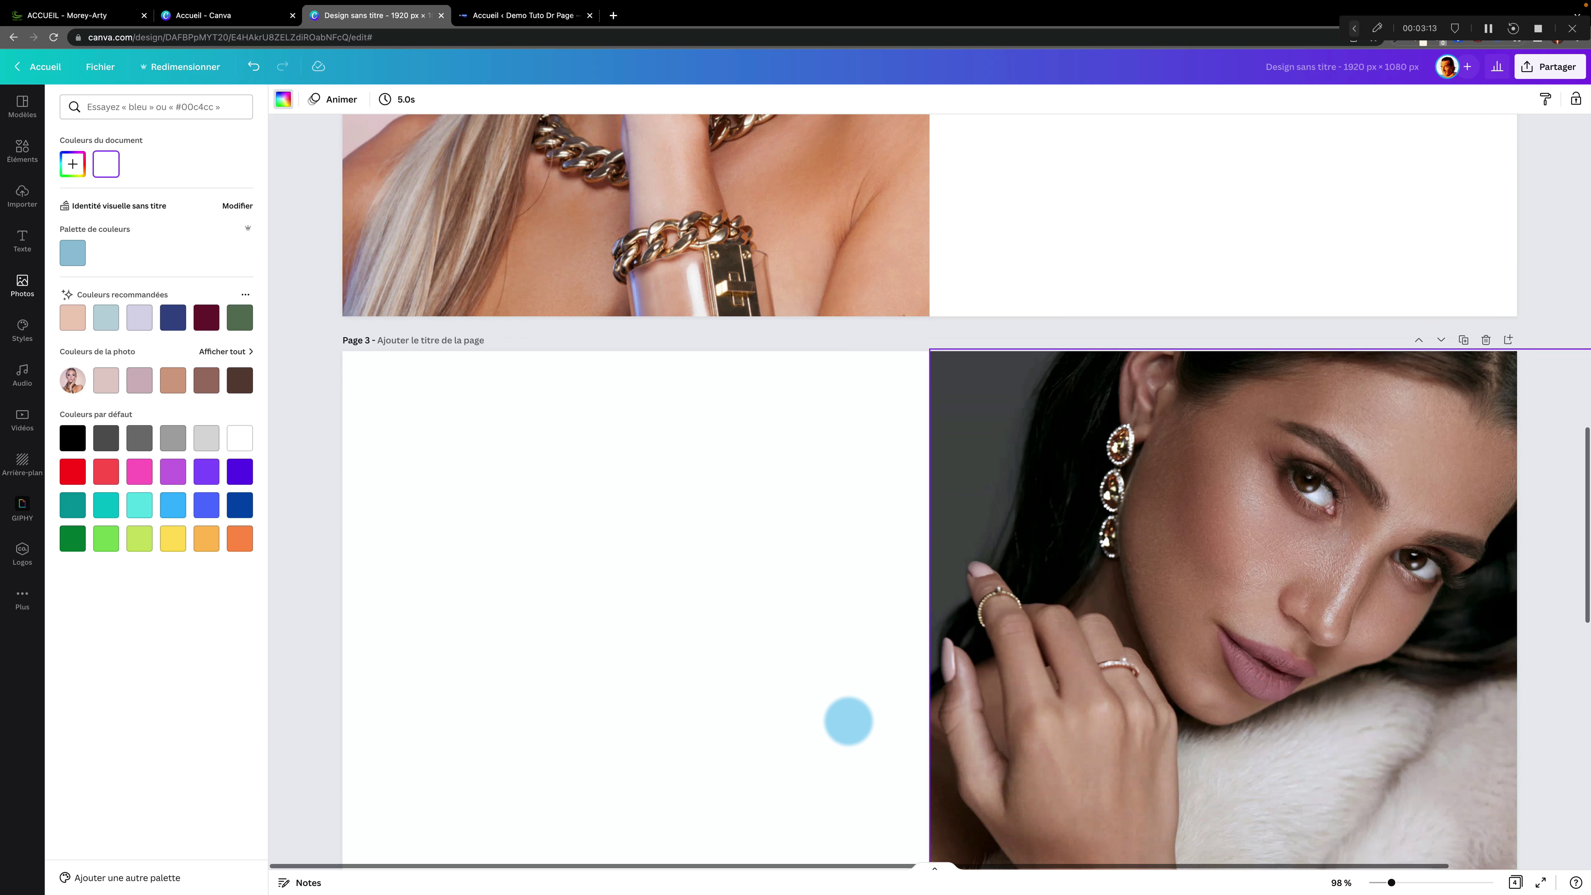
{"action": "scroll", "coordinate": [767, 704], "scroll_direction": "up", "scroll_amount": 3}
{"action": "scroll", "coordinate": [1389, 280], "scroll_direction": "up", "scroll_amount": 20}
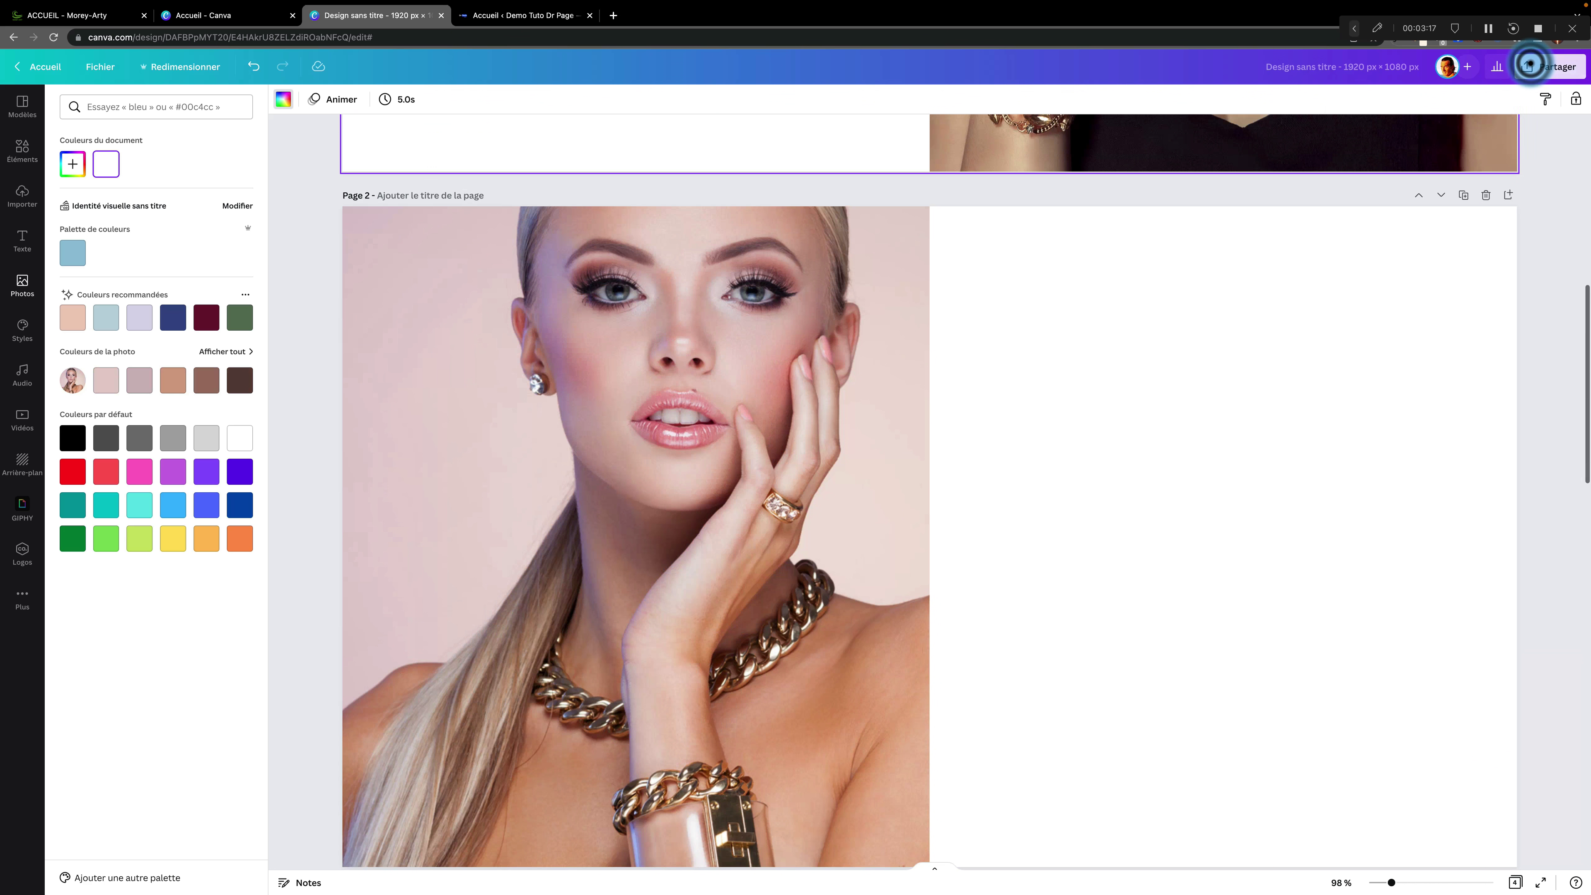
{"action": "left_click", "coordinate": [1530, 65]}
{"action": "left_click", "coordinate": [1438, 294]}
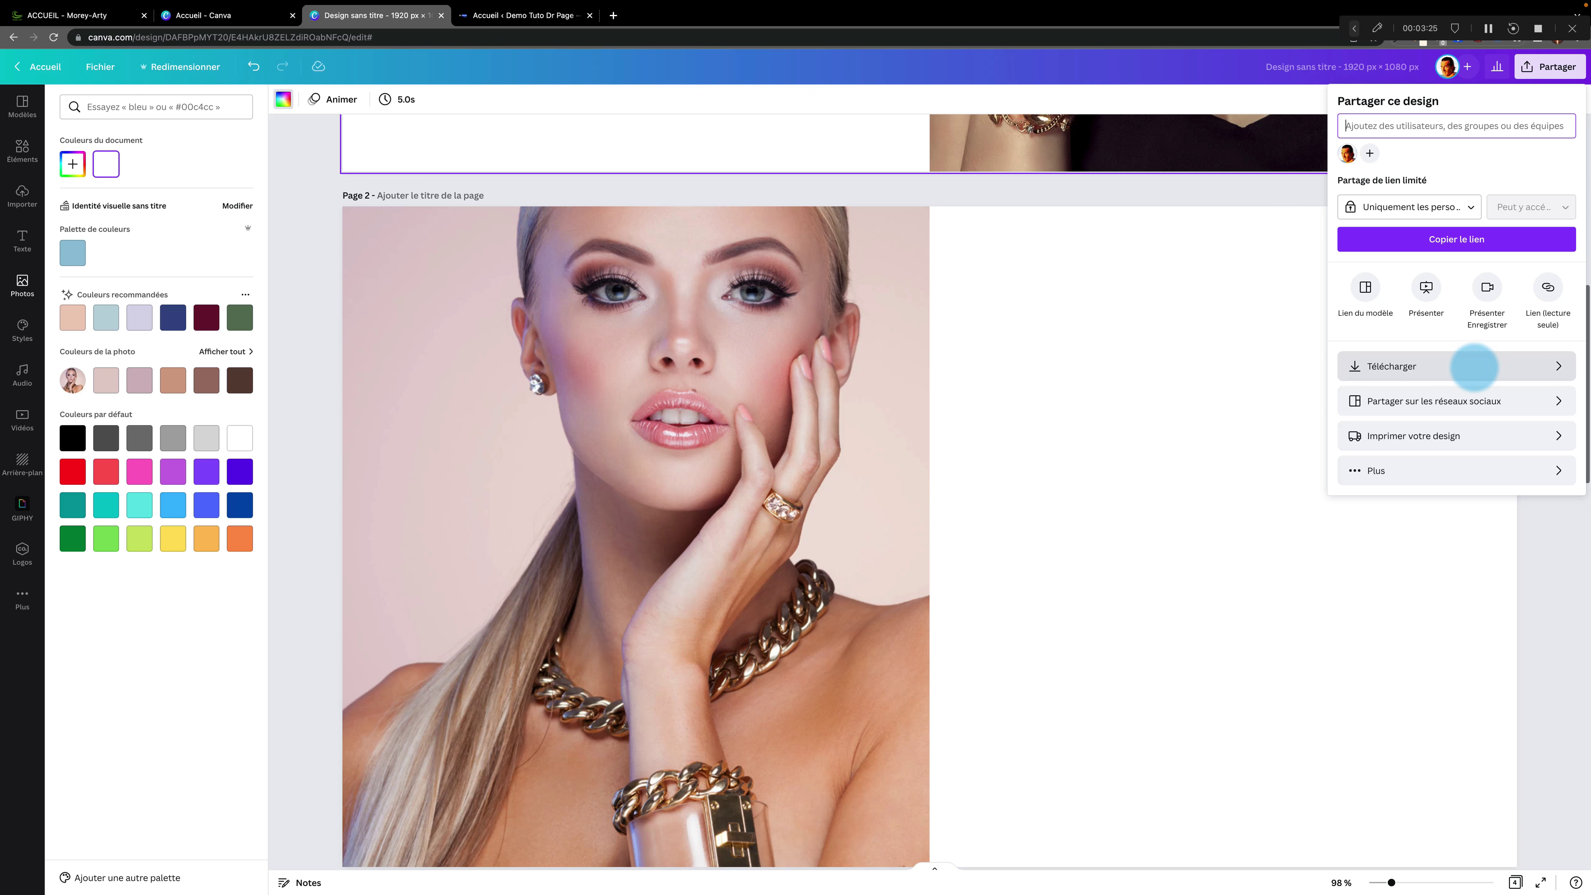
{"action": "left_click", "coordinate": [1549, 366]}
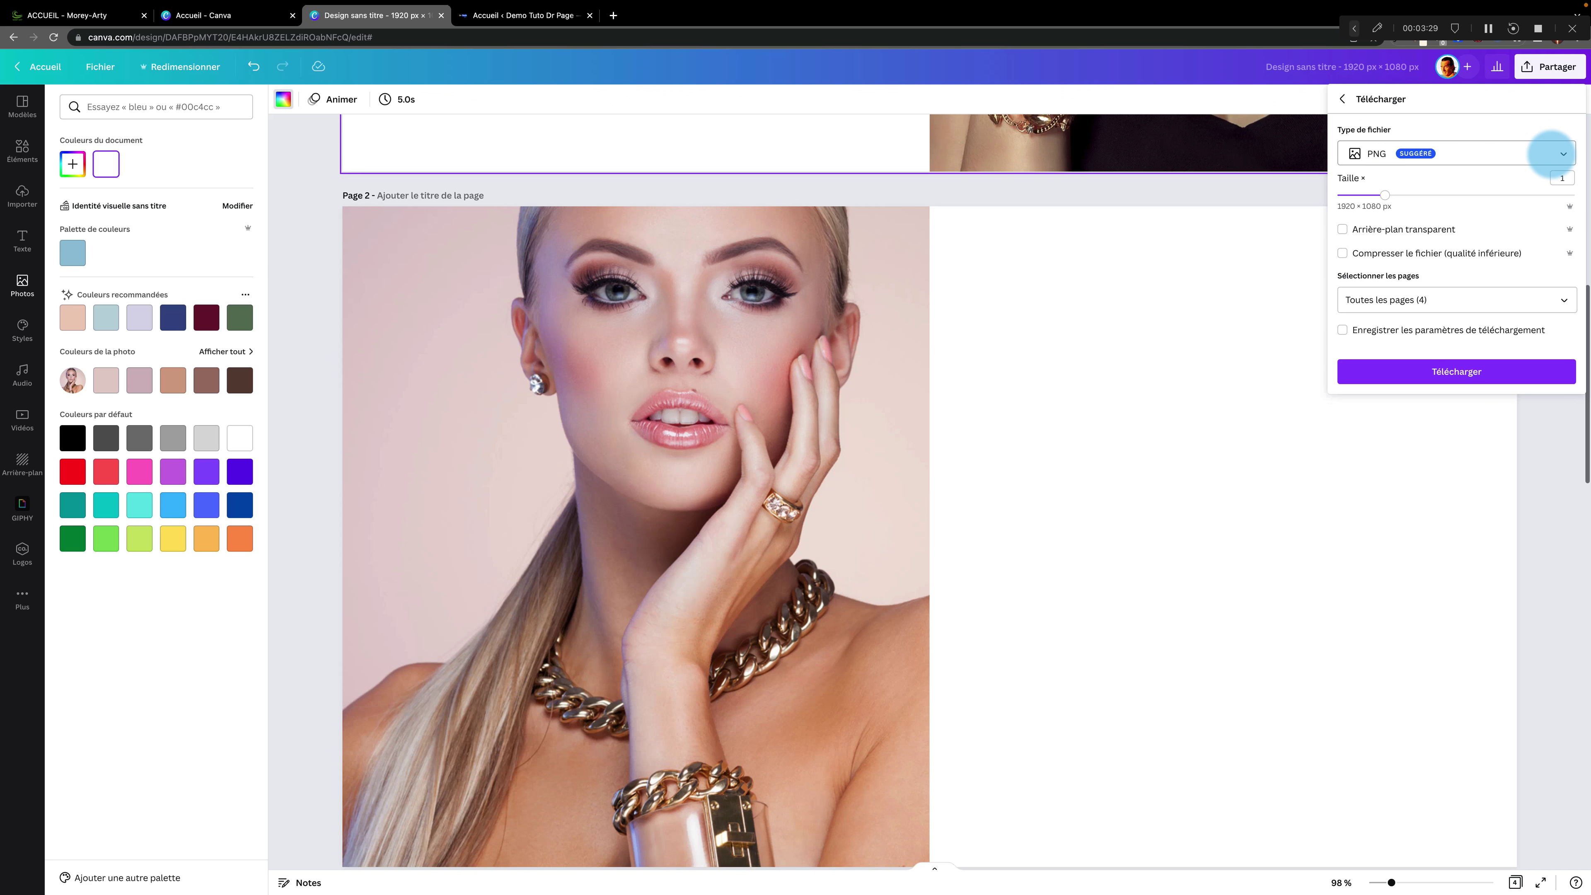
{"action": "left_click", "coordinate": [1560, 153]}
{"action": "left_click", "coordinate": [1378, 120]}
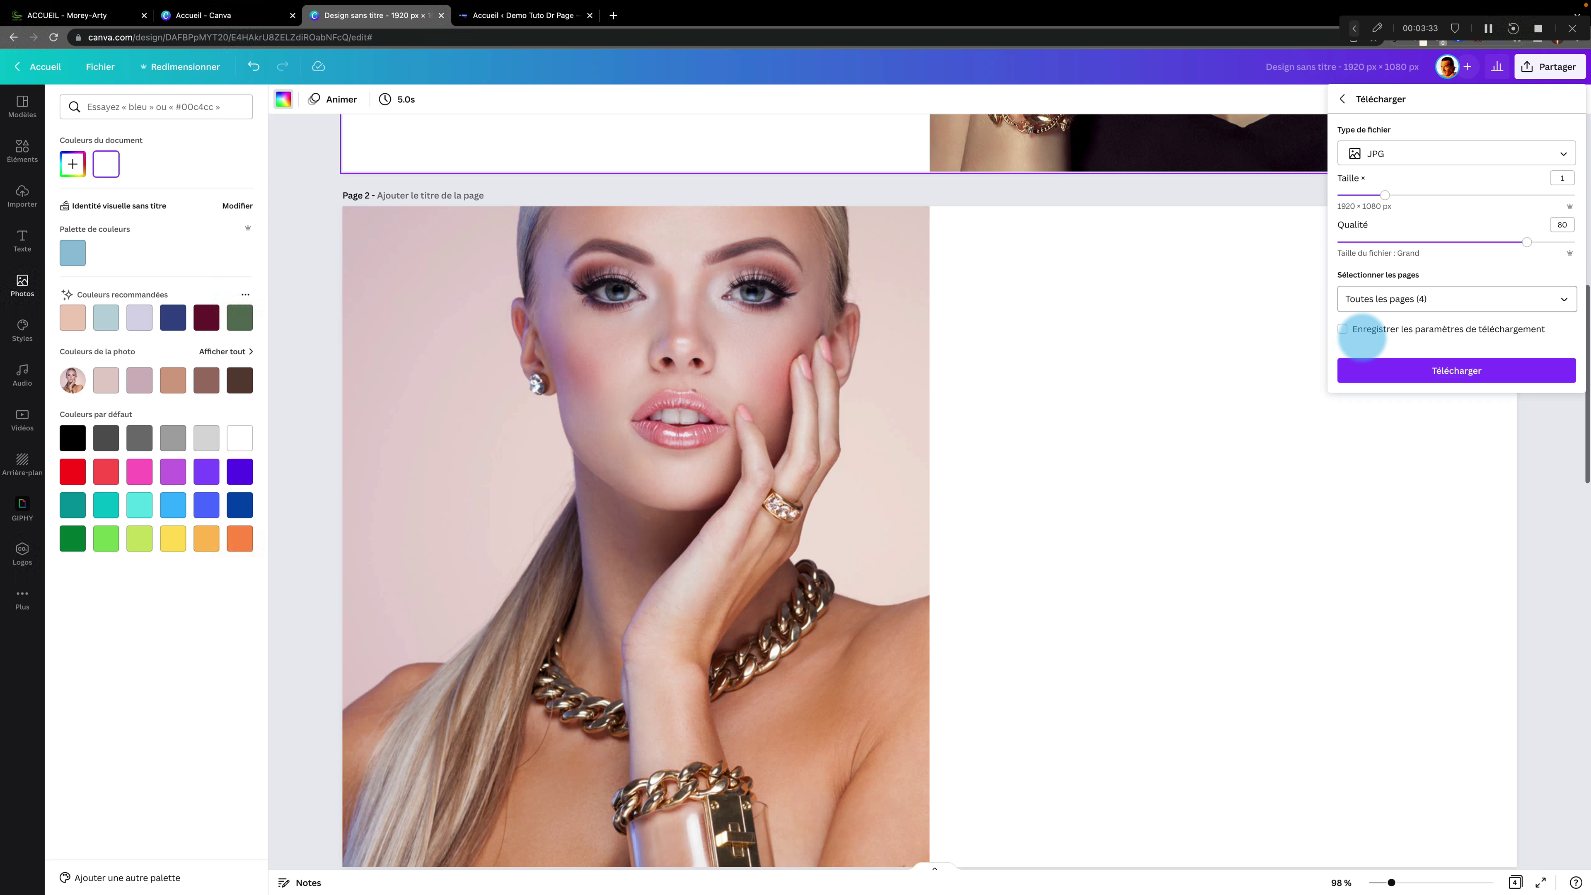
{"action": "left_click", "coordinate": [1449, 370]}
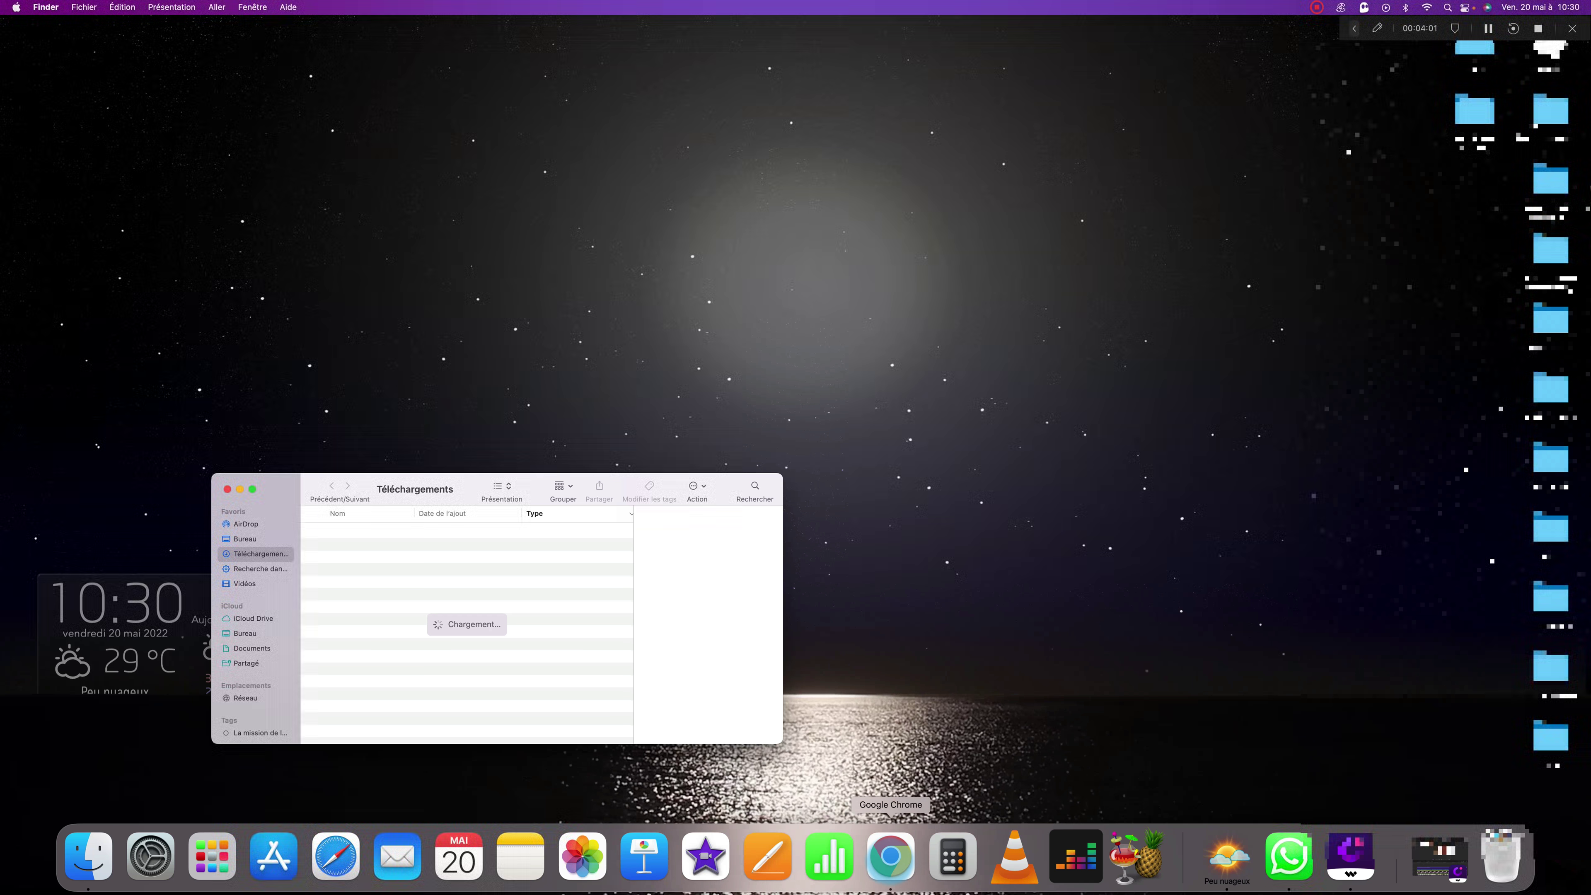
Switch to the Demo Tuto Dr Page WordPress dashboard in Chrome and add a new page titled Collection
{"action": "left_click", "coordinate": [889, 856]}
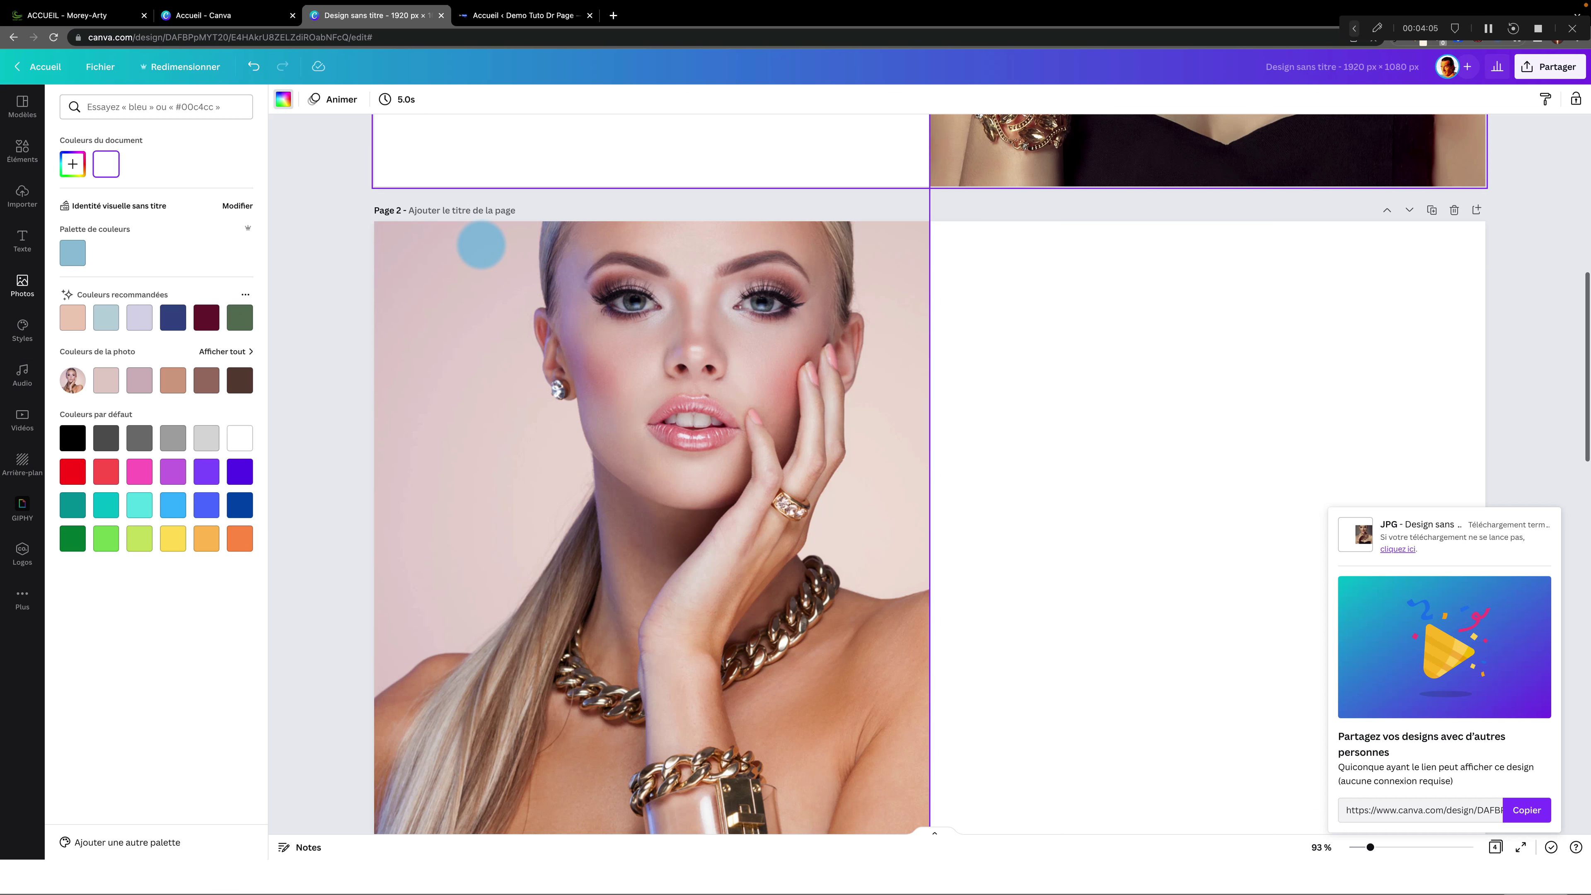
{"action": "scroll", "coordinate": [481, 244], "scroll_direction": "up", "scroll_amount": 9}
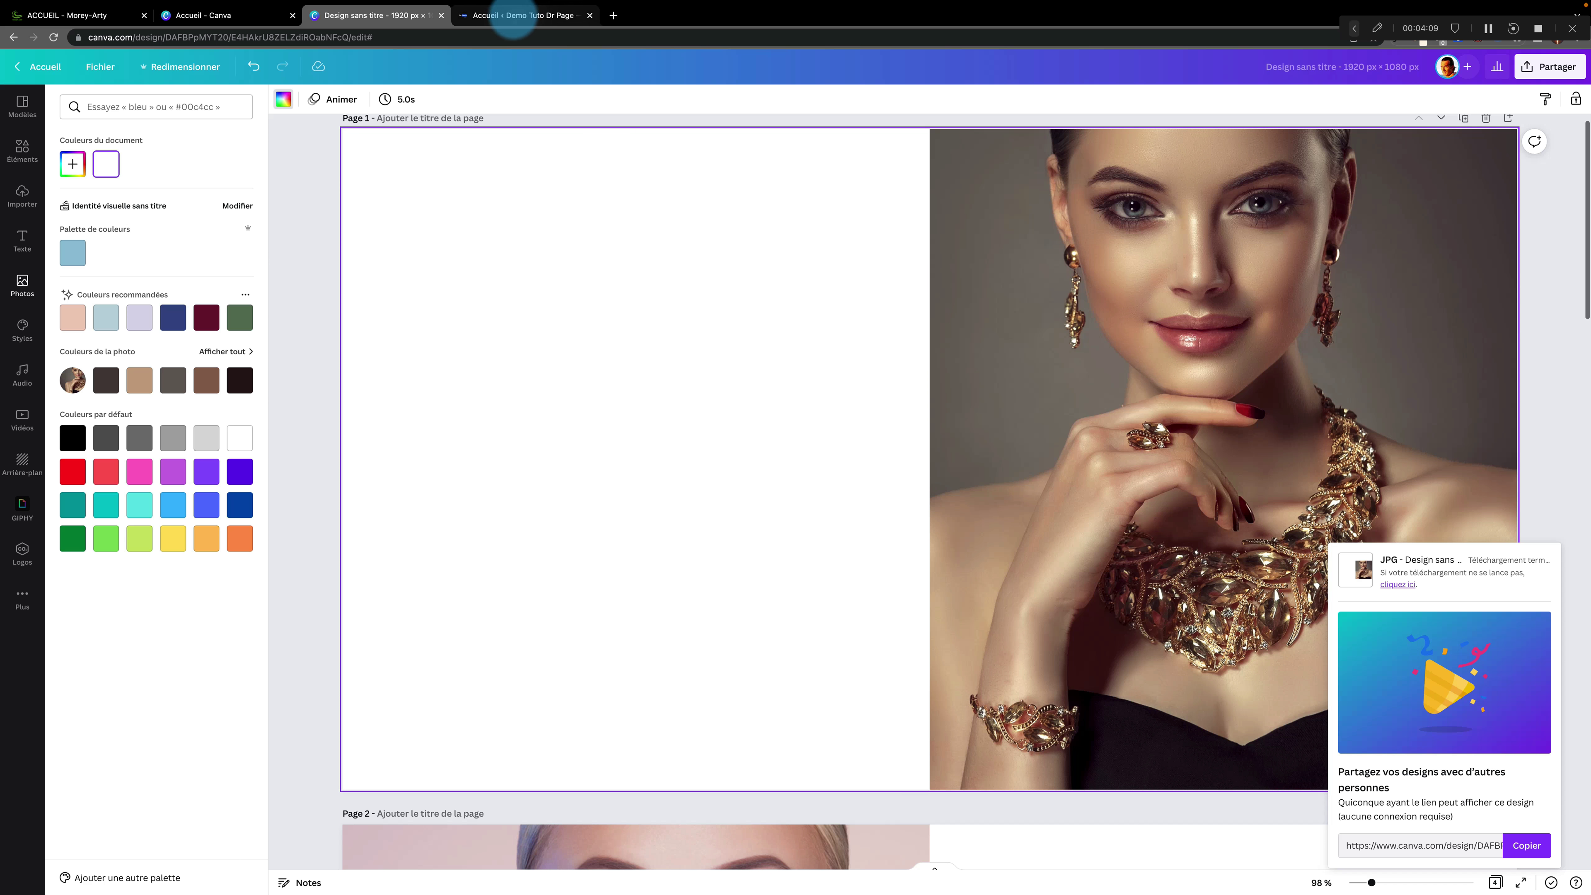
{"action": "left_click", "coordinate": [513, 16]}
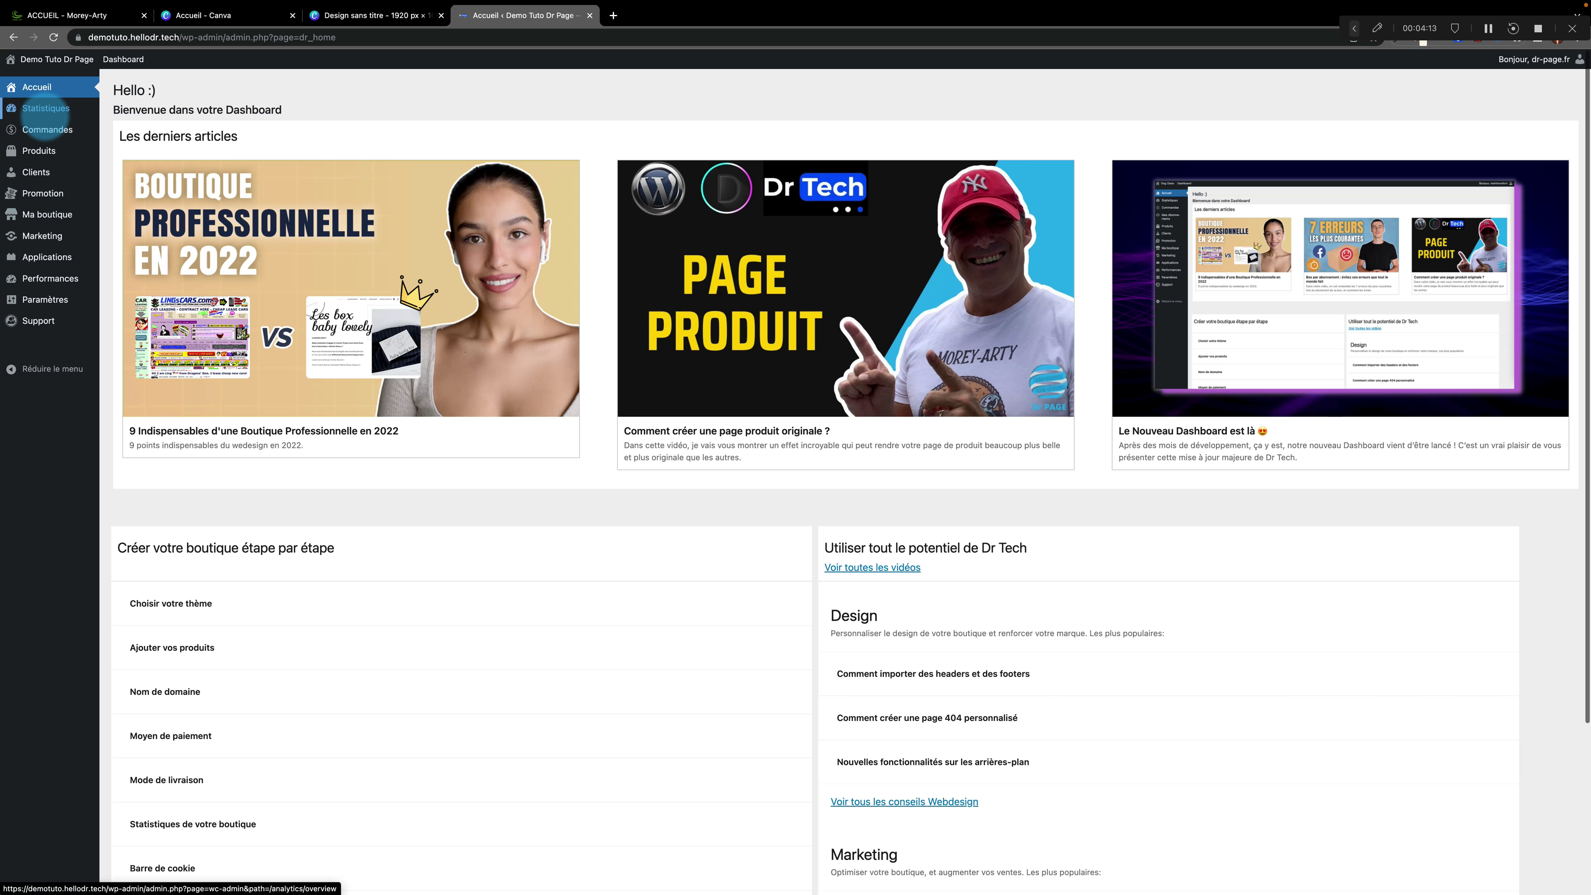
{"action": "mouse_move", "coordinate": [22, 215]}
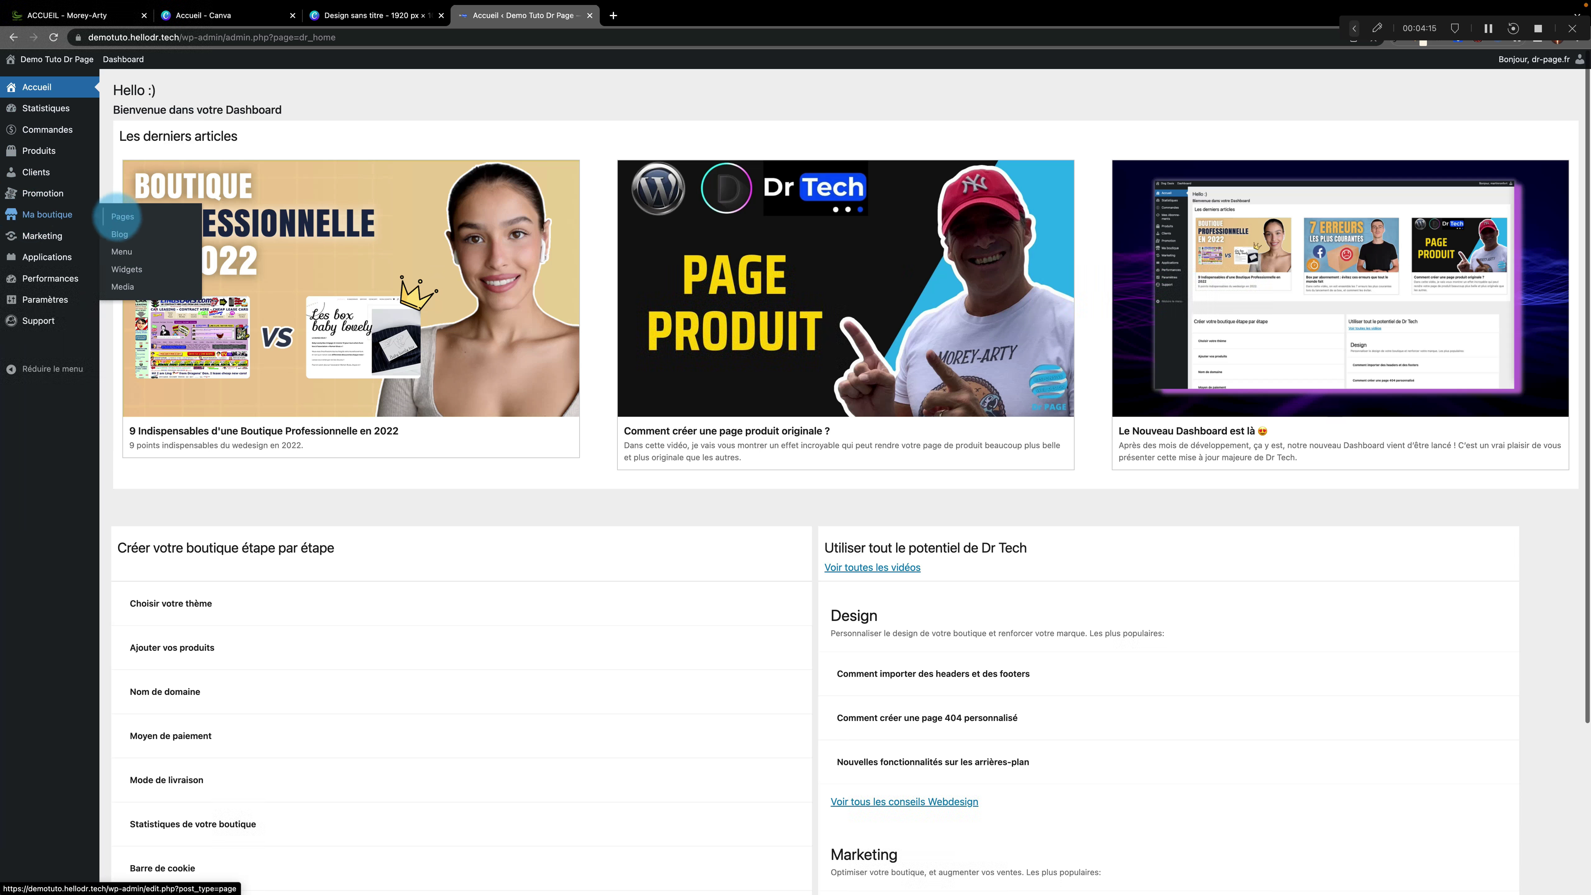
{"action": "left_click", "coordinate": [121, 217]}
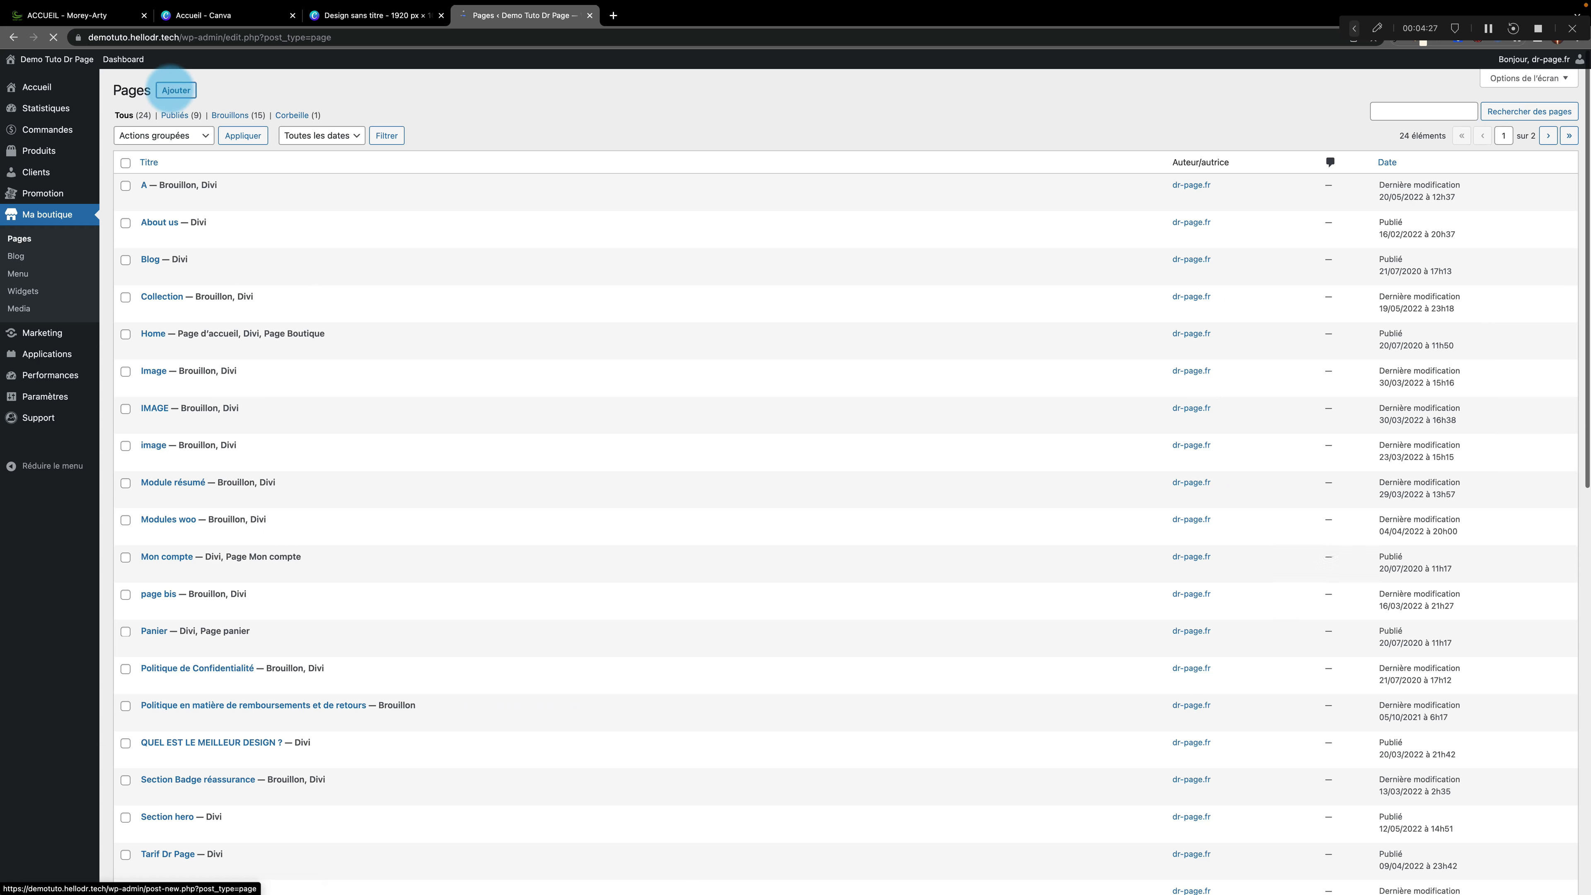
{"action": "left_click", "coordinate": [176, 90]}
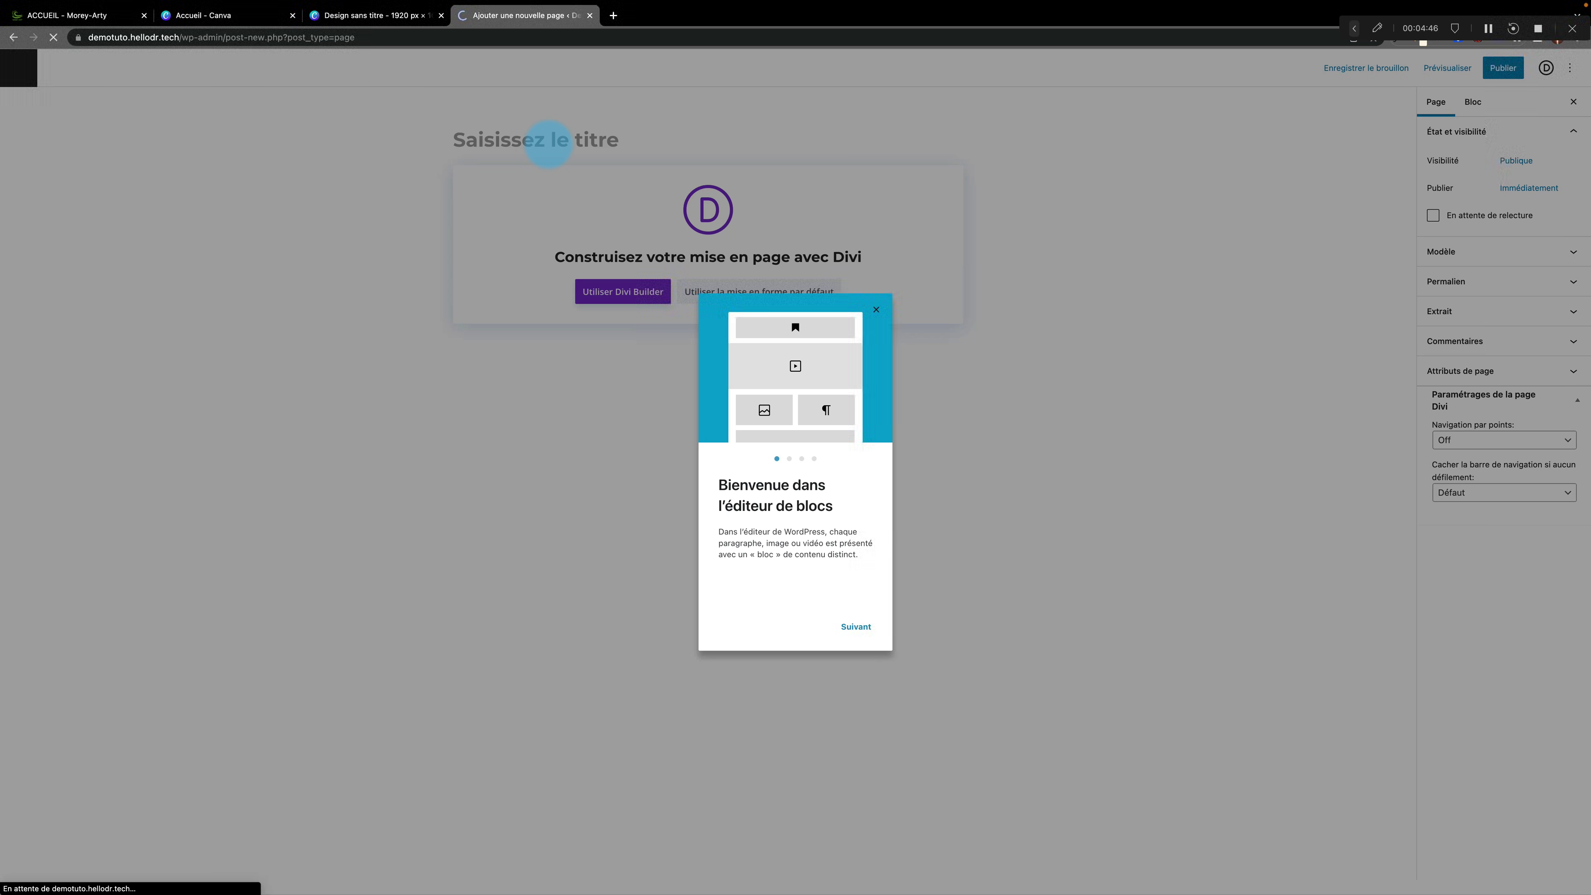
{"action": "left_click", "coordinate": [501, 138]}
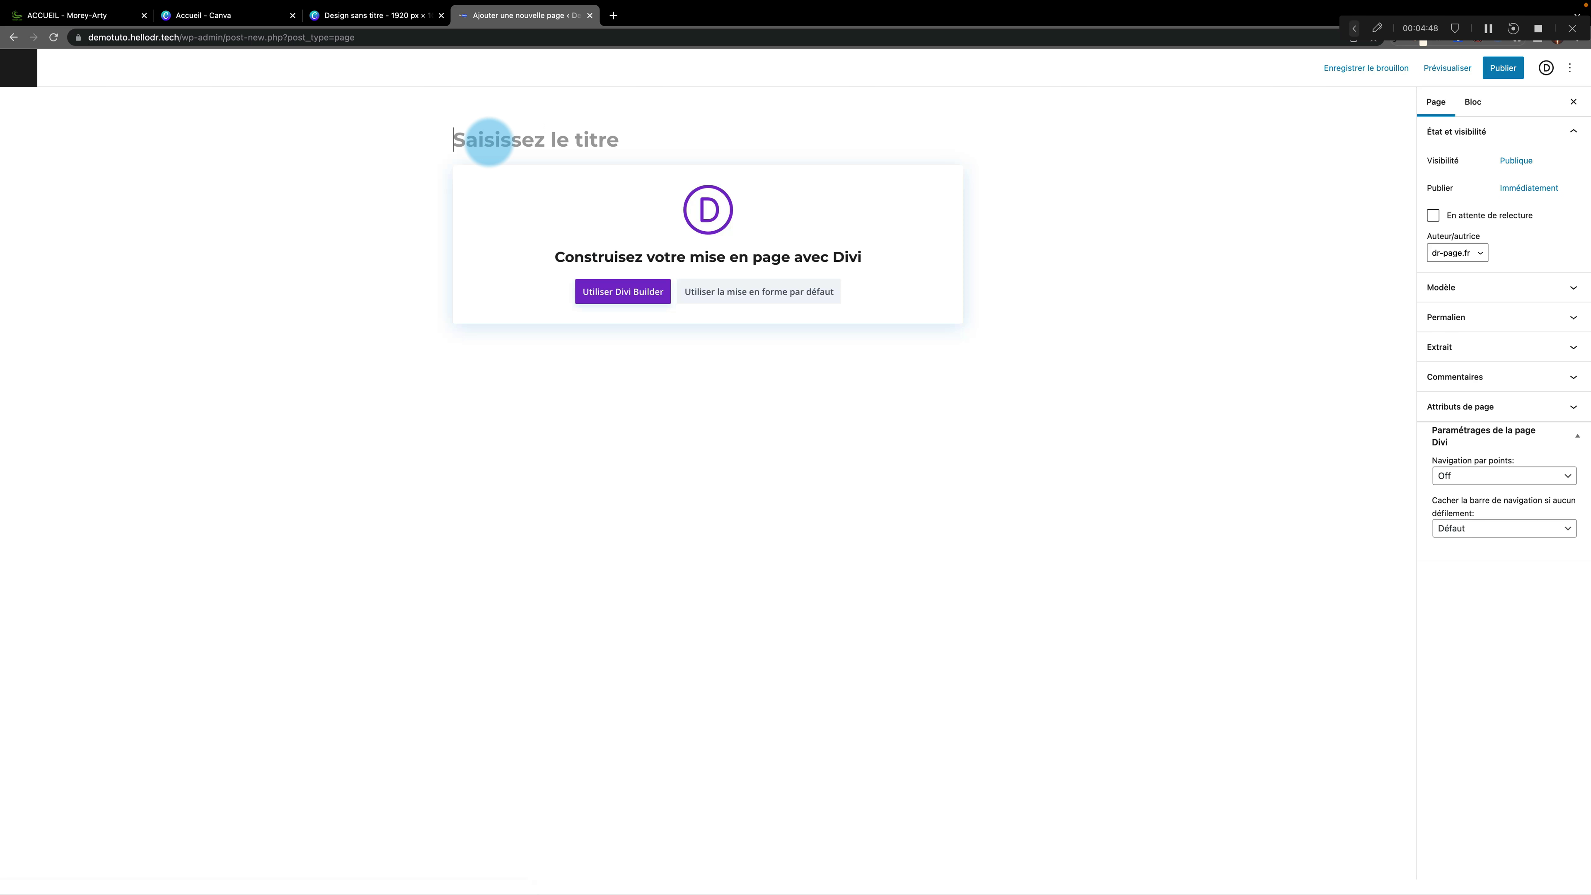
{"action": "type", "text": "Collection"}
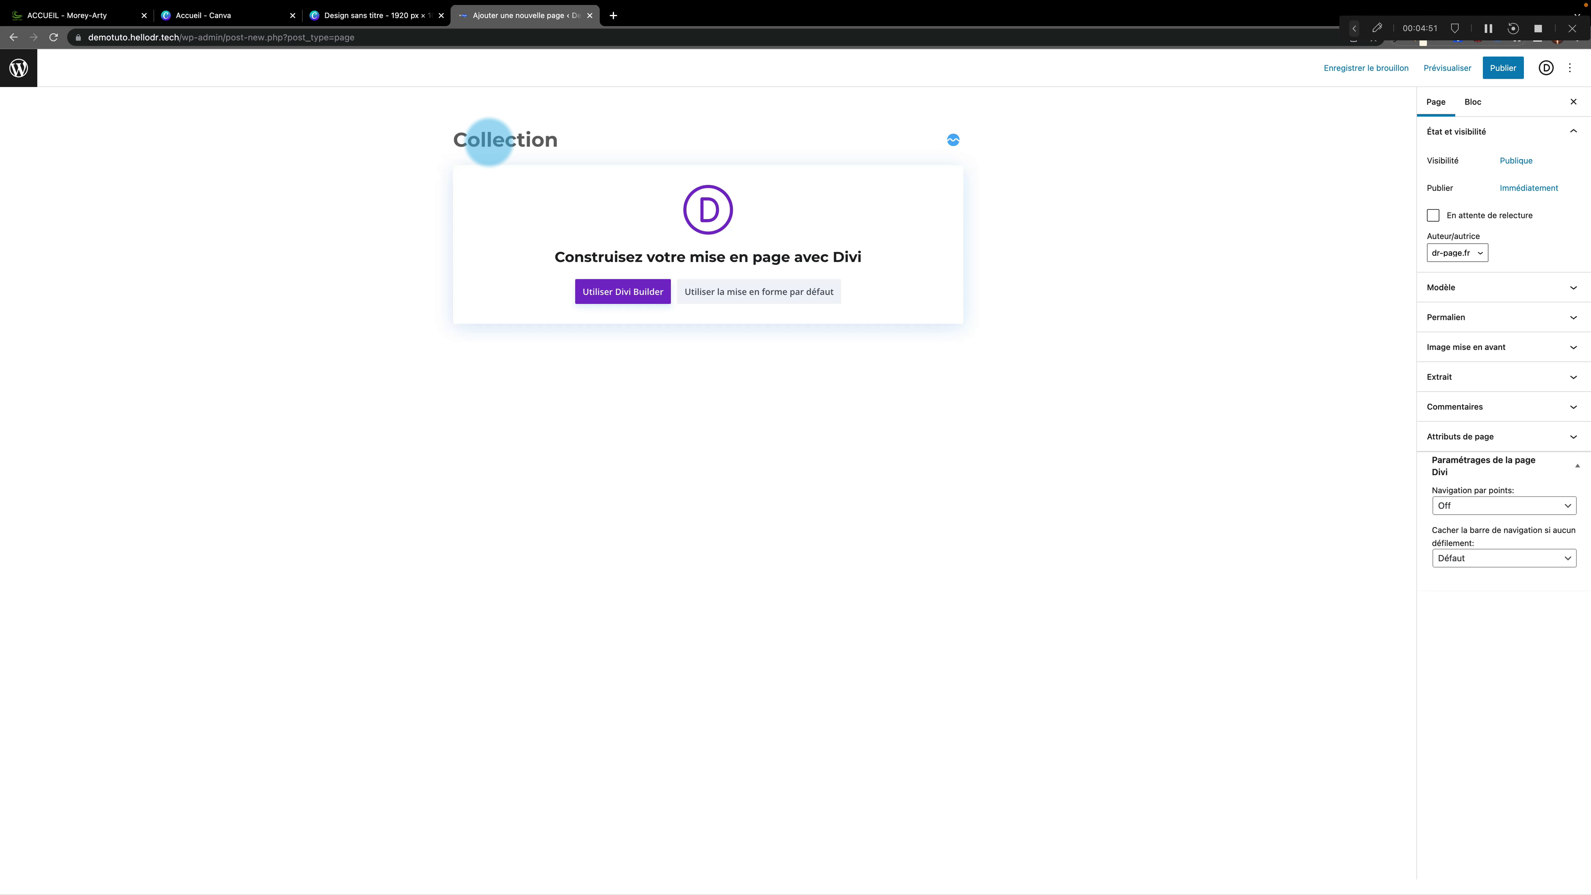
Start building the Collection page from scratch with Divi Builder and insert a row with two equal columns
{"action": "left_click", "coordinate": [631, 289]}
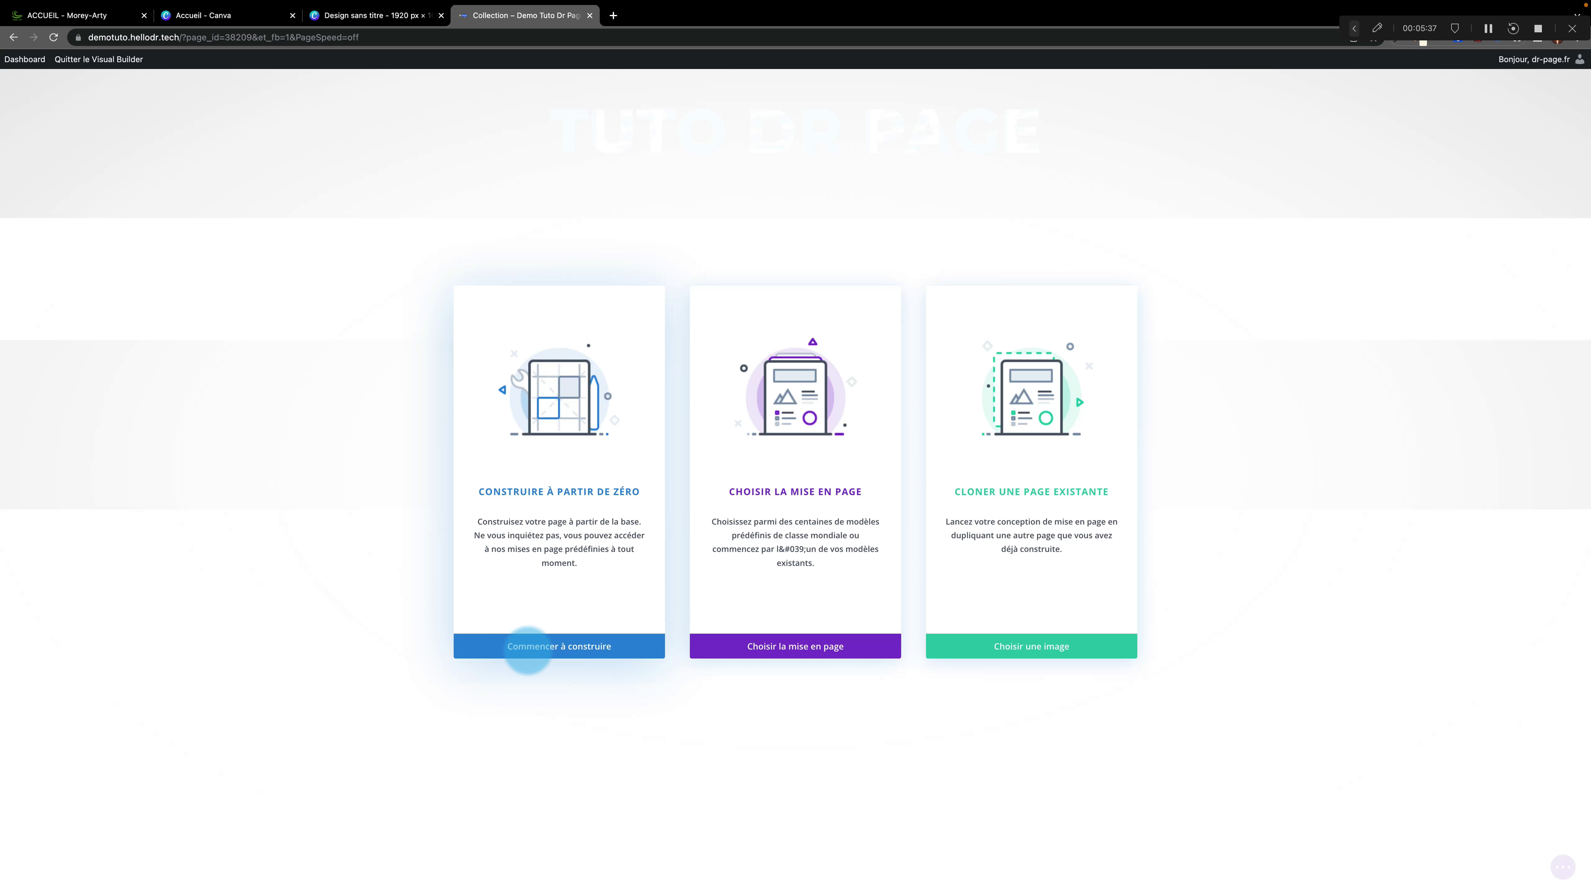
{"action": "left_click", "coordinate": [552, 644]}
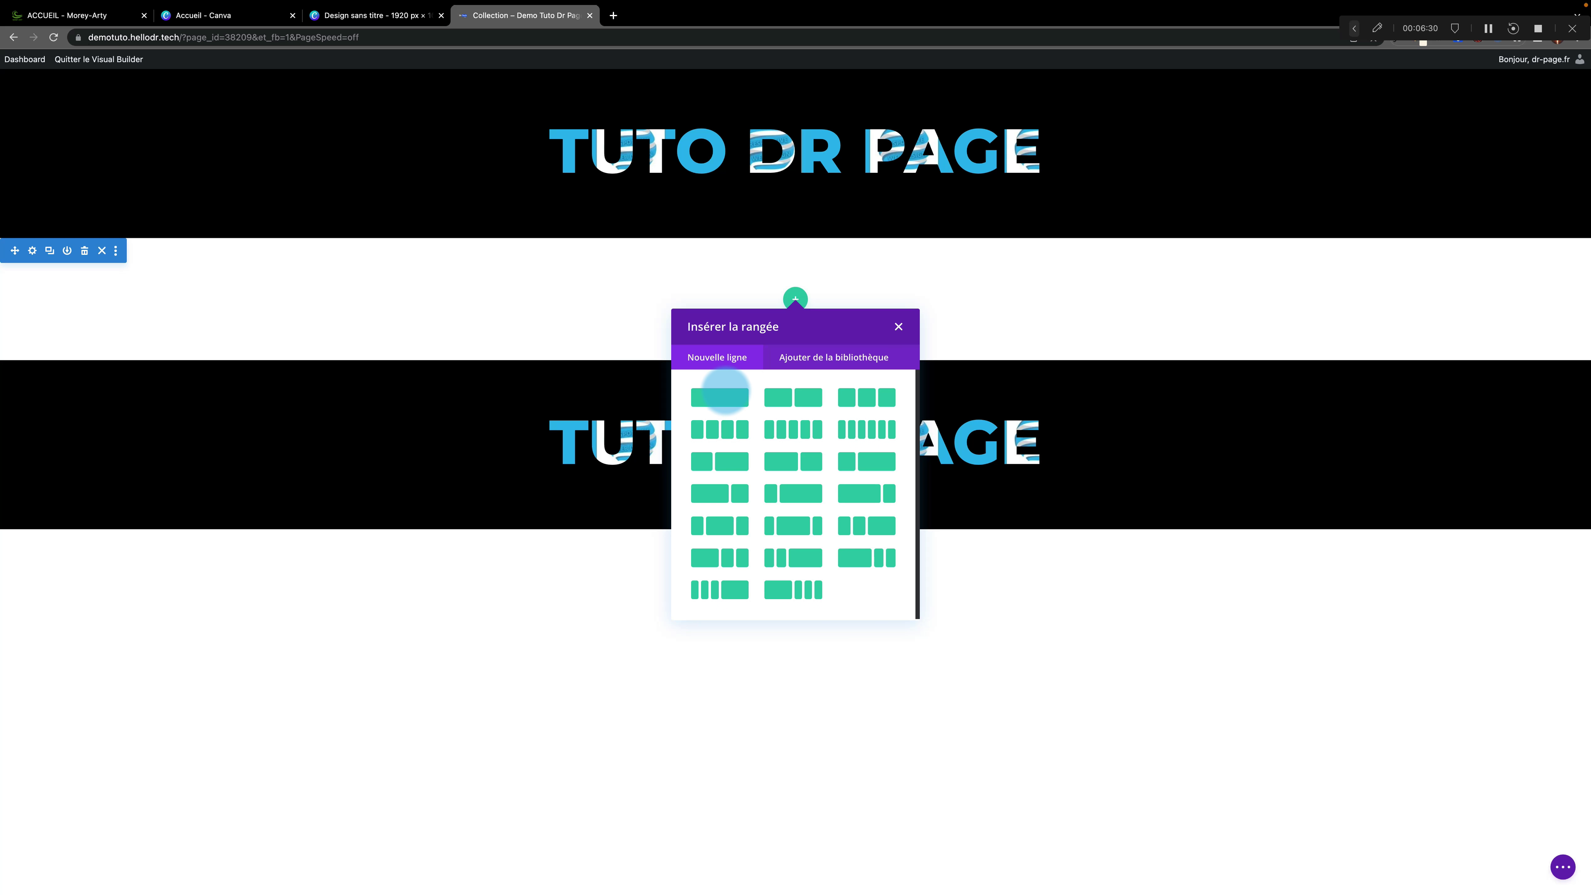
{"action": "left_click", "coordinate": [789, 398]}
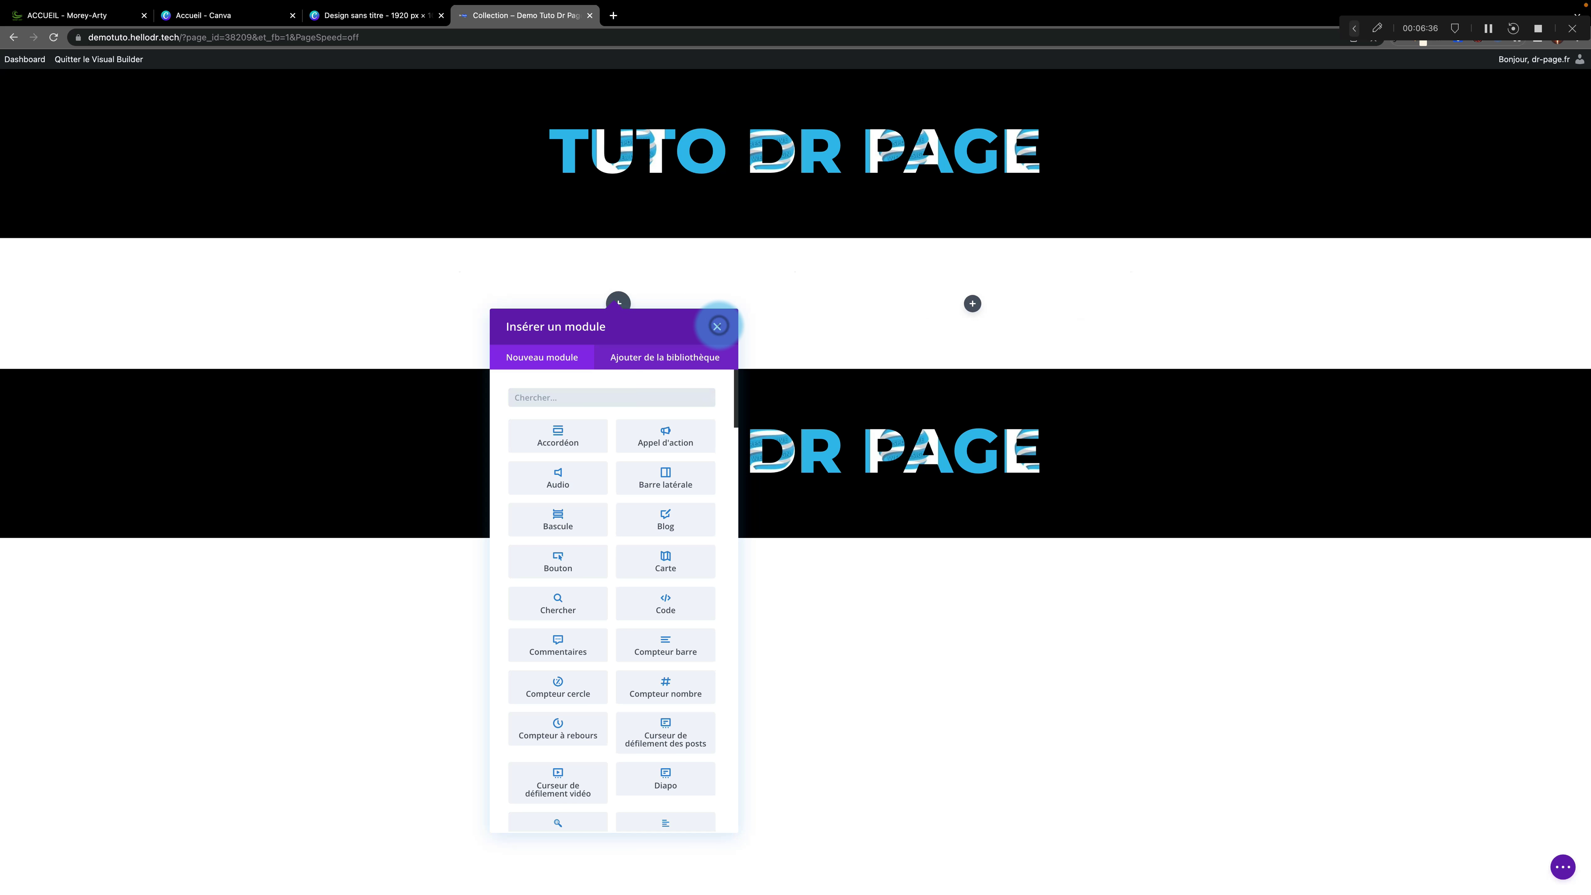
{"action": "left_click", "coordinate": [717, 326]}
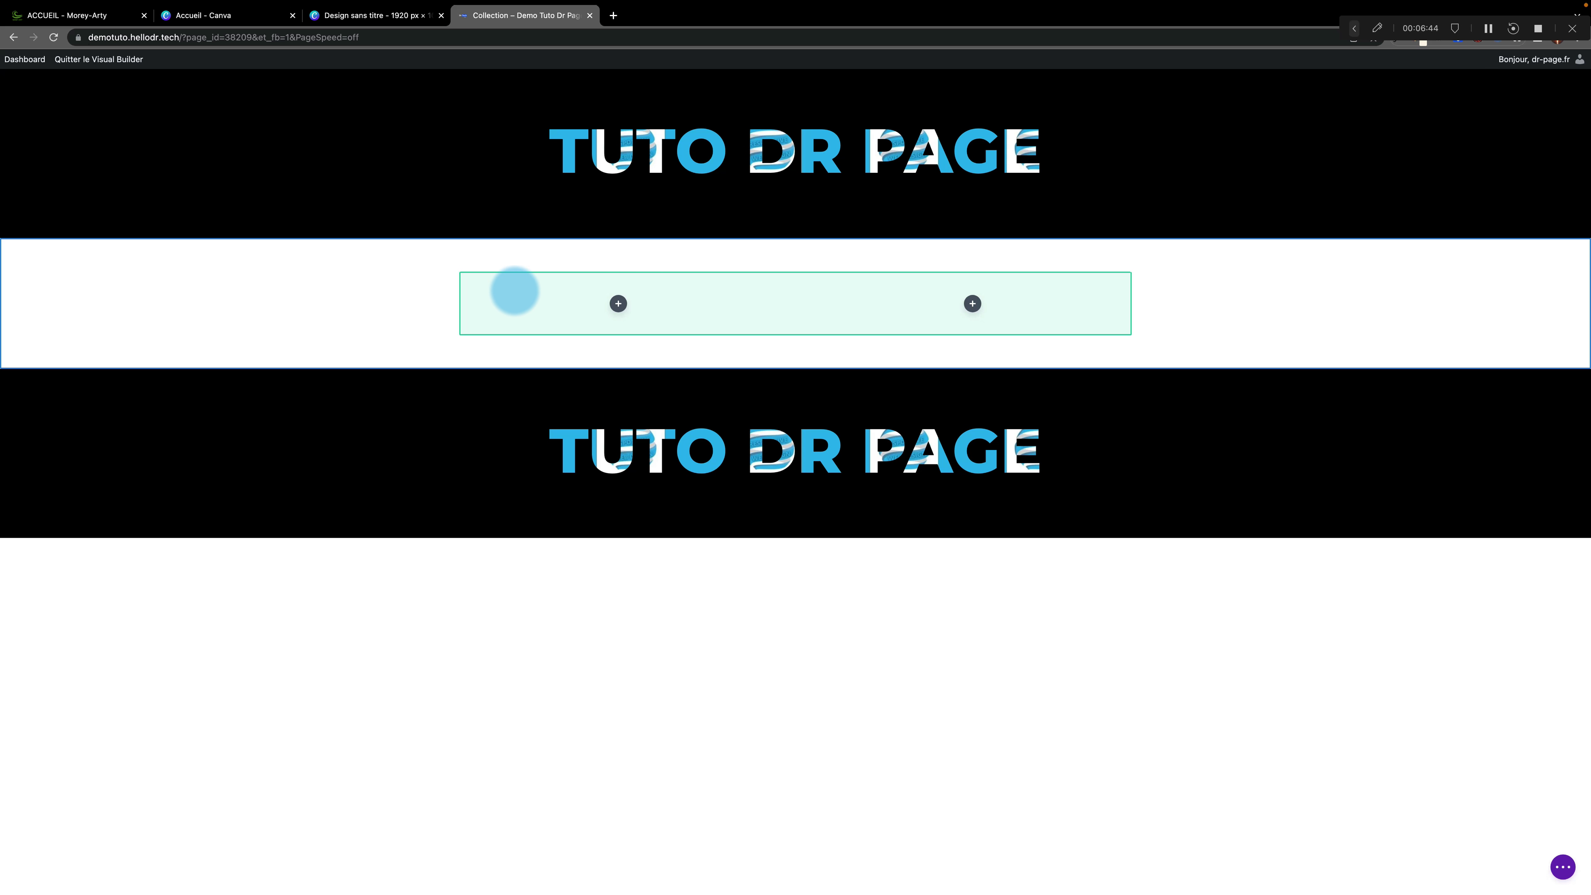
Open the two-column row's background image setting and bring up the image chooser
{"action": "left_click", "coordinate": [496, 289]}
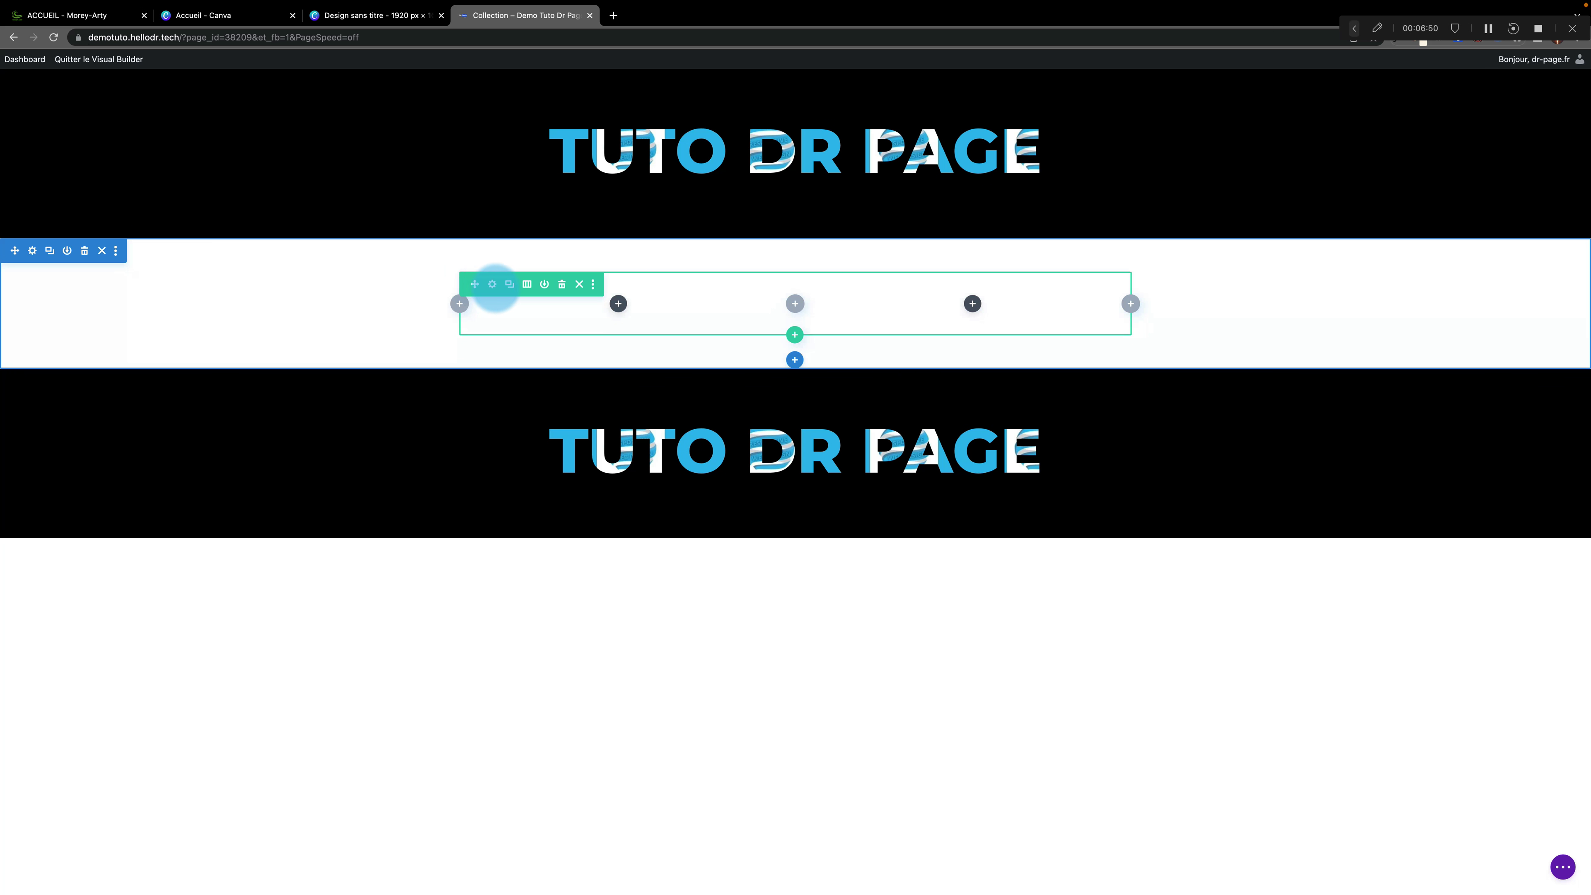
{"action": "left_click", "coordinate": [492, 284]}
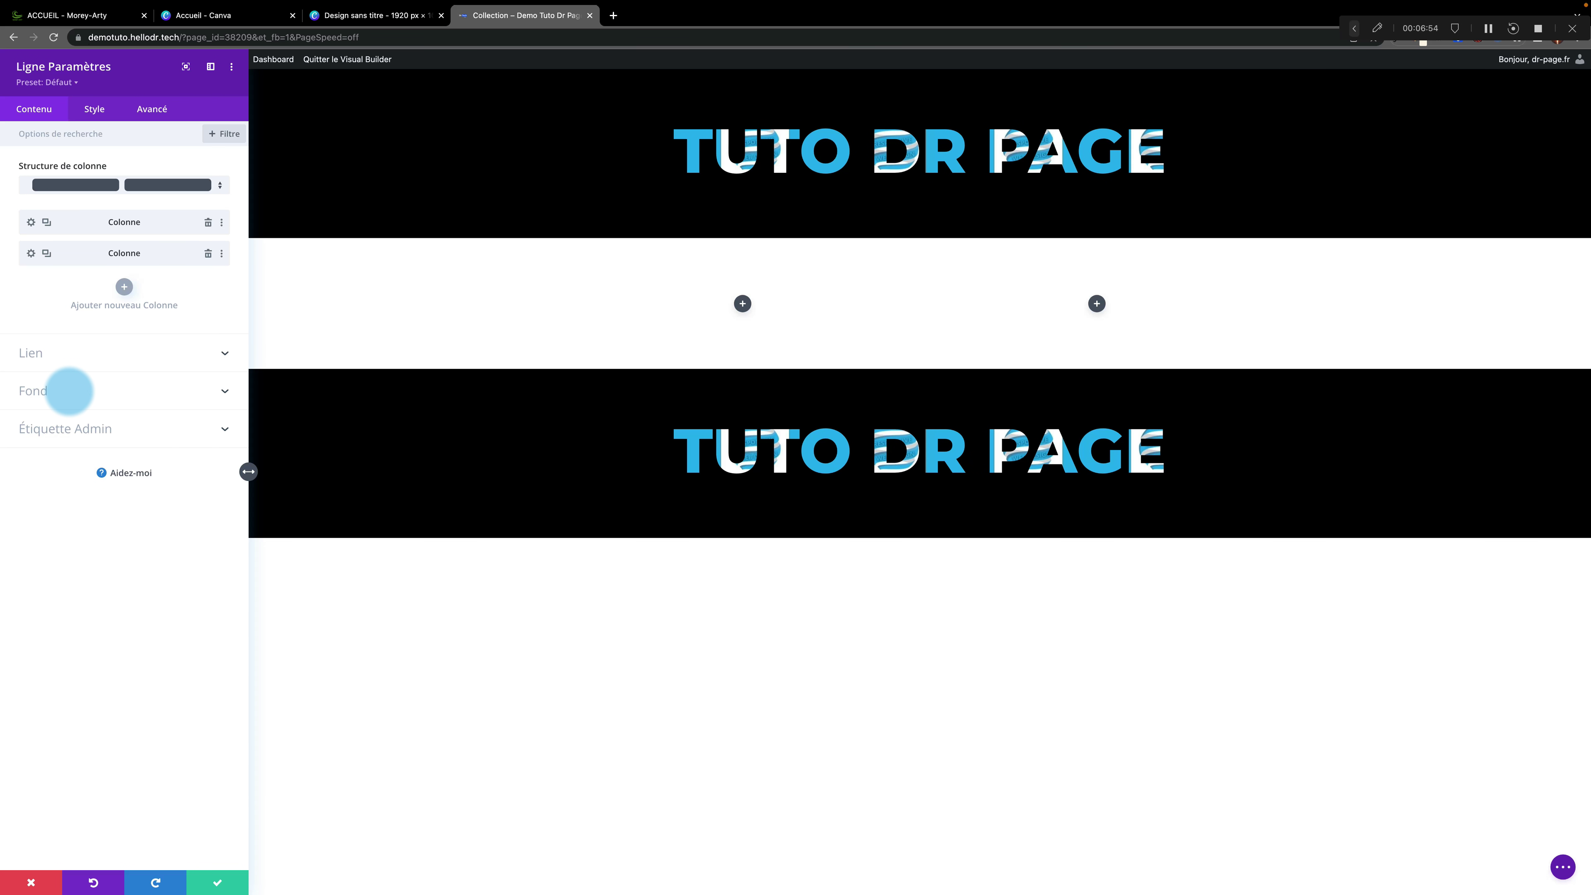
{"action": "left_click", "coordinate": [69, 390]}
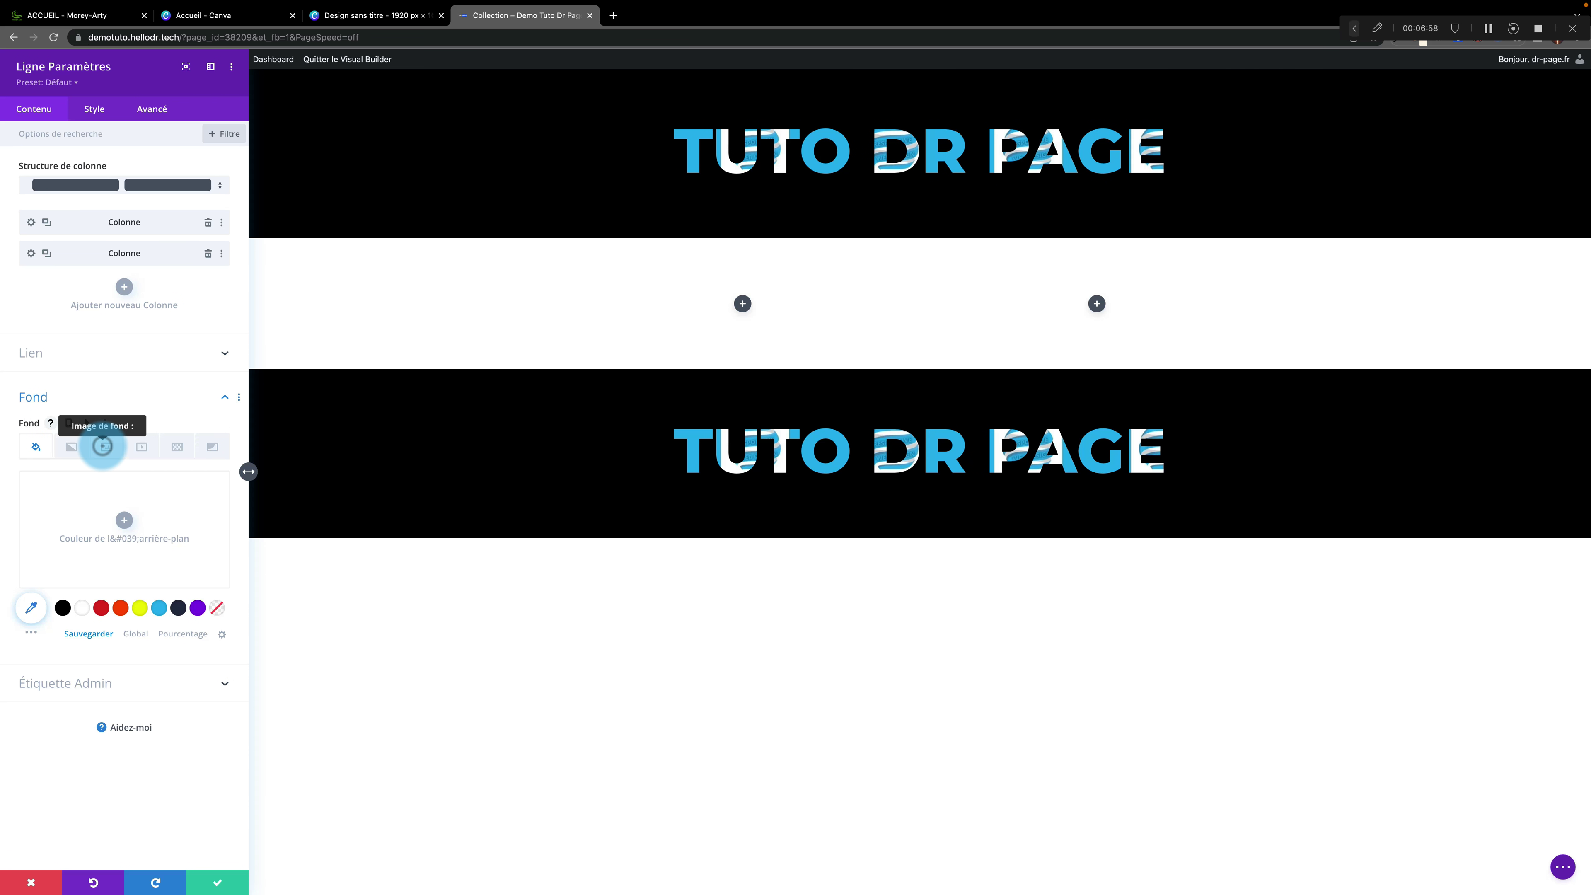
{"action": "left_click", "coordinate": [103, 446]}
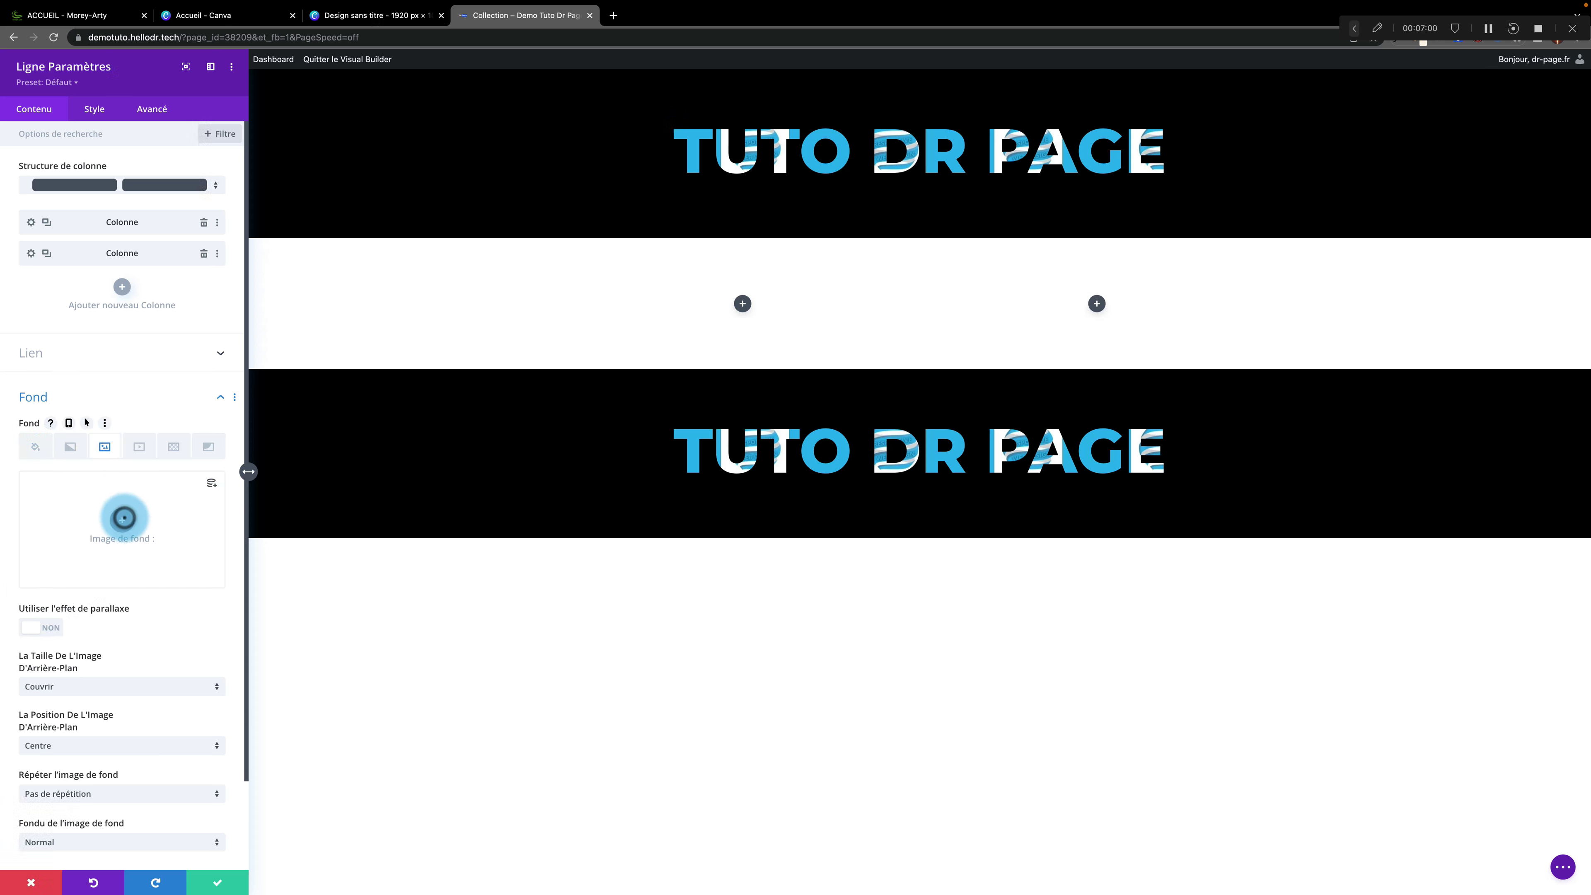
{"action": "left_click", "coordinate": [123, 517]}
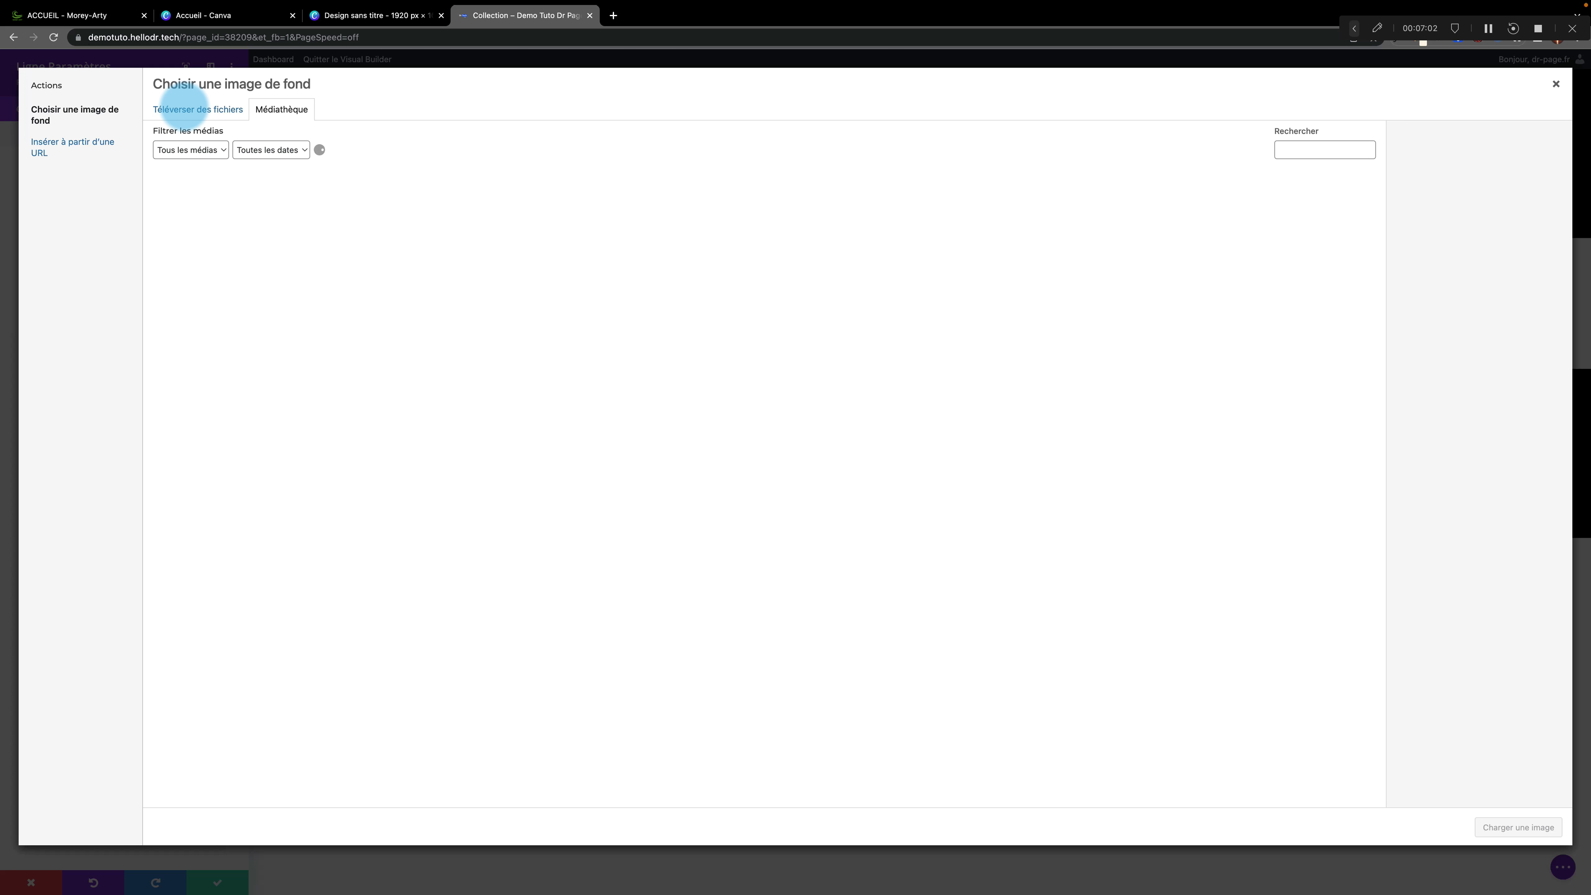
Upload 1.jpg, 2.jpg, 3.jpg and 4.jpg from the newest Sans titre folder in Téléchargements to the media library
{"action": "left_click", "coordinate": [187, 108]}
{"action": "left_click", "coordinate": [847, 402]}
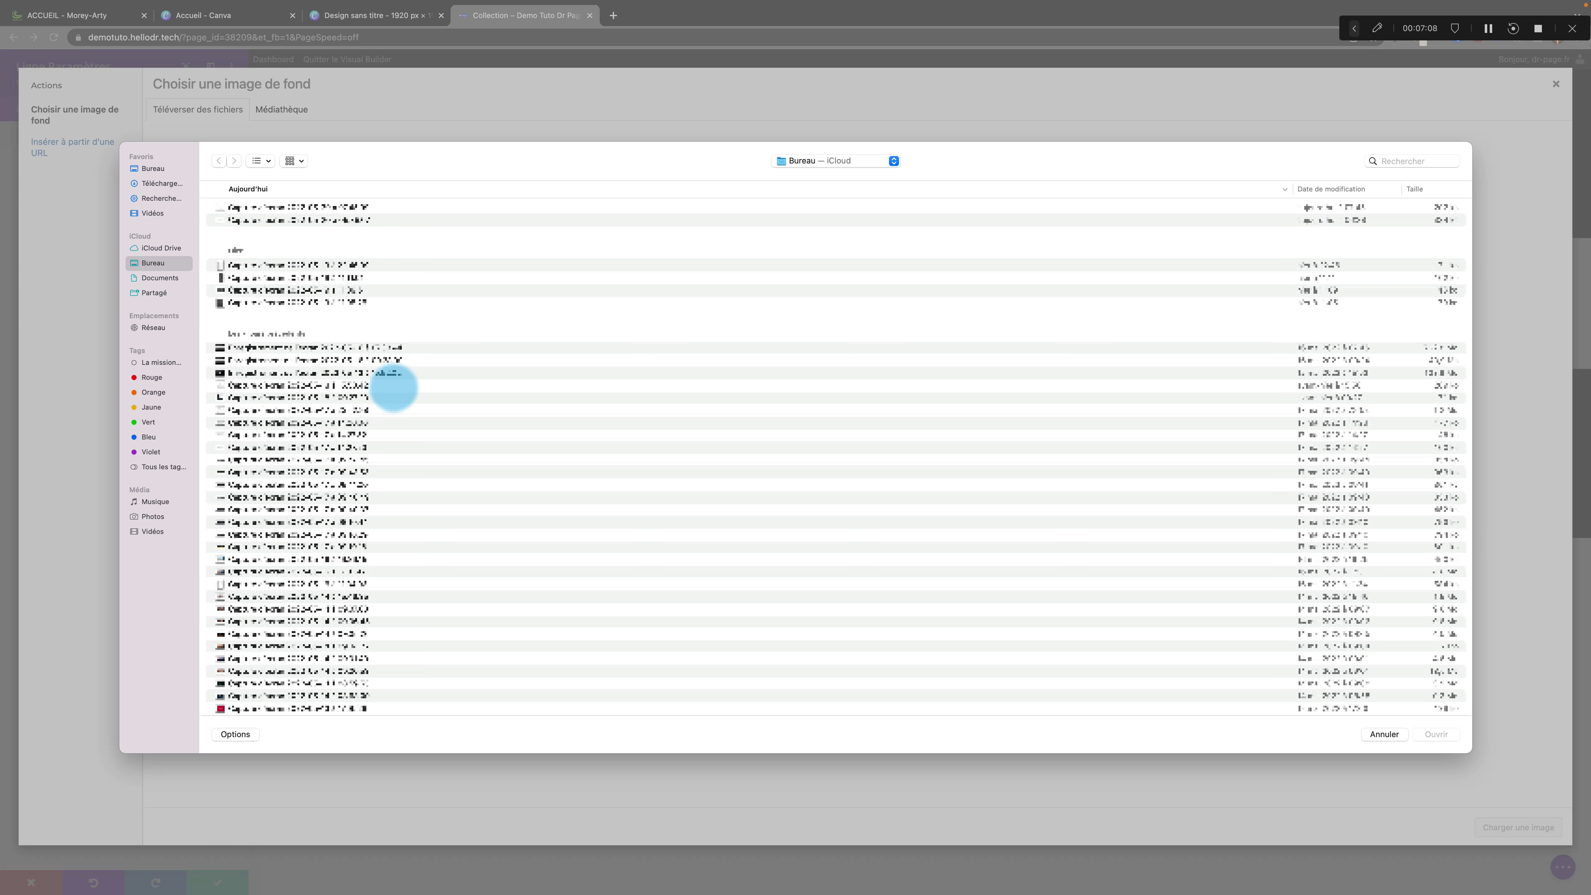
{"action": "left_click", "coordinate": [156, 183]}
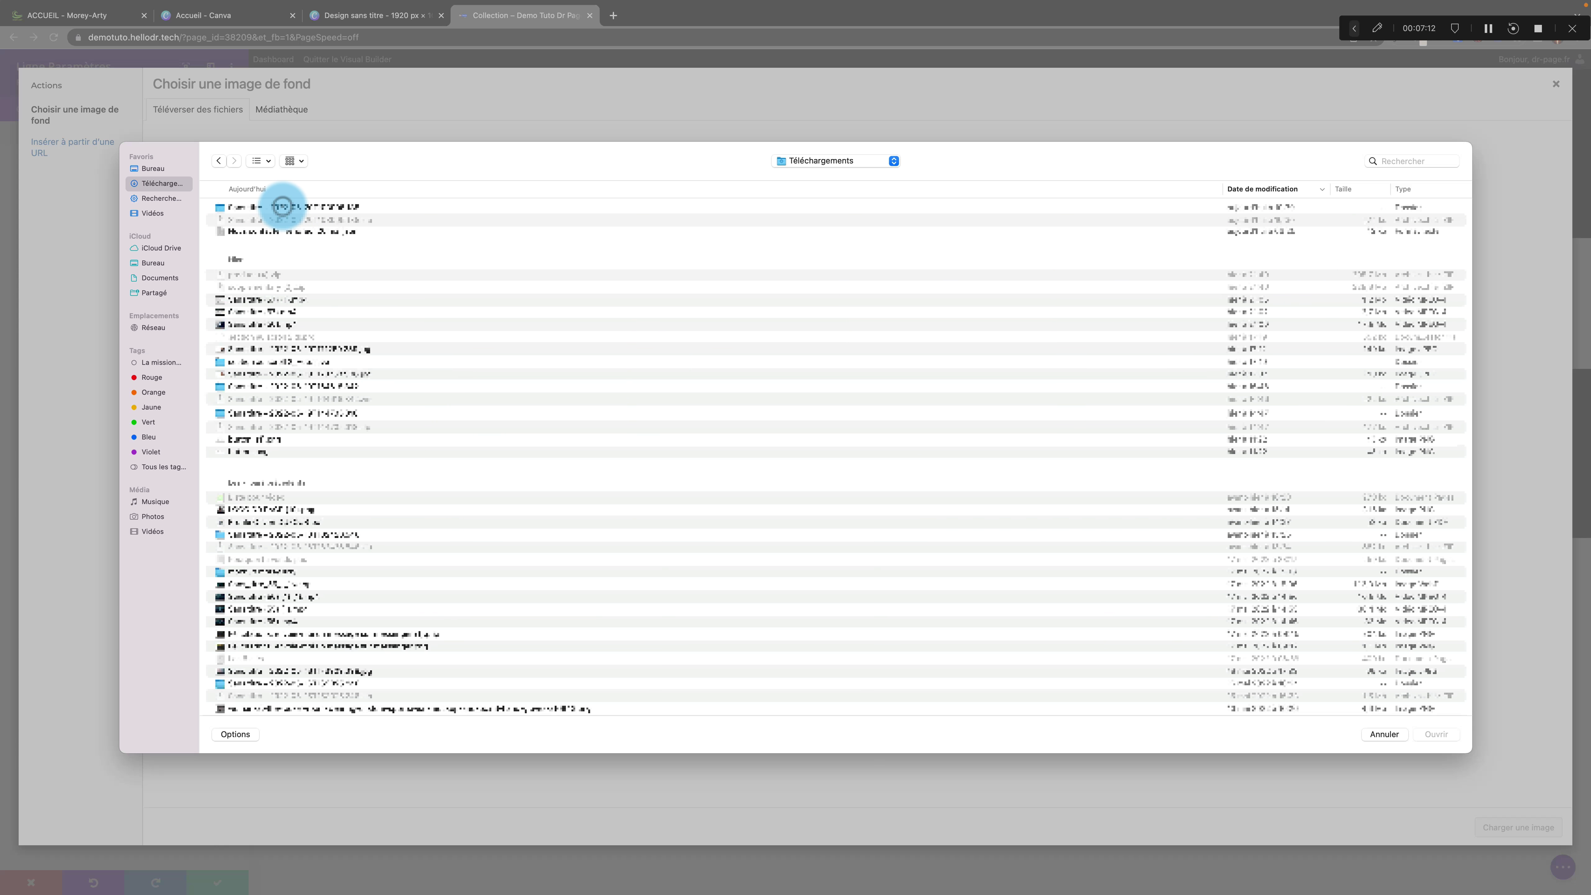
{"action": "double_click", "coordinate": [281, 206]}
{"action": "left_click", "coordinate": [241, 244]}
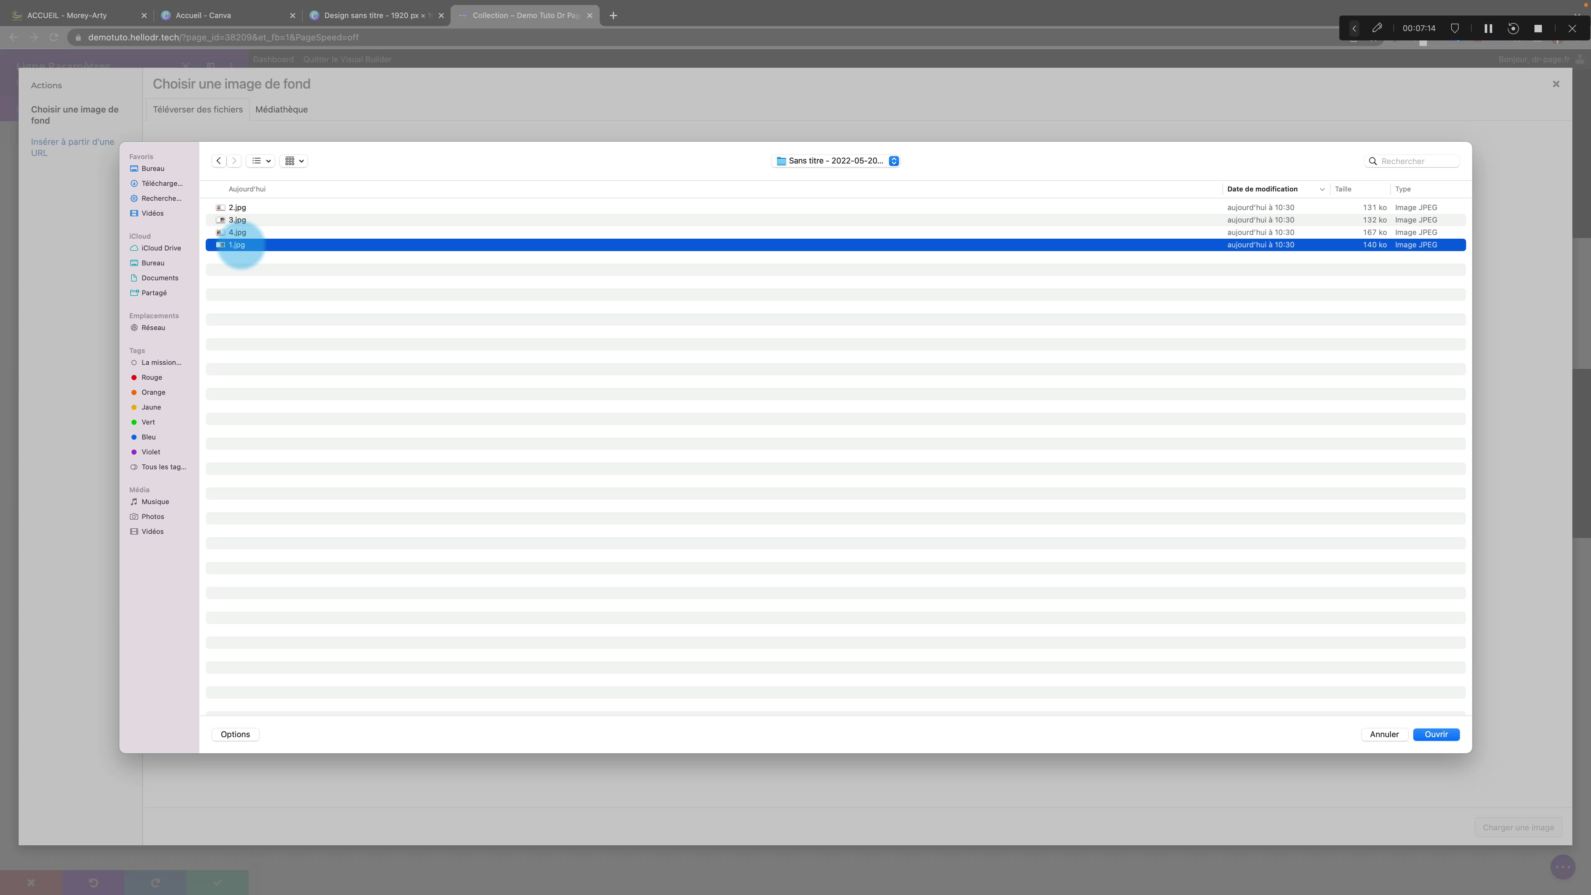
{"action": "key", "text": "super+a"}
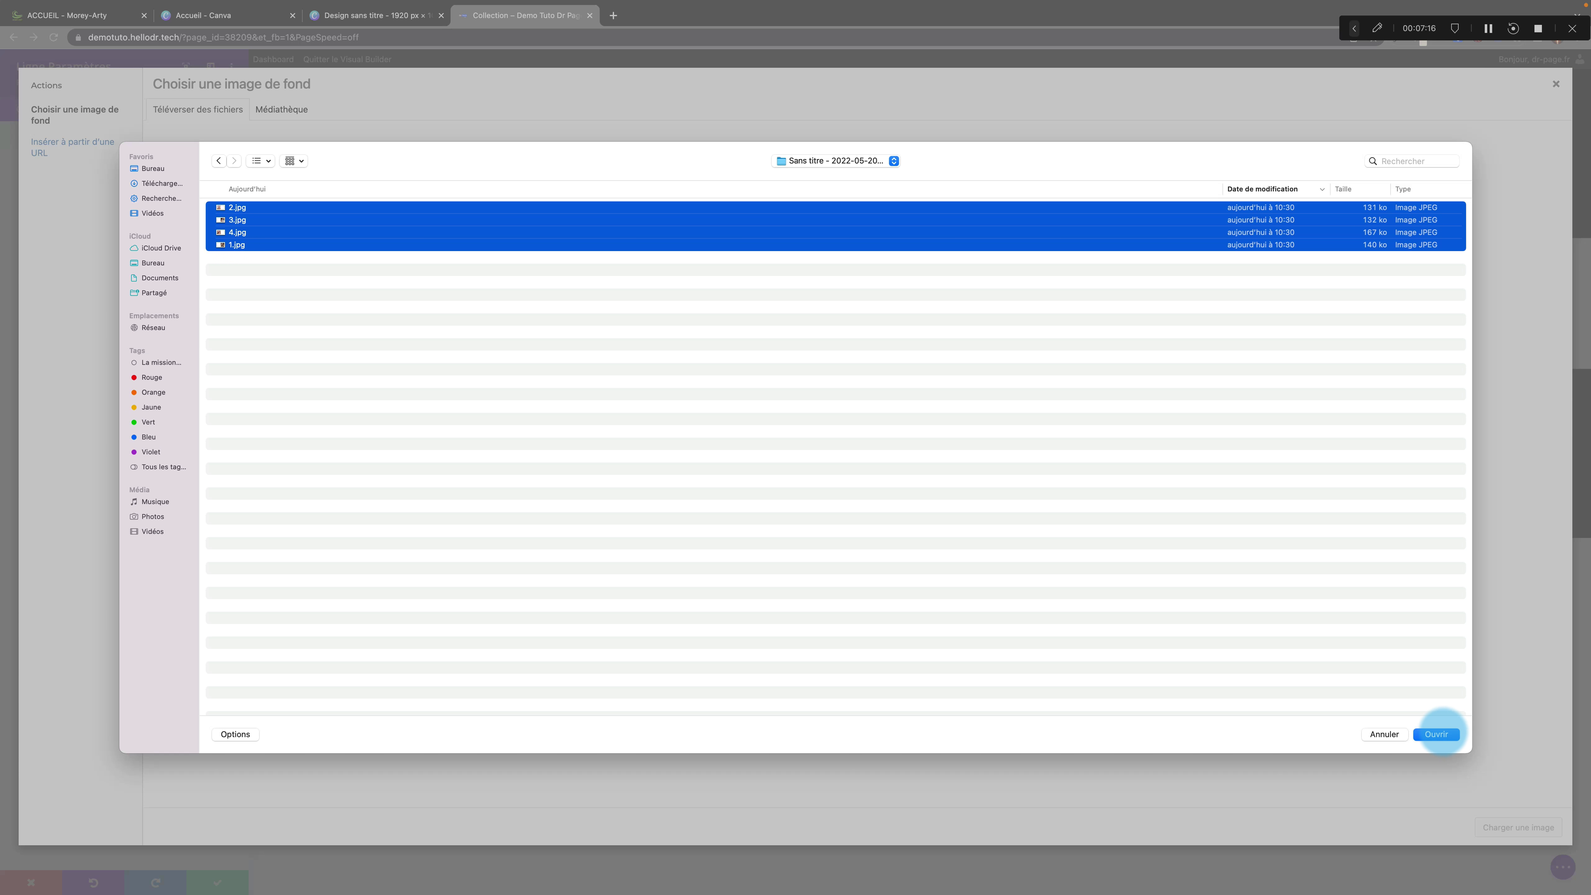
{"action": "left_click", "coordinate": [1442, 733]}
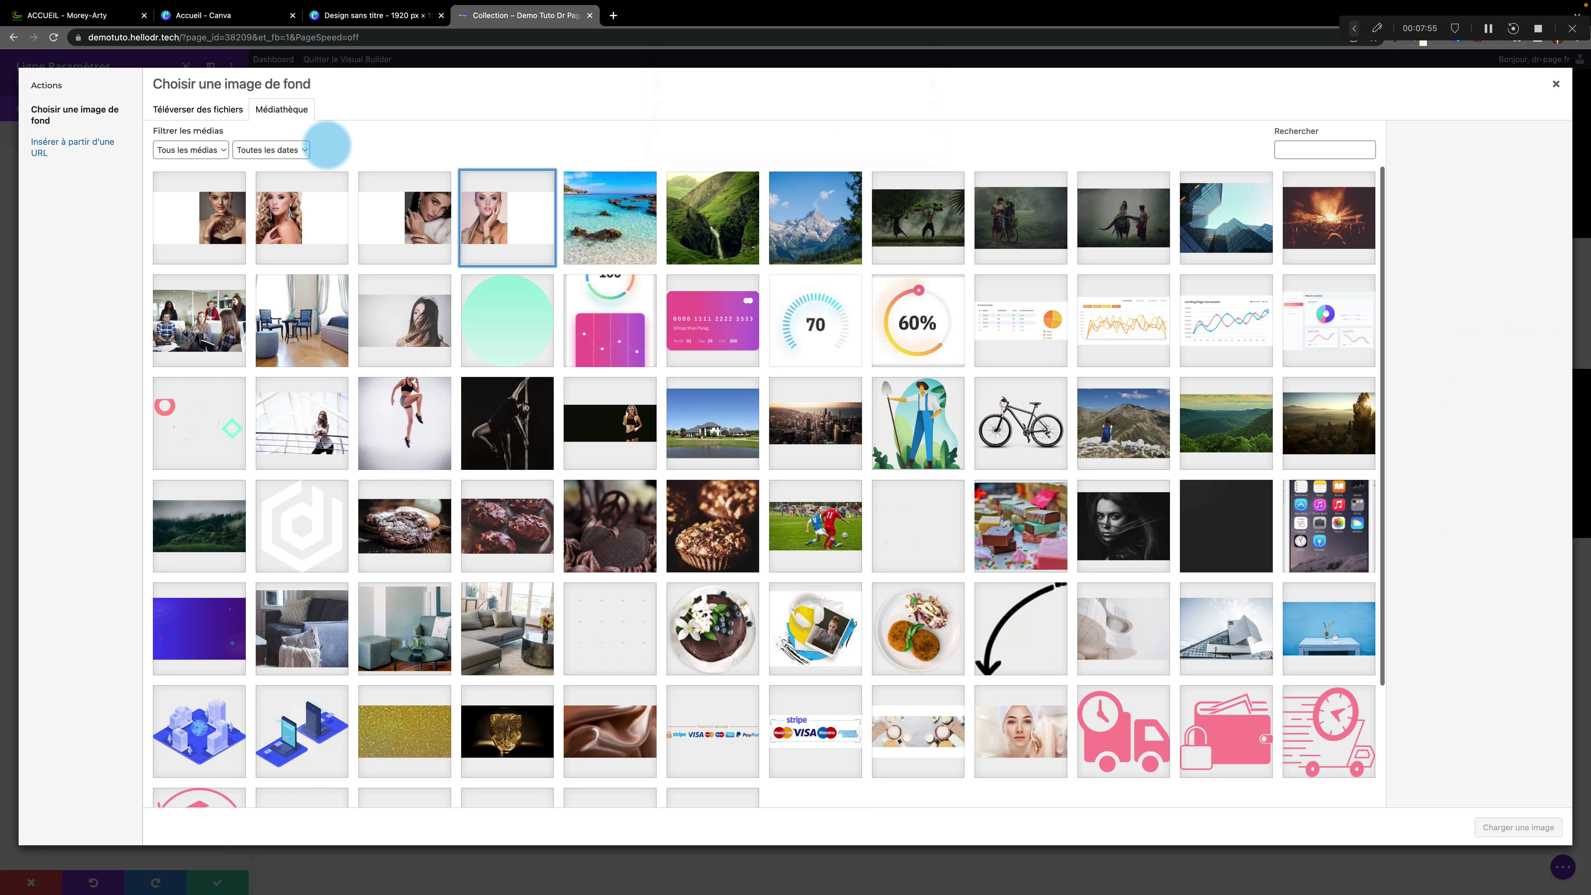
Set 1-2.jpg as the row's background image and enable its parallax effect with the CSS method
{"action": "left_click", "coordinate": [189, 209]}
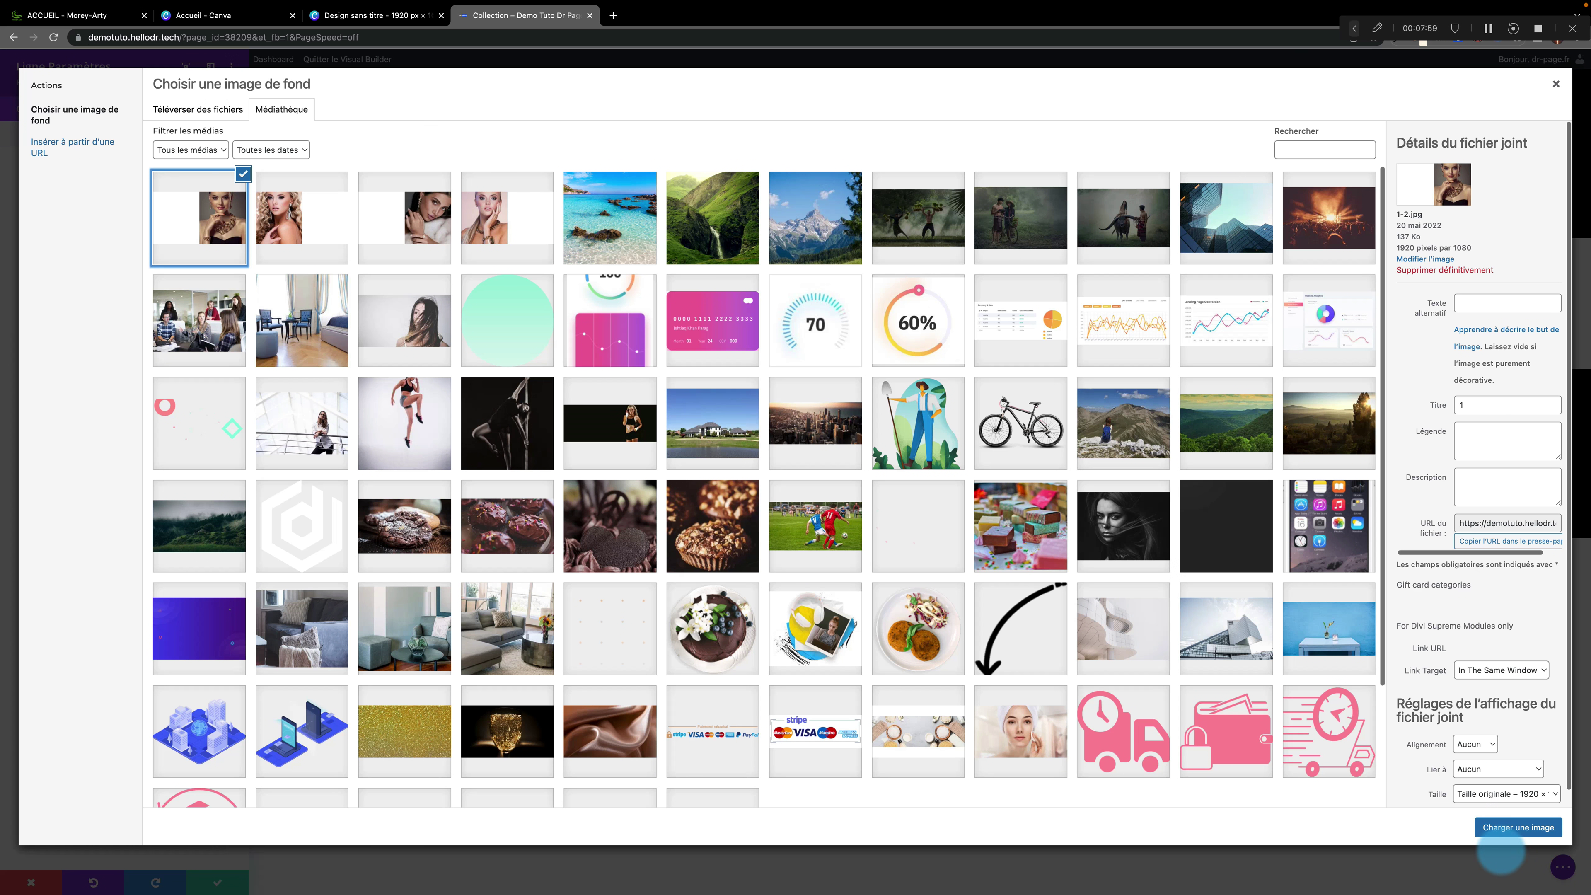
{"action": "left_click", "coordinate": [1498, 827]}
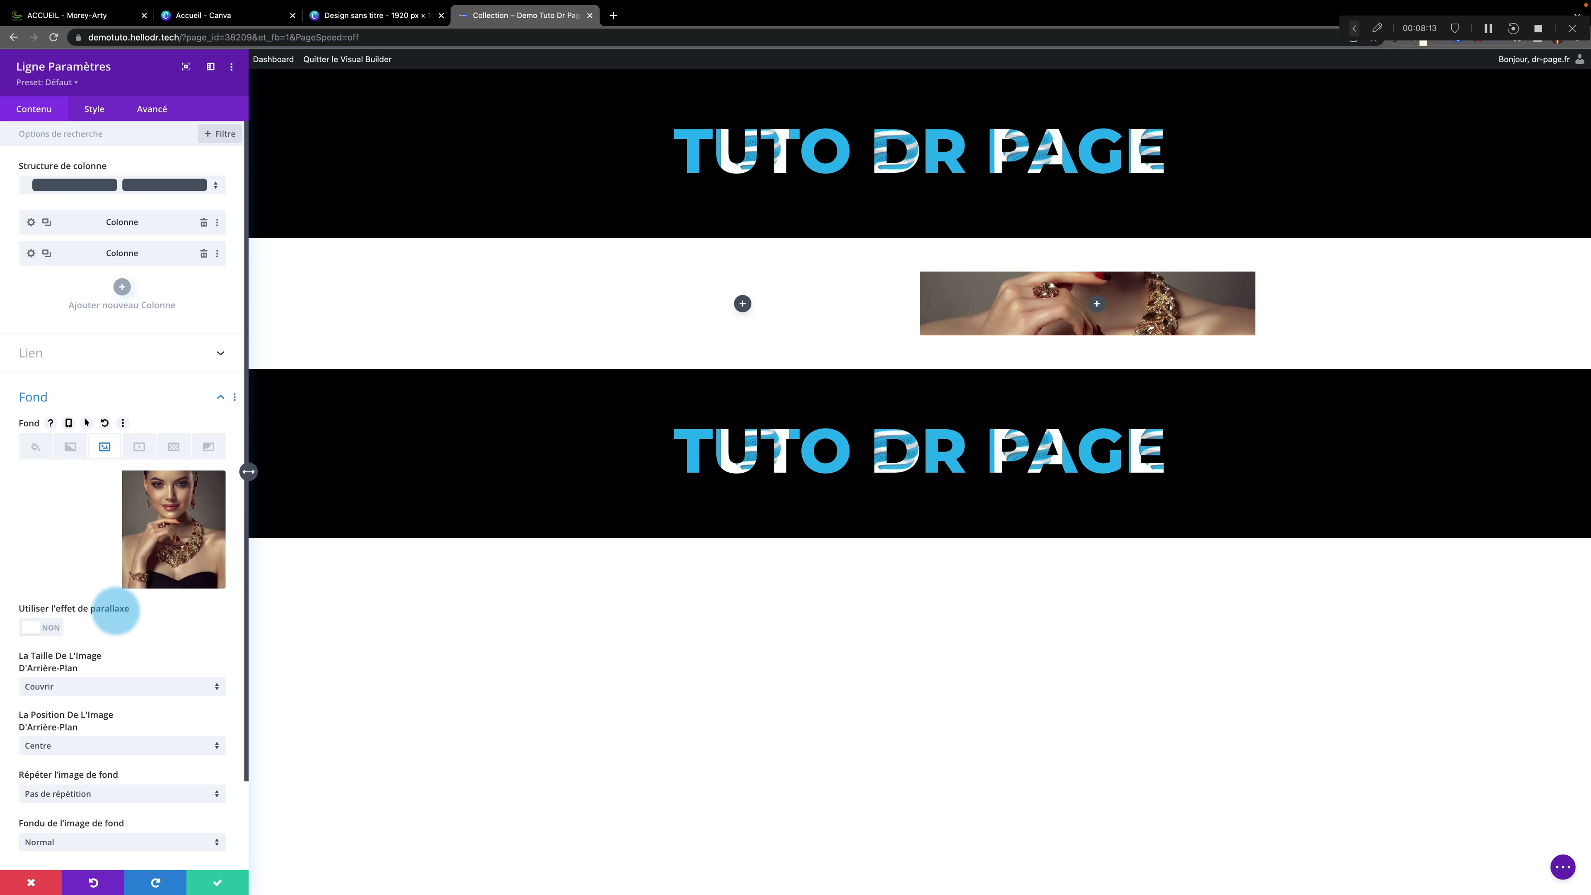
{"action": "left_click", "coordinate": [28, 627]}
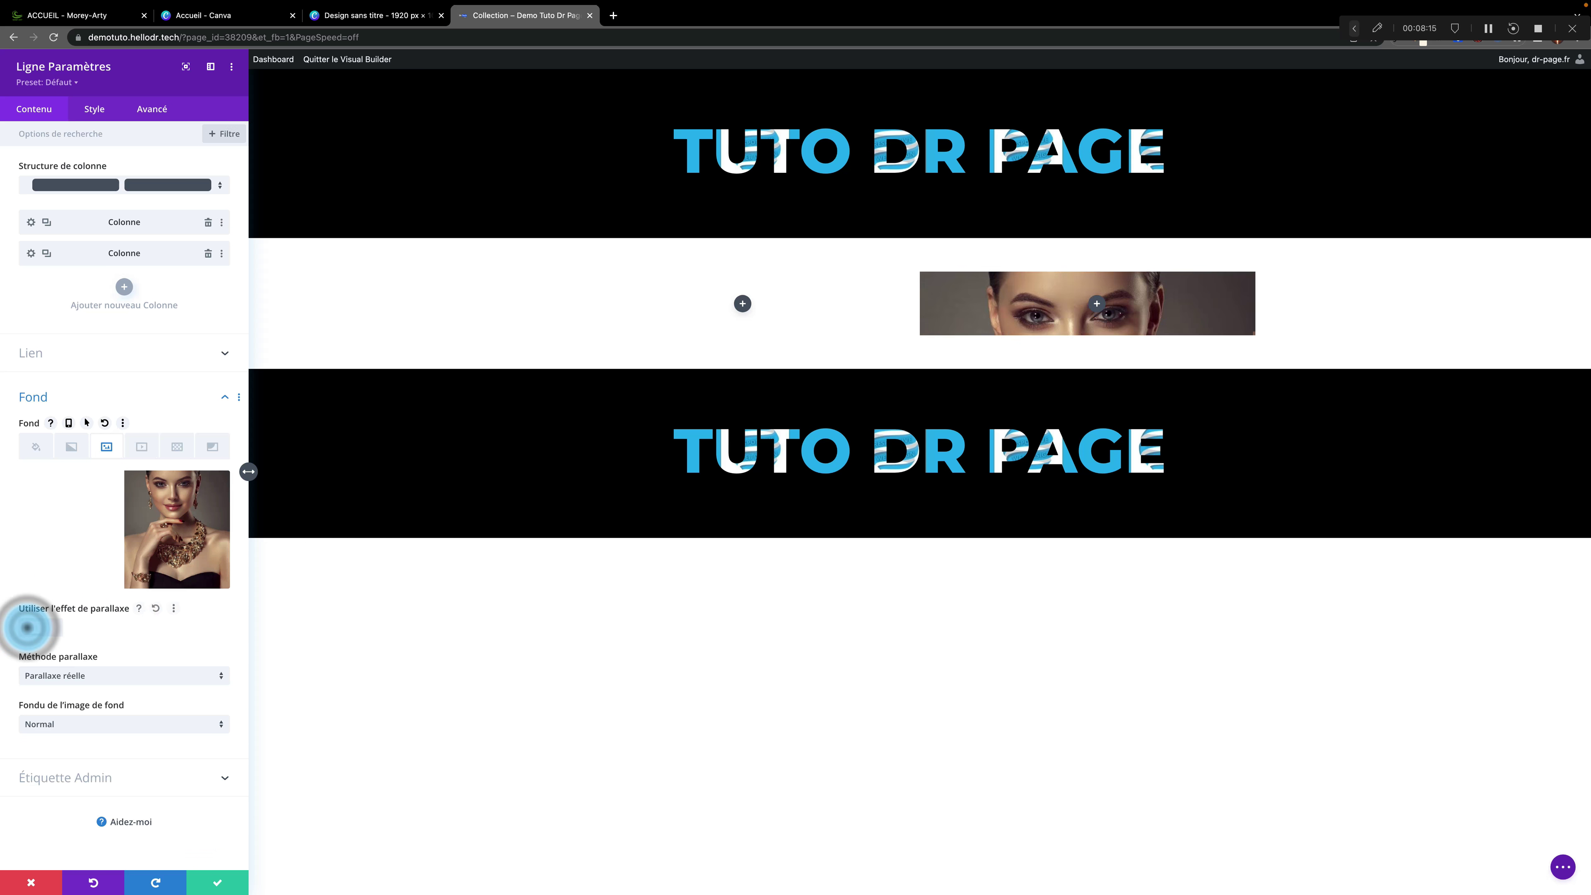
{"action": "left_click", "coordinate": [220, 675]}
{"action": "left_click", "coordinate": [82, 708]}
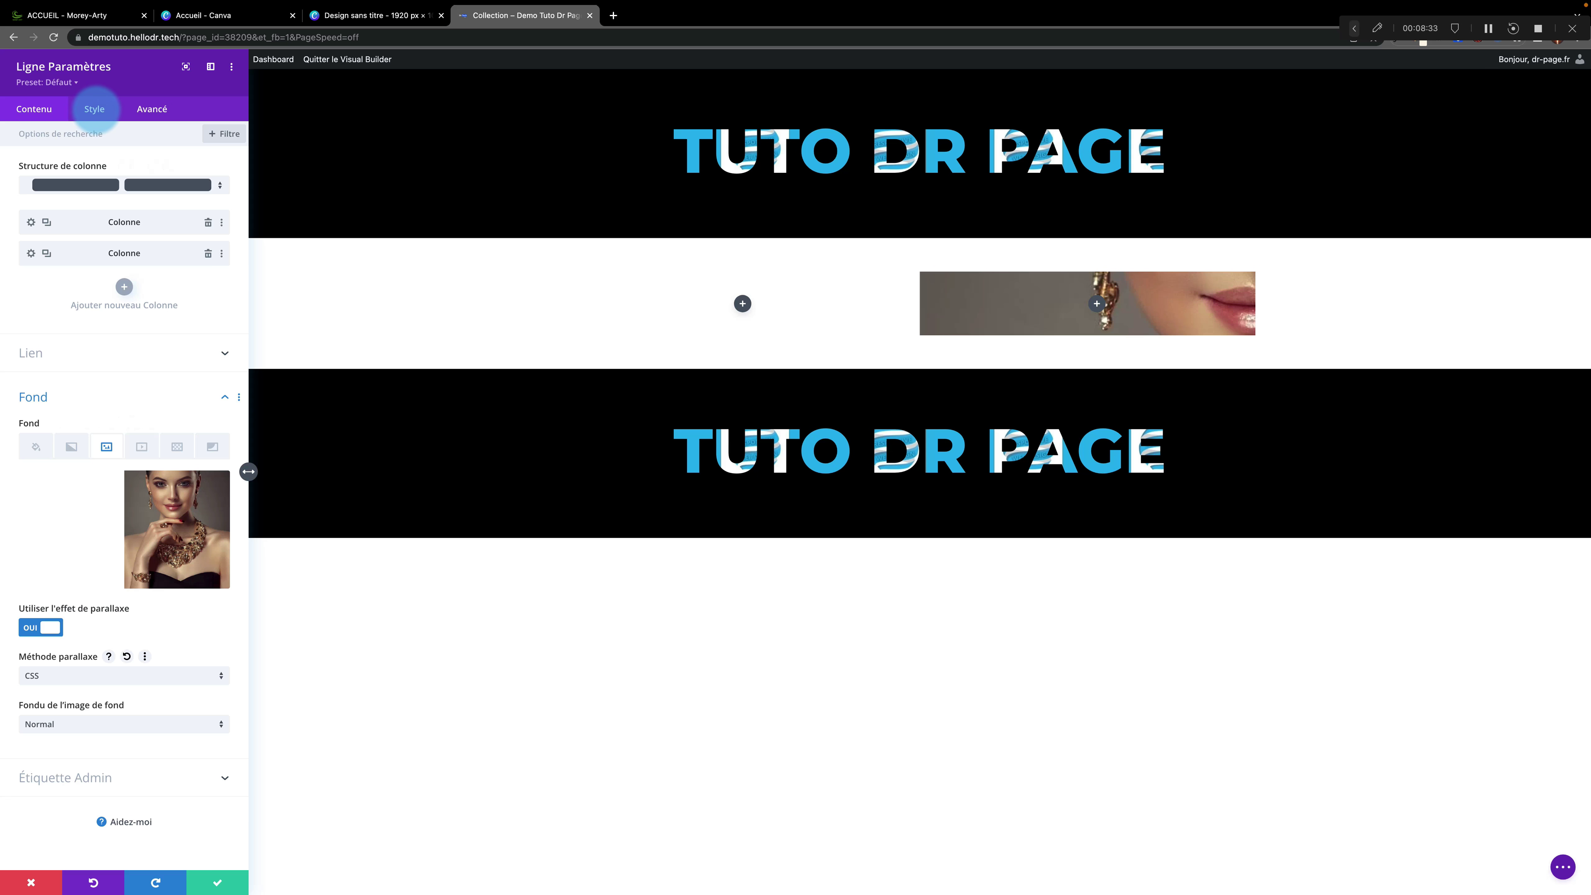
Set both the row's width and its maximum width to 100%
{"action": "left_click", "coordinate": [94, 109]}
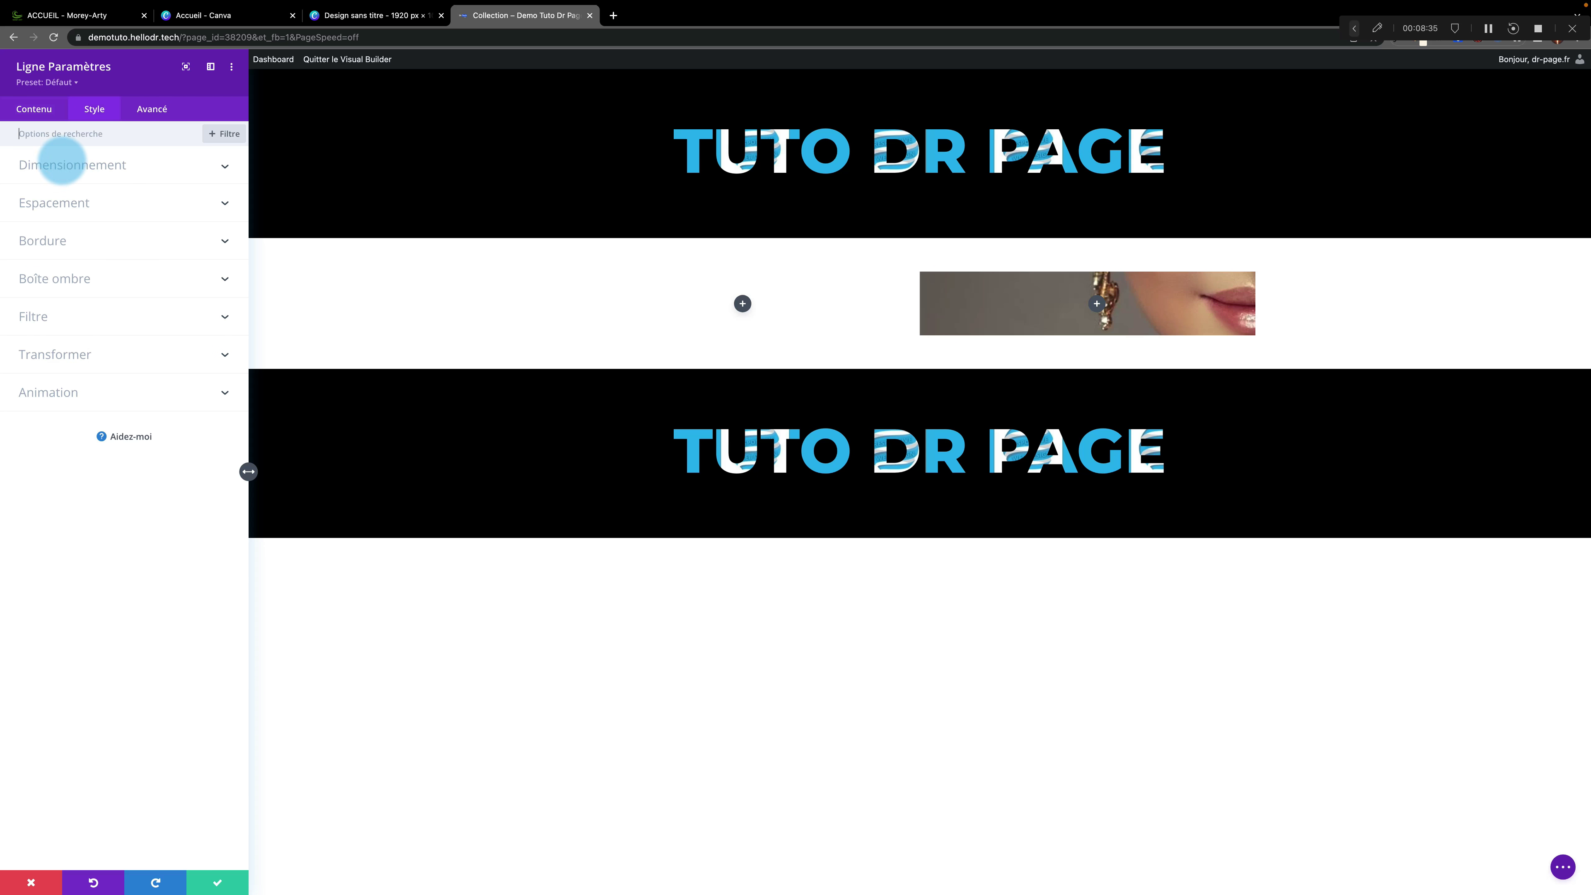
{"action": "left_click", "coordinate": [124, 165]}
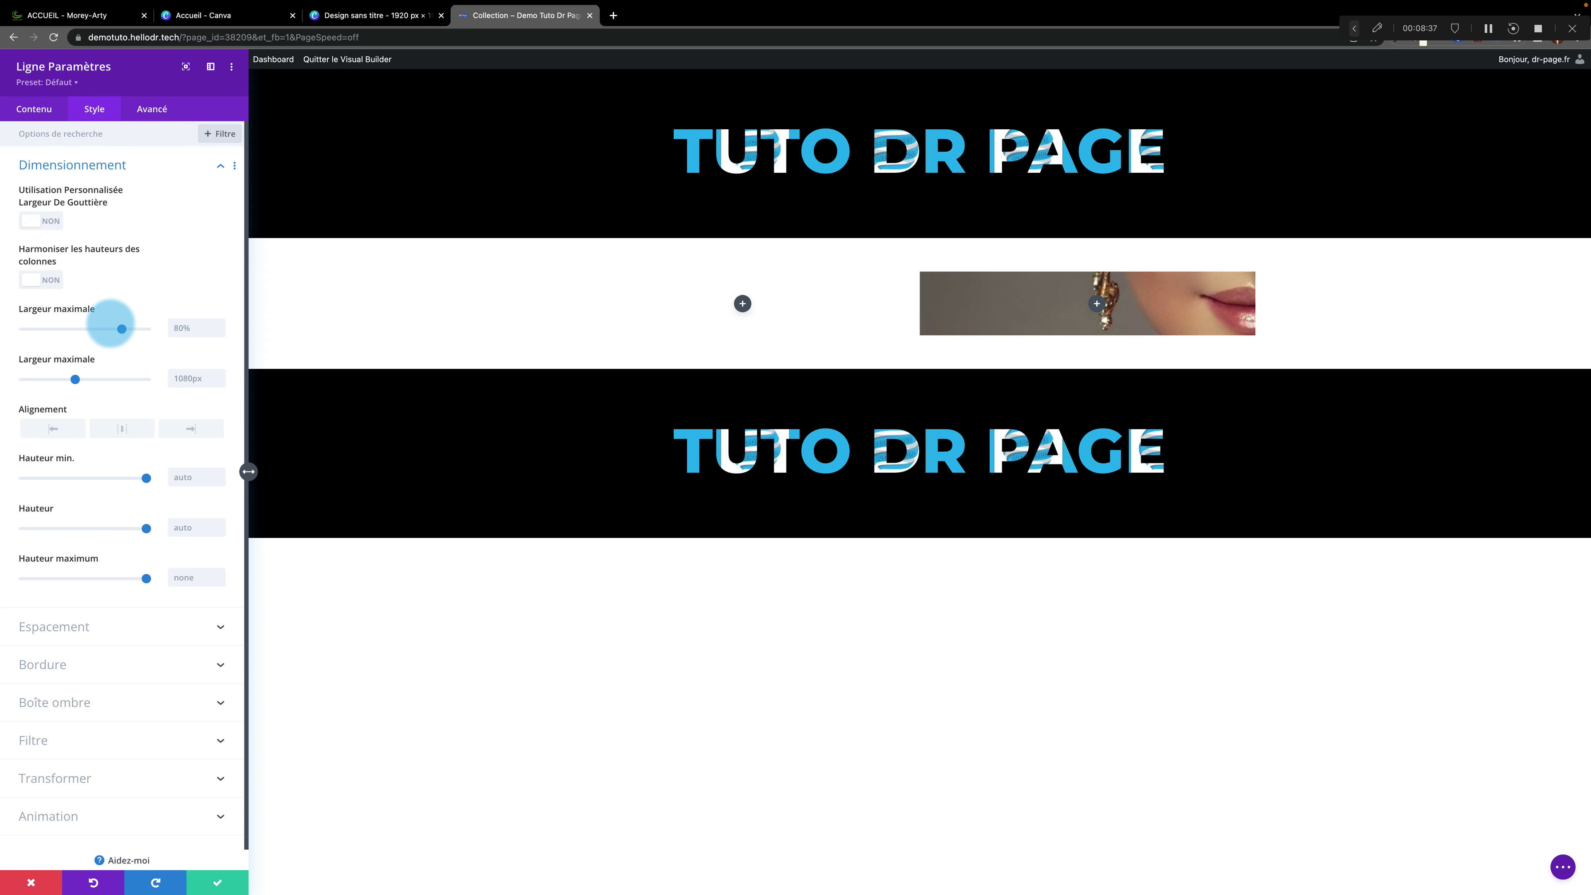
{"action": "left_click_drag", "start_coordinate": [121, 329], "coordinate": [185, 328]}
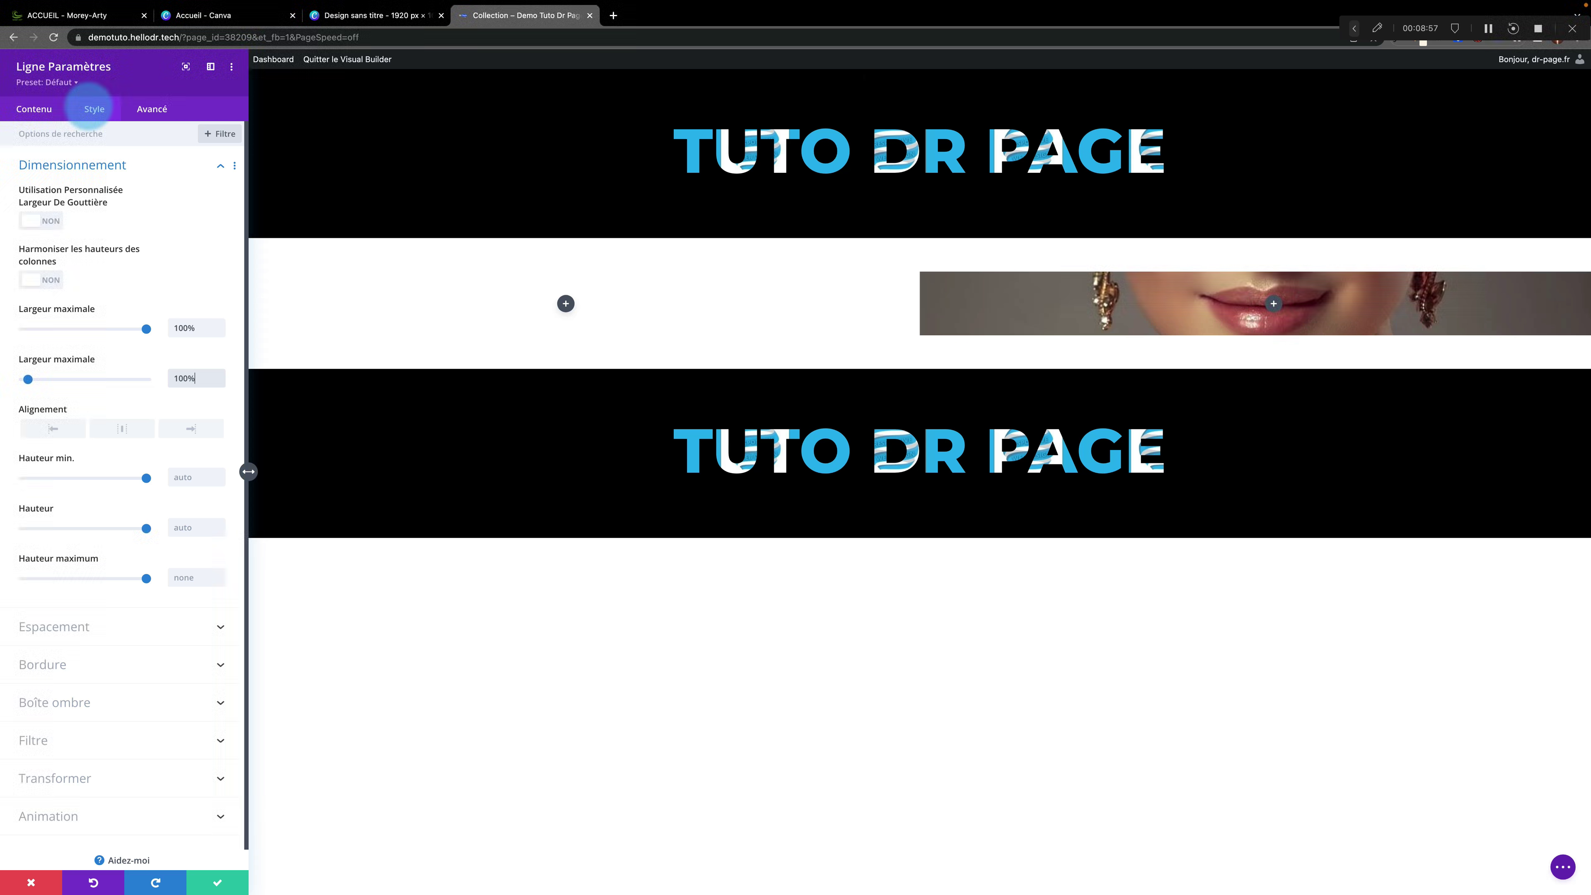
Give the row linked top and bottom padding of 50% and save the row settings
{"action": "left_click", "coordinate": [122, 627]}
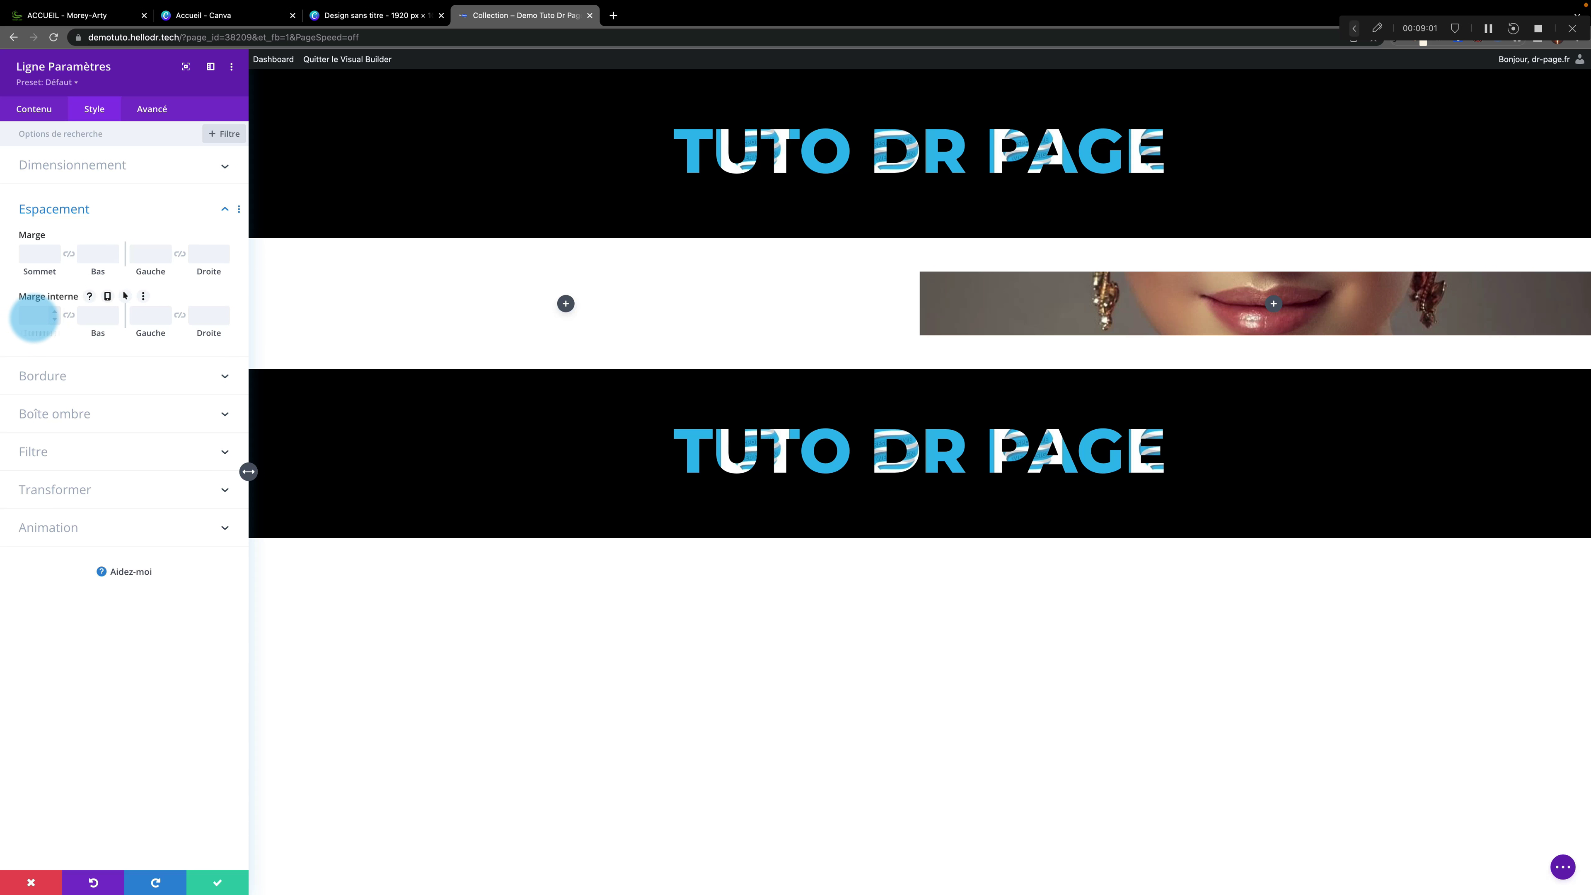
{"action": "left_click", "coordinate": [33, 317]}
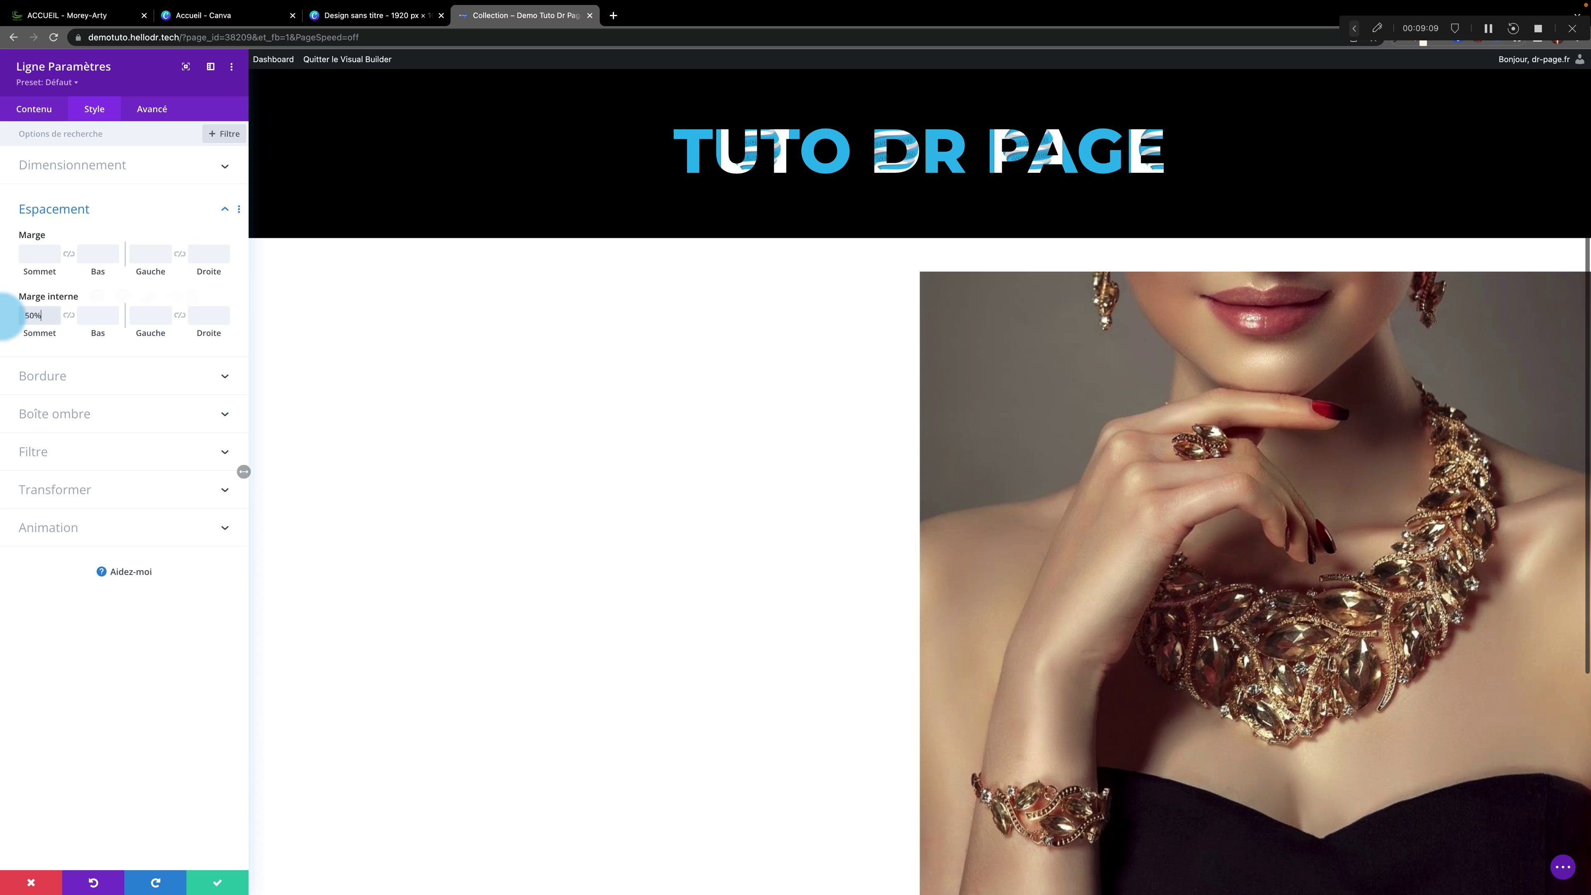
{"action": "left_click", "coordinate": [47, 315]}
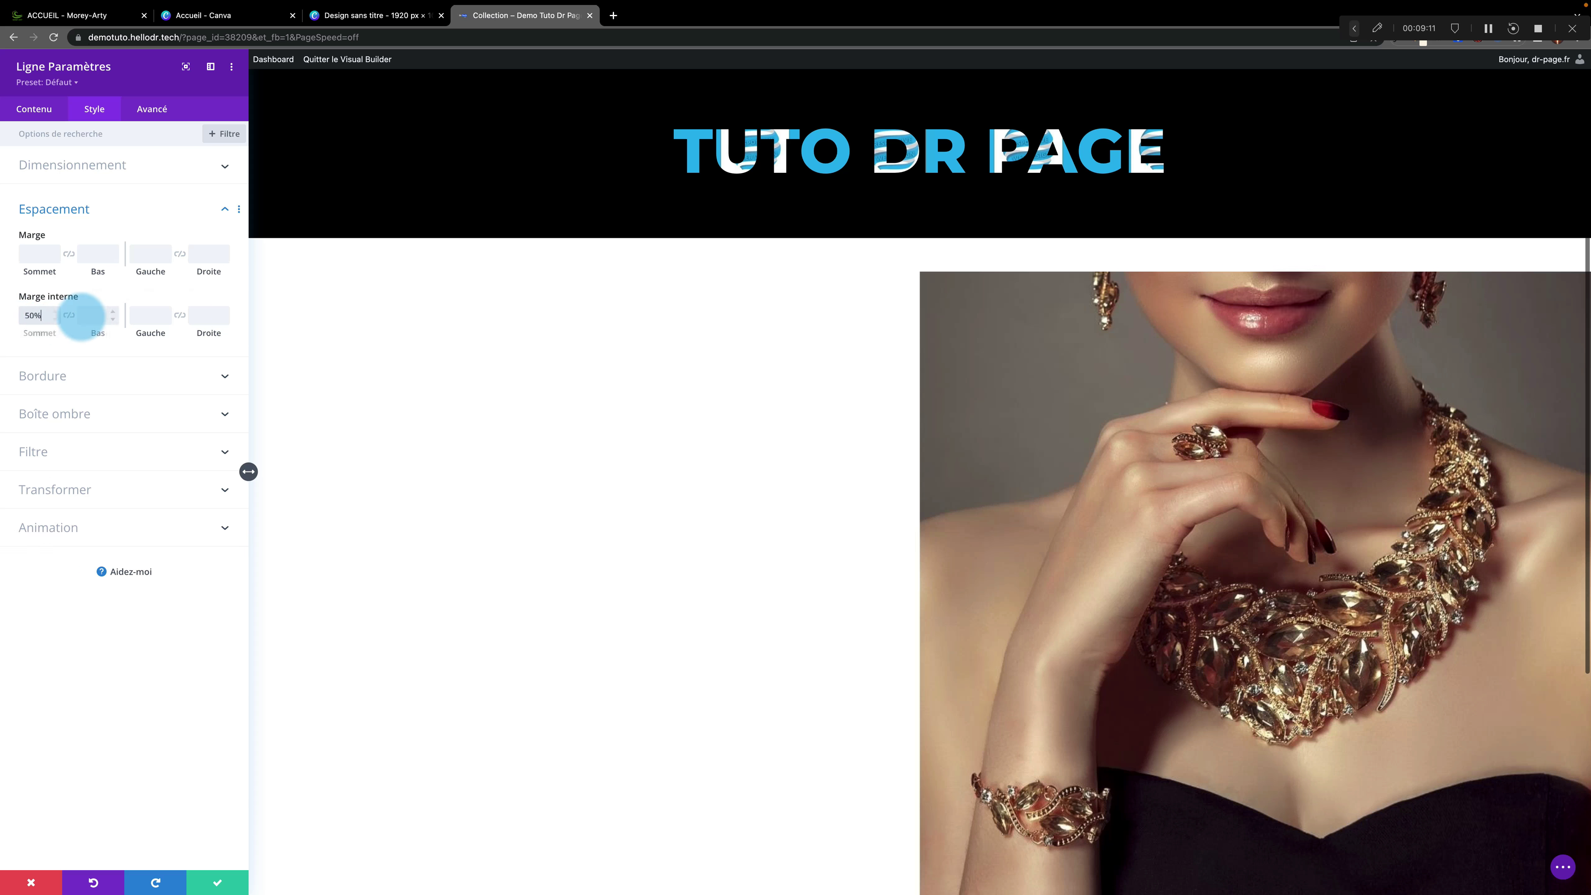
{"action": "left_click", "coordinate": [69, 315]}
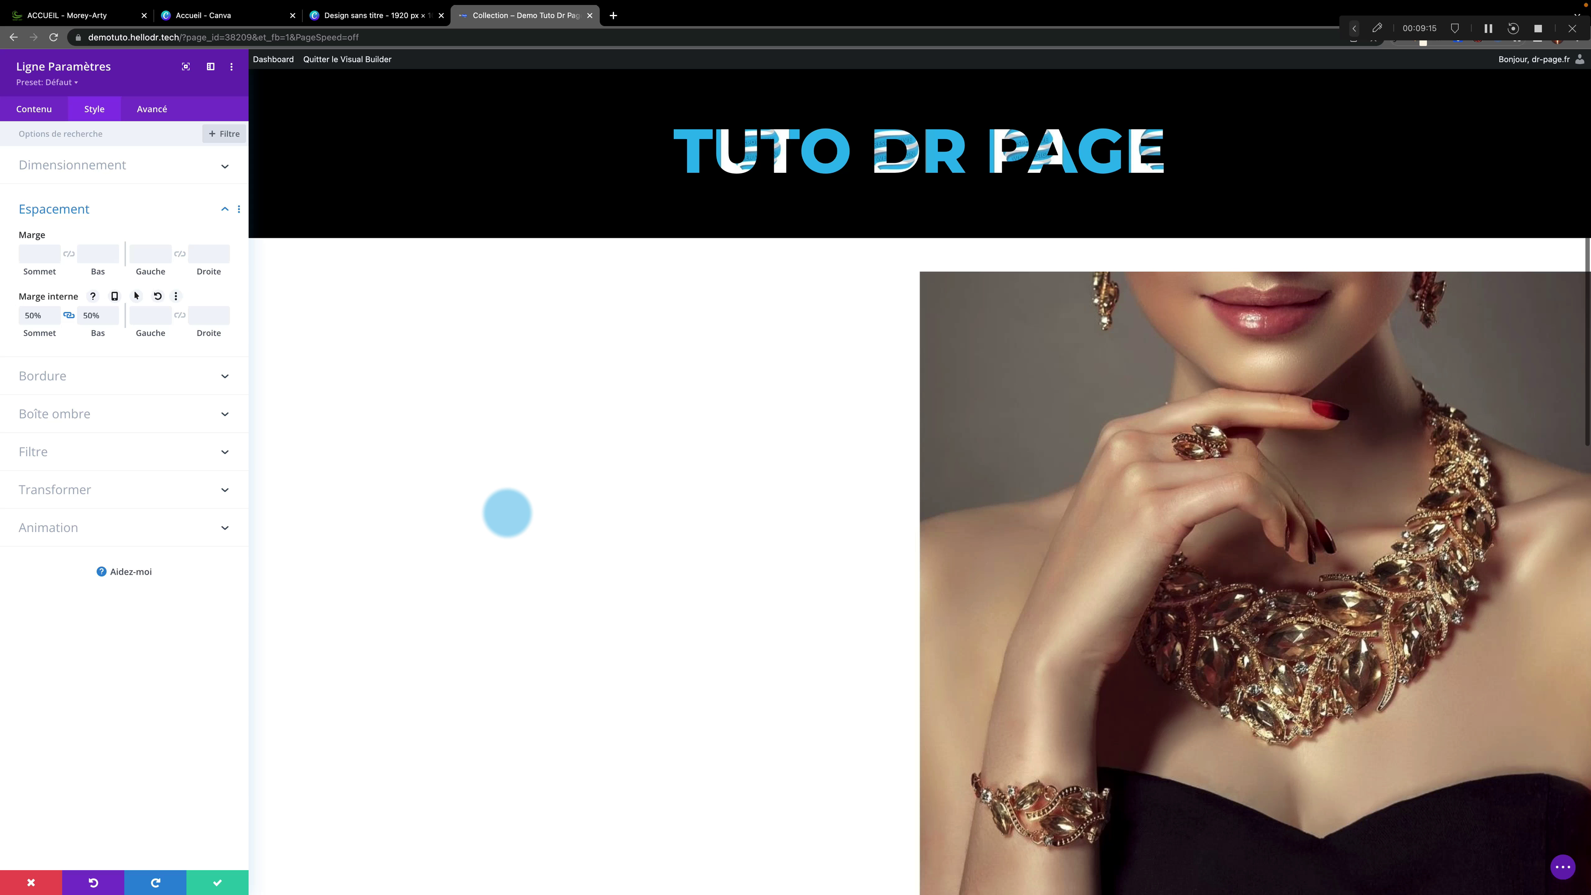
{"action": "scroll", "coordinate": [508, 513], "scroll_direction": "down", "scroll_amount": 10}
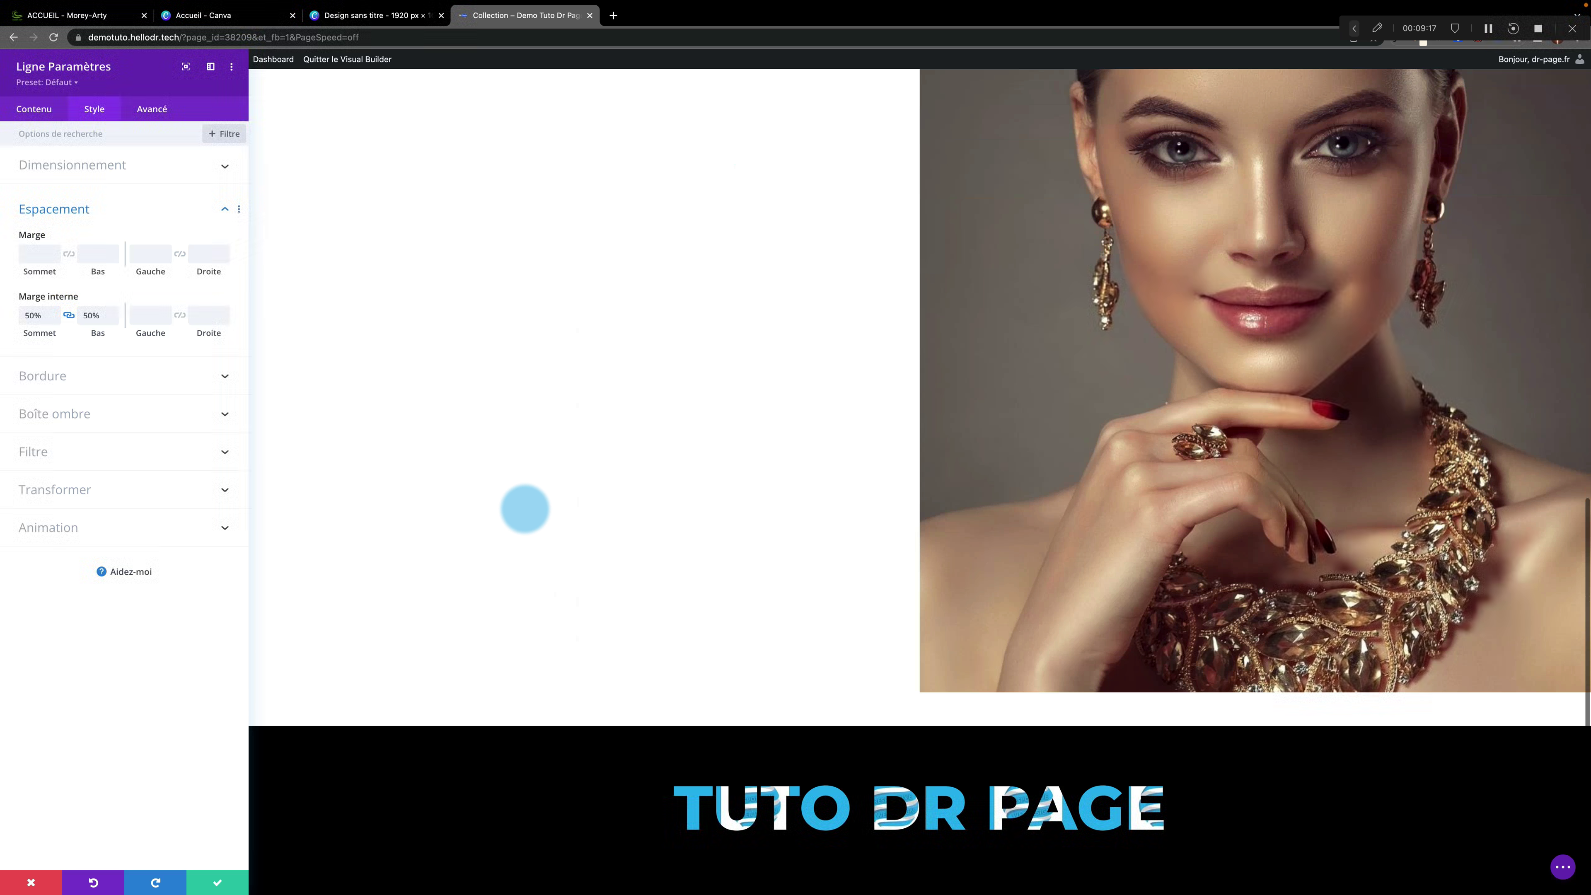
{"action": "scroll", "coordinate": [525, 509], "scroll_direction": "down", "scroll_amount": 10}
{"action": "scroll", "coordinate": [525, 509], "scroll_direction": "down", "scroll_amount": 5}
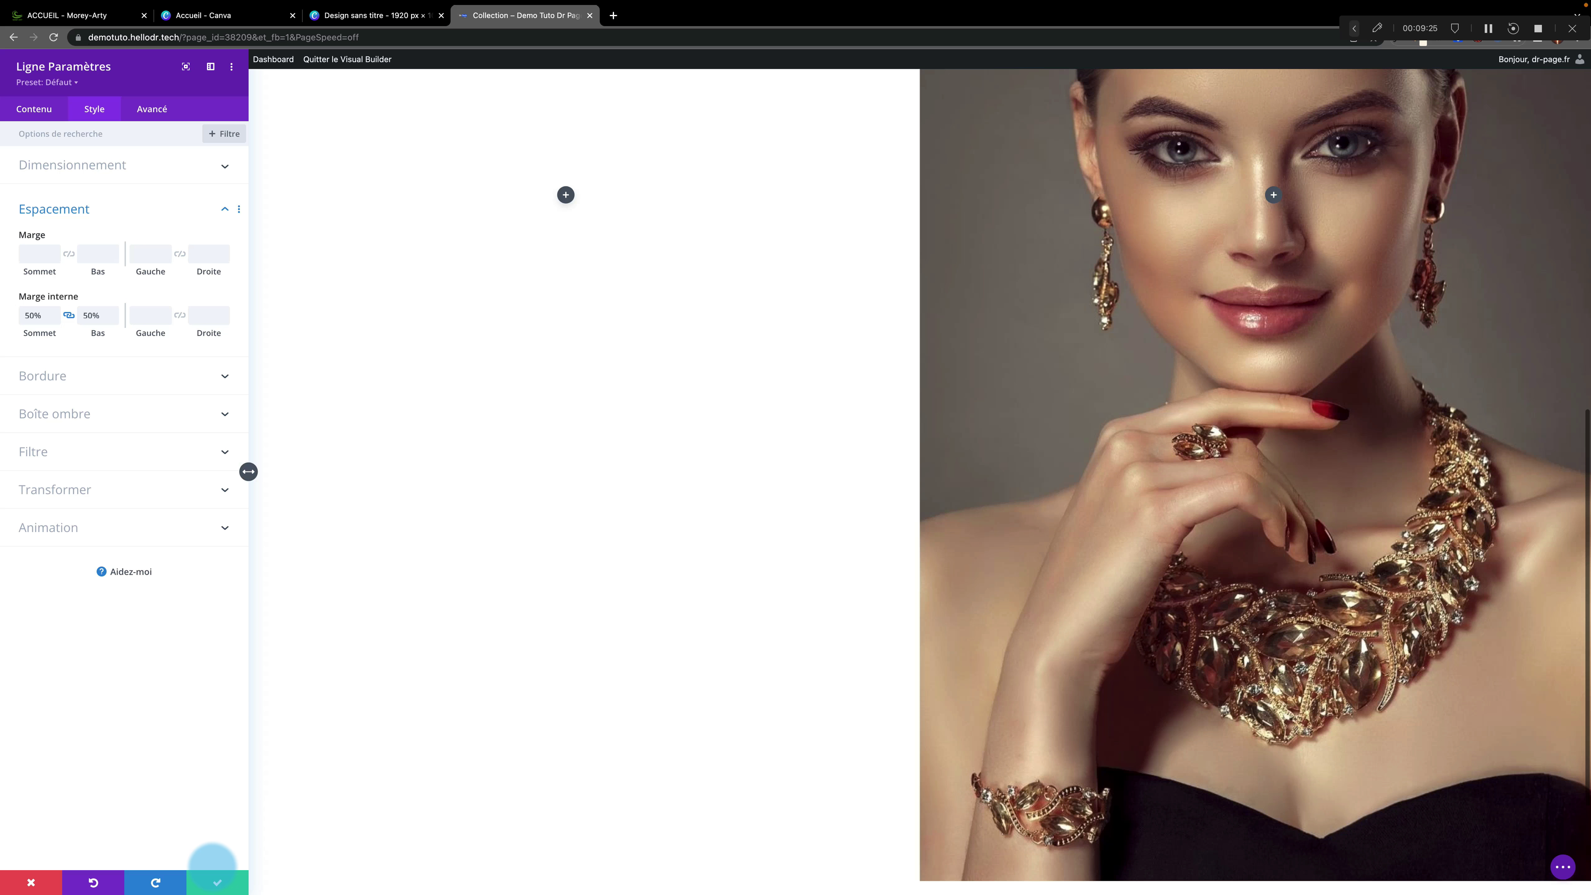
{"action": "left_click", "coordinate": [218, 882]}
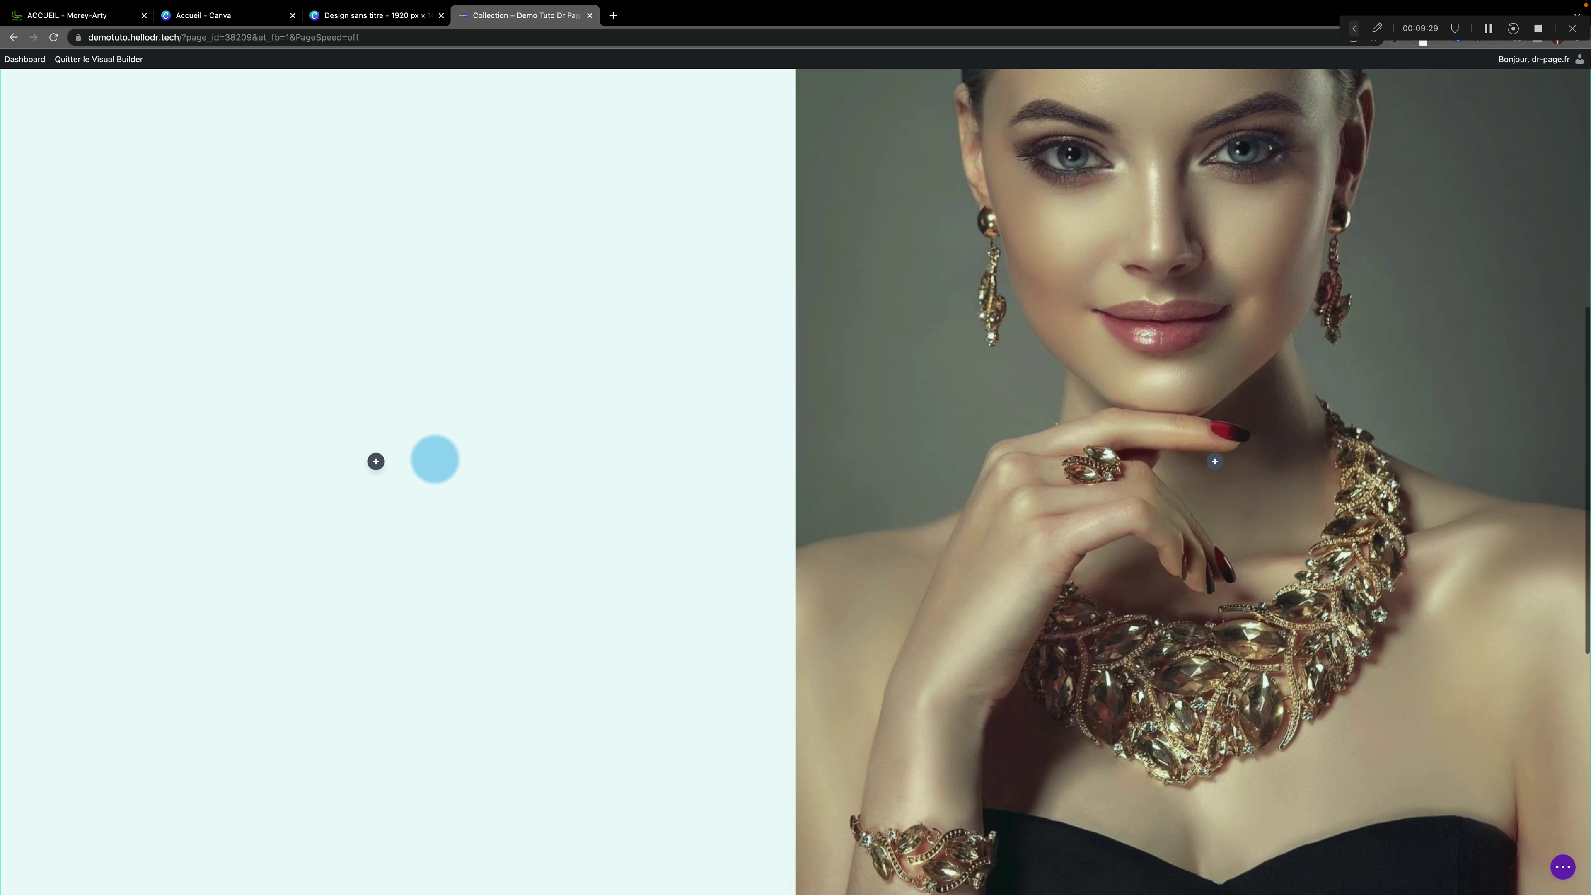
Insert a Texte module in the row's empty first column, beside the photo
{"action": "left_click", "coordinate": [375, 492]}
{"action": "left_click", "coordinate": [307, 176]}
{"action": "type", "text": "texte"}
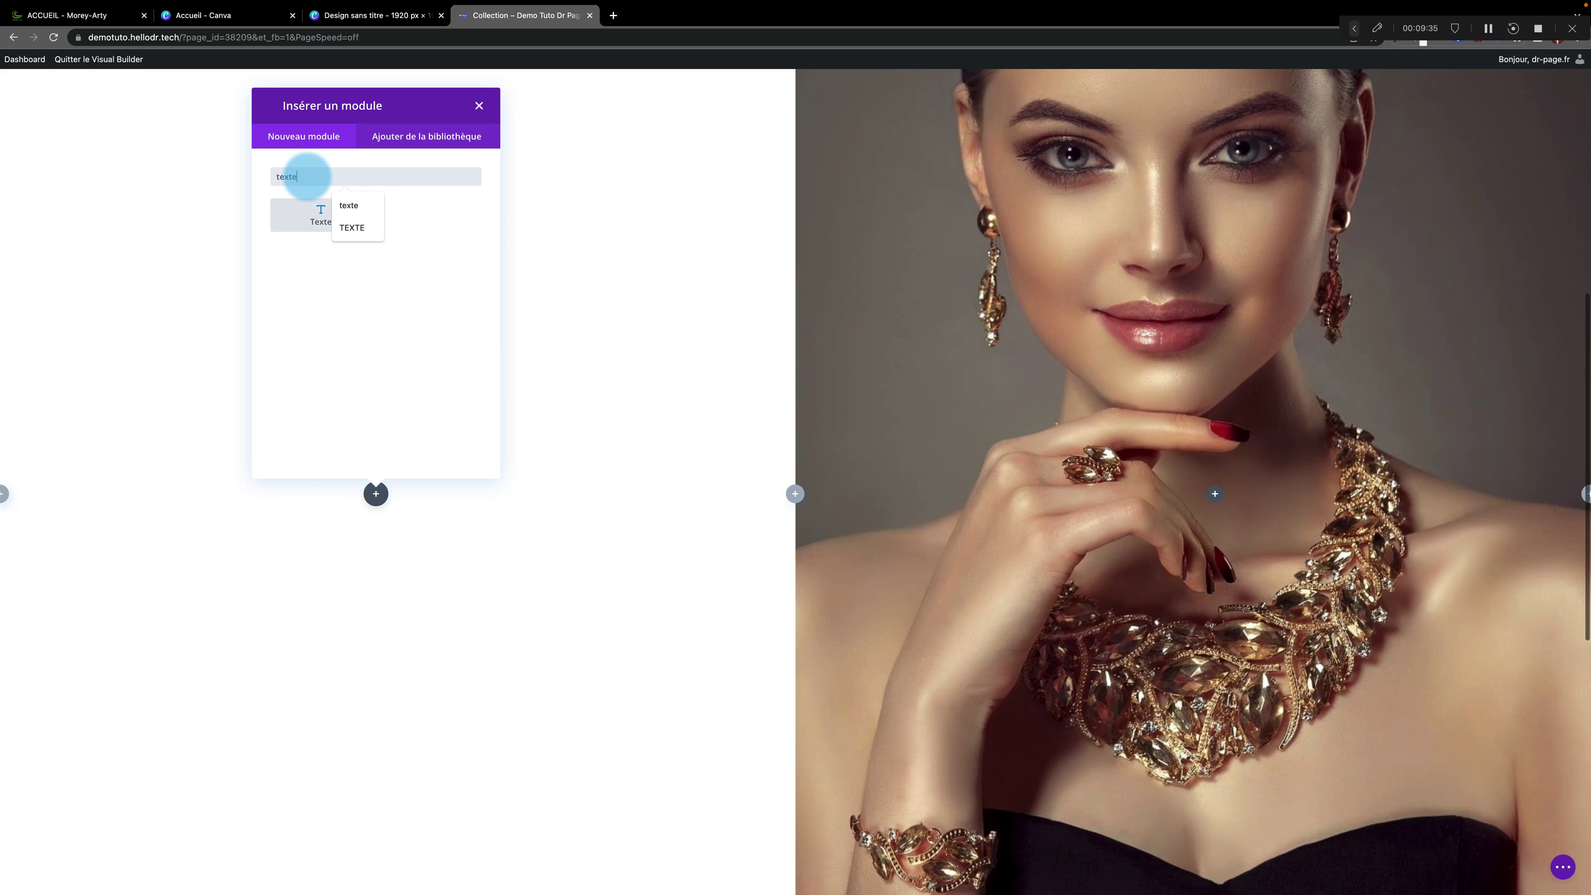
{"action": "left_click", "coordinate": [305, 214]}
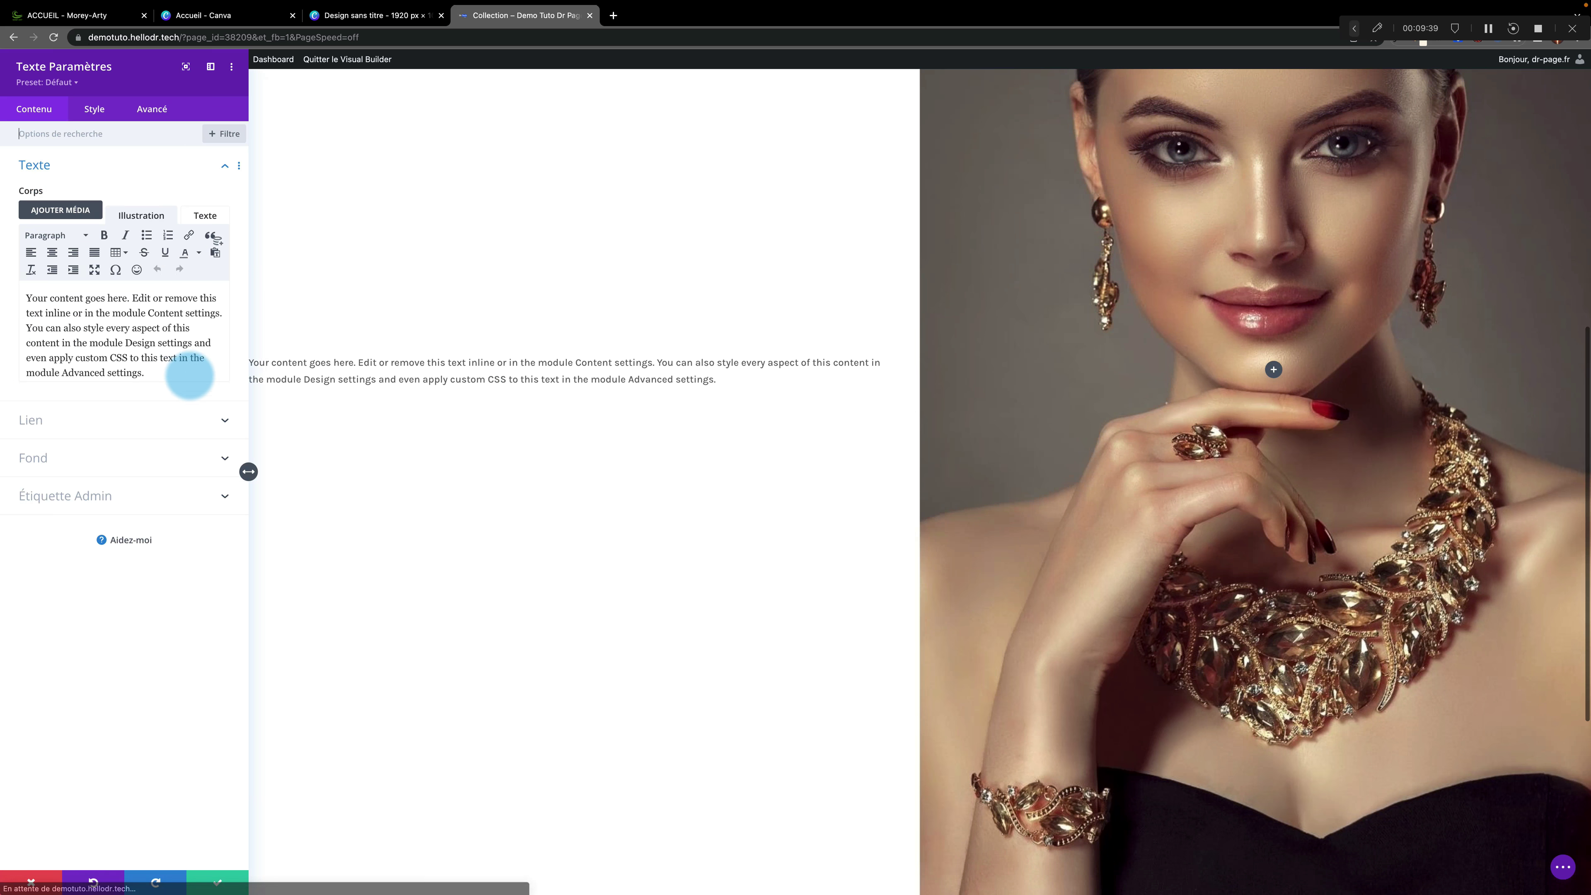
Replace the module's placeholder text with "Collection Collier" and format it as Heading 2
{"action": "left_click_drag", "start_coordinate": [158, 374], "coordinate": [14, 295]}
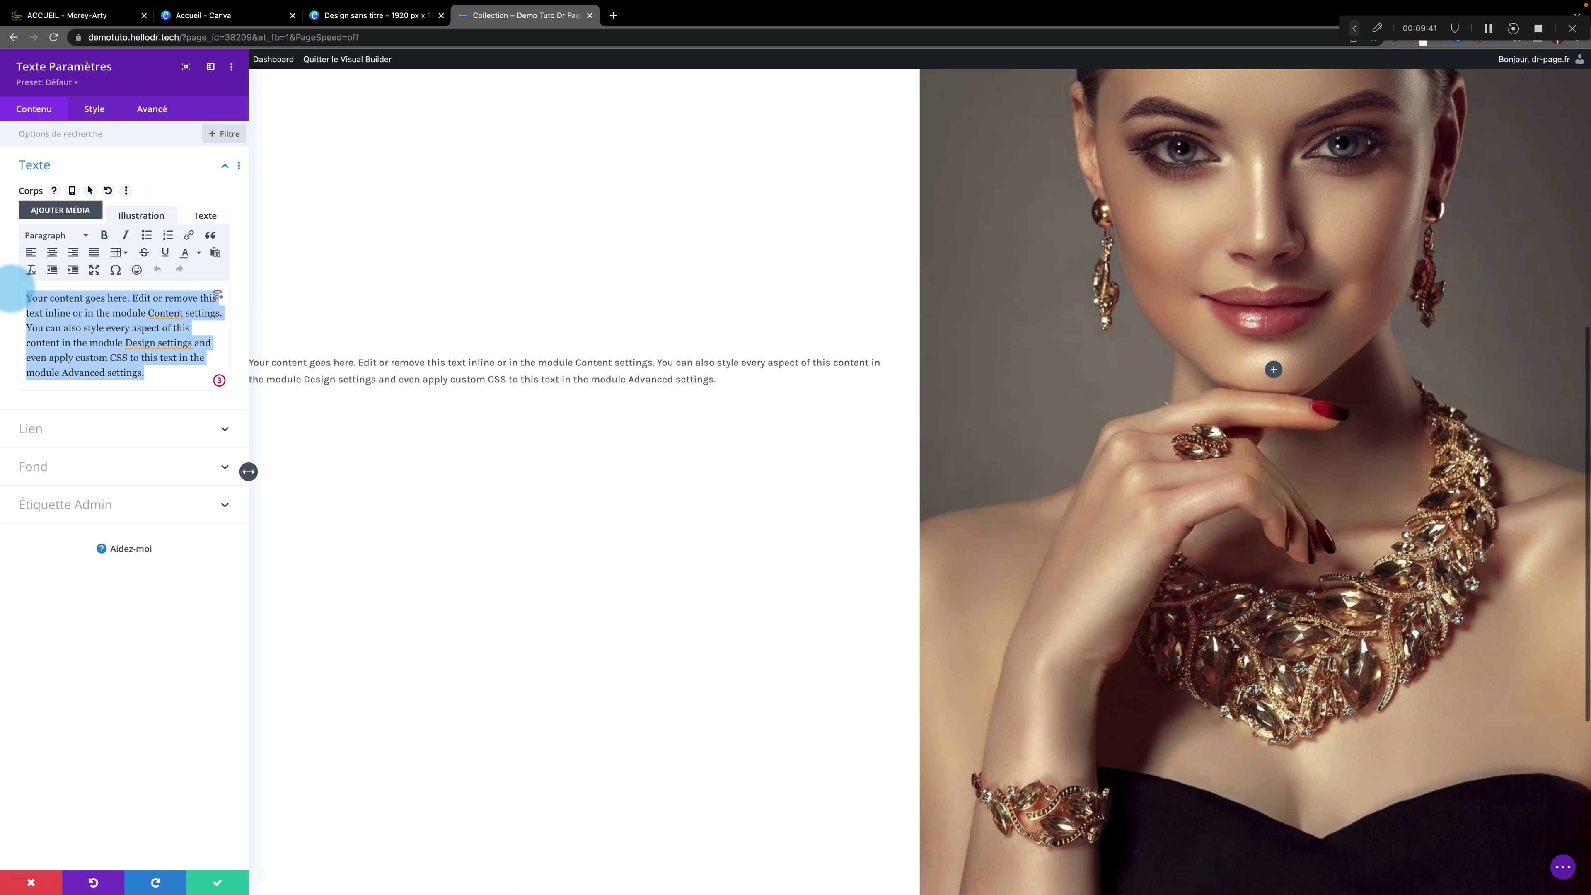
{"action": "type", "text": "Collection Collier"}
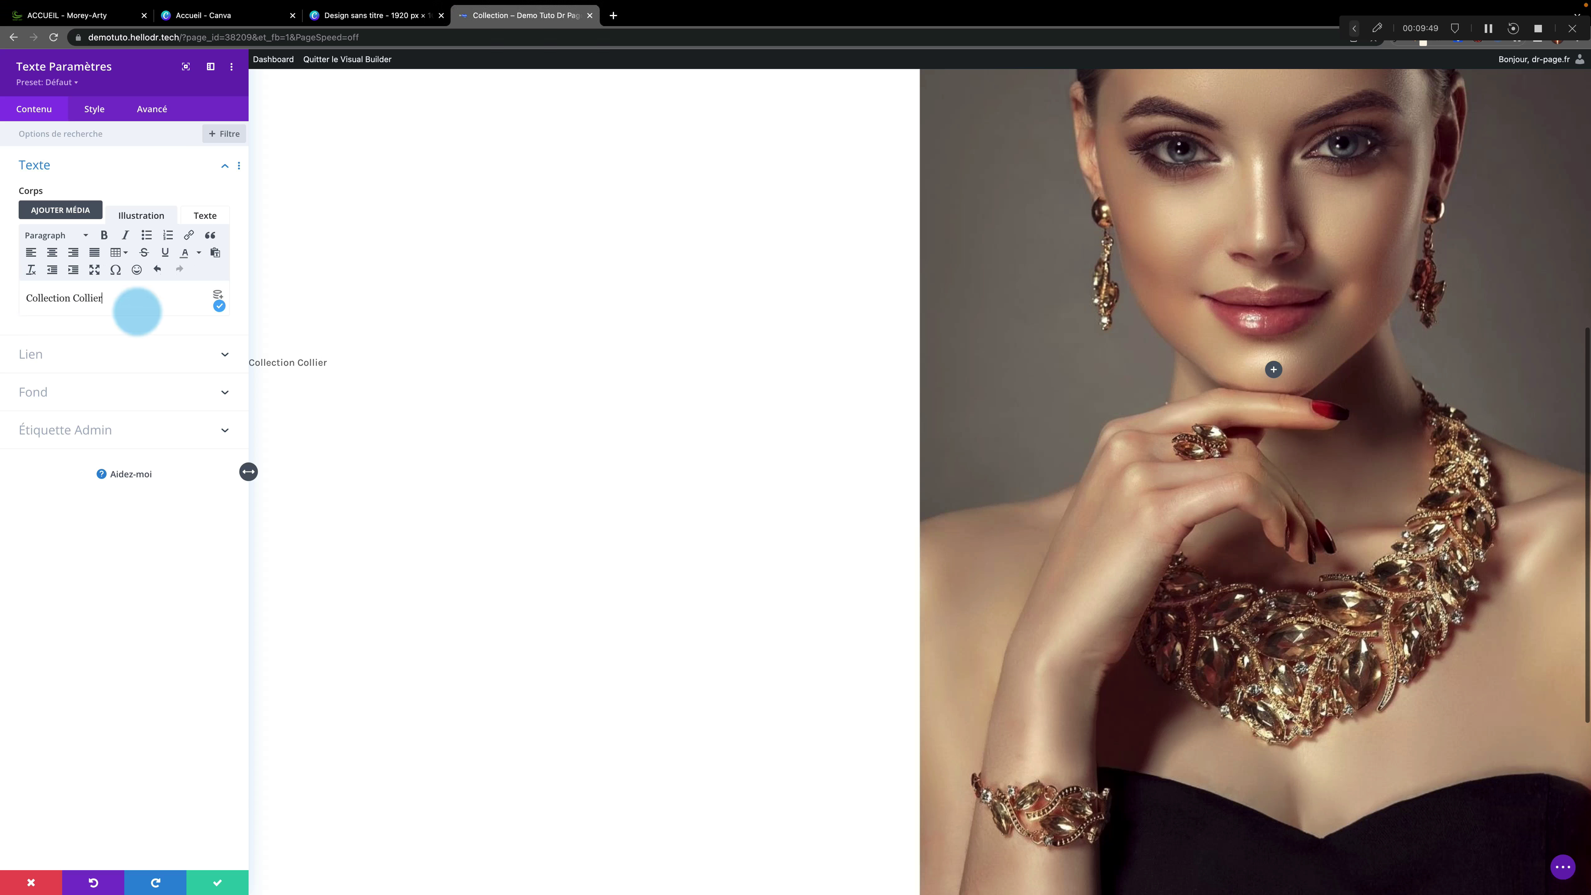
{"action": "left_click_drag", "start_coordinate": [105, 297], "coordinate": [17, 298]}
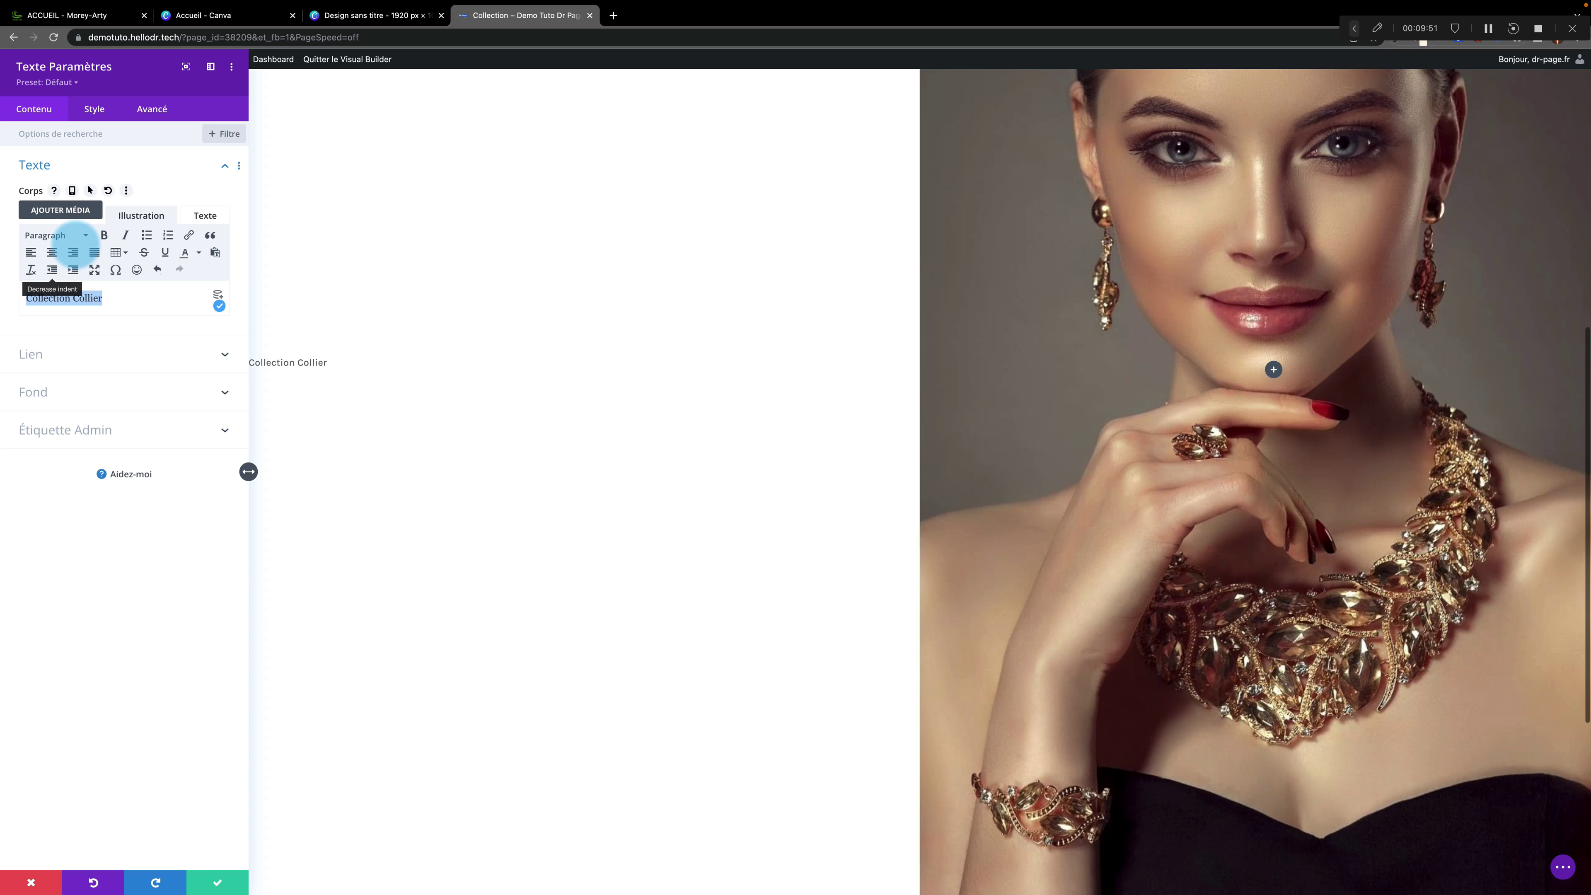
{"action": "left_click", "coordinate": [88, 235]}
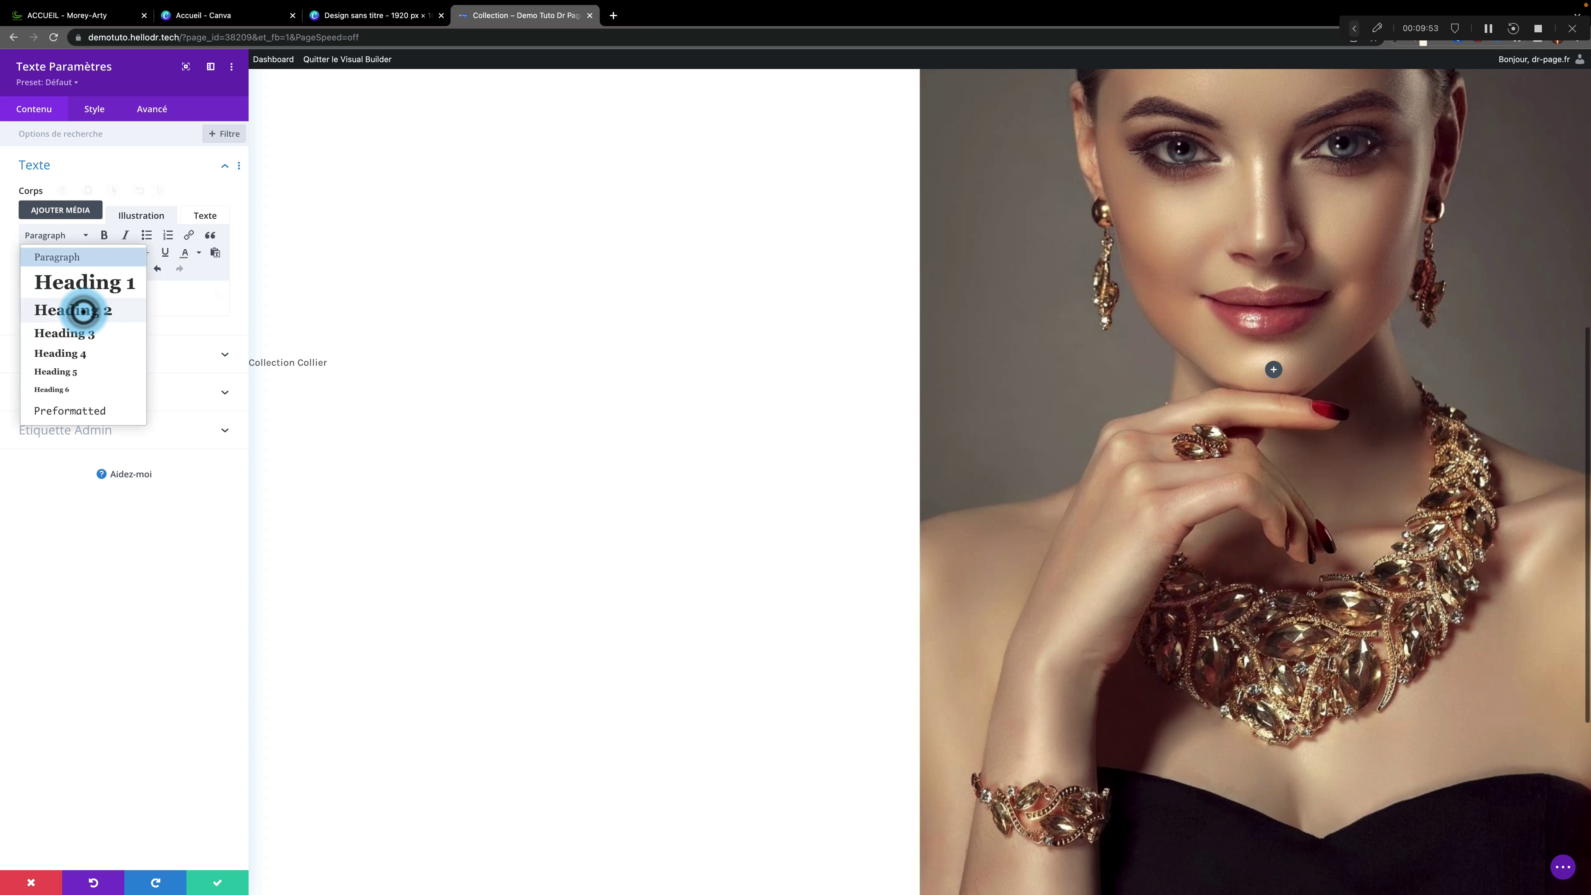
{"action": "left_click", "coordinate": [78, 309]}
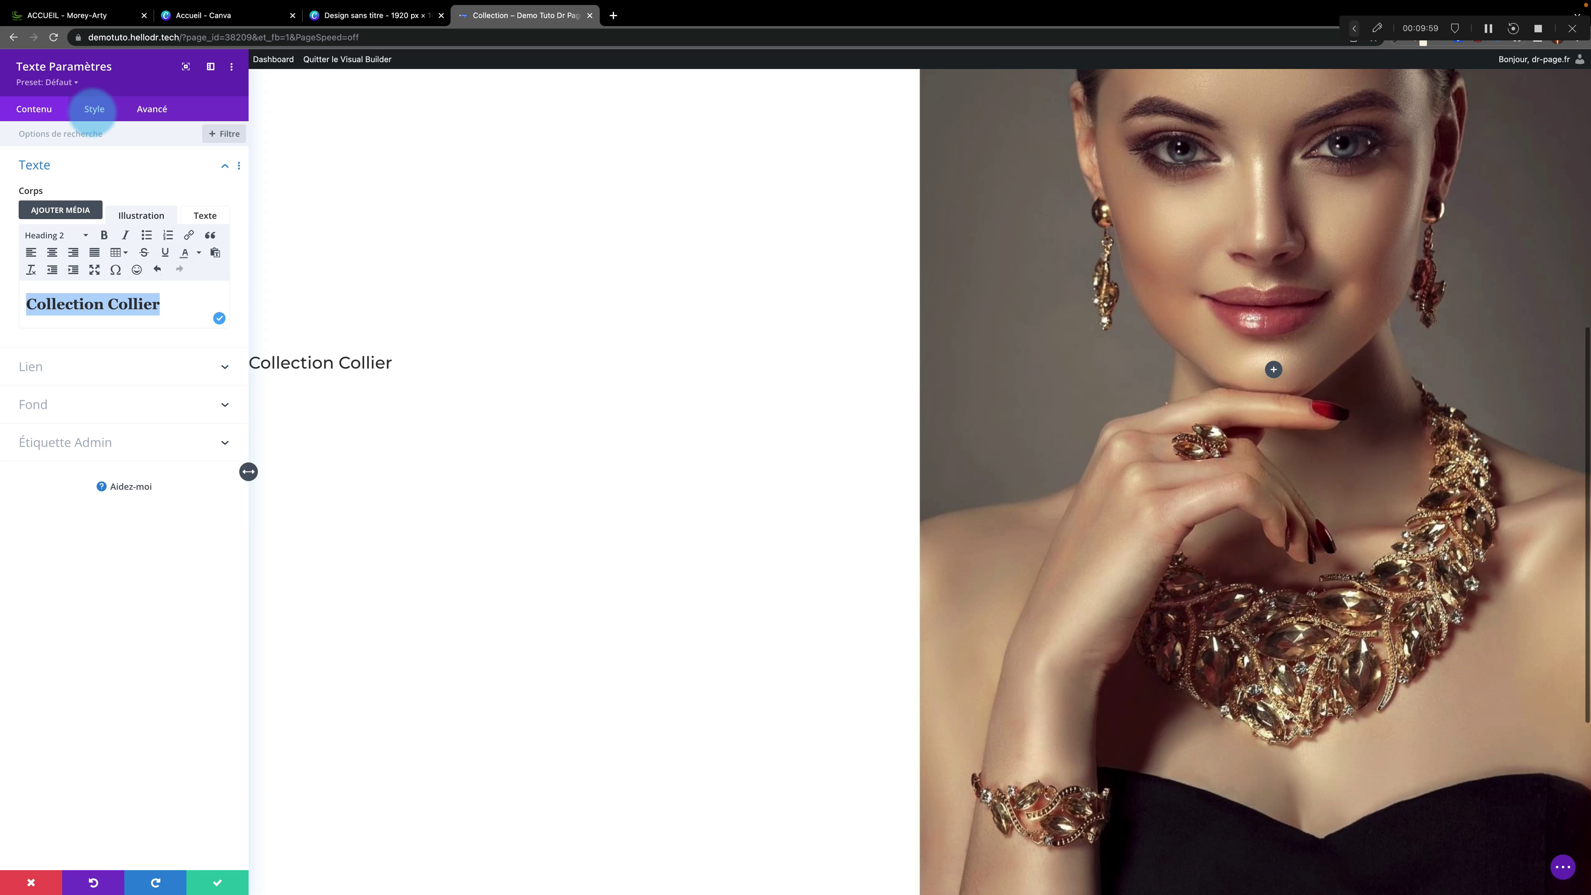
Style the H2 heading as centred black text at 100px and save the text module
{"action": "left_click", "coordinate": [94, 108]}
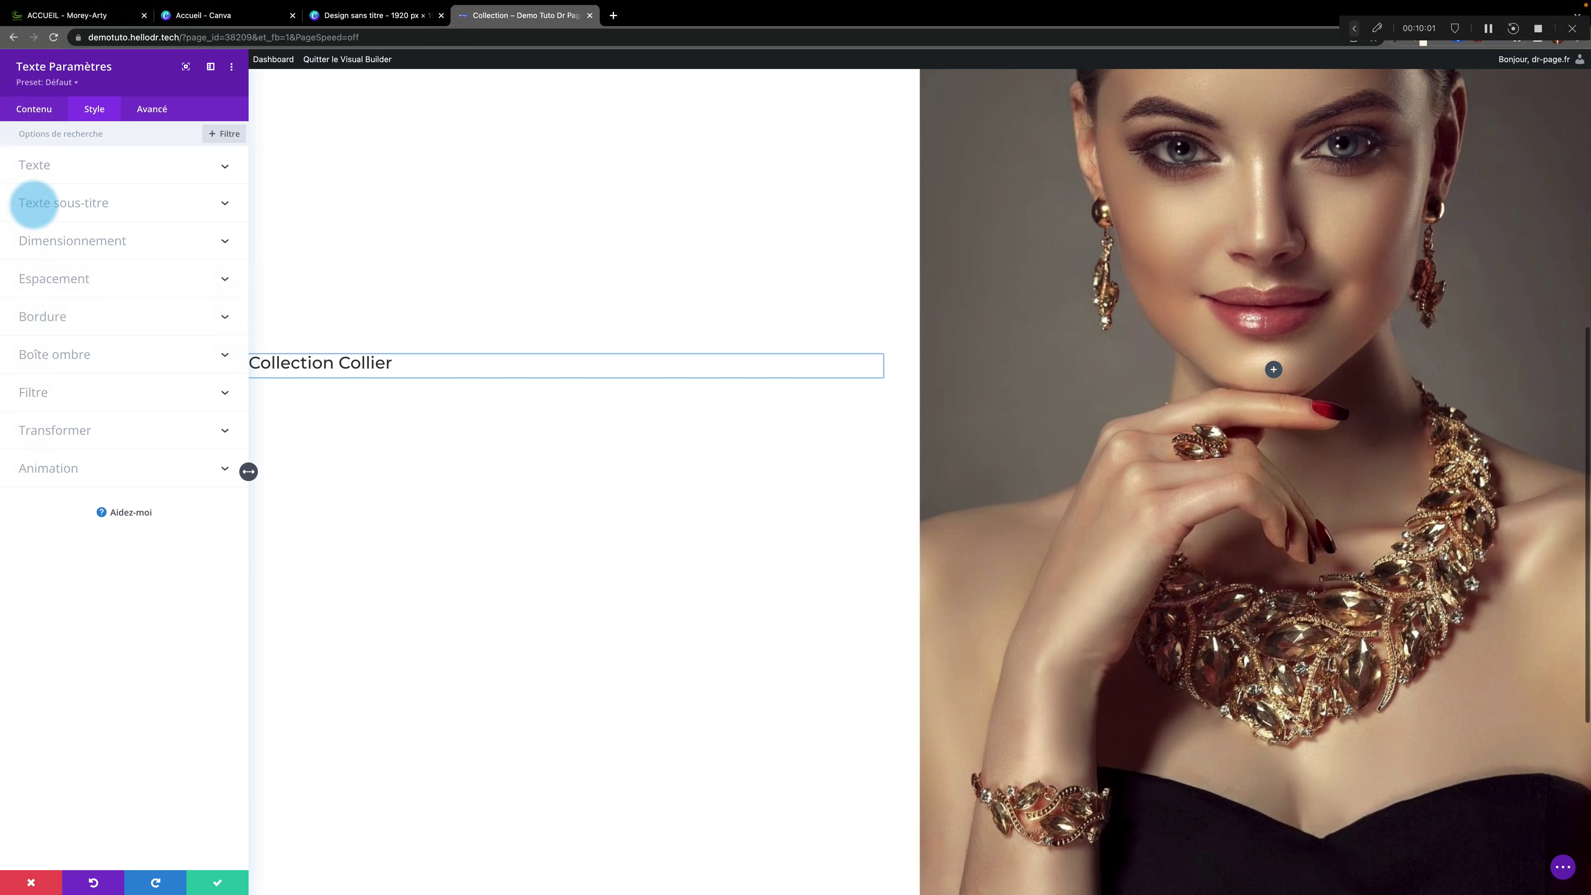
{"action": "left_click", "coordinate": [73, 203]}
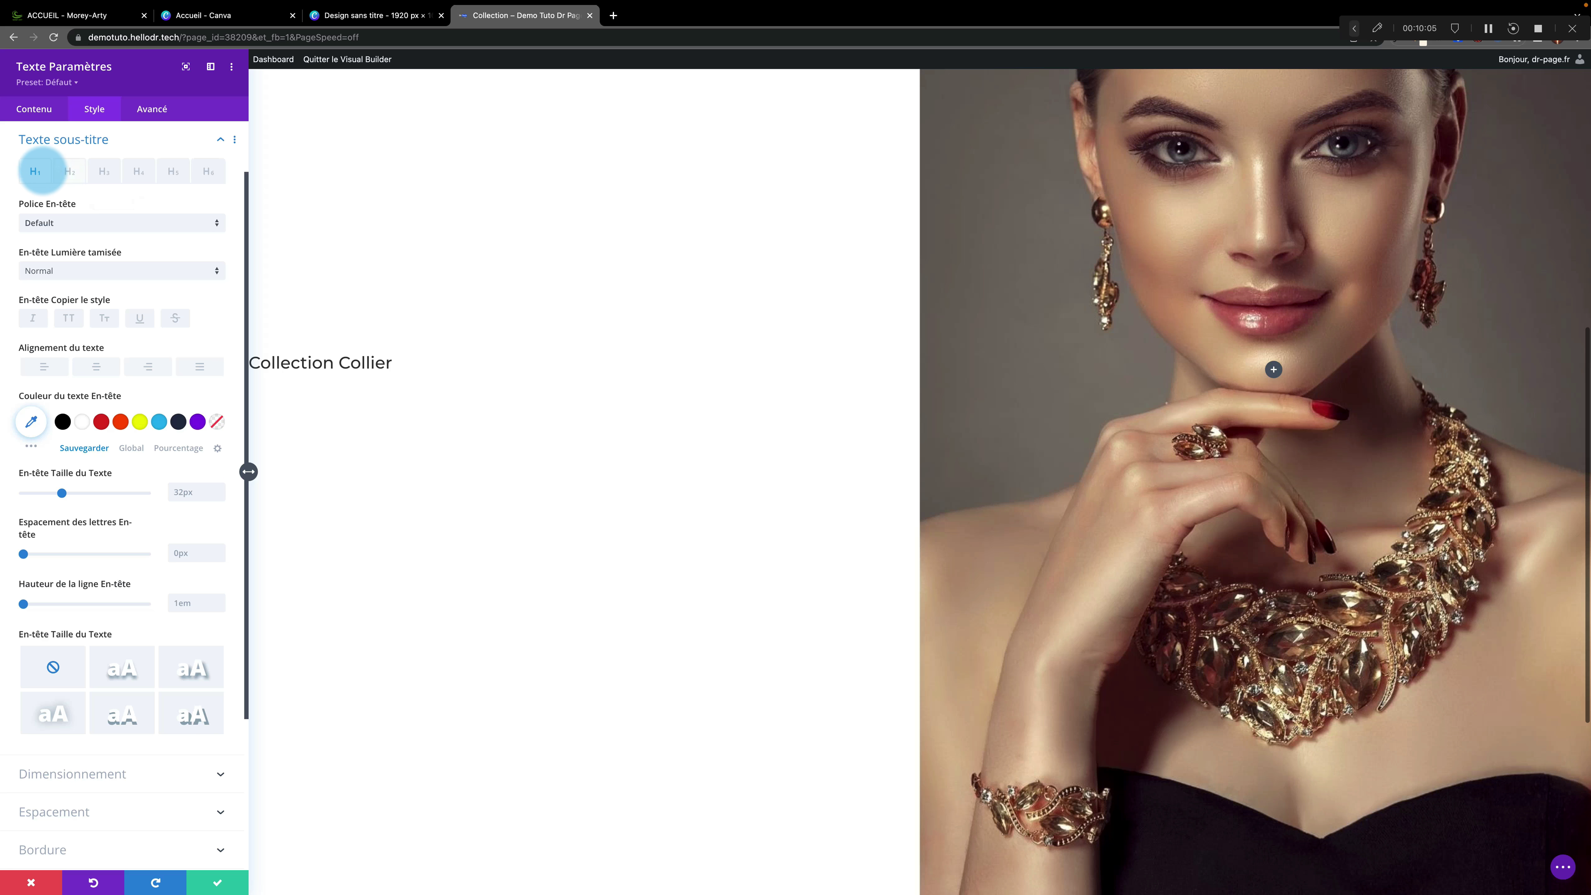
{"action": "left_click", "coordinate": [70, 171]}
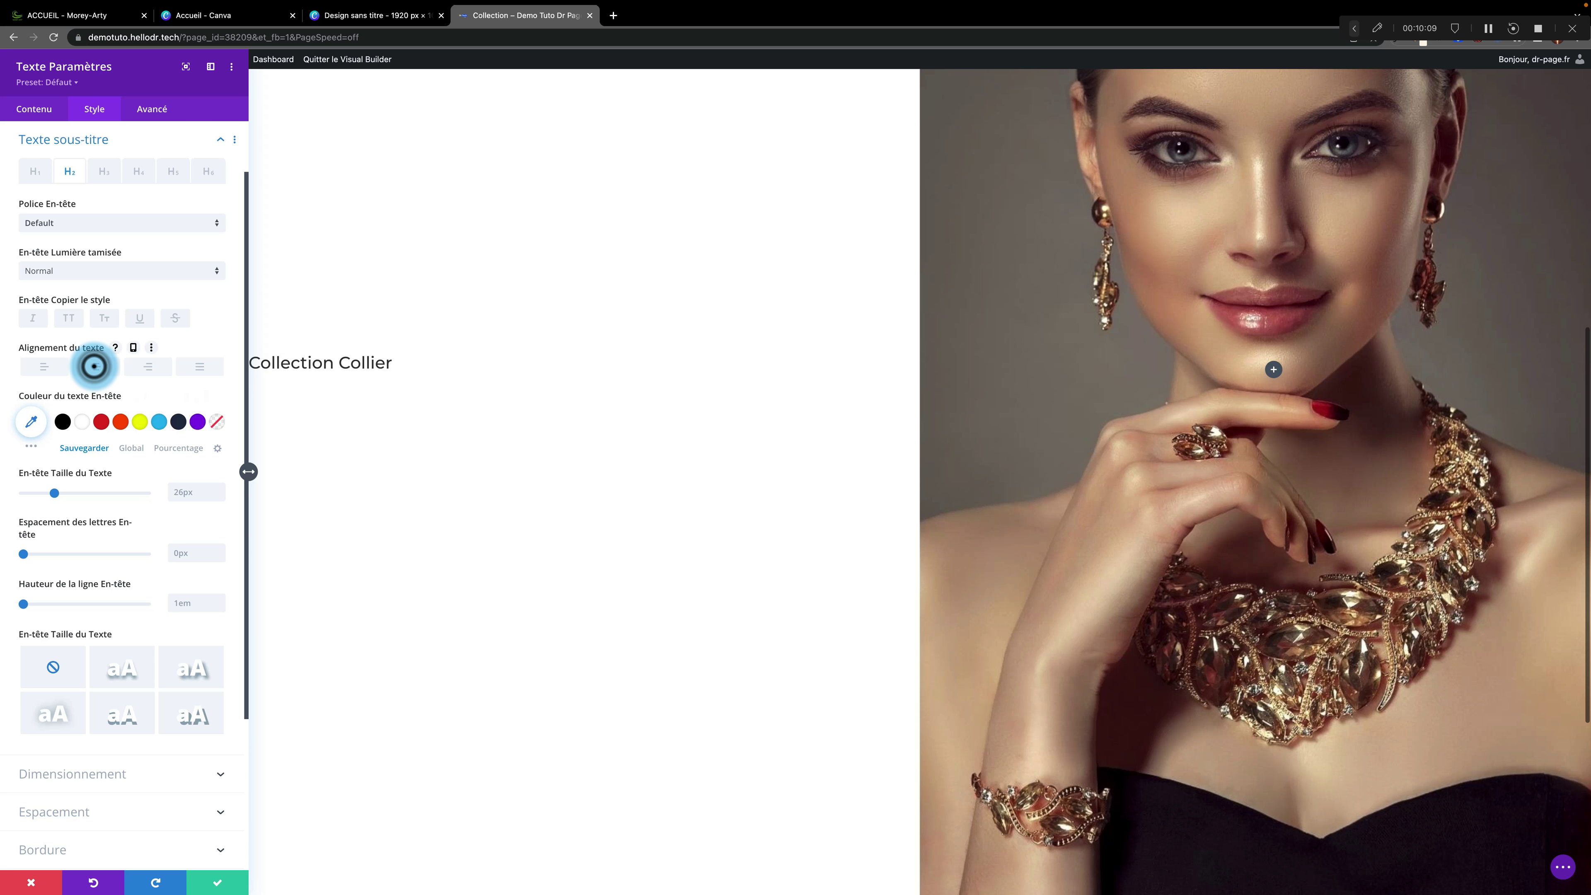
{"action": "left_click", "coordinate": [96, 365]}
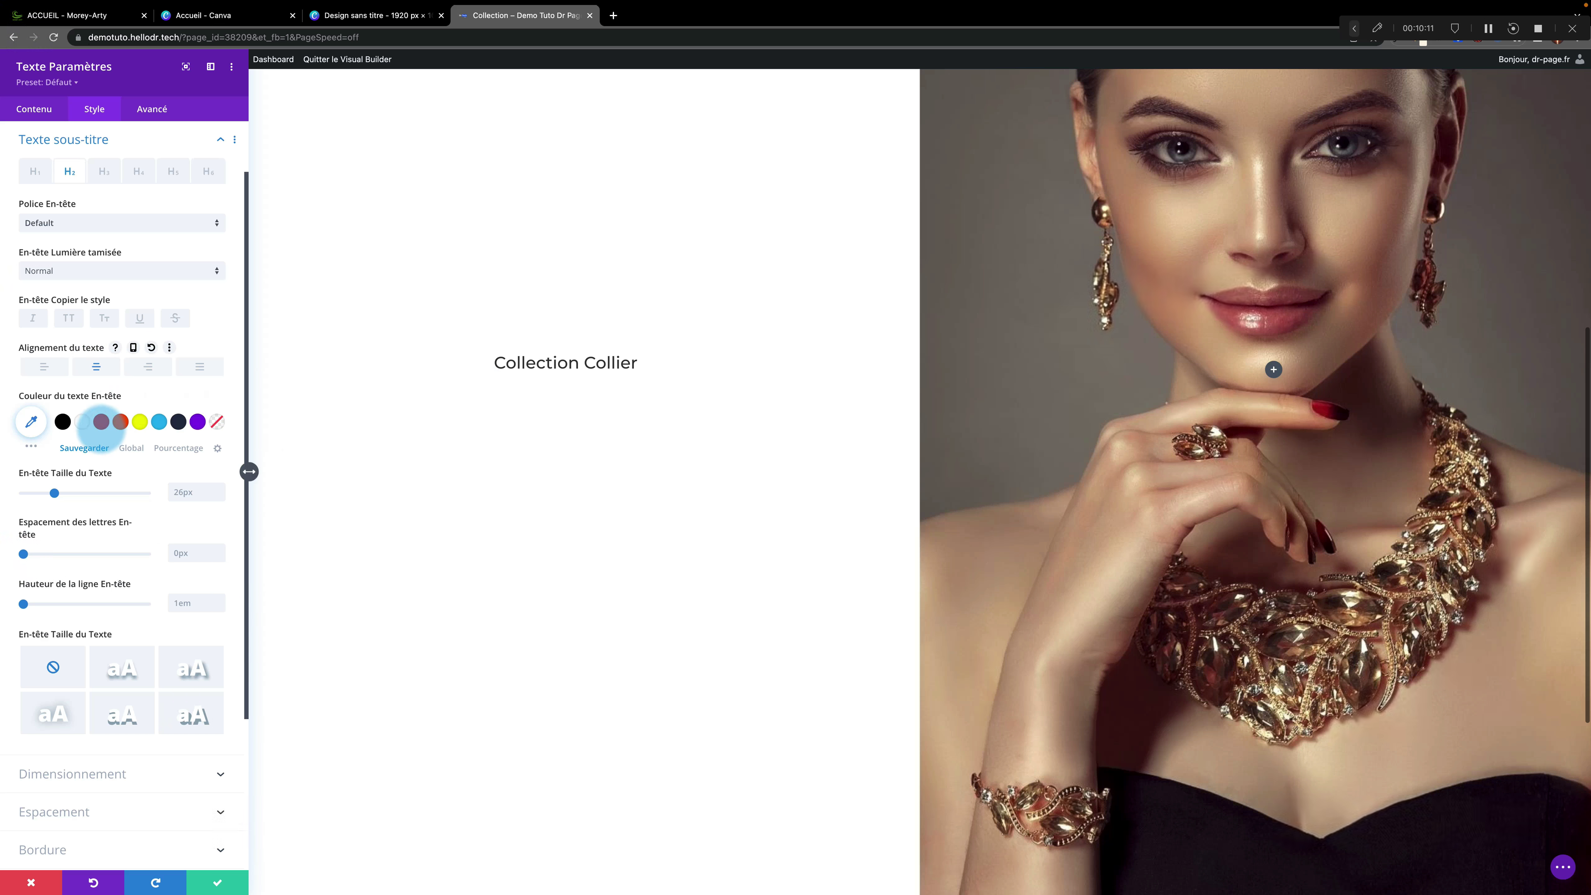
{"action": "left_click", "coordinate": [61, 421]}
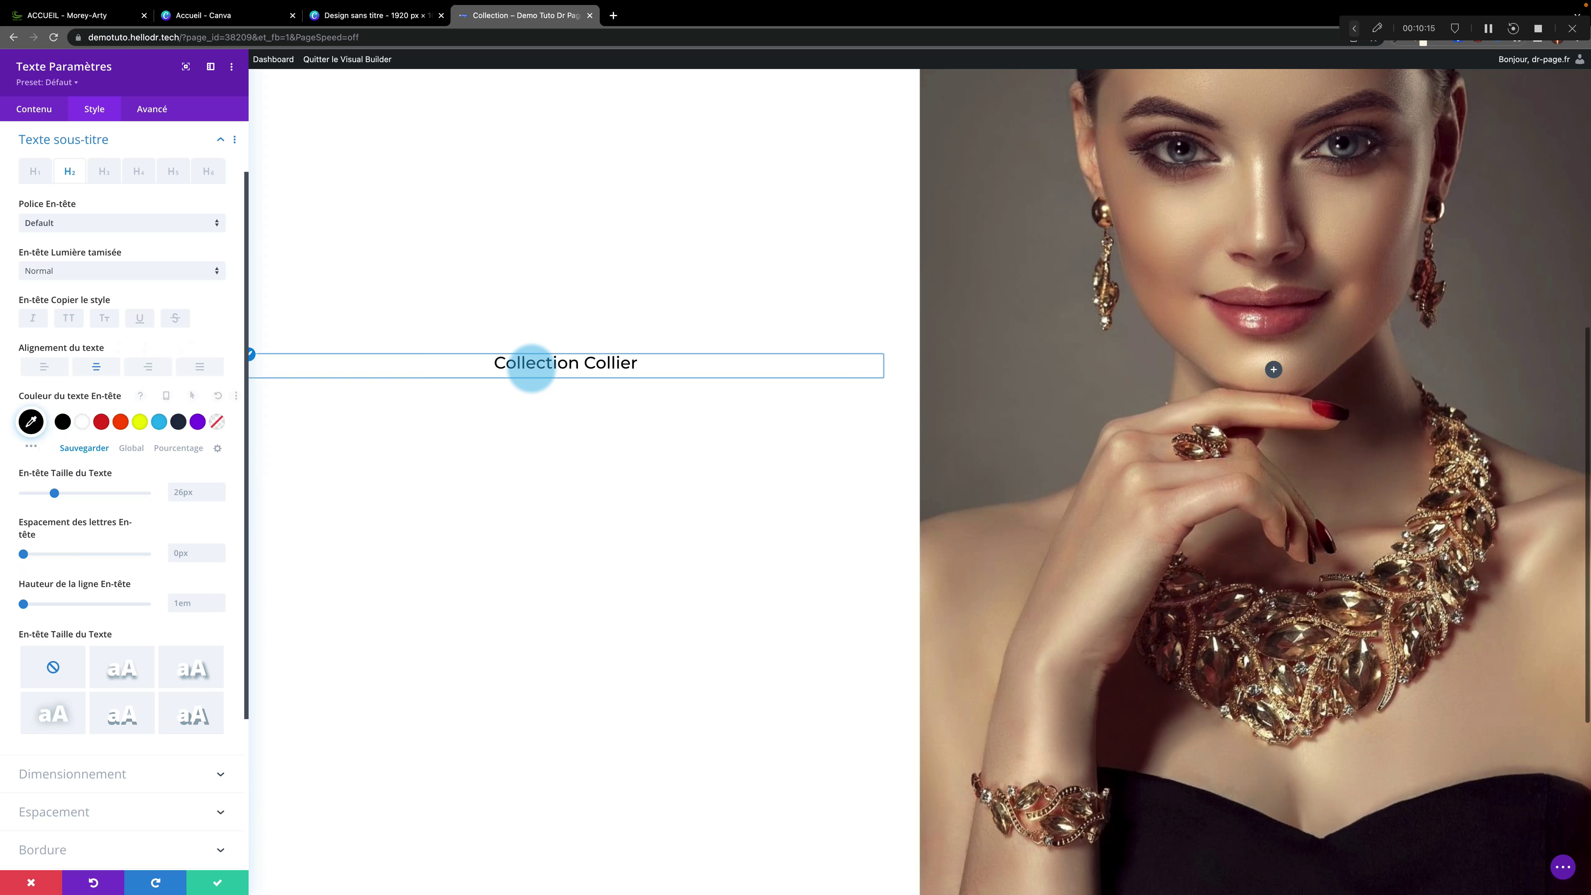
{"action": "left_click_drag", "start_coordinate": [54, 492], "coordinate": [179, 492]}
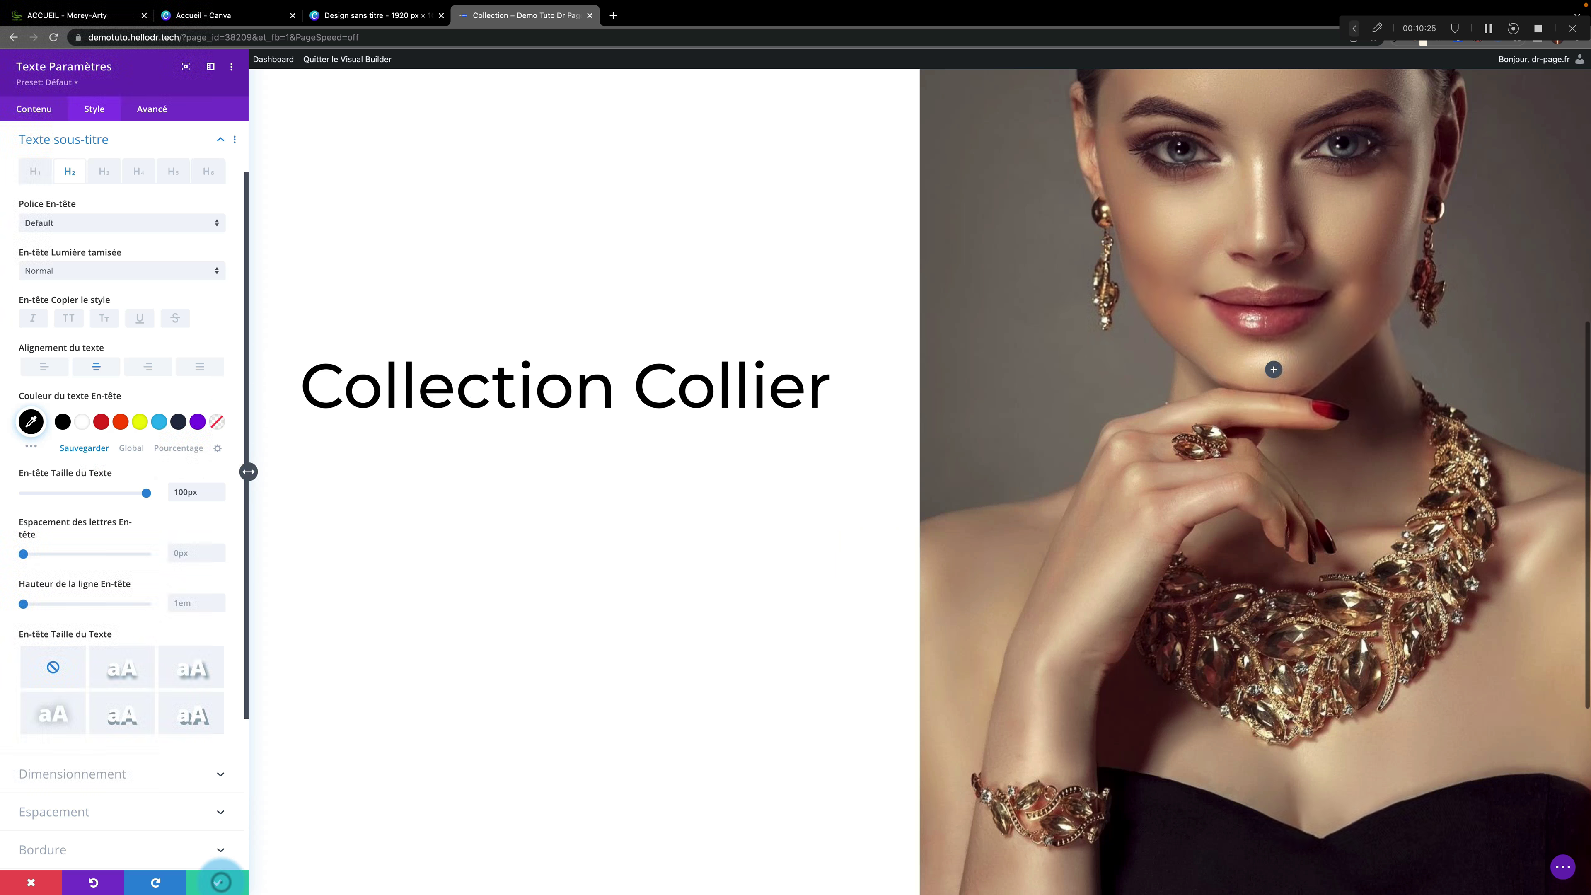
{"action": "left_click", "coordinate": [200, 874]}
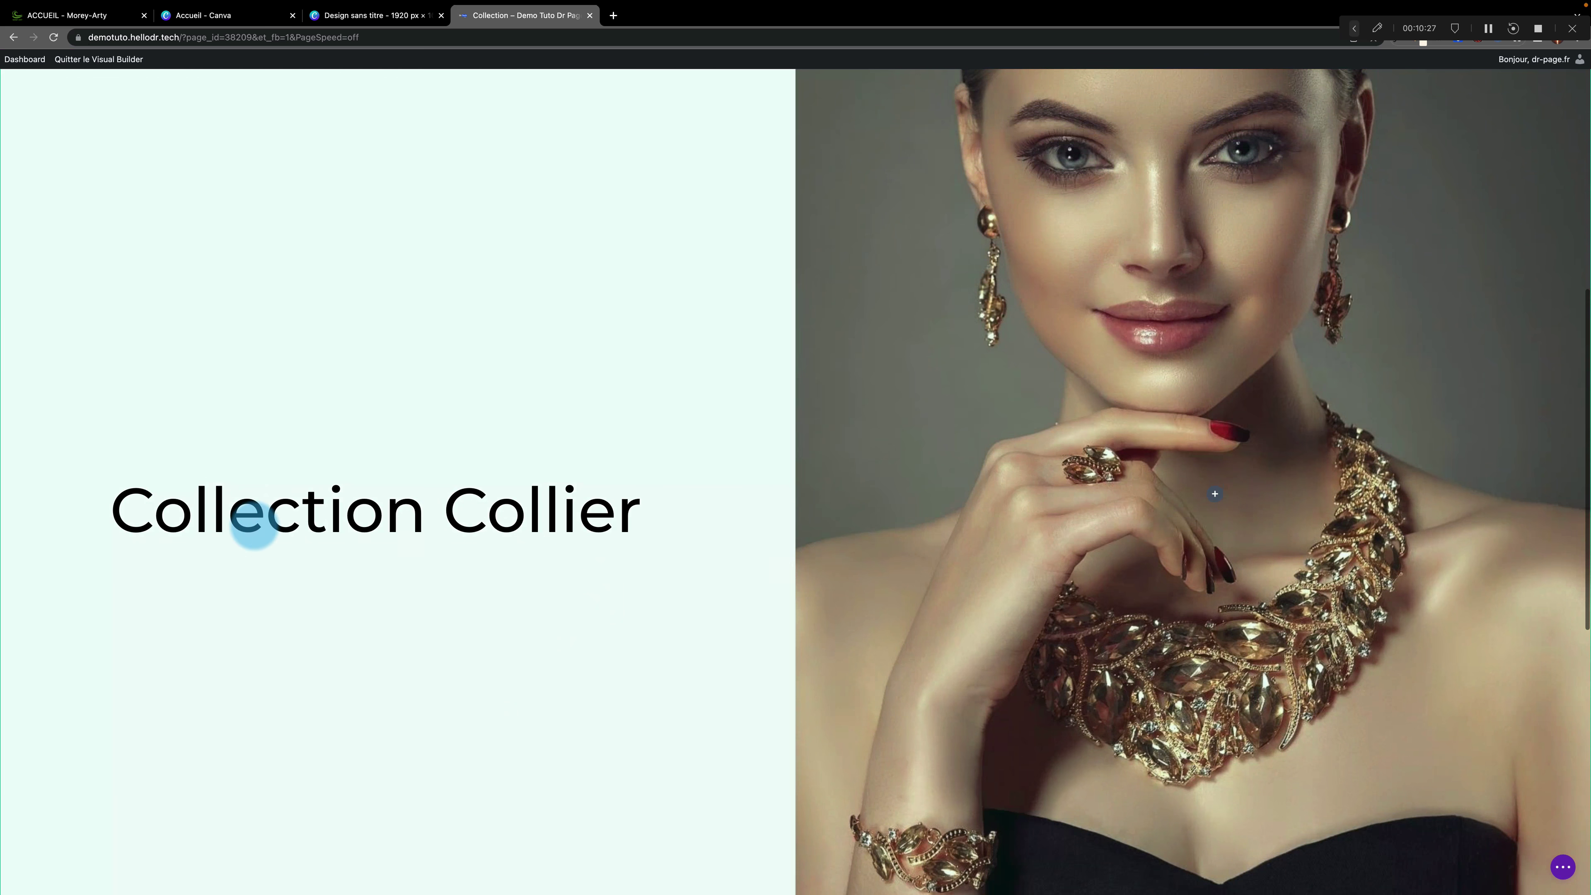
Add a Bouton module below the Collection Collier heading and set its label to "Découvrir"
{"action": "left_click", "coordinate": [362, 518]}
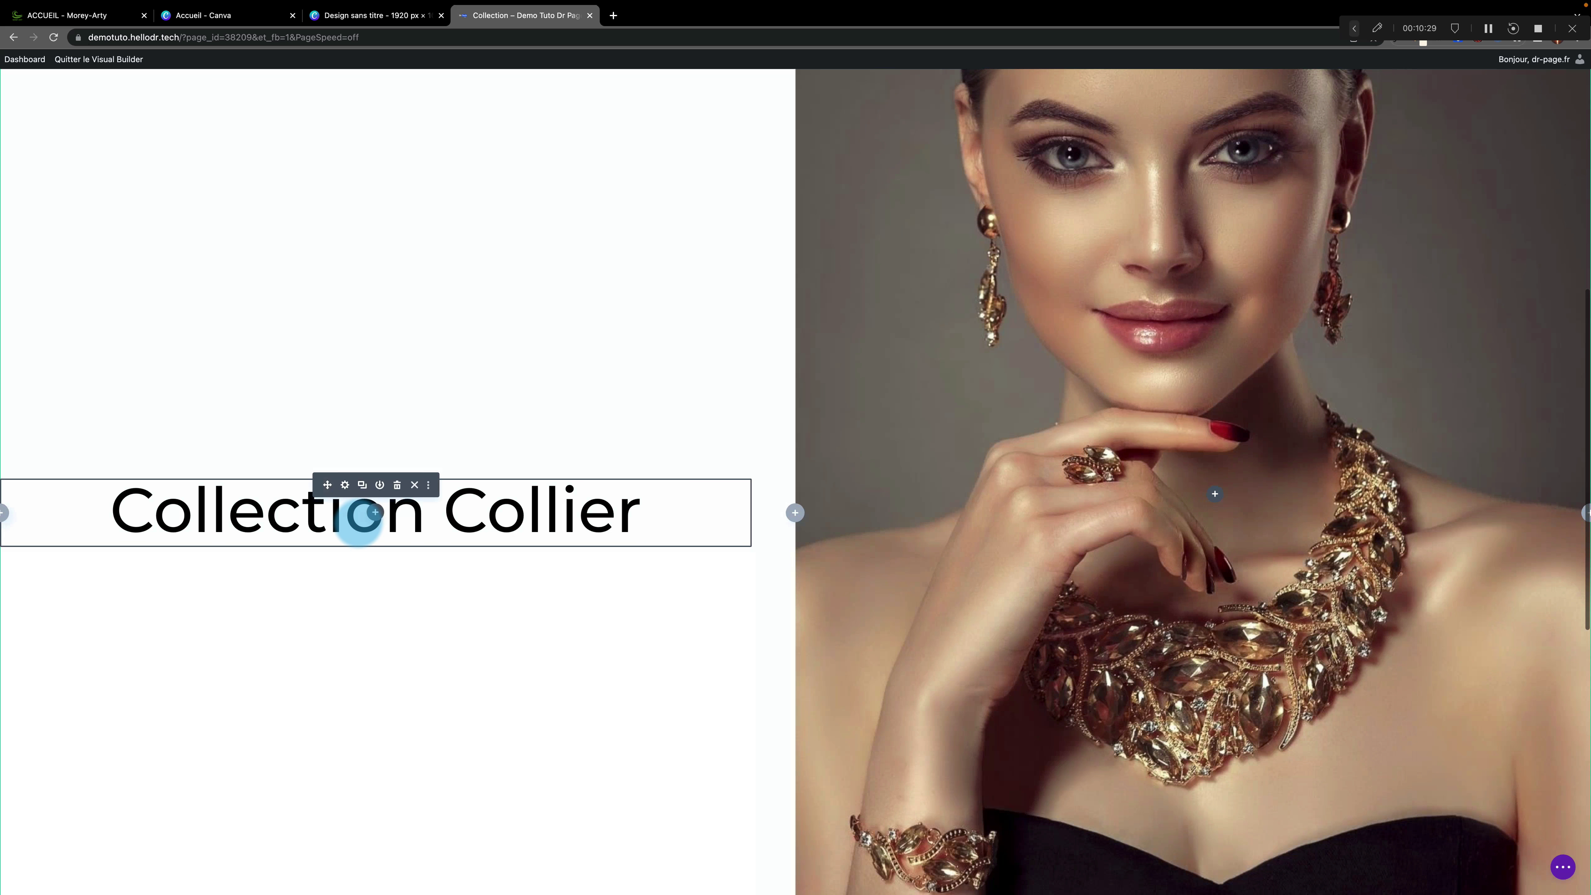
{"action": "left_click", "coordinate": [375, 512]}
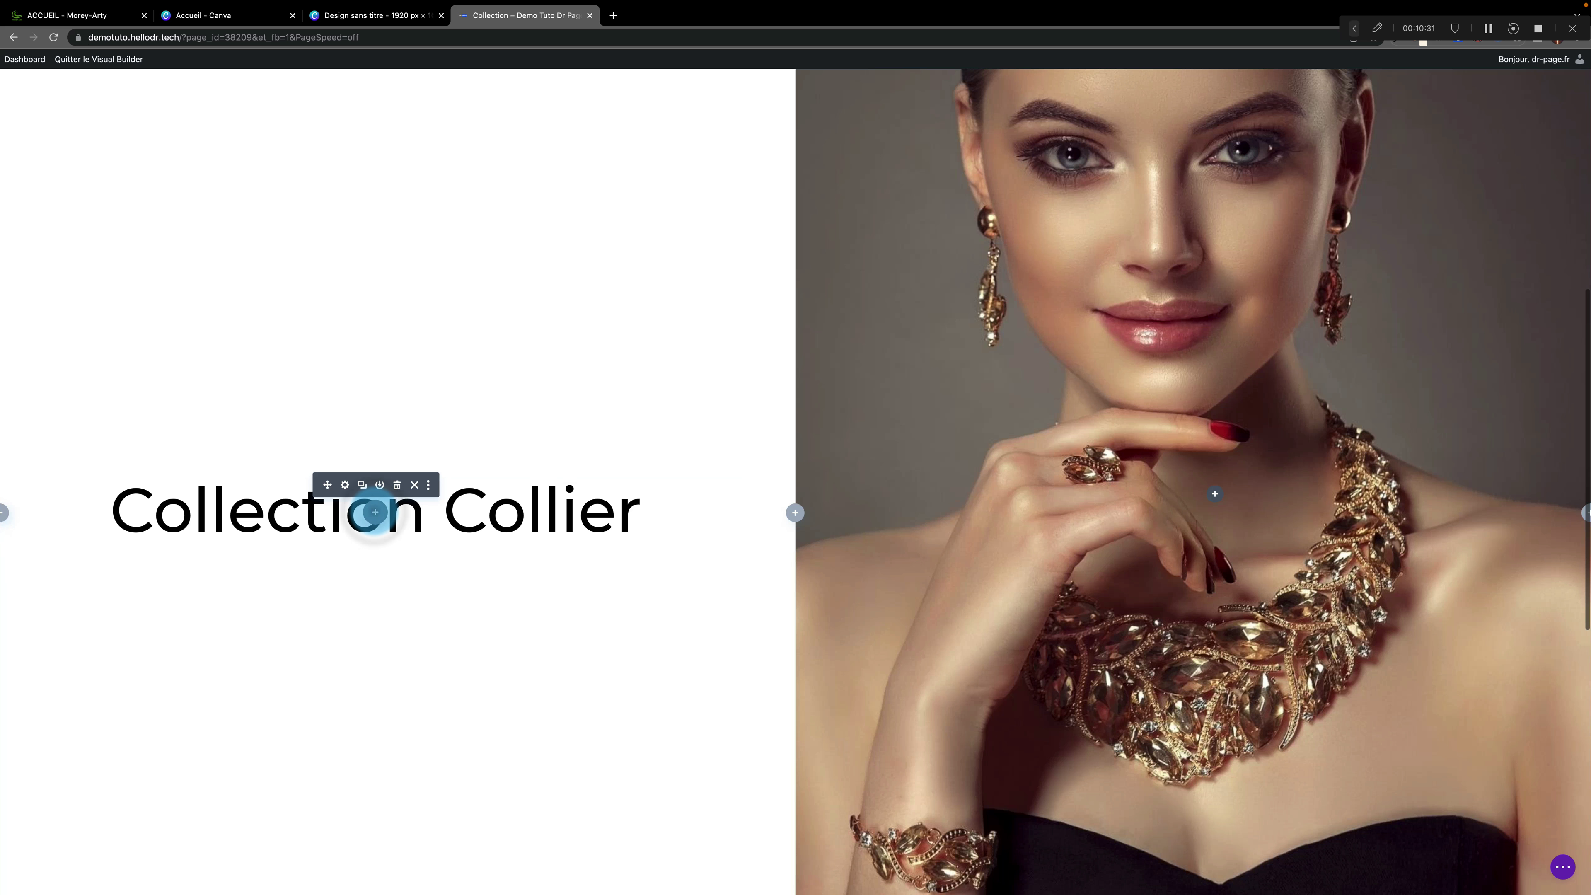
{"action": "left_click", "coordinate": [314, 177]}
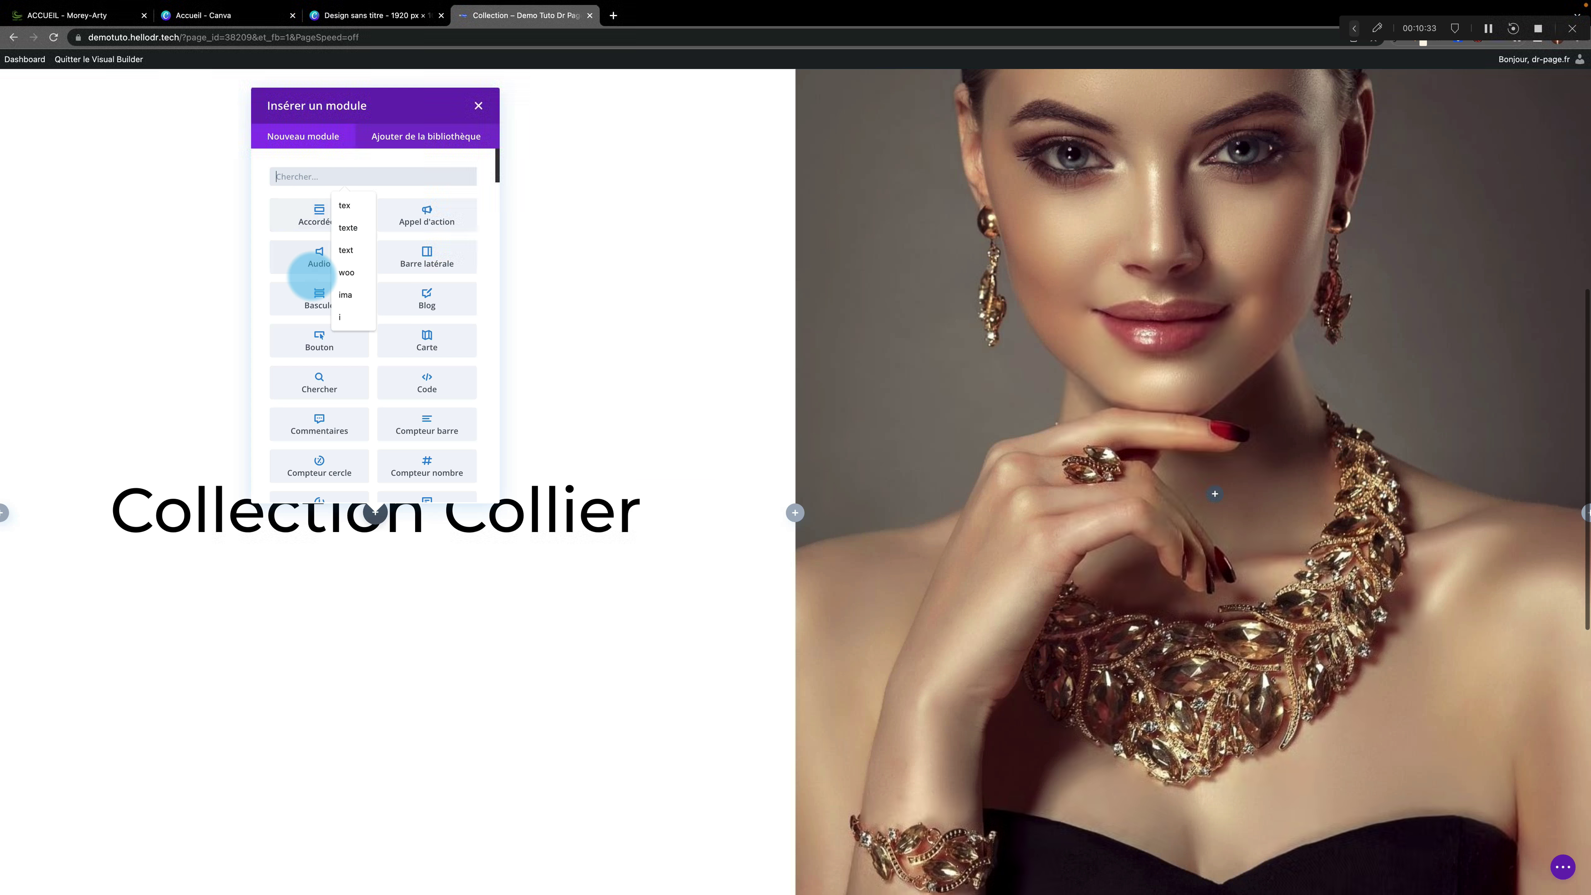
{"action": "left_click", "coordinate": [307, 343]}
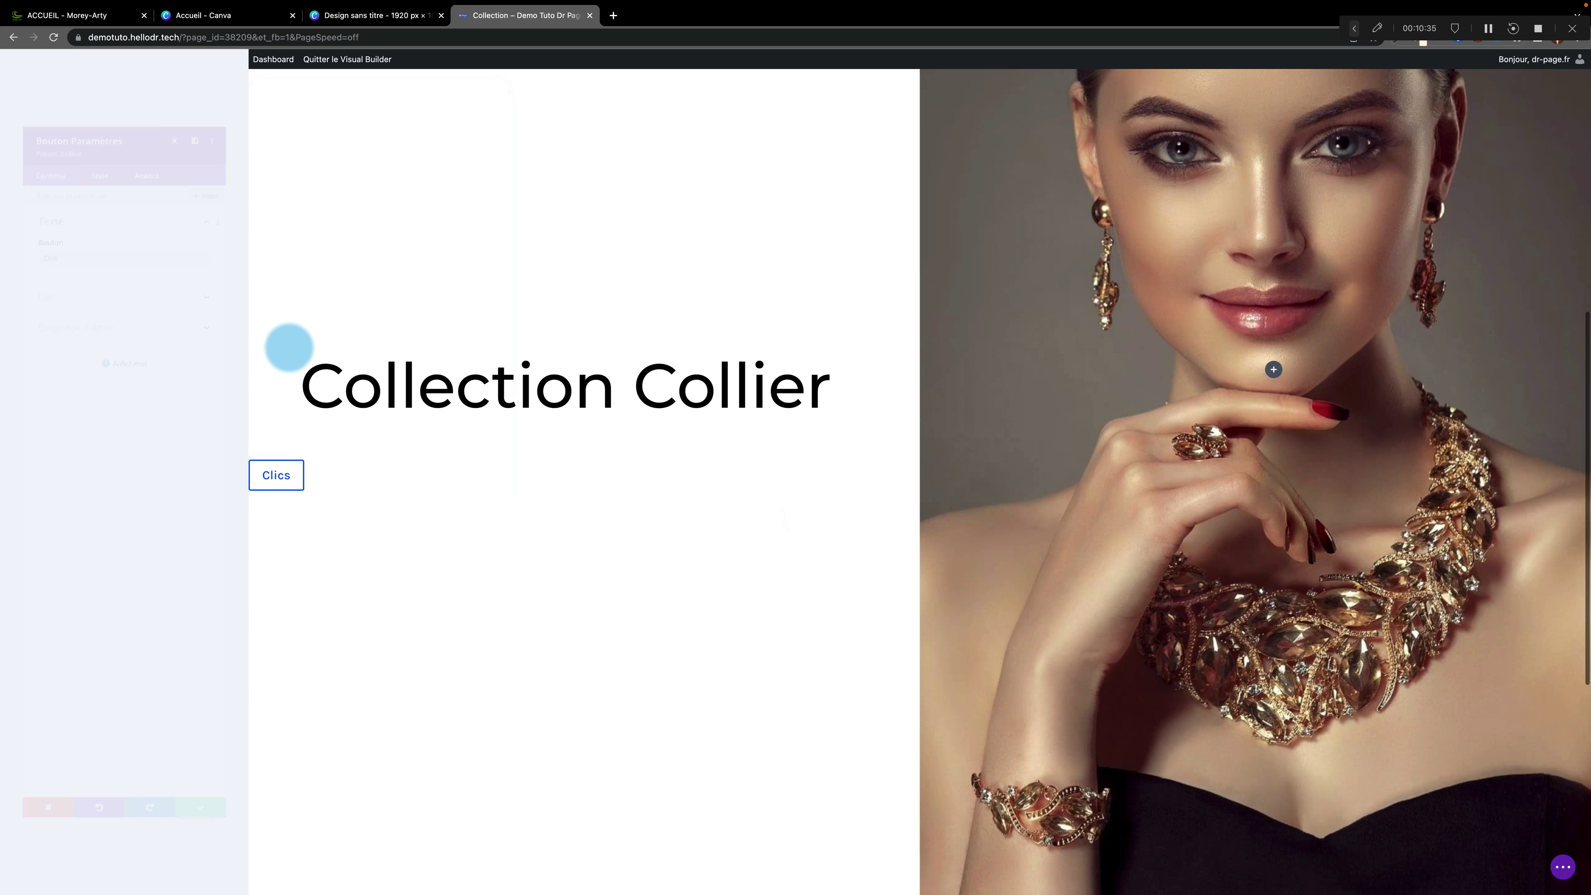
{"action": "left_click_drag", "start_coordinate": [37, 204], "coordinate": [2, 207]}
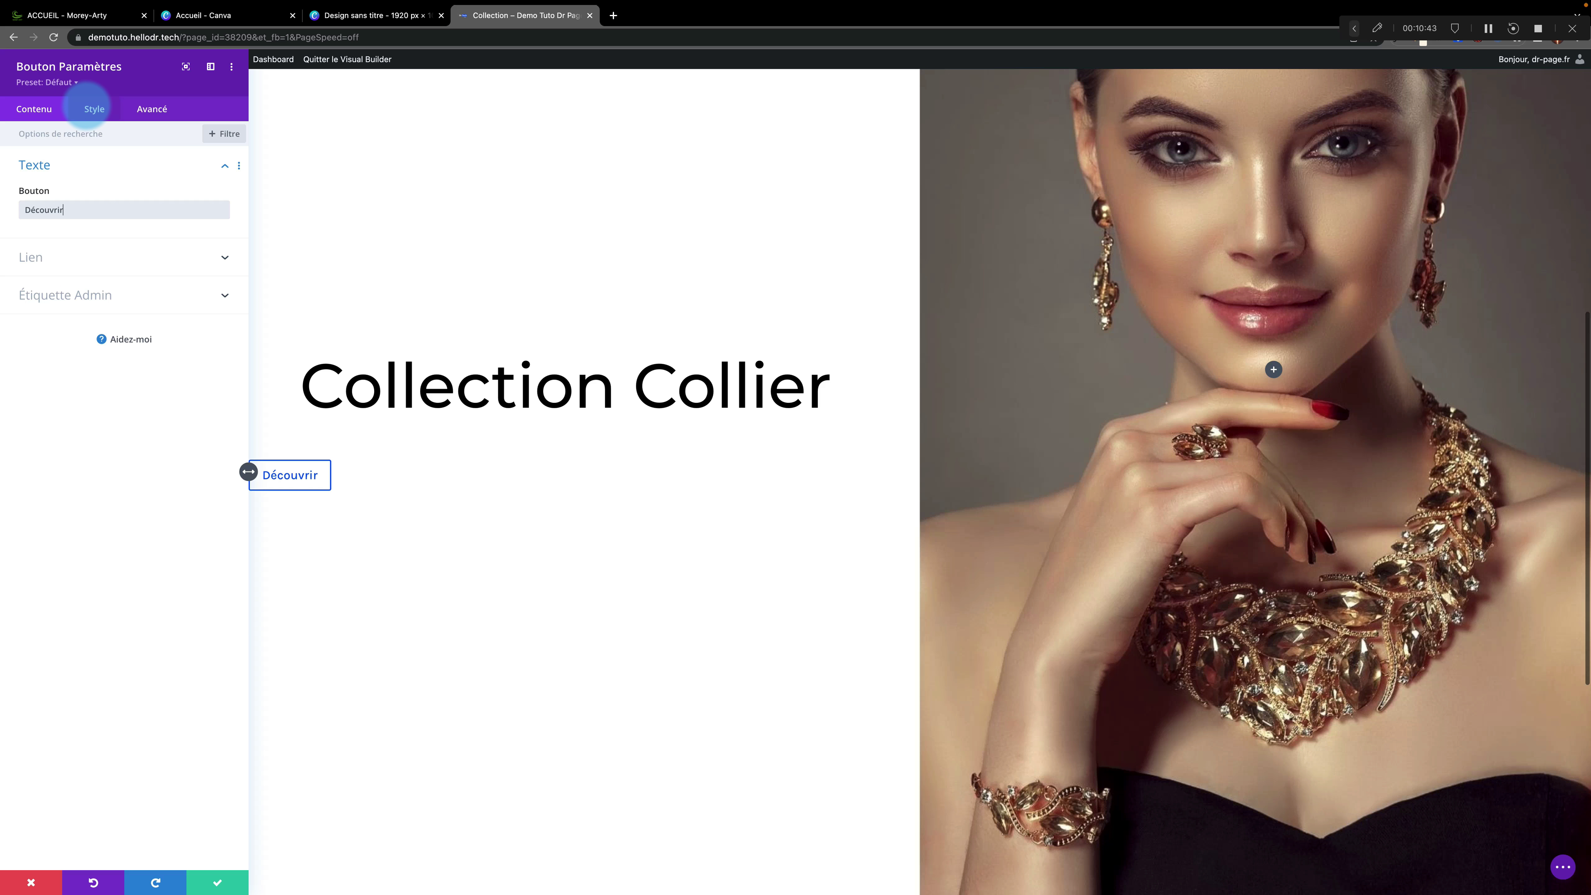
Centre the Découvrir button in its column
{"action": "left_click", "coordinate": [92, 108]}
{"action": "left_click", "coordinate": [45, 163]}
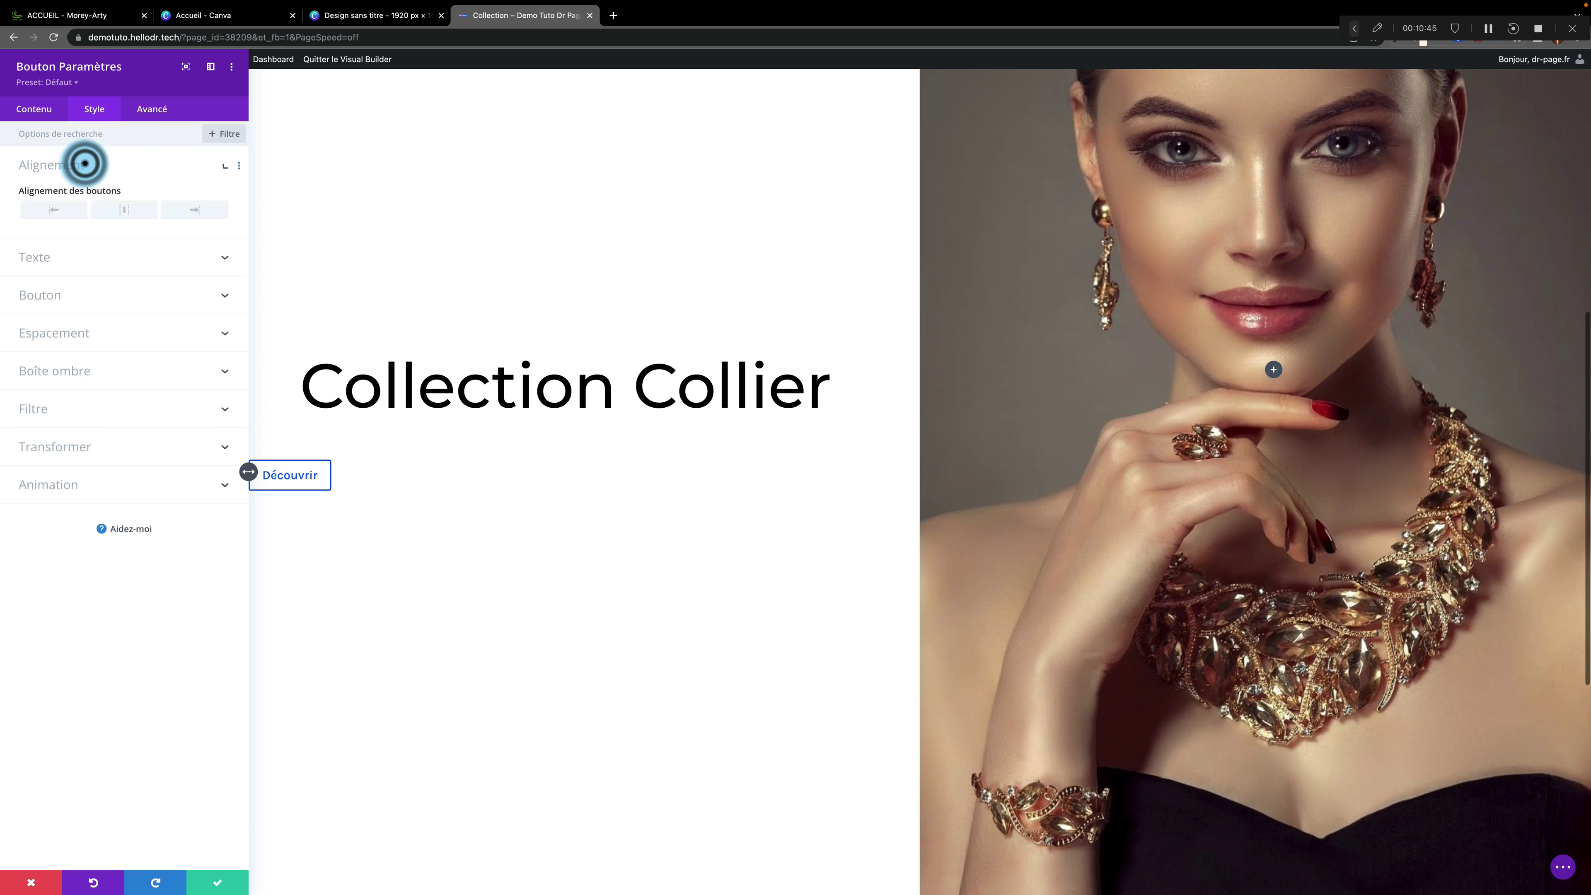
{"action": "left_click", "coordinate": [116, 210]}
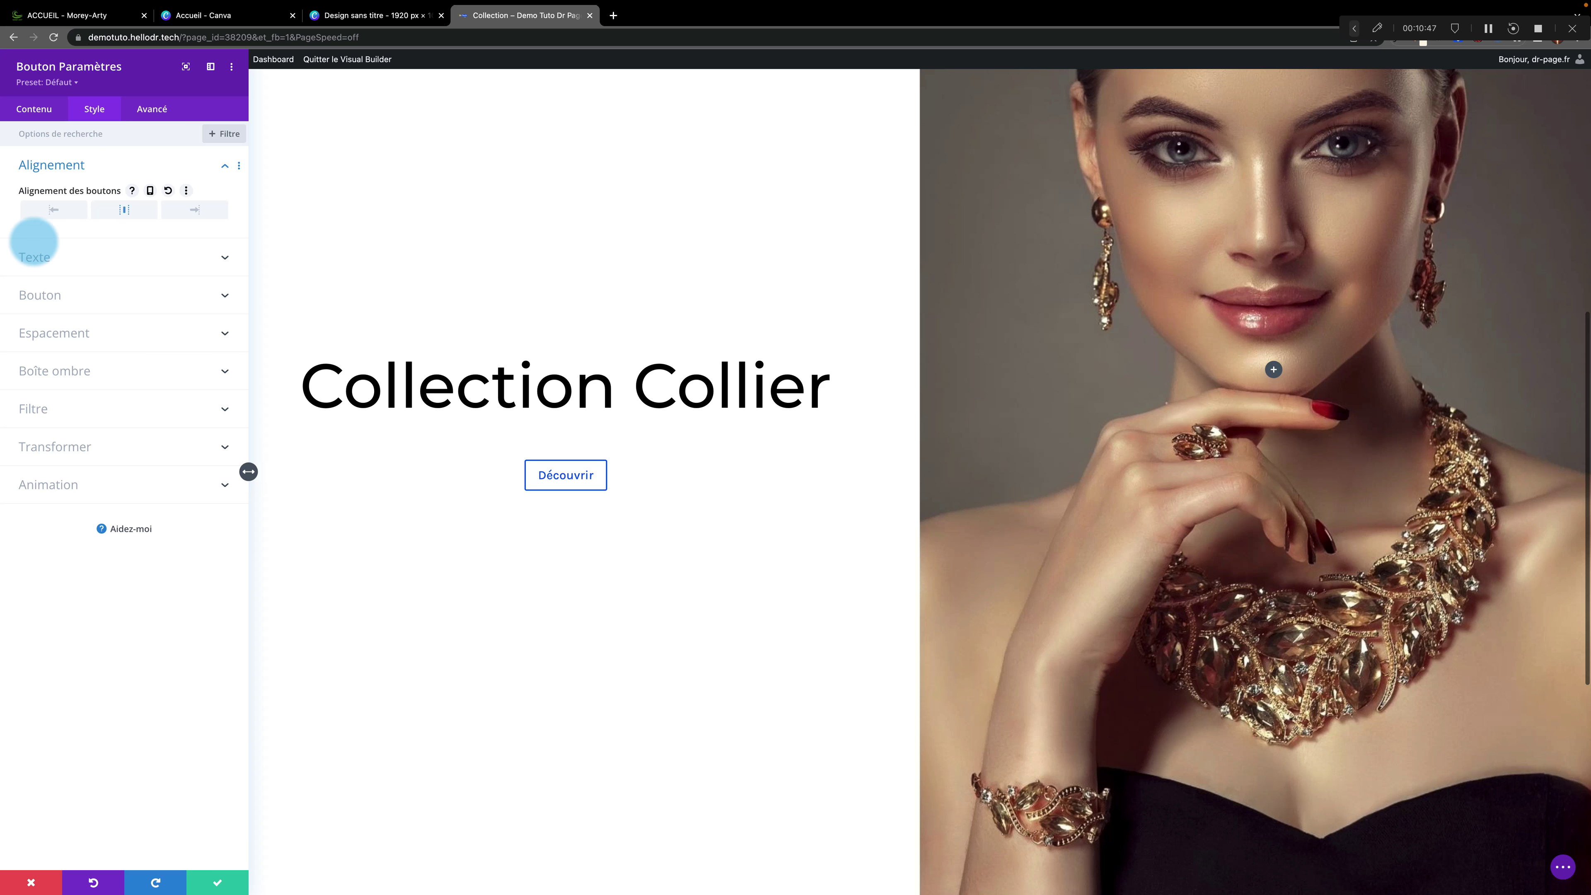
Enable custom styles for the Découvrir button, set its text colour to black, and save the module
{"action": "left_click", "coordinate": [62, 296]}
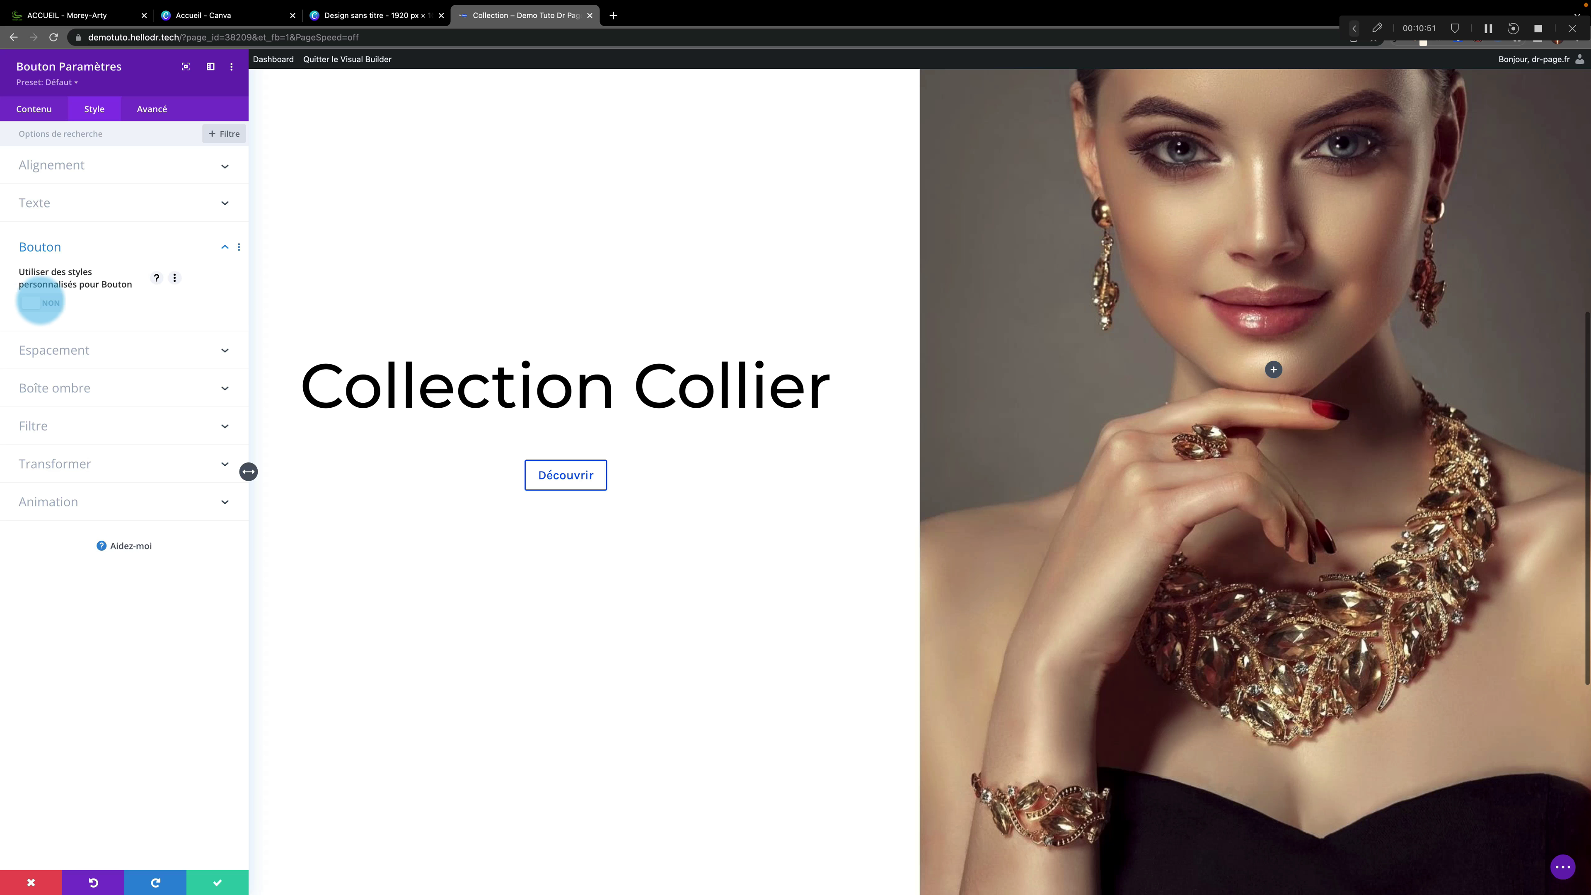
{"action": "left_click", "coordinate": [34, 302]}
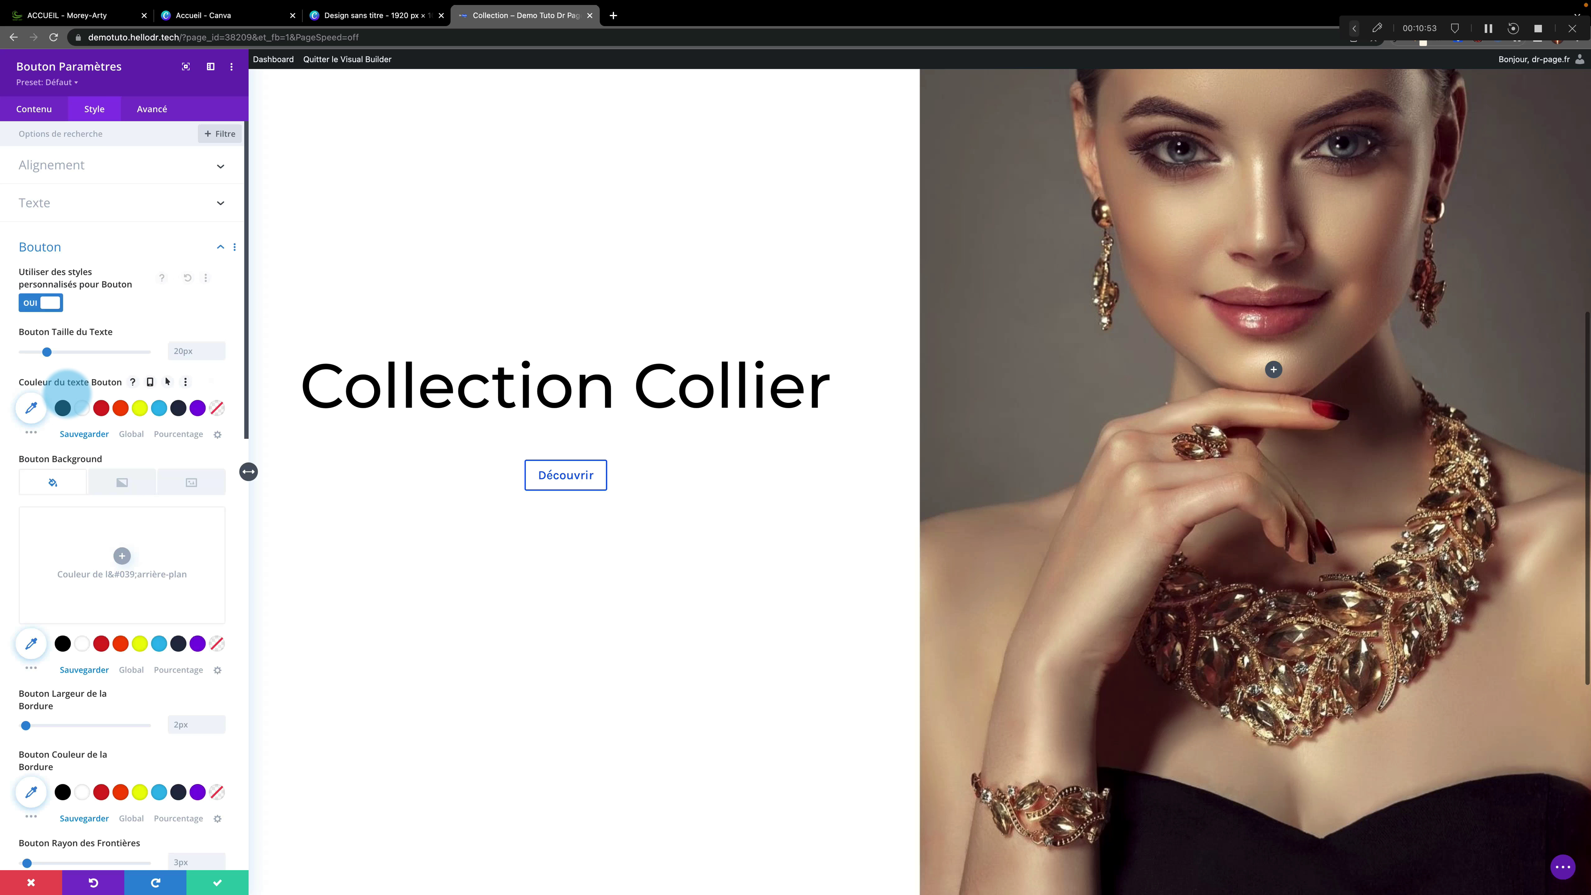
{"action": "left_click", "coordinate": [62, 408]}
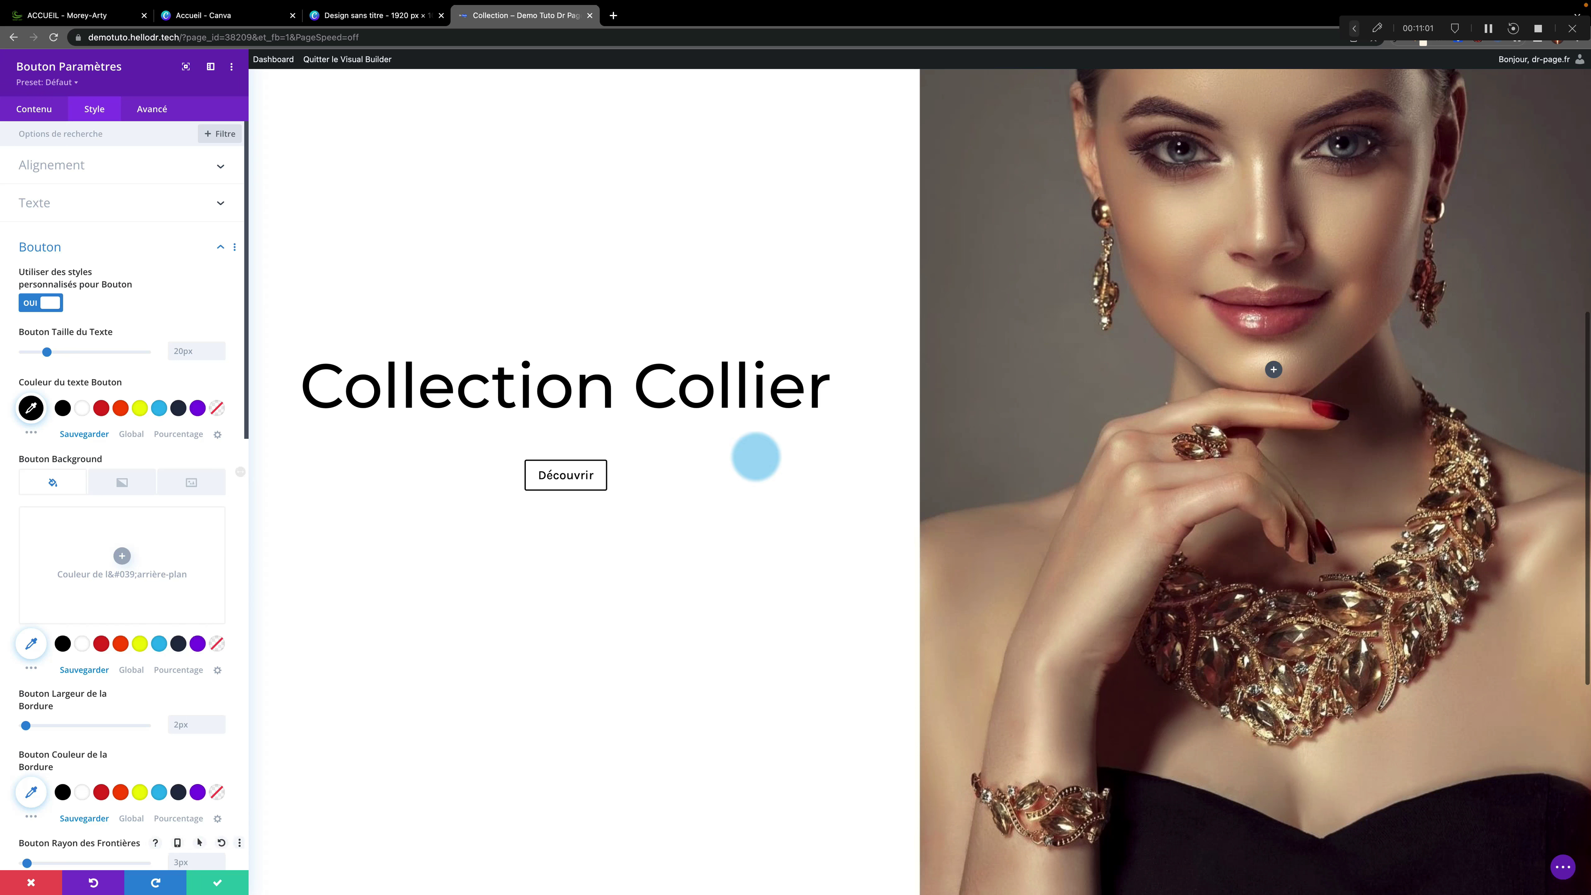
{"action": "left_click", "coordinate": [217, 881]}
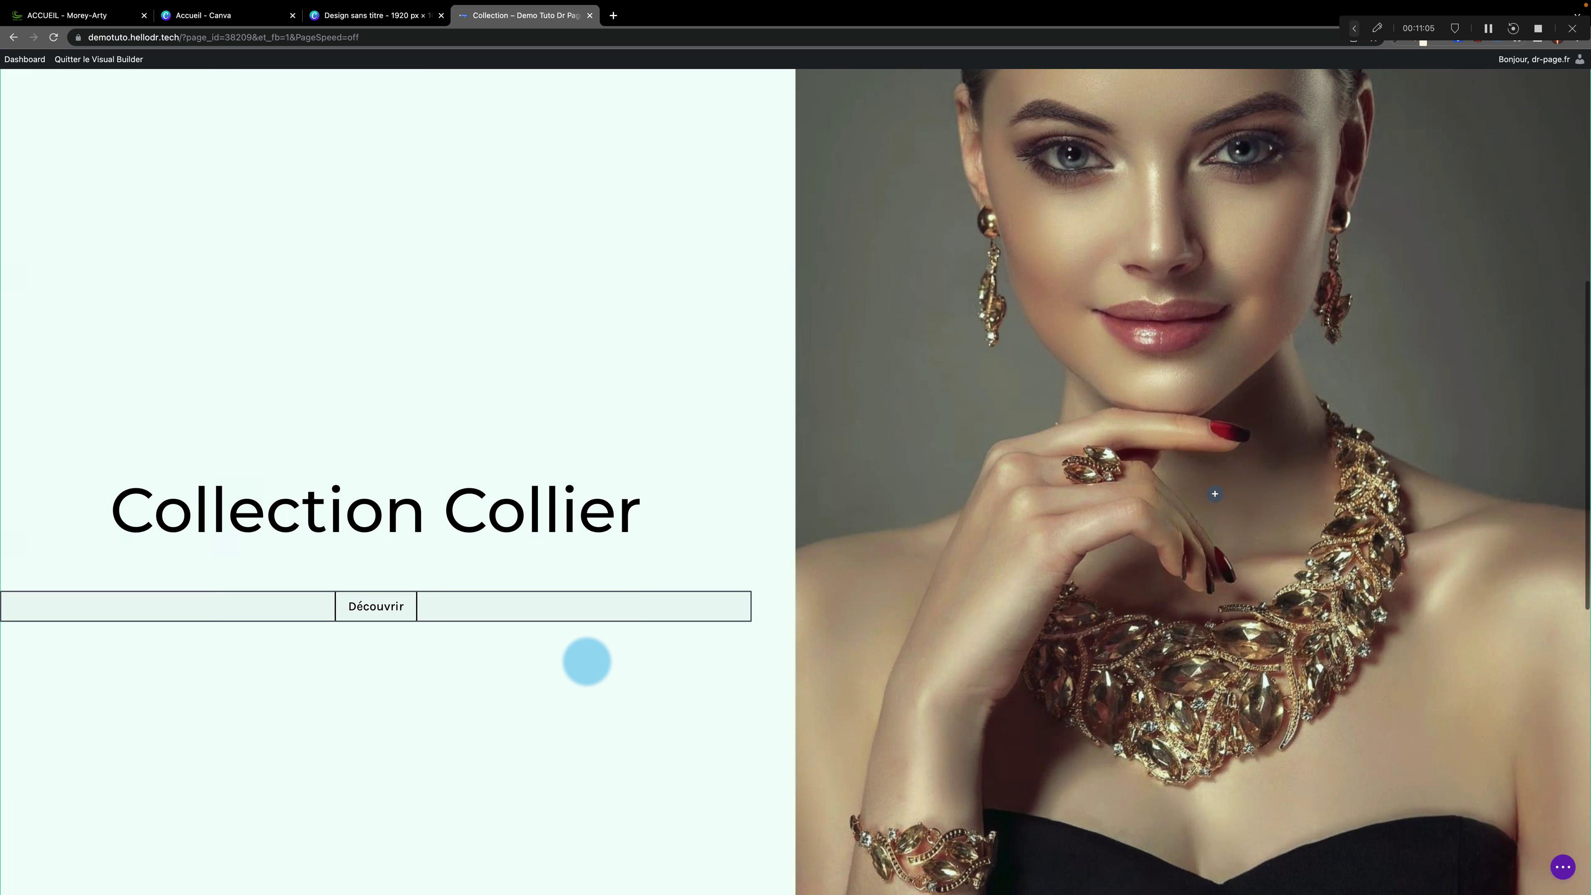
Set the section's top and bottom internal margin (Marge interne) to 0px and save the section
{"action": "scroll", "coordinate": [587, 661], "scroll_direction": "down", "scroll_amount": 5}
{"action": "scroll", "coordinate": [587, 661], "scroll_direction": "up", "scroll_amount": 10}
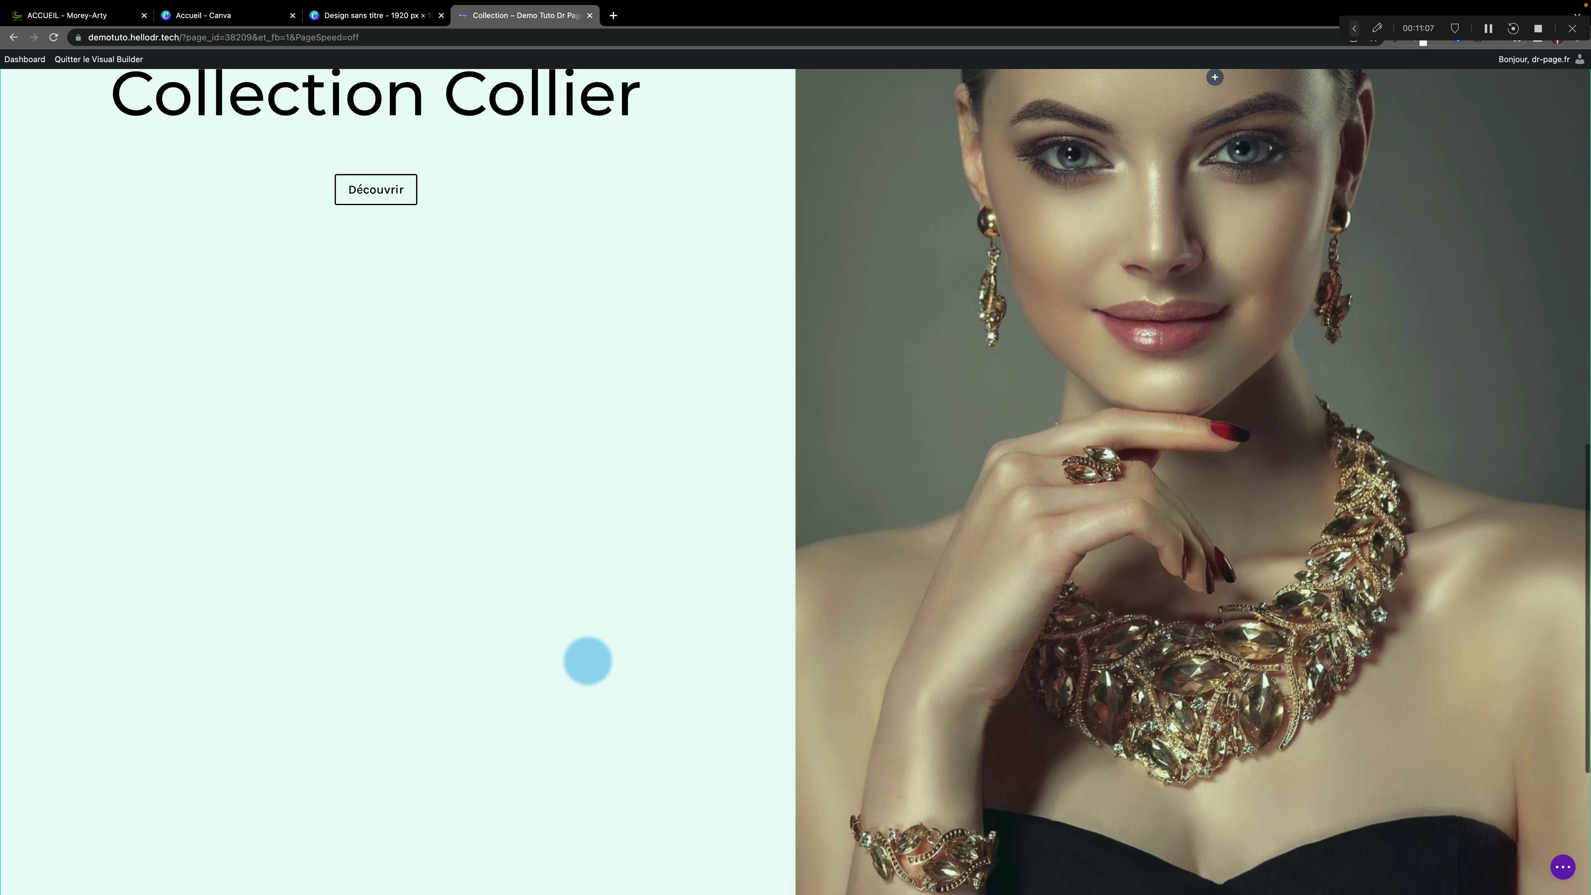
{"action": "scroll", "coordinate": [587, 661], "scroll_direction": "down", "scroll_amount": 10}
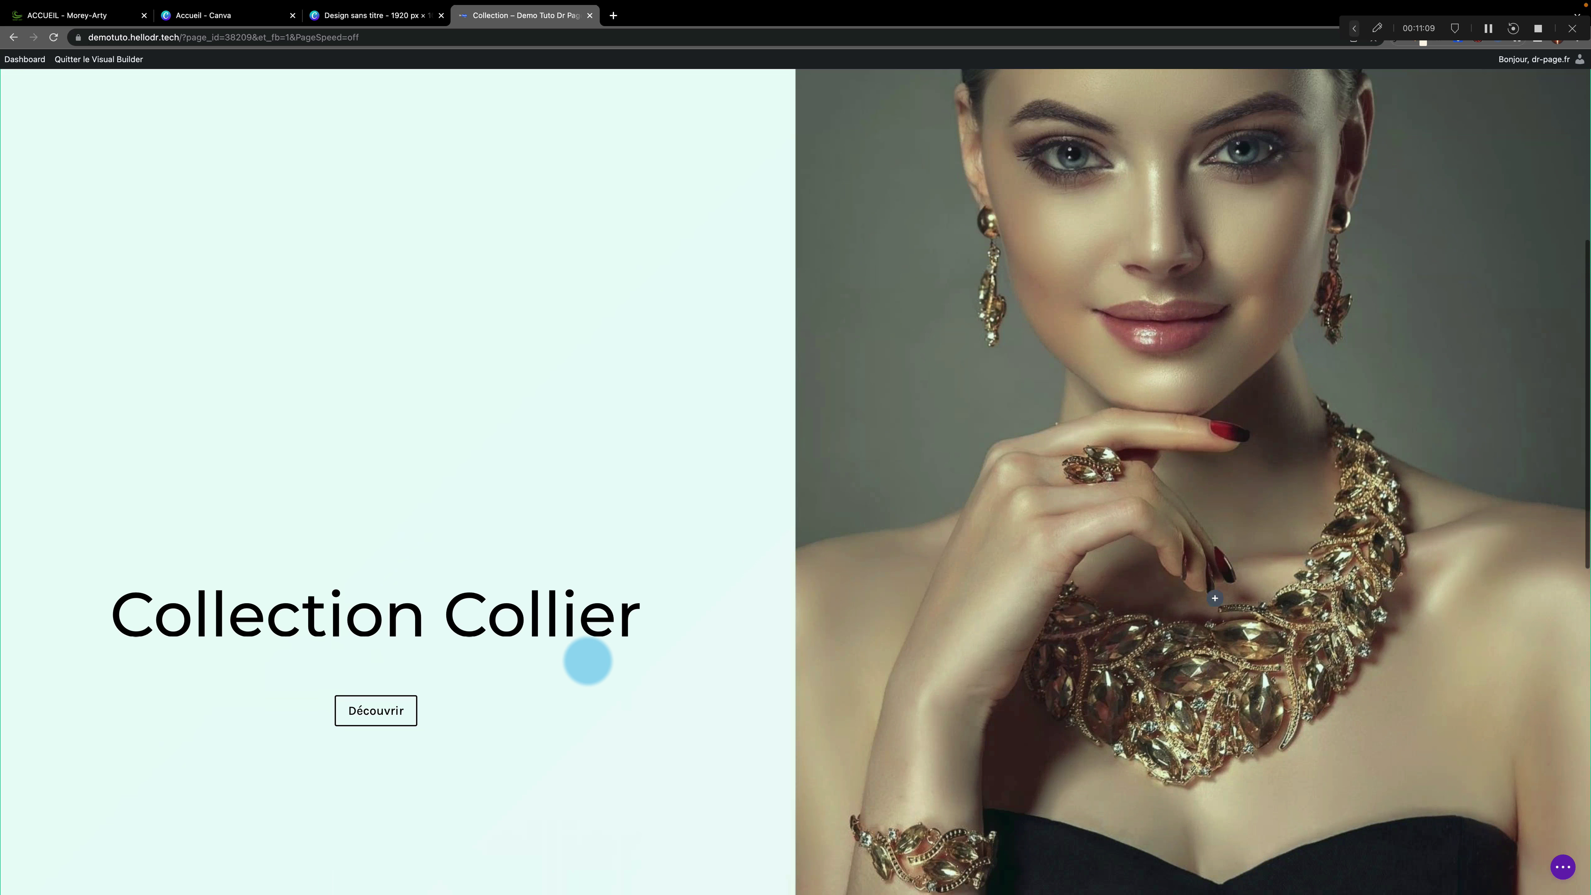
{"action": "scroll", "coordinate": [587, 661], "scroll_direction": "up", "scroll_amount": 10}
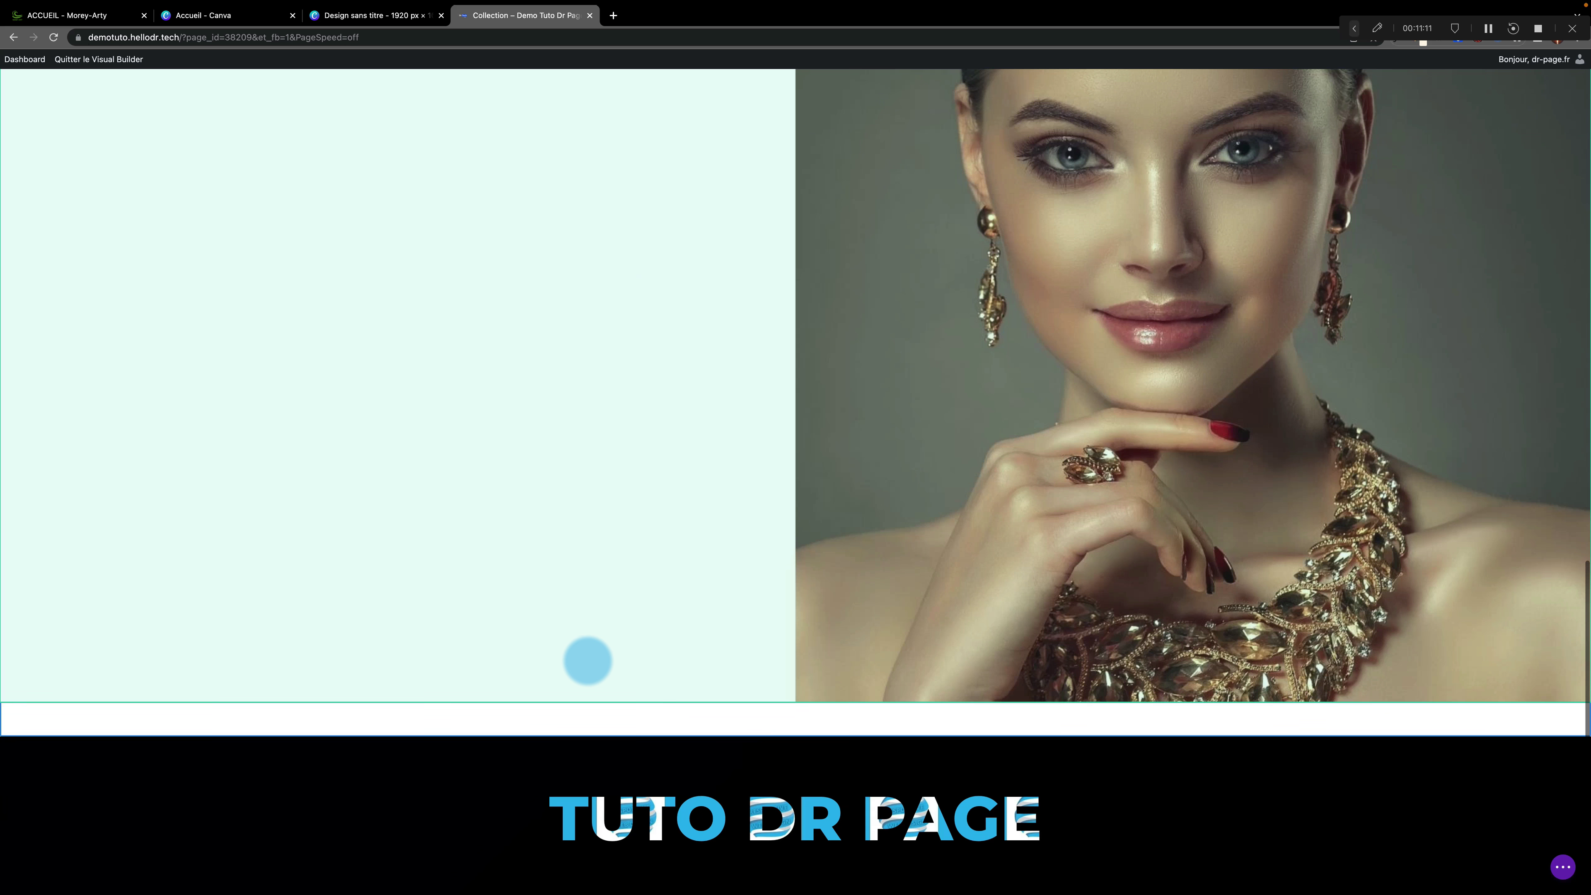
{"action": "scroll", "coordinate": [587, 661], "scroll_direction": "down", "scroll_amount": 5}
{"action": "scroll", "coordinate": [587, 662], "scroll_direction": "up", "scroll_amount": 5}
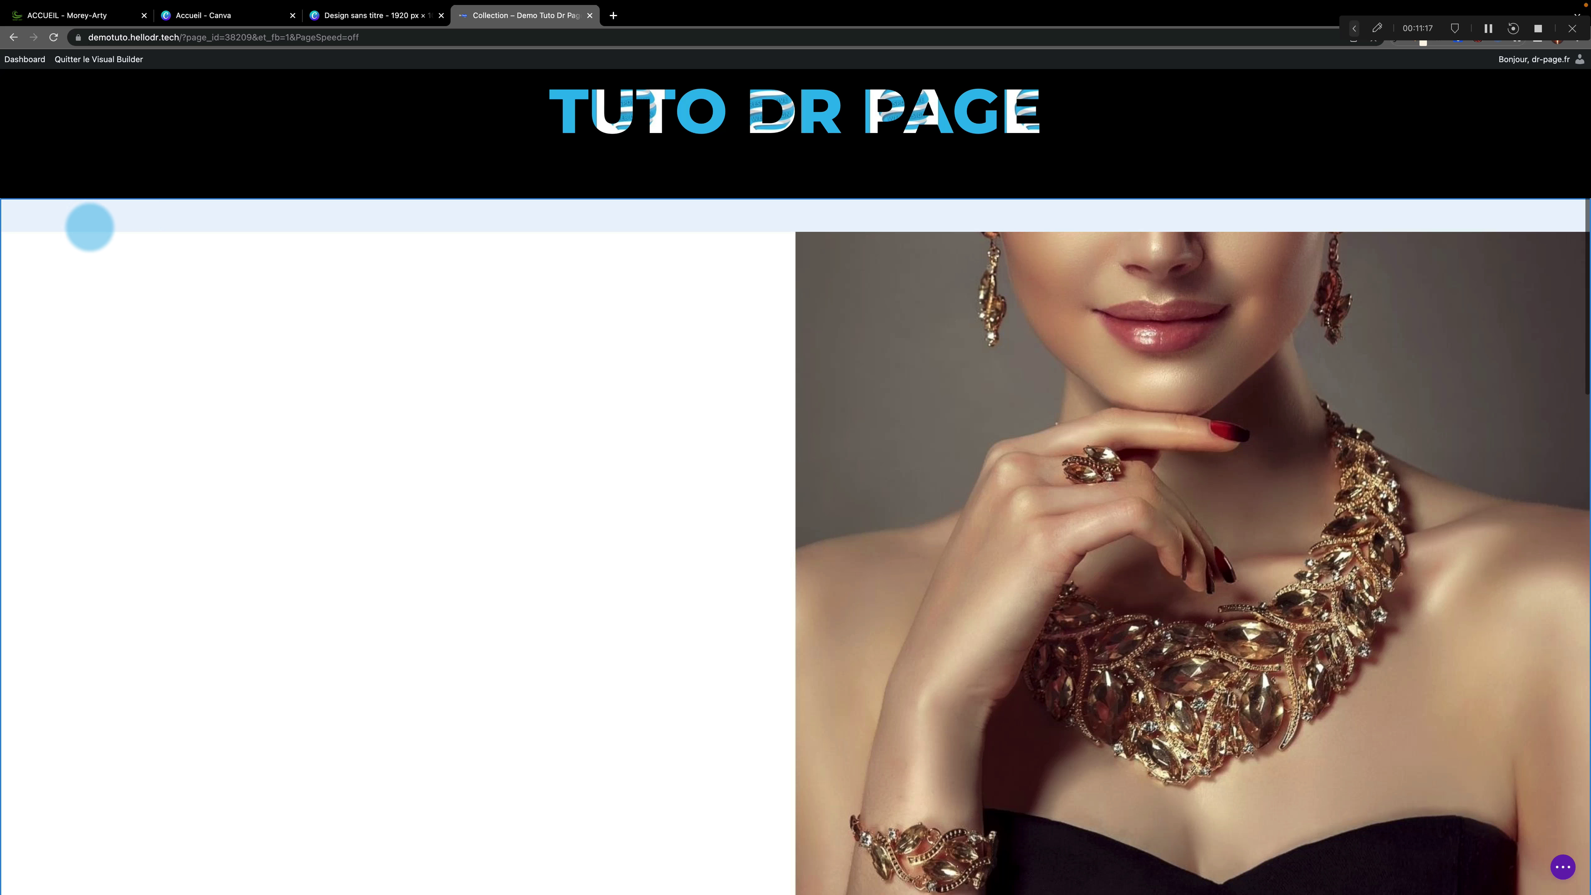
{"action": "mouse_move", "coordinate": [44, 210]}
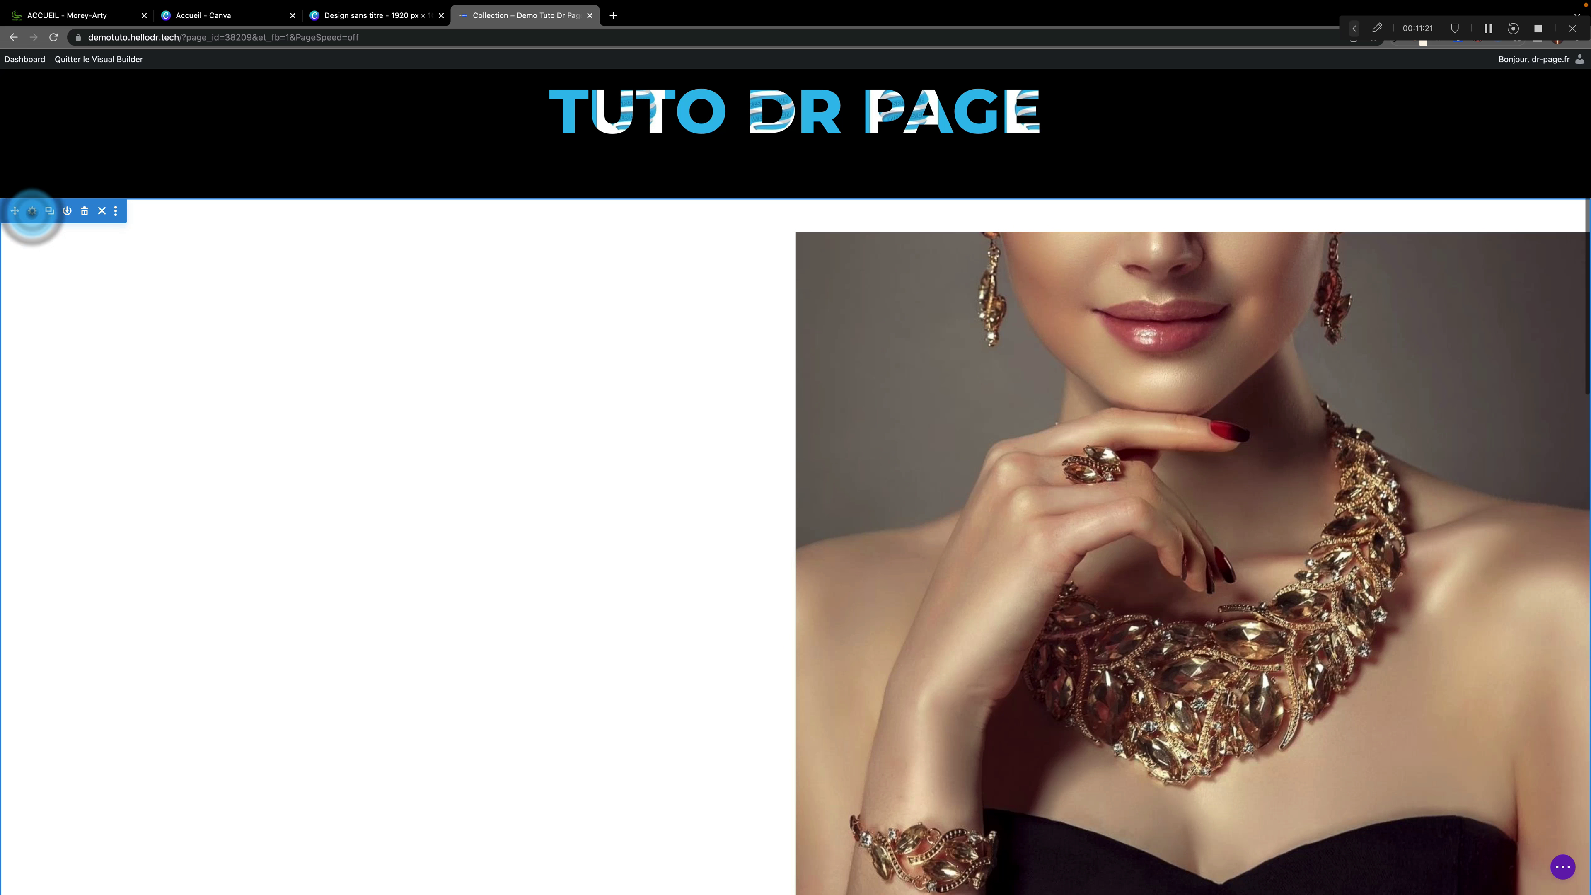
{"action": "left_click", "coordinate": [32, 211]}
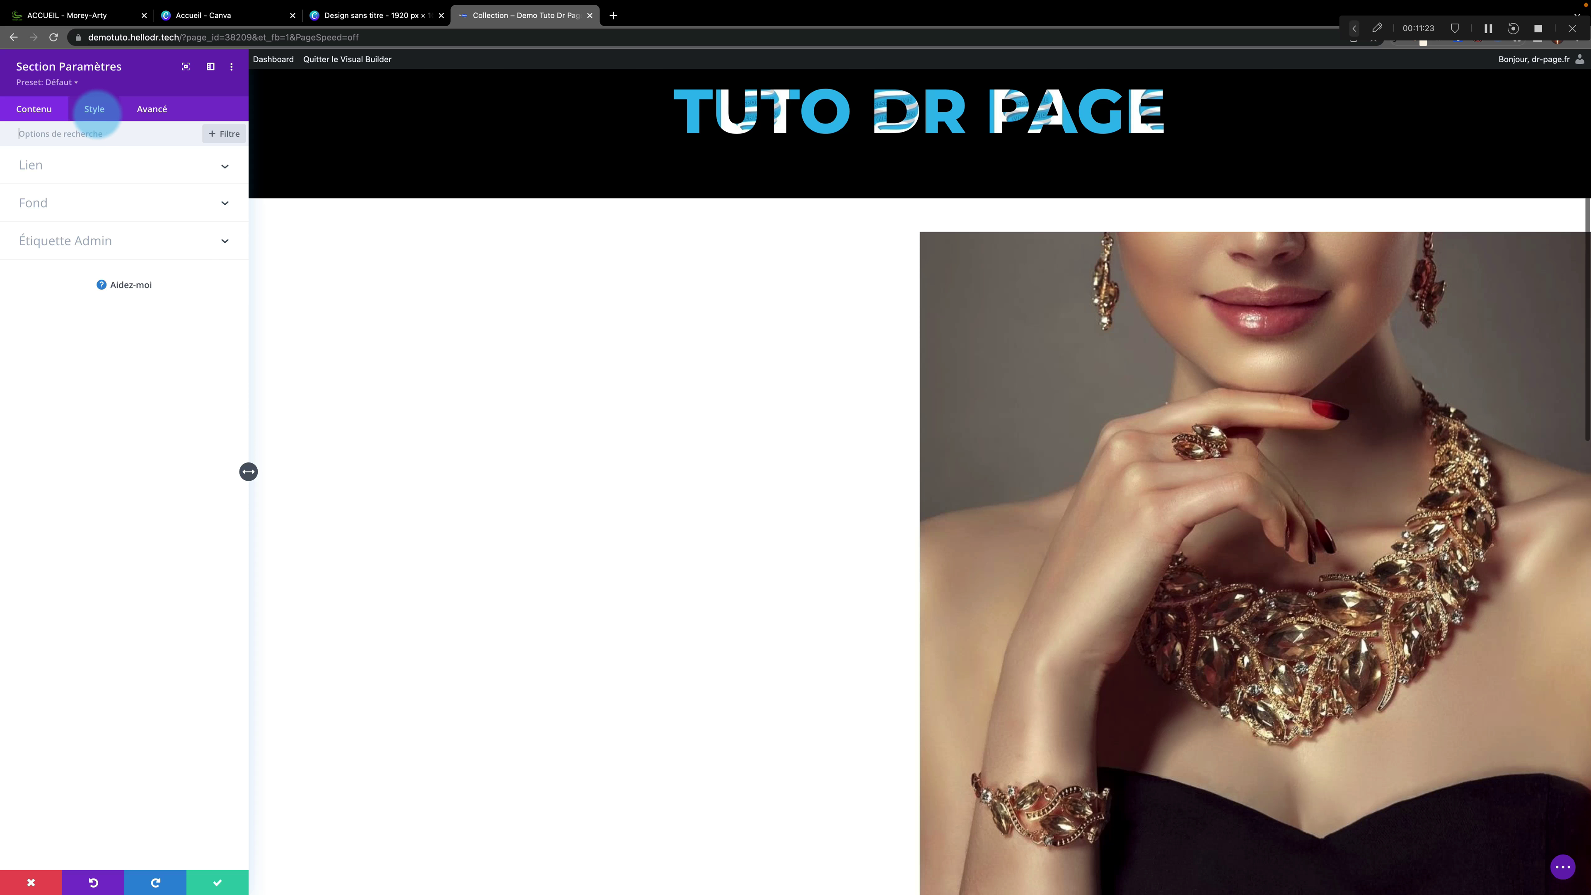
{"action": "left_click", "coordinate": [95, 110]}
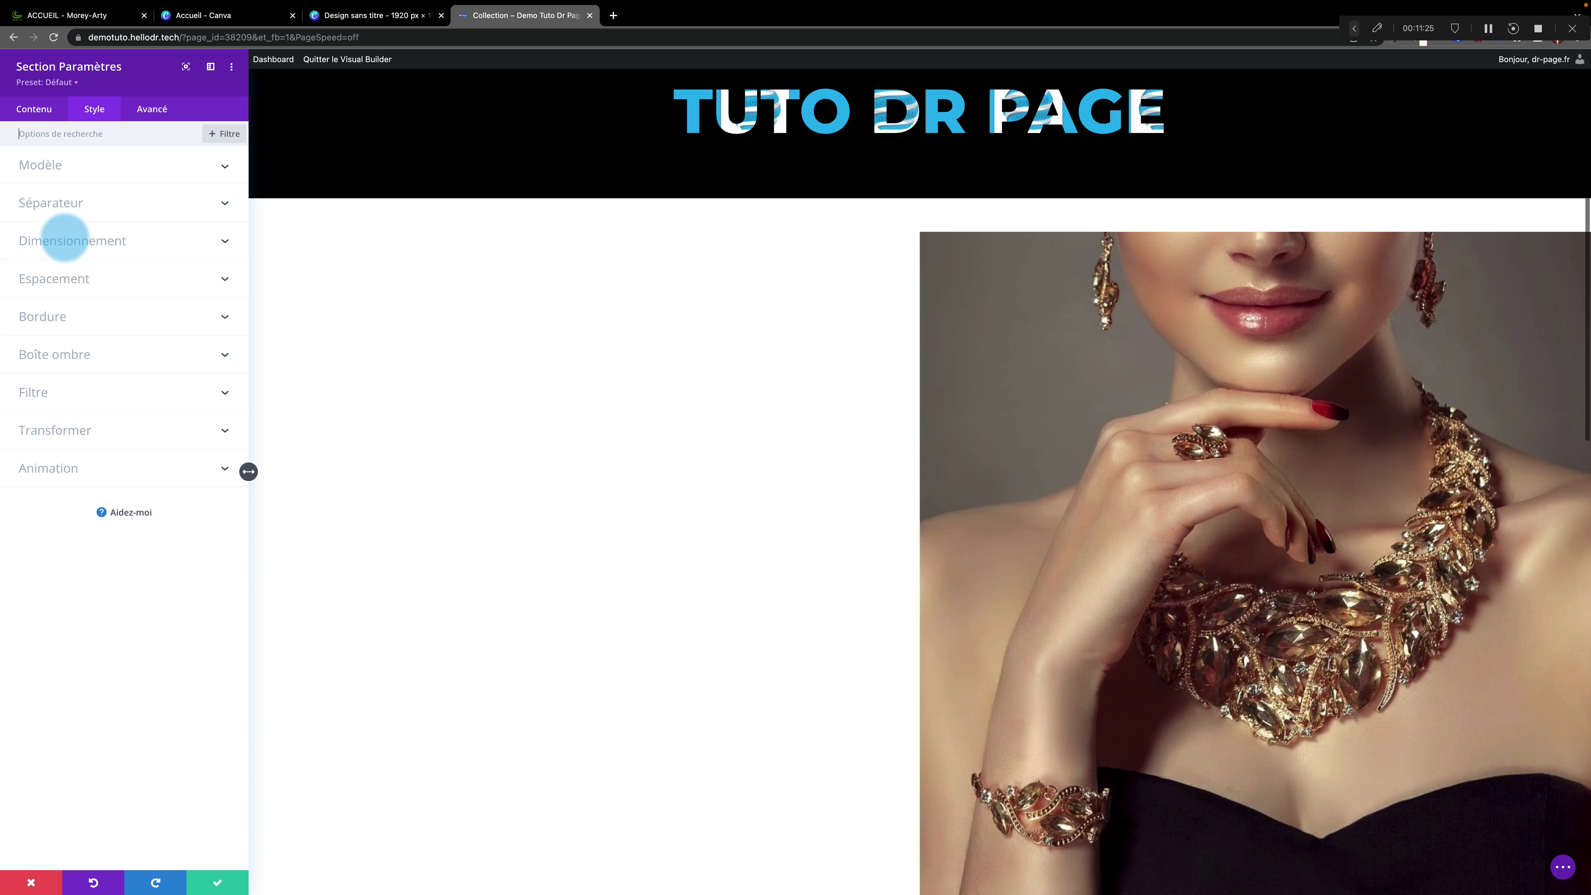
{"action": "left_click", "coordinate": [96, 278]}
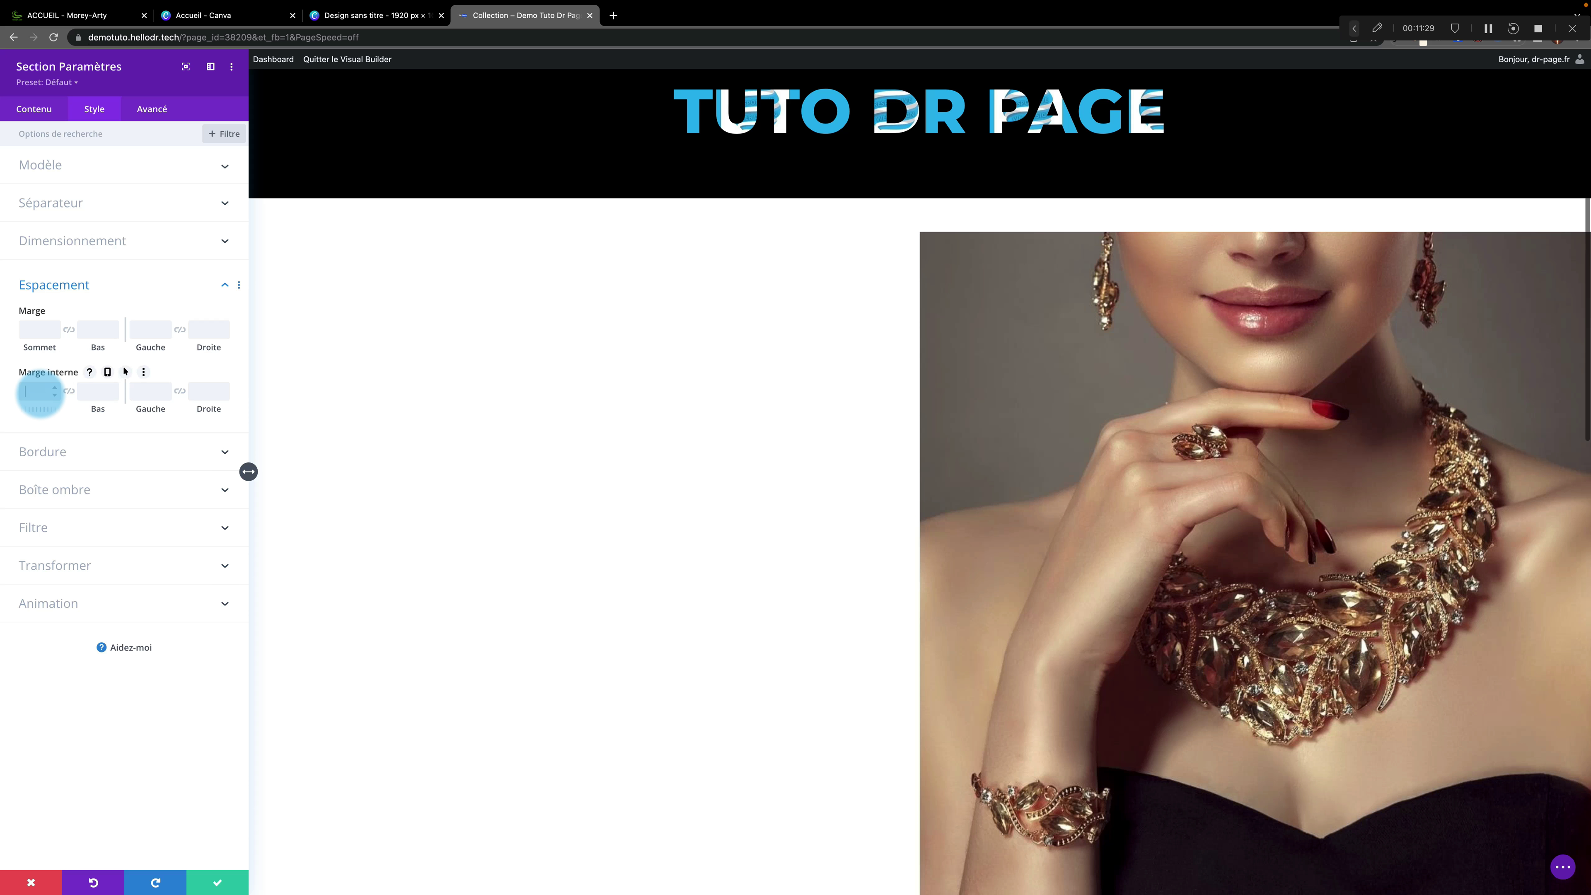
{"action": "type", "text": "px"}
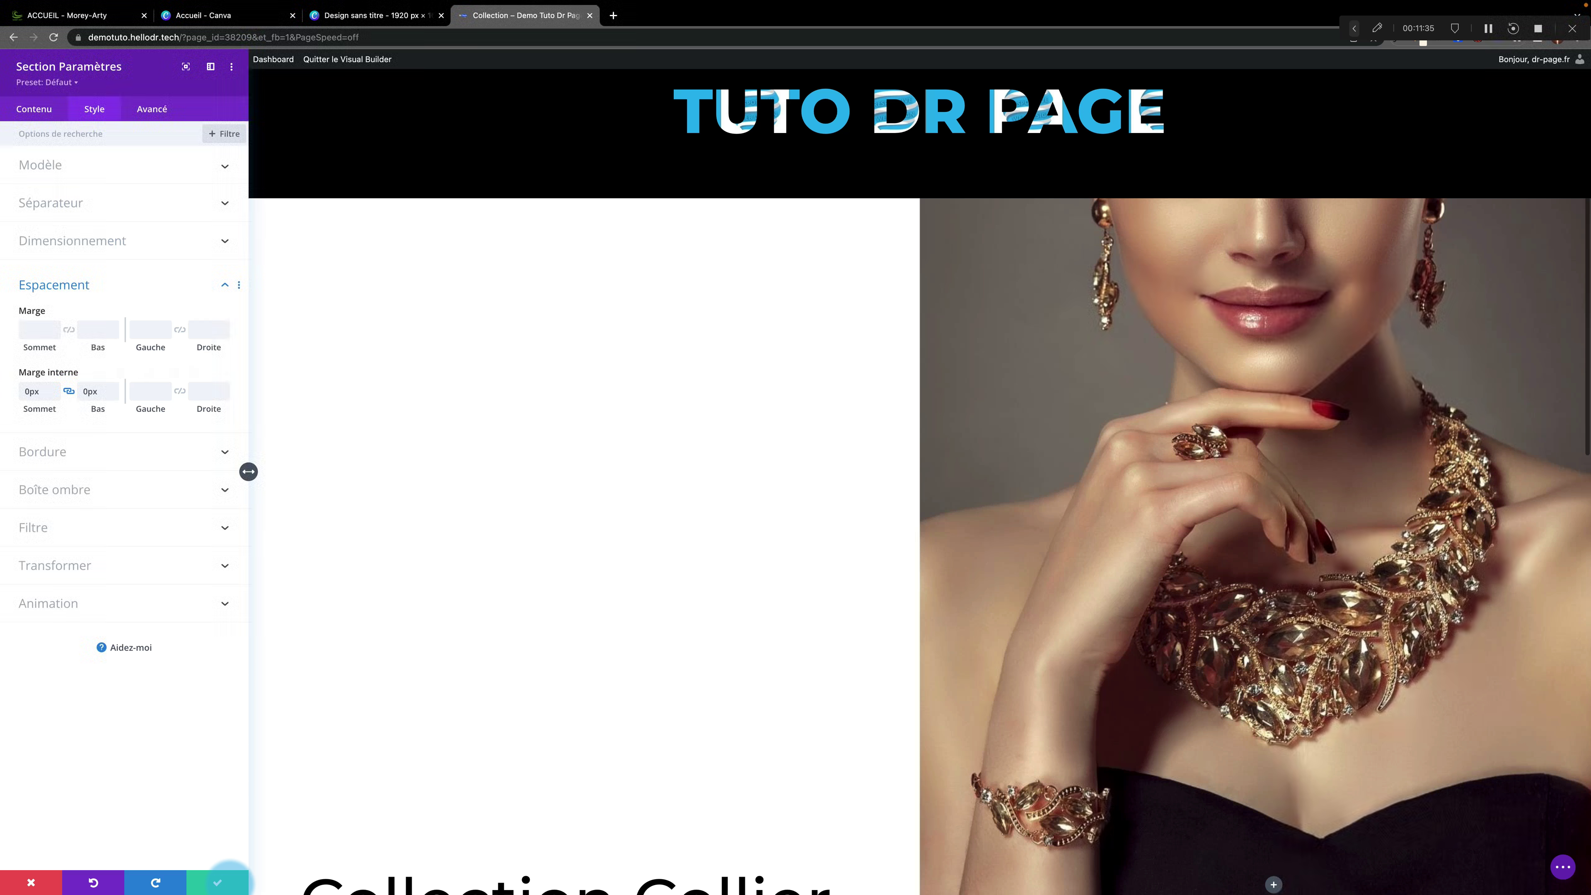
{"action": "left_click", "coordinate": [223, 882]}
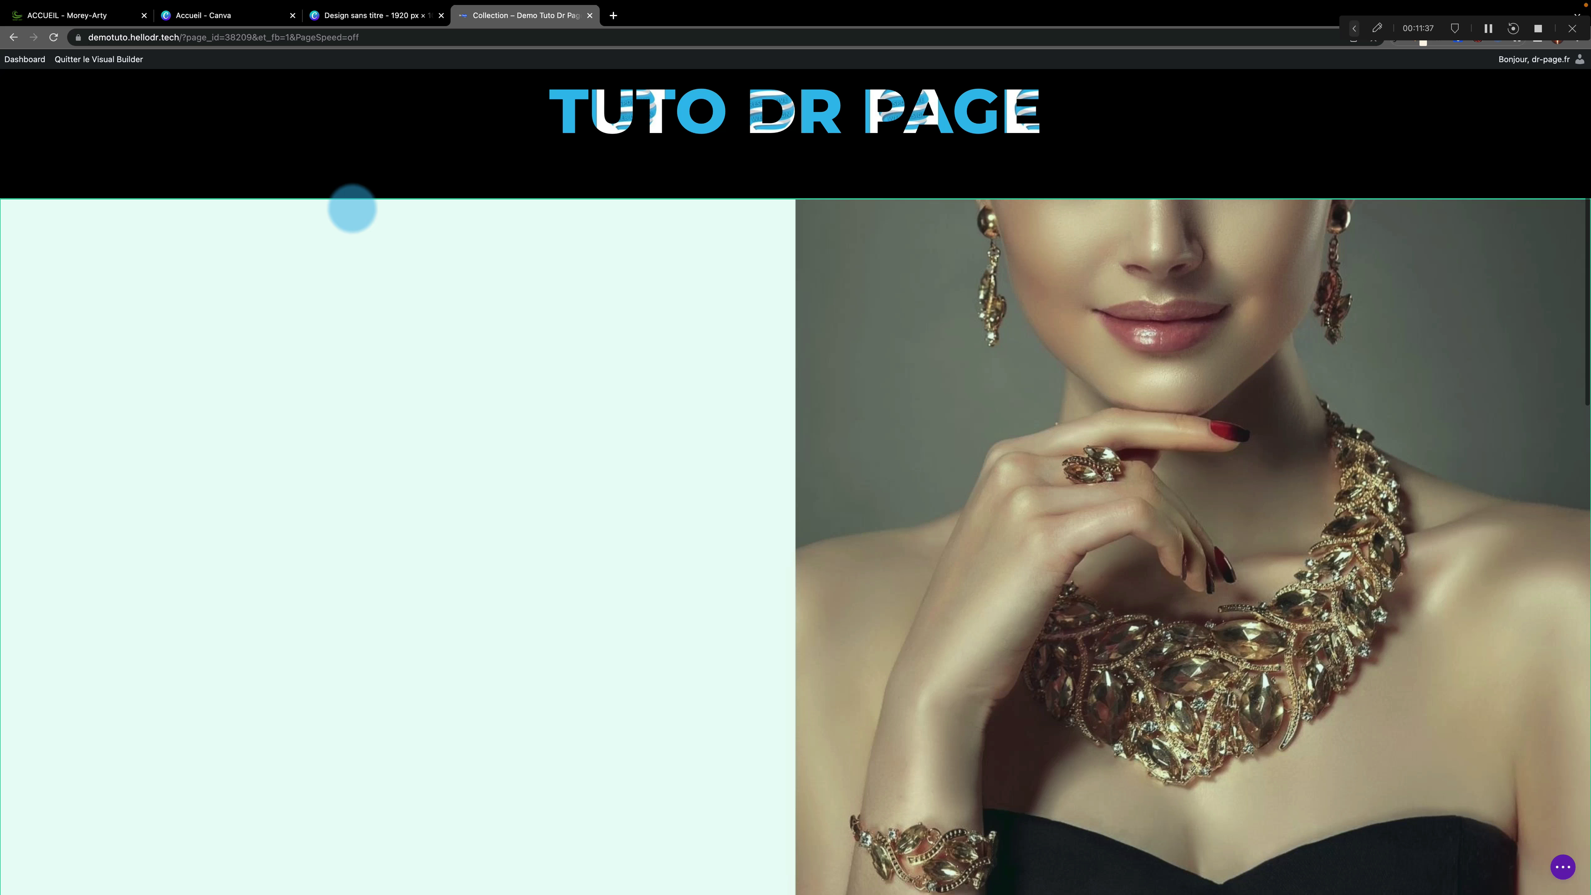
Examine how the Collection Collier heading and Découvrir button scroll beside the fixed jewellery background
{"action": "scroll", "coordinate": [580, 425], "scroll_direction": "down", "scroll_amount": 10}
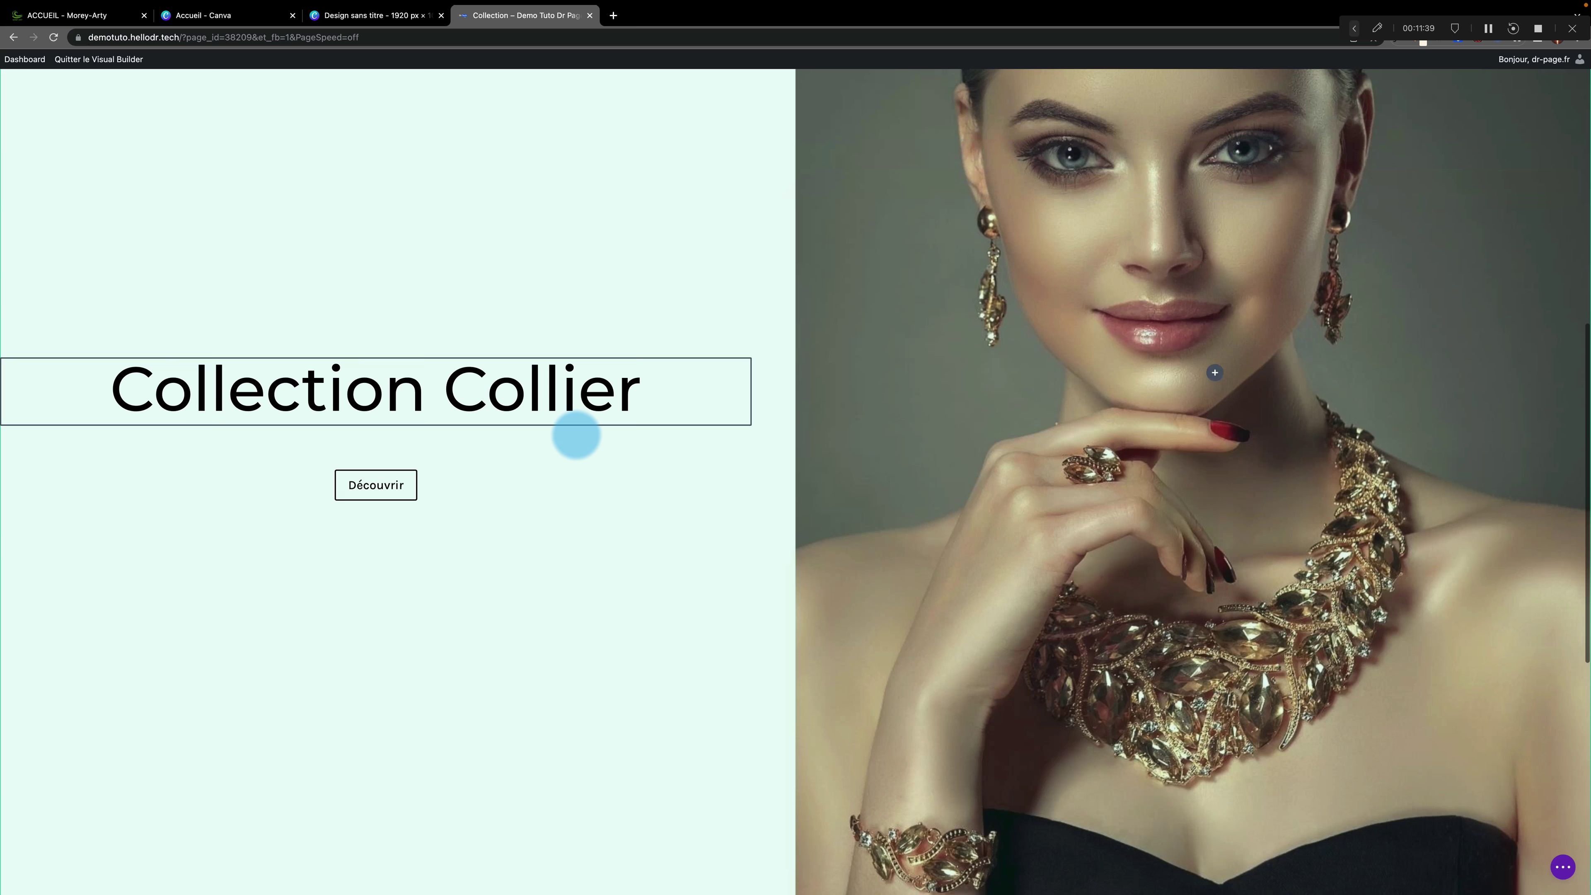
{"action": "scroll", "coordinate": [576, 435], "scroll_direction": "down", "scroll_amount": 3}
{"action": "scroll", "coordinate": [576, 436], "scroll_direction": "up", "scroll_amount": 10}
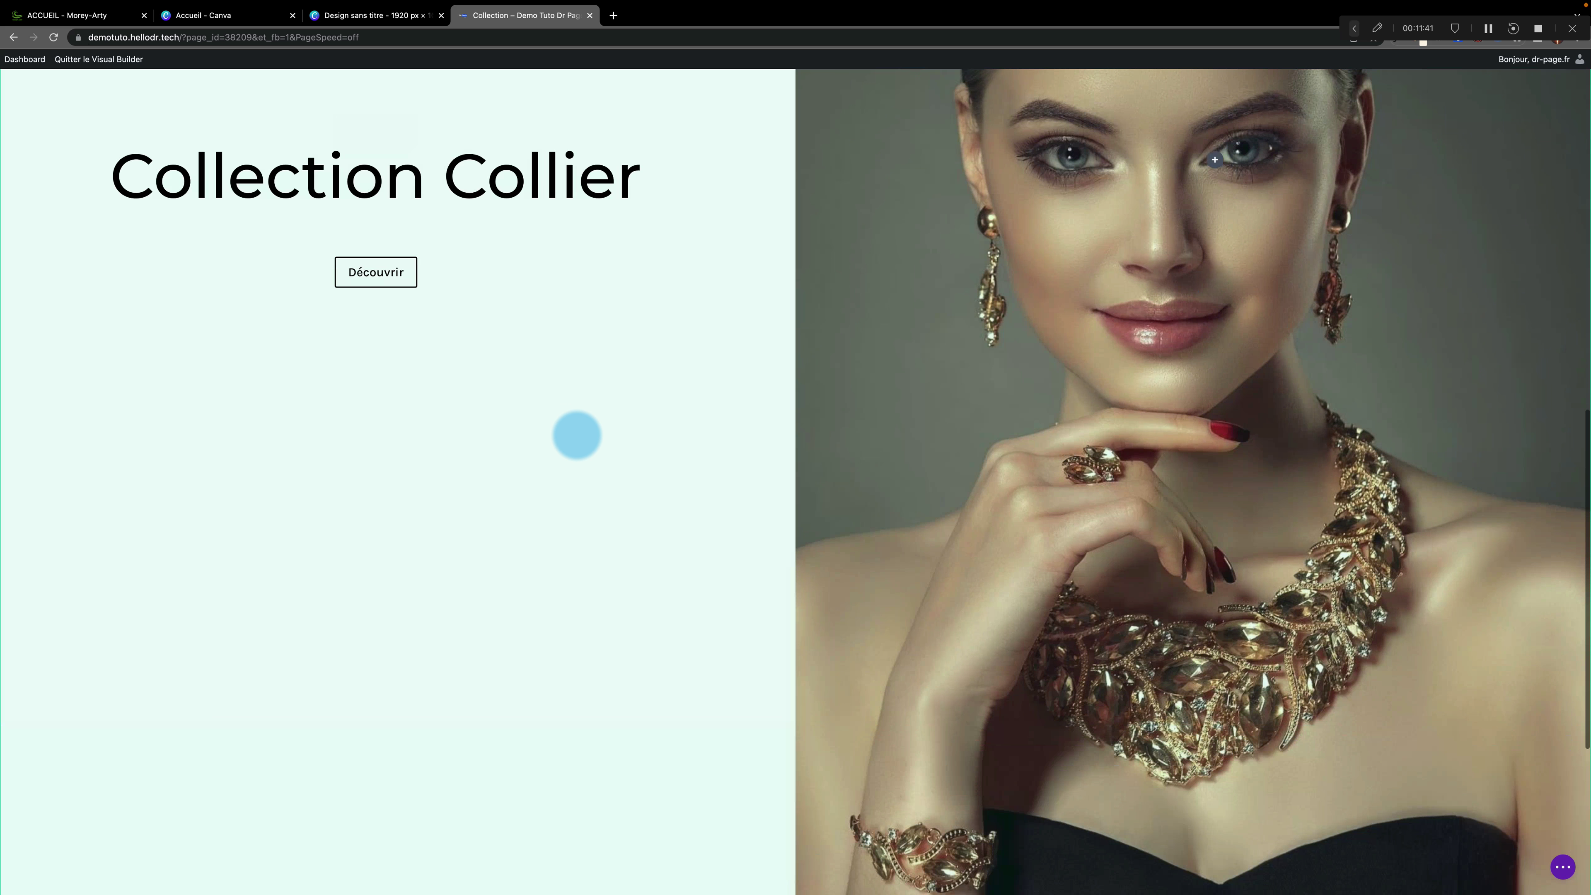
{"action": "scroll", "coordinate": [577, 435], "scroll_direction": "down", "scroll_amount": 1}
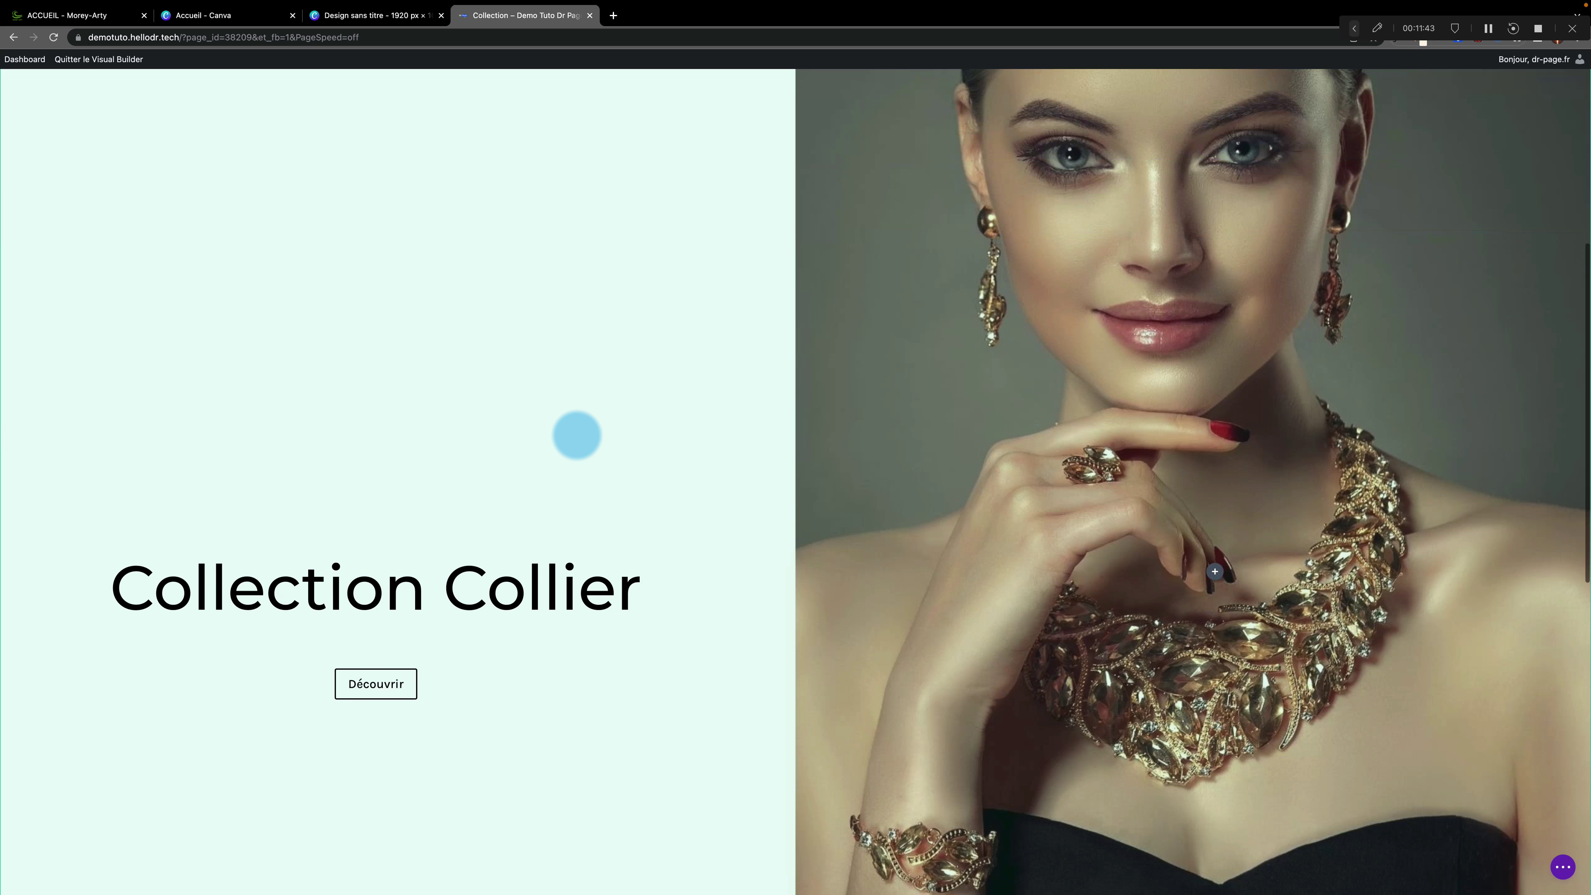
{"action": "scroll", "coordinate": [576, 435], "scroll_direction": "down", "scroll_amount": 4}
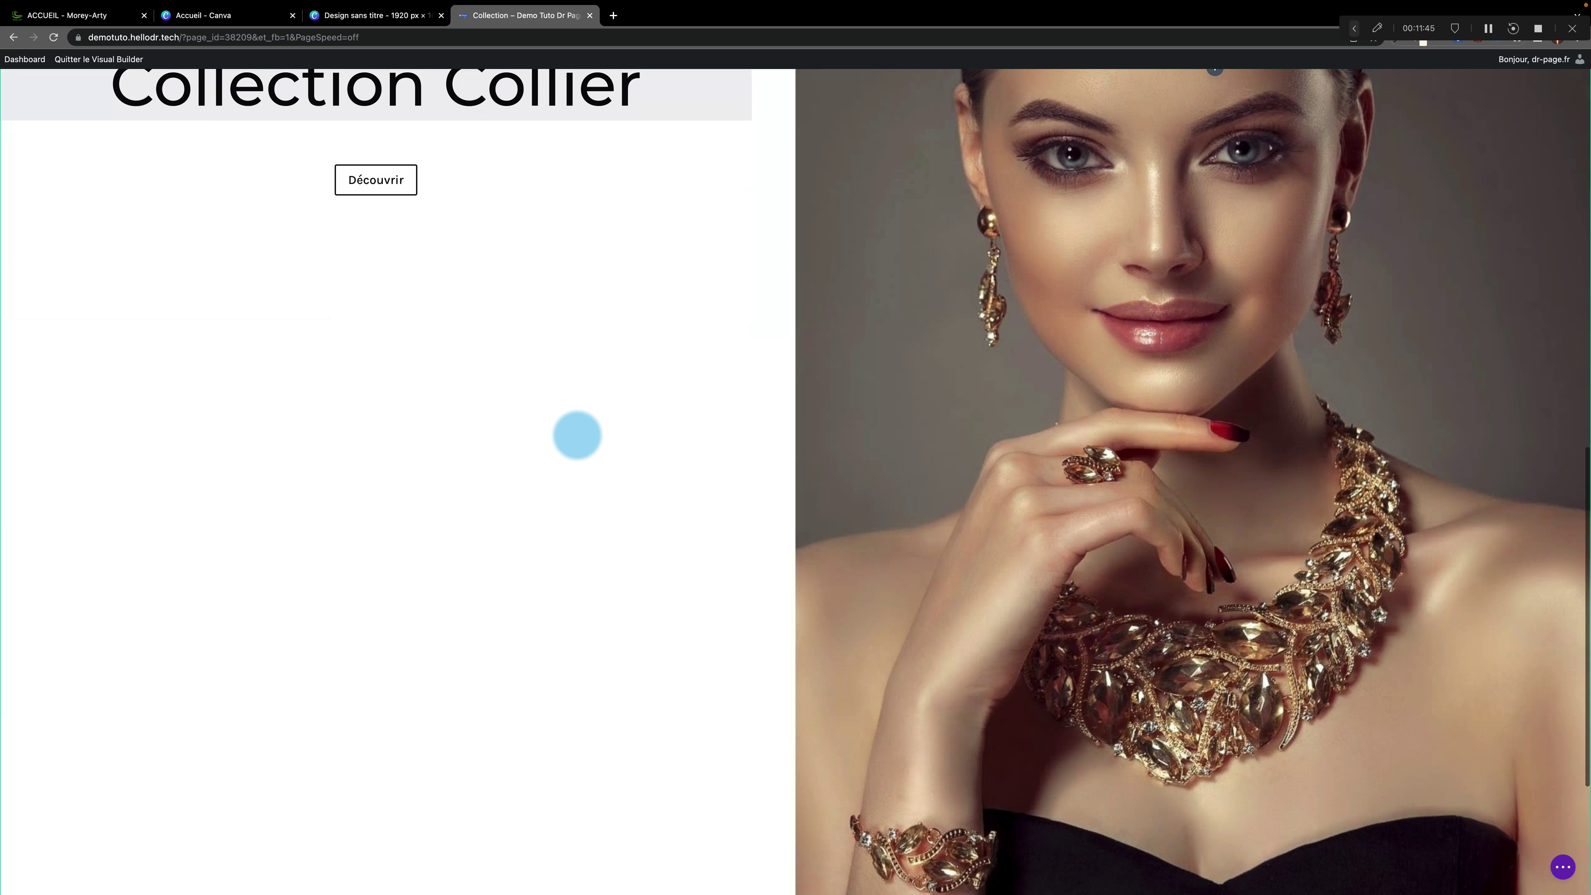
{"action": "scroll", "coordinate": [576, 435], "scroll_direction": "up", "scroll_amount": 1}
{"action": "scroll", "coordinate": [577, 435], "scroll_direction": "up", "scroll_amount": 2}
{"action": "scroll", "coordinate": [576, 435], "scroll_direction": "down", "scroll_amount": 2}
{"action": "scroll", "coordinate": [577, 435], "scroll_direction": "up", "scroll_amount": 3}
{"action": "scroll", "coordinate": [576, 435], "scroll_direction": "up", "scroll_amount": 4}
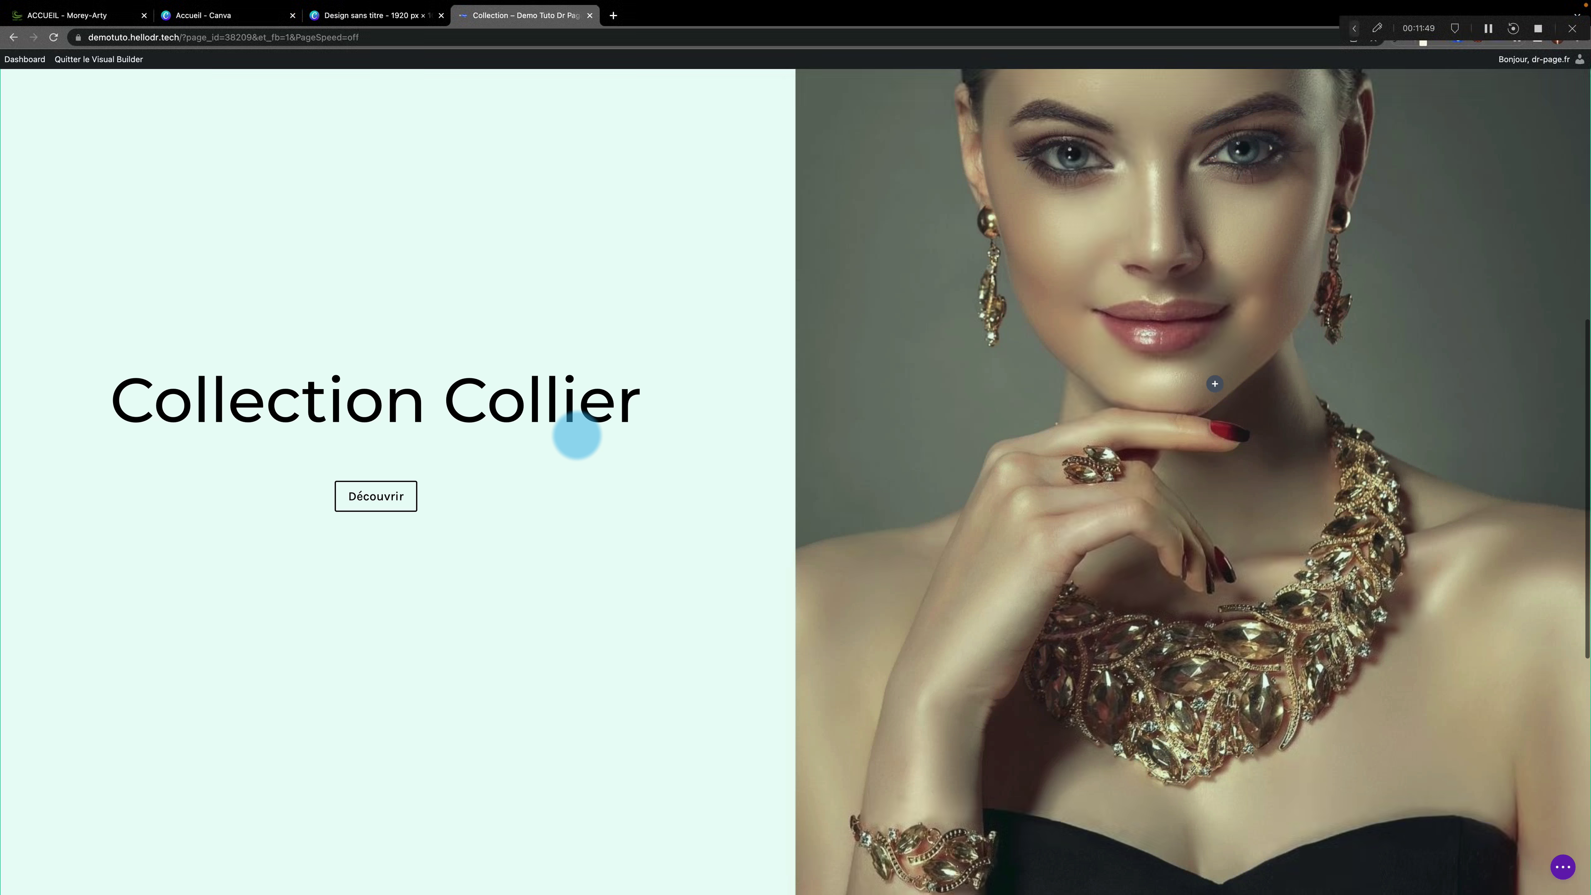
{"action": "scroll", "coordinate": [577, 435], "scroll_direction": "down", "scroll_amount": 1}
{"action": "scroll", "coordinate": [576, 435], "scroll_direction": "down", "scroll_amount": 5}
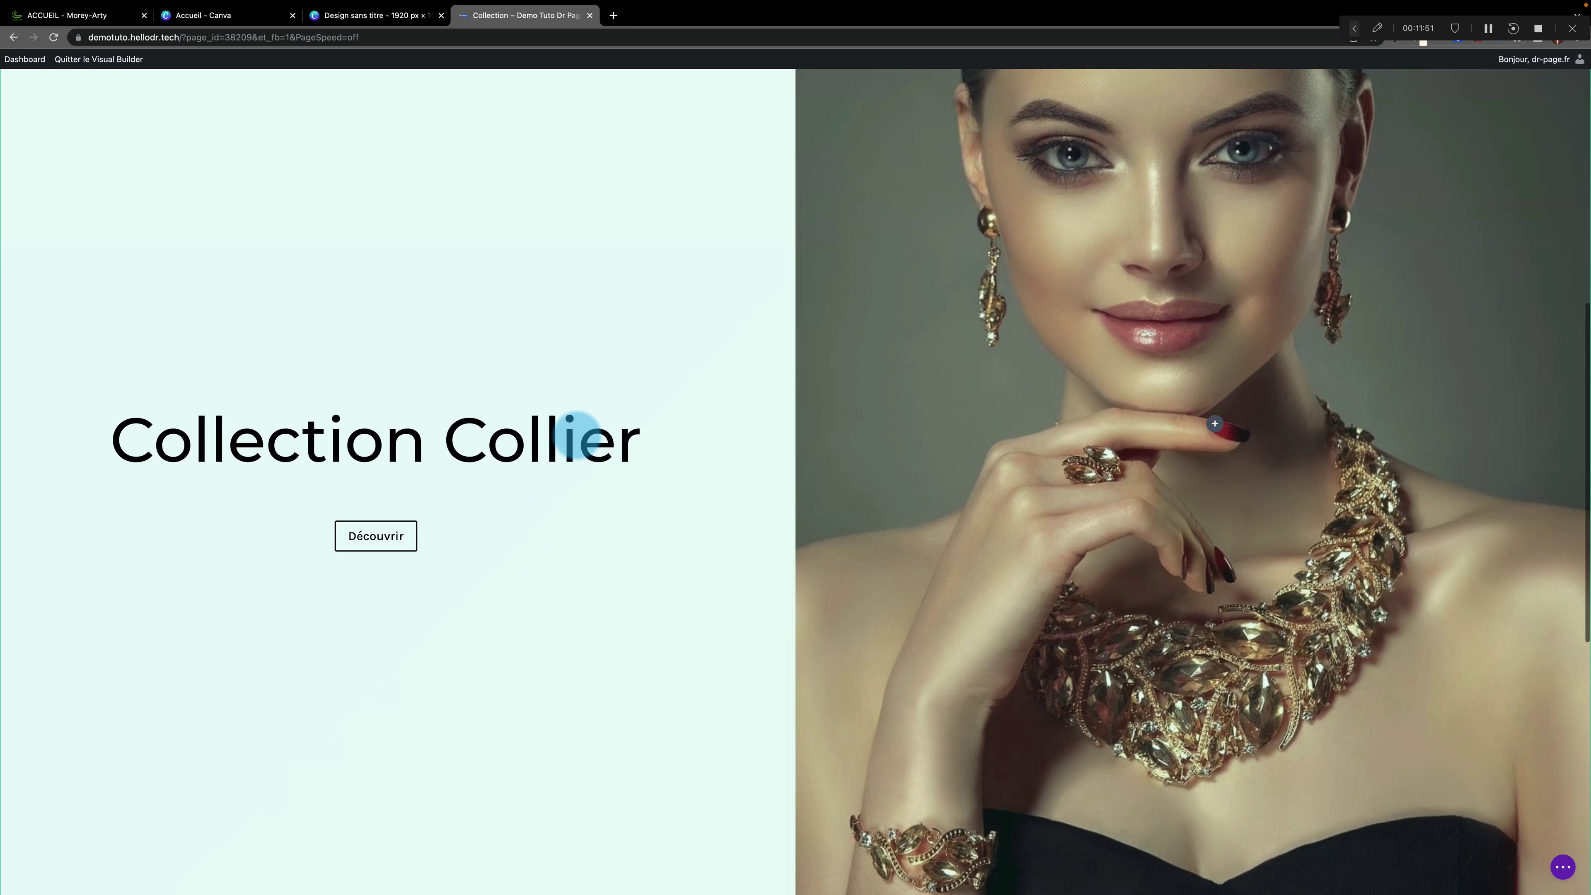
{"action": "scroll", "coordinate": [576, 435], "scroll_direction": "up", "scroll_amount": 3}
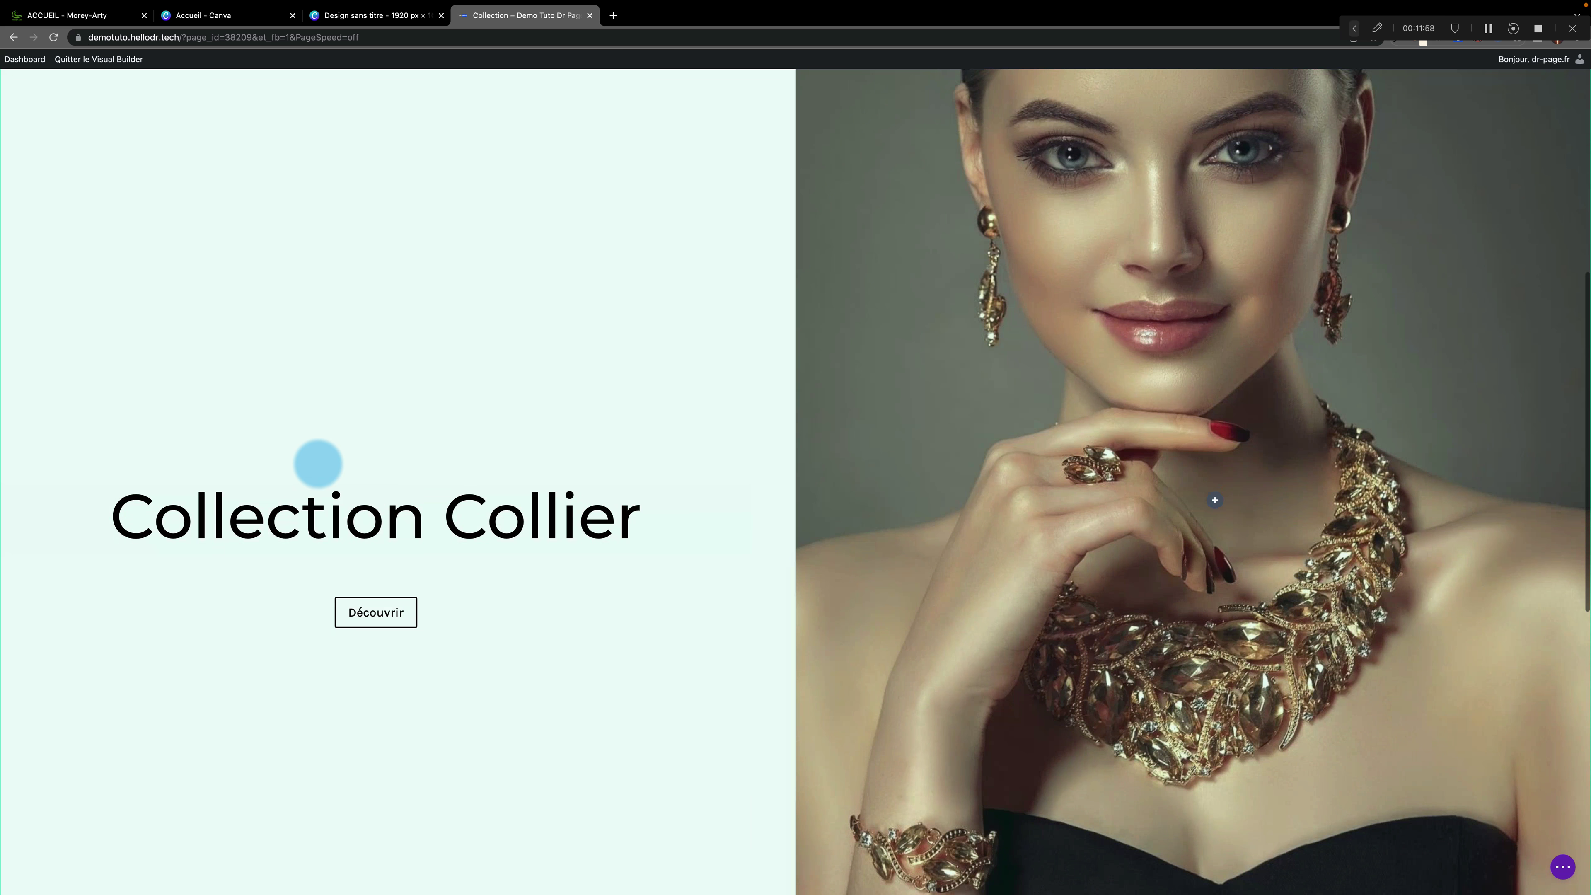
Set the sticky position of the row's first column to Stick to Top in its scroll effects
{"action": "scroll", "coordinate": [317, 464], "scroll_direction": "up", "scroll_amount": 5}
{"action": "left_click", "coordinate": [110, 163]}
{"action": "scroll", "coordinate": [110, 164], "scroll_direction": "up", "scroll_amount": 3}
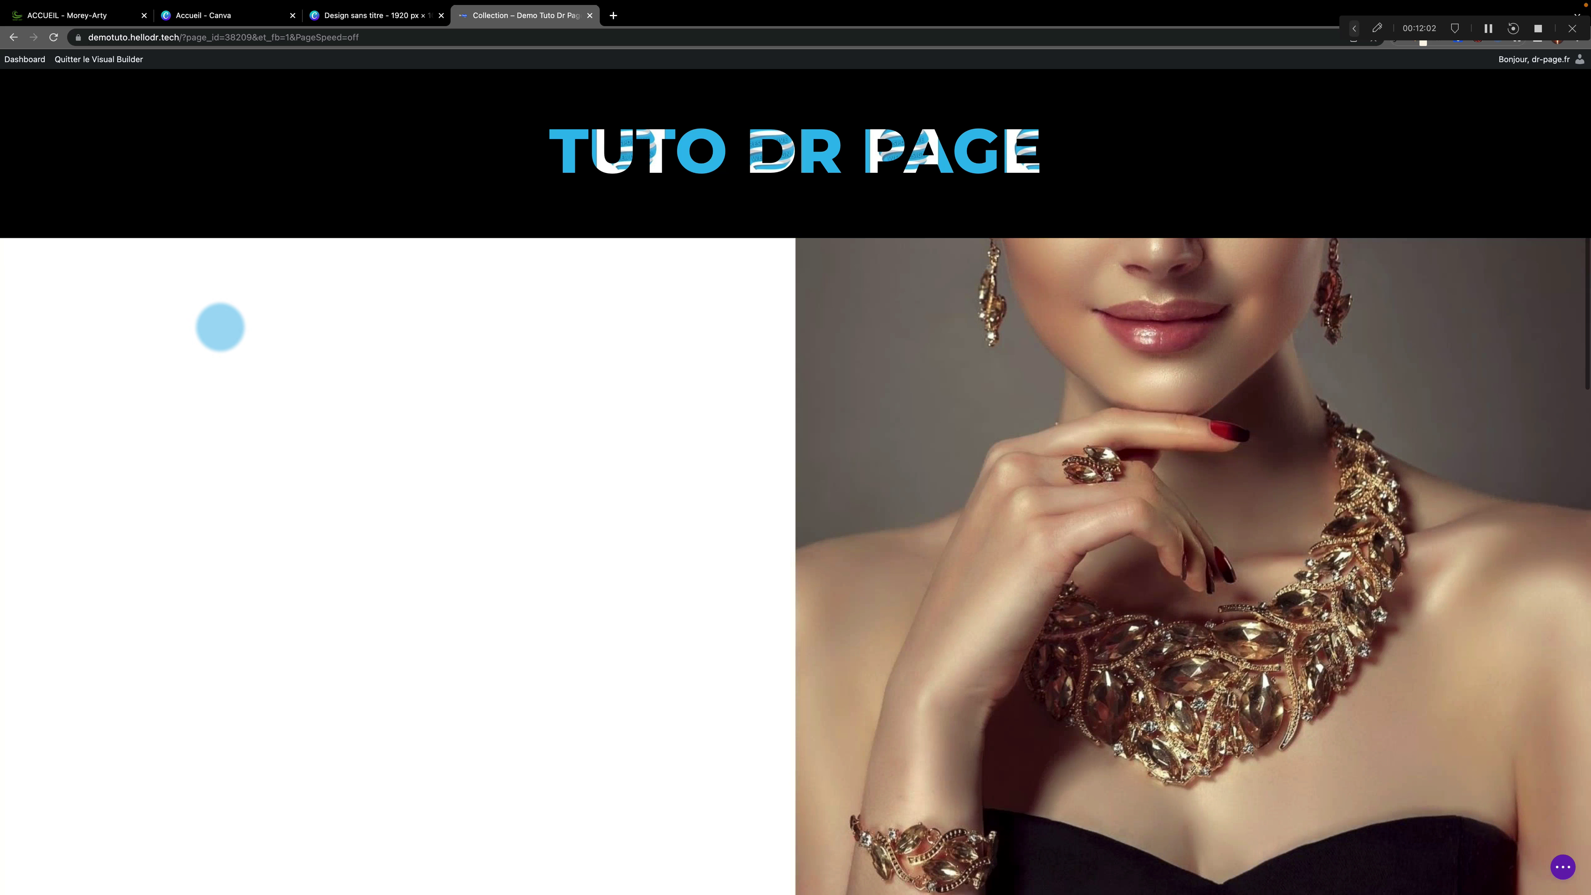
{"action": "left_click", "coordinate": [220, 327]}
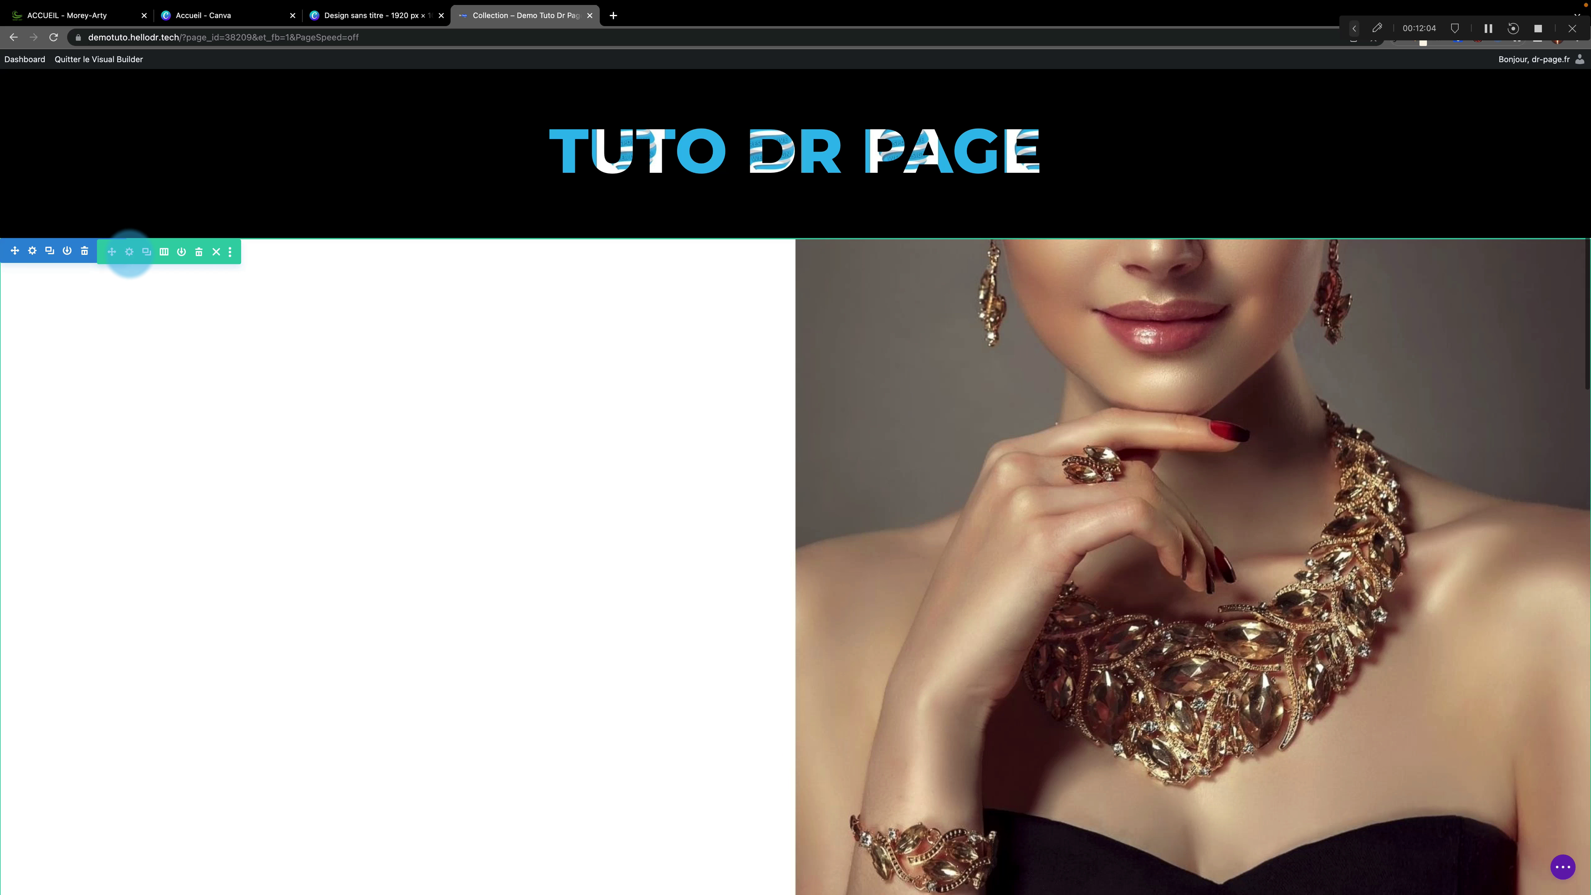
{"action": "left_click", "coordinate": [130, 253]}
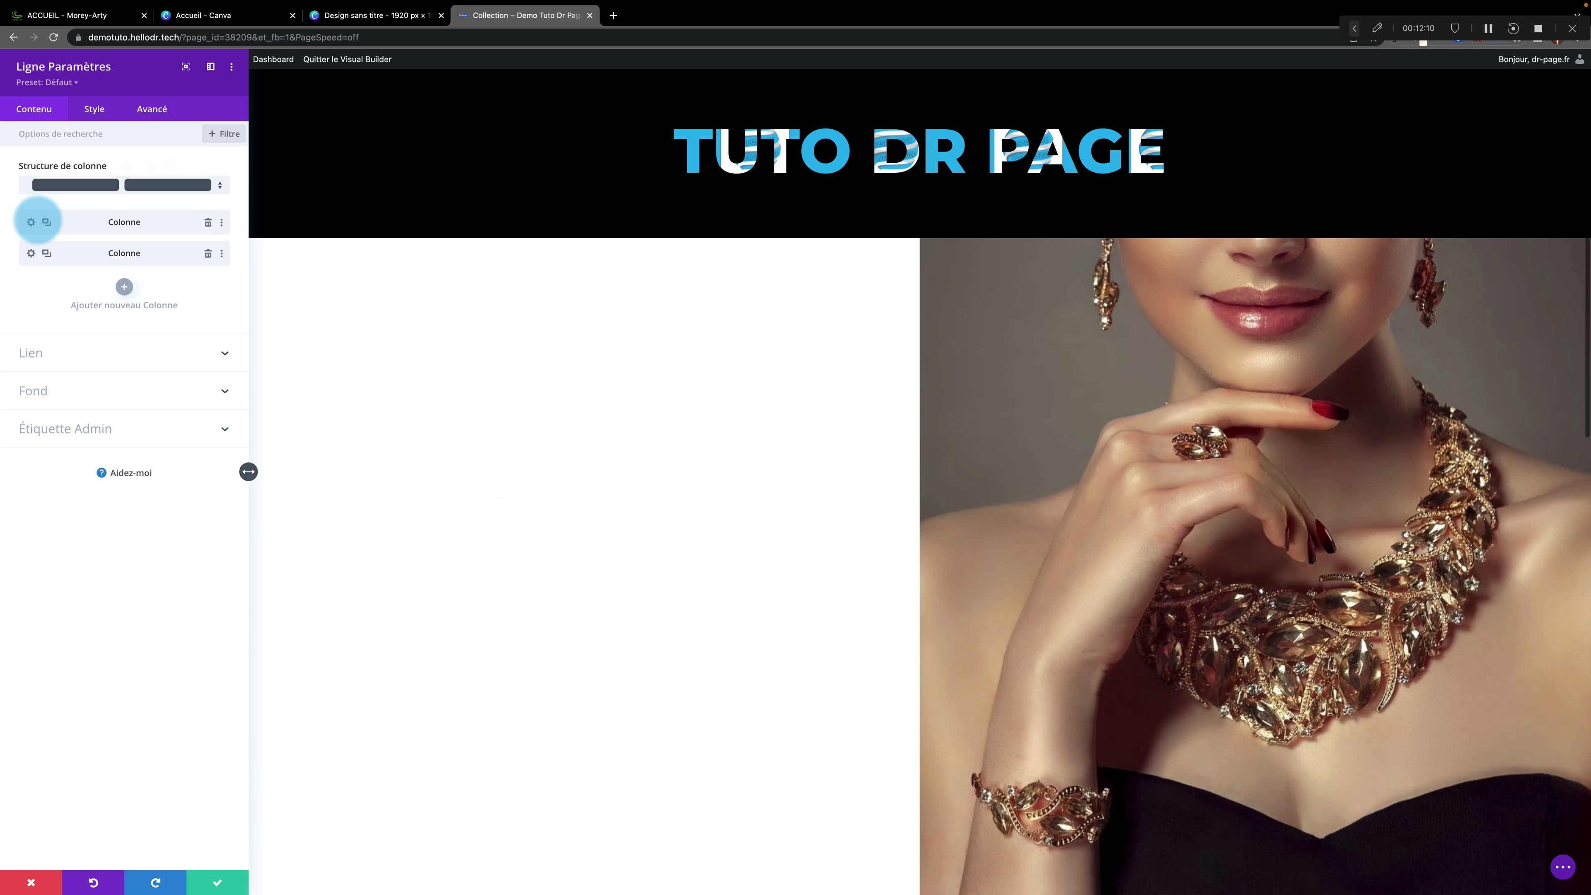
{"action": "left_click", "coordinate": [31, 222]}
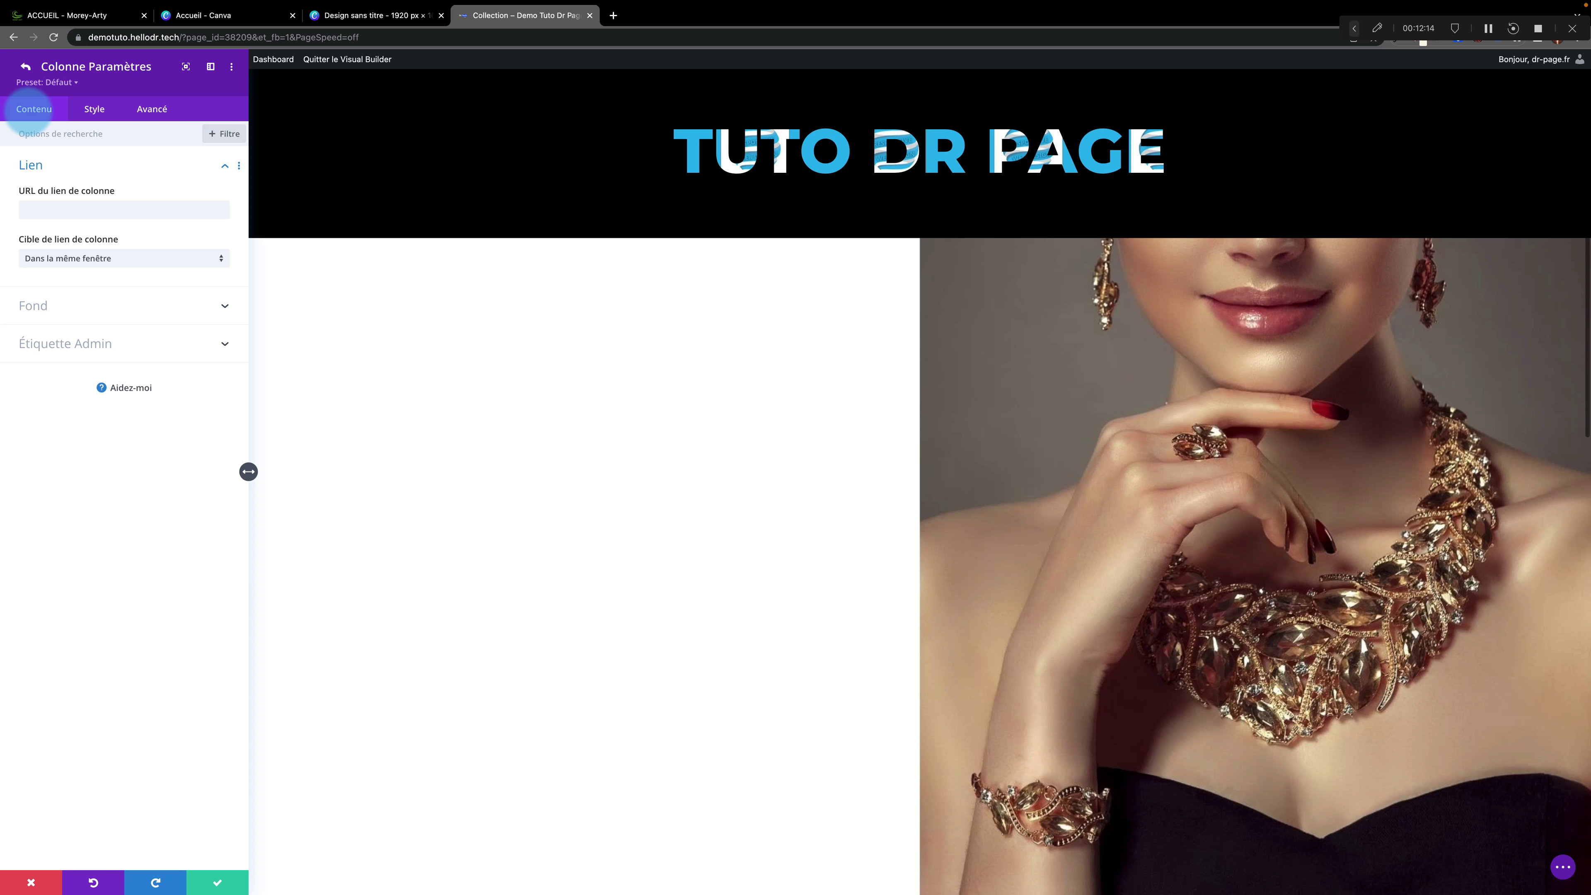
{"action": "left_click", "coordinate": [159, 109]}
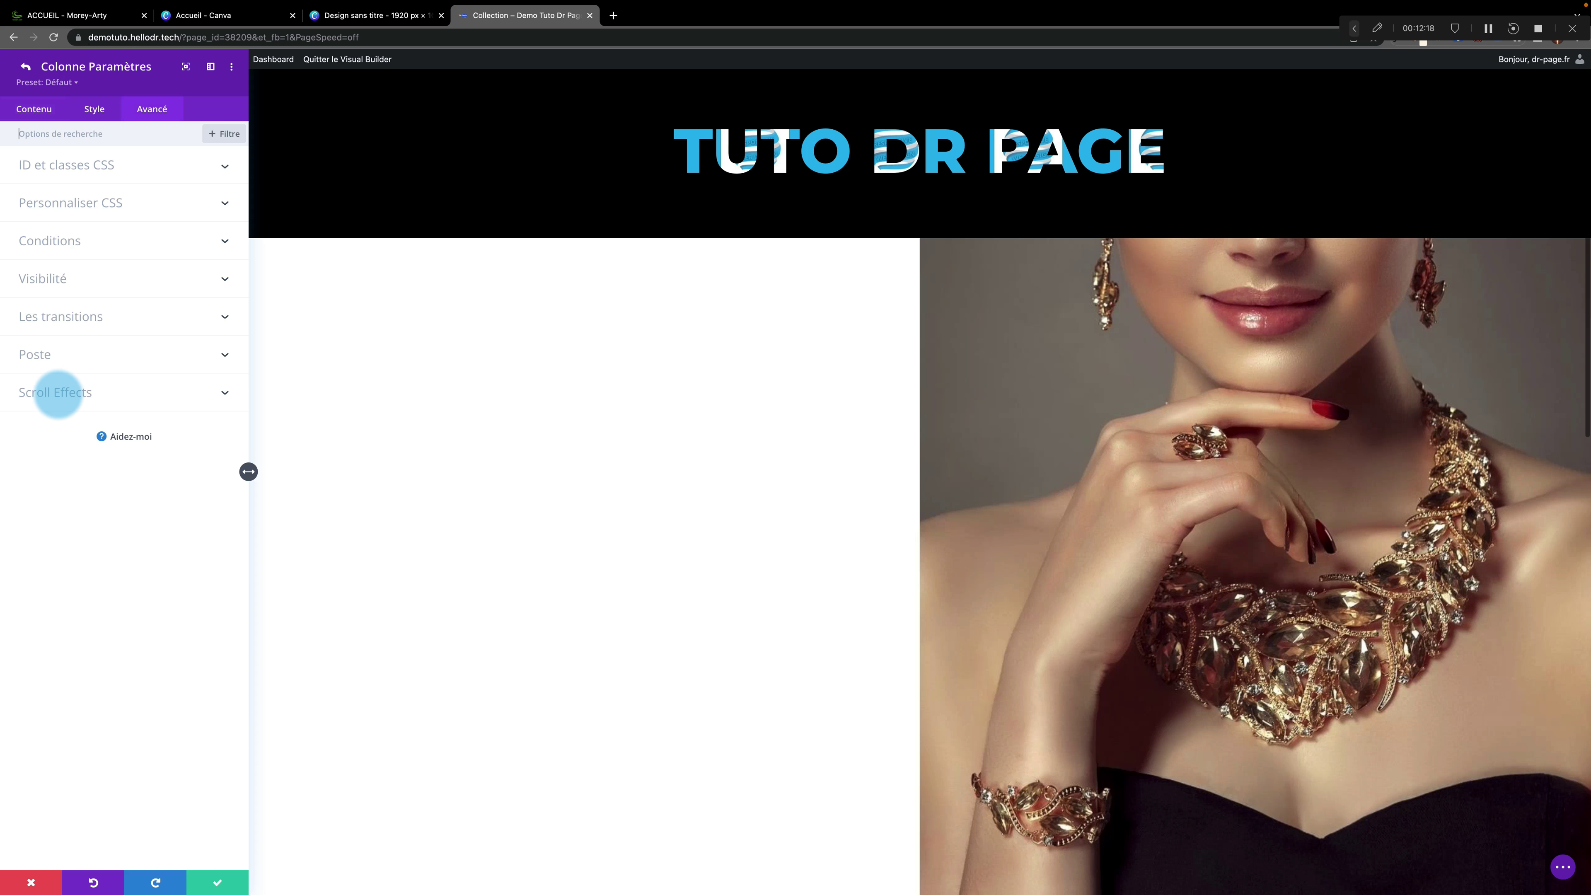
{"action": "left_click", "coordinate": [216, 390]}
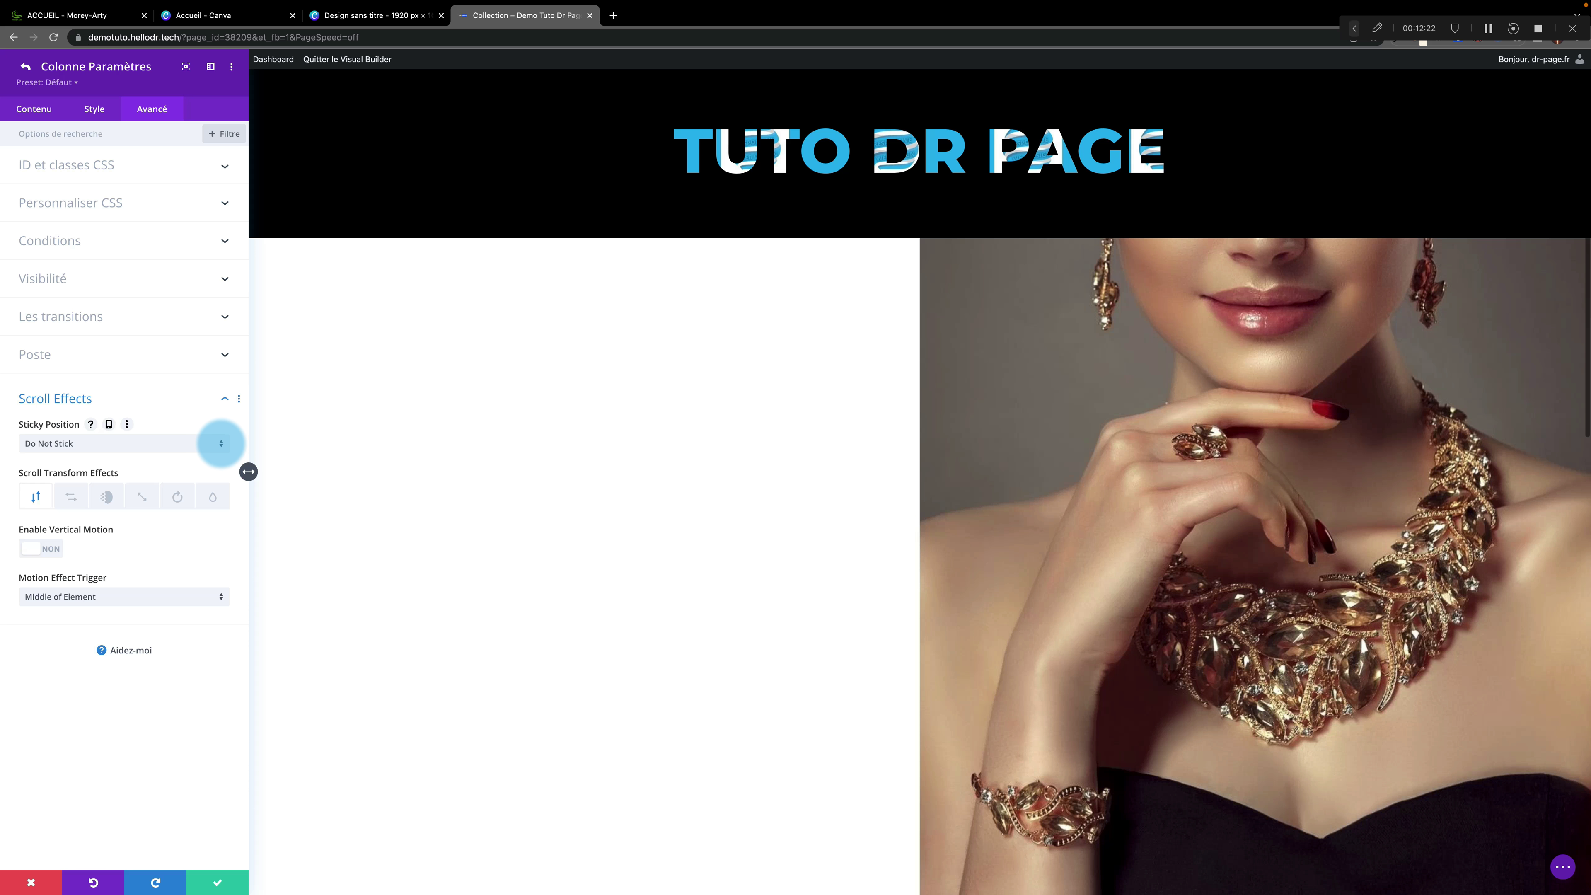
{"action": "left_click", "coordinate": [223, 444]}
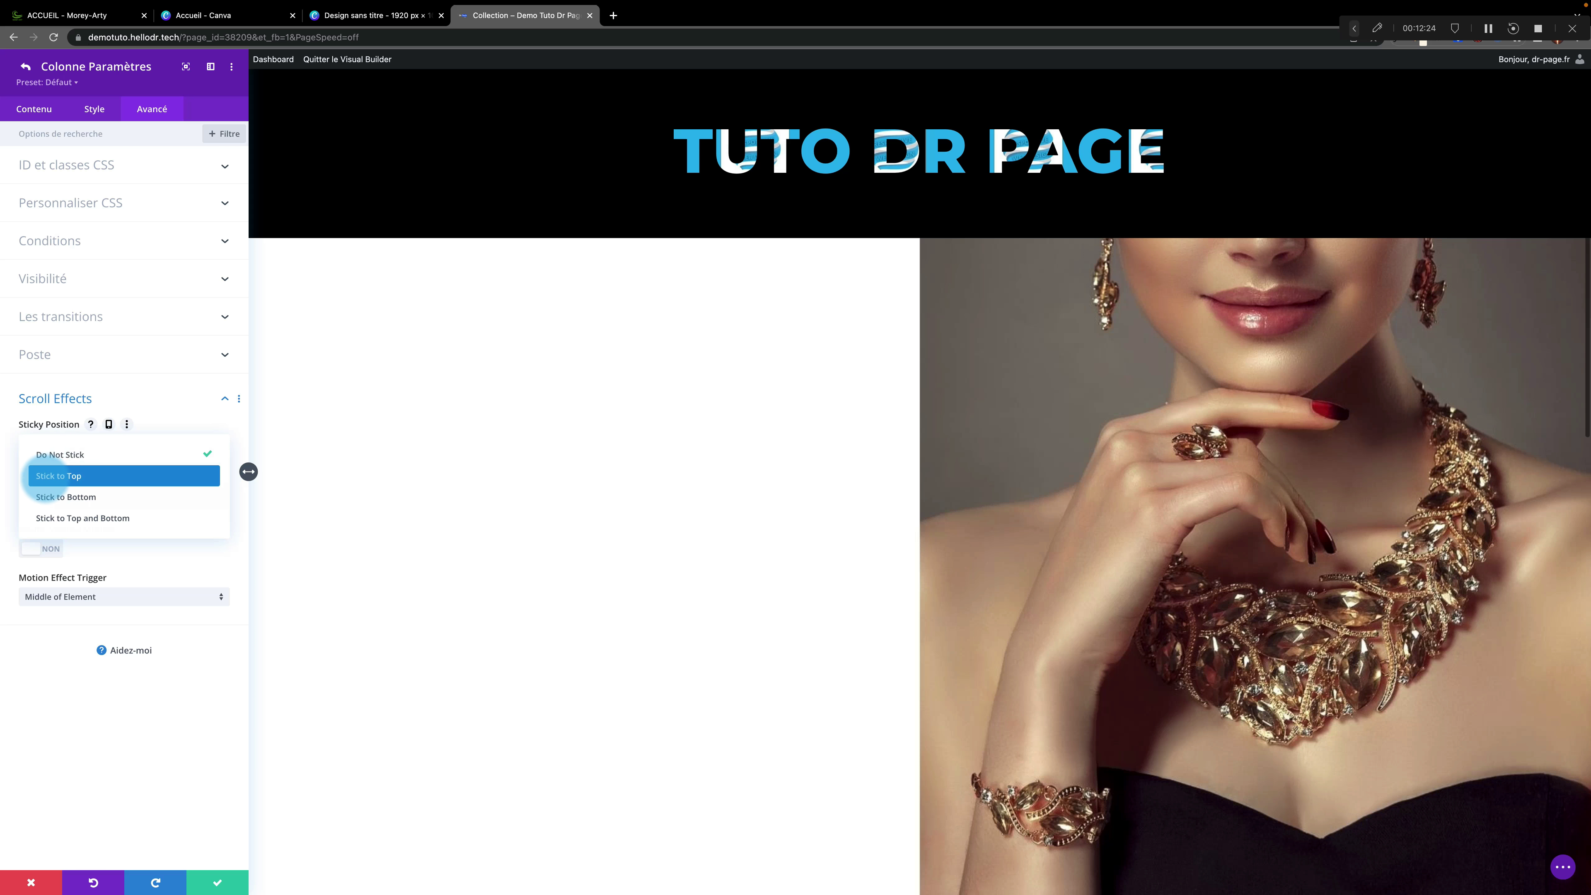
{"action": "left_click", "coordinate": [75, 477]}
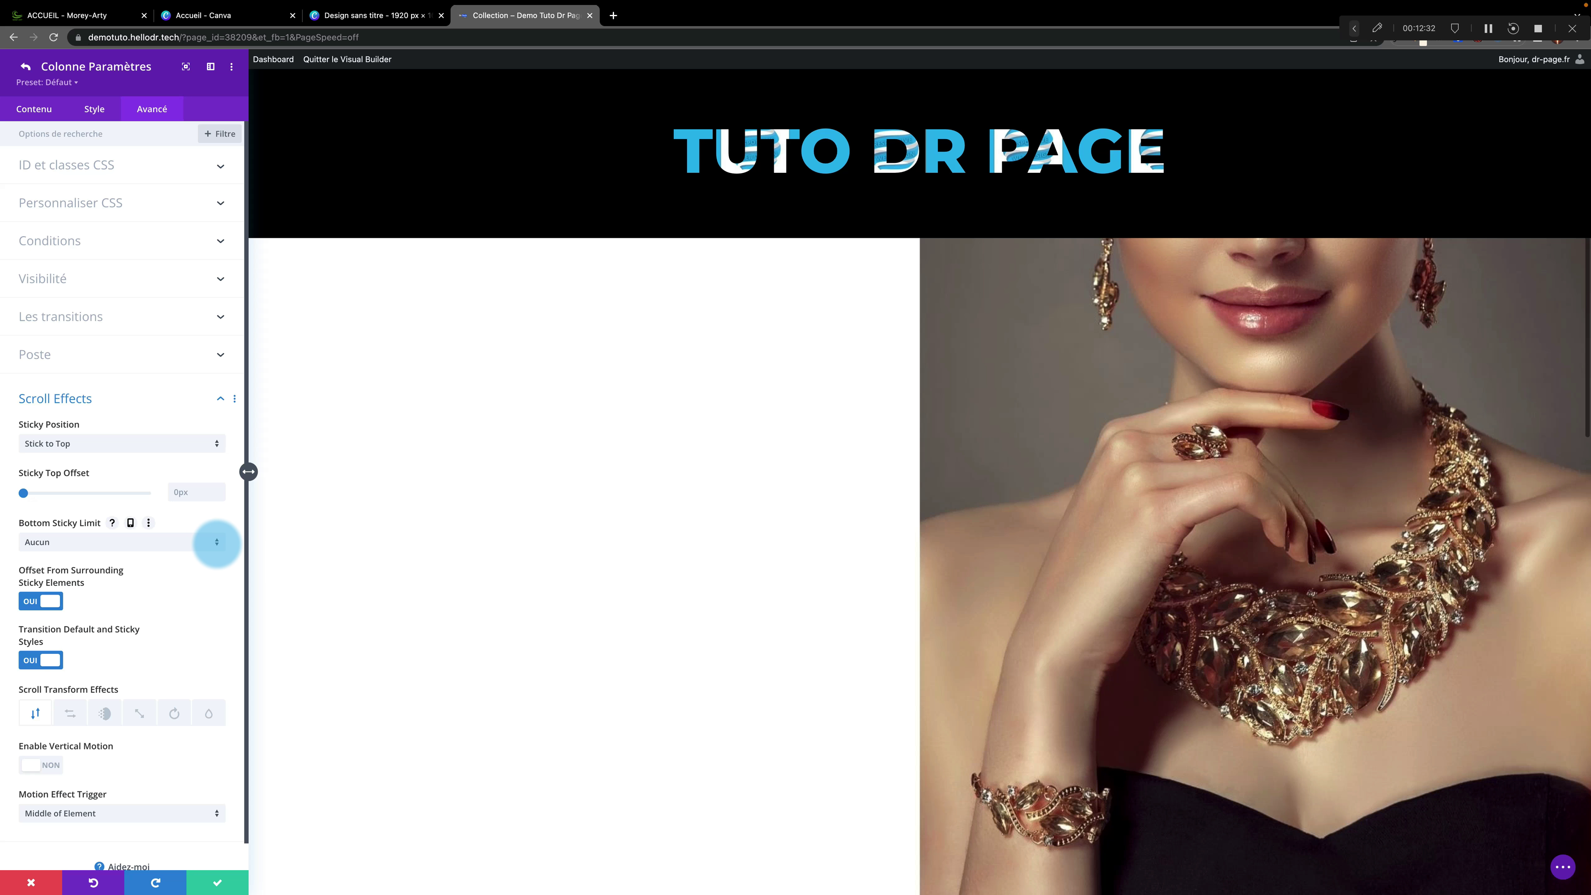
Set the first column's Bottom Sticky Limit to Section and save the column and row settings
{"action": "left_click", "coordinate": [217, 543]}
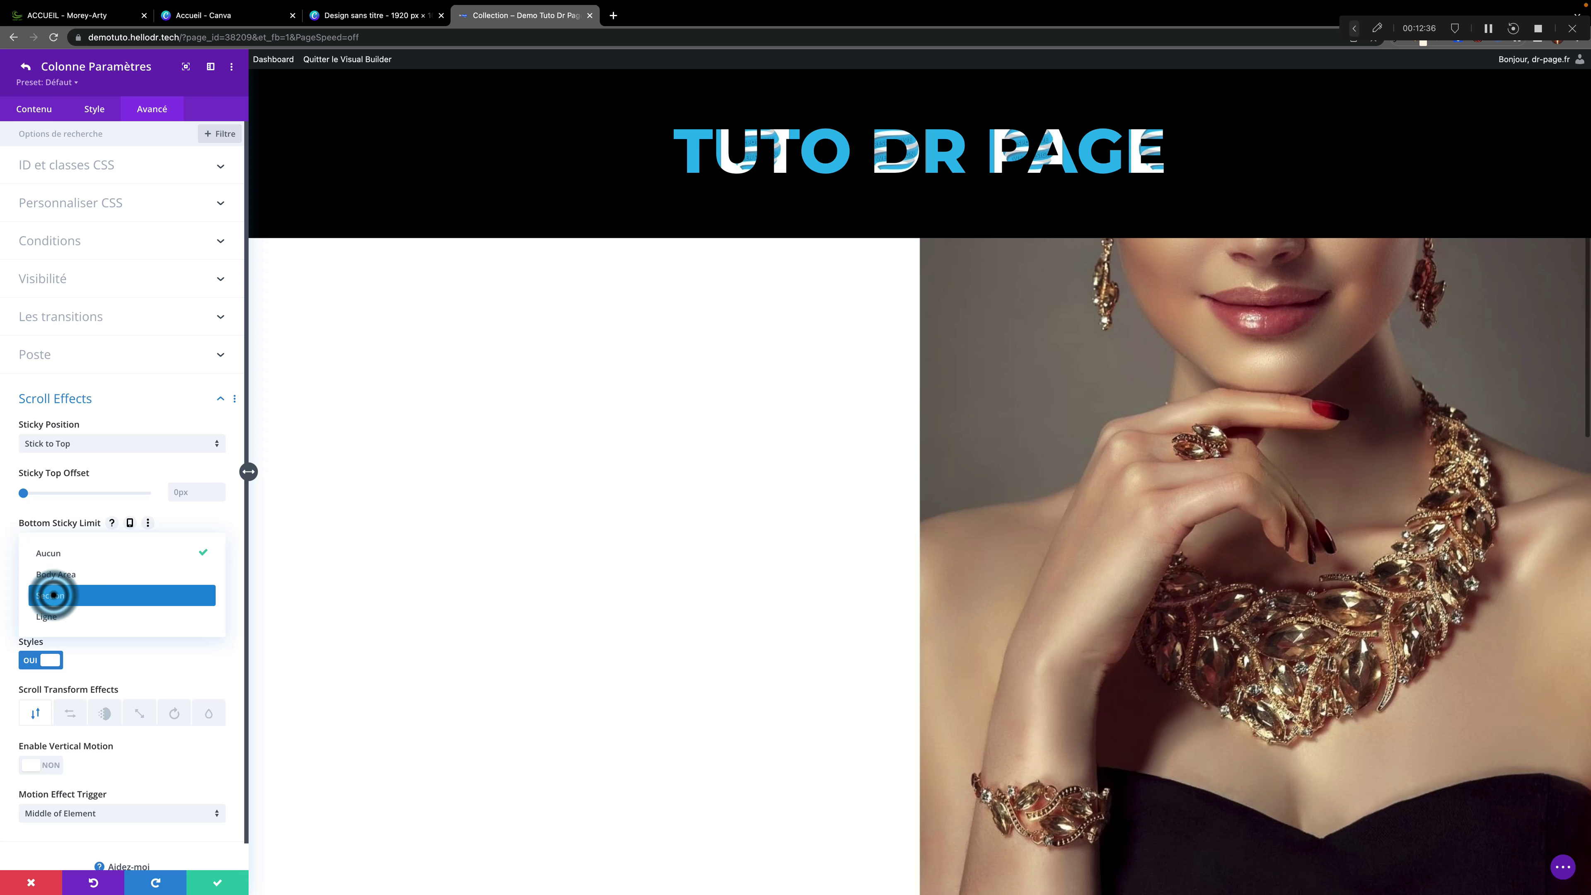
{"action": "left_click", "coordinate": [54, 595]}
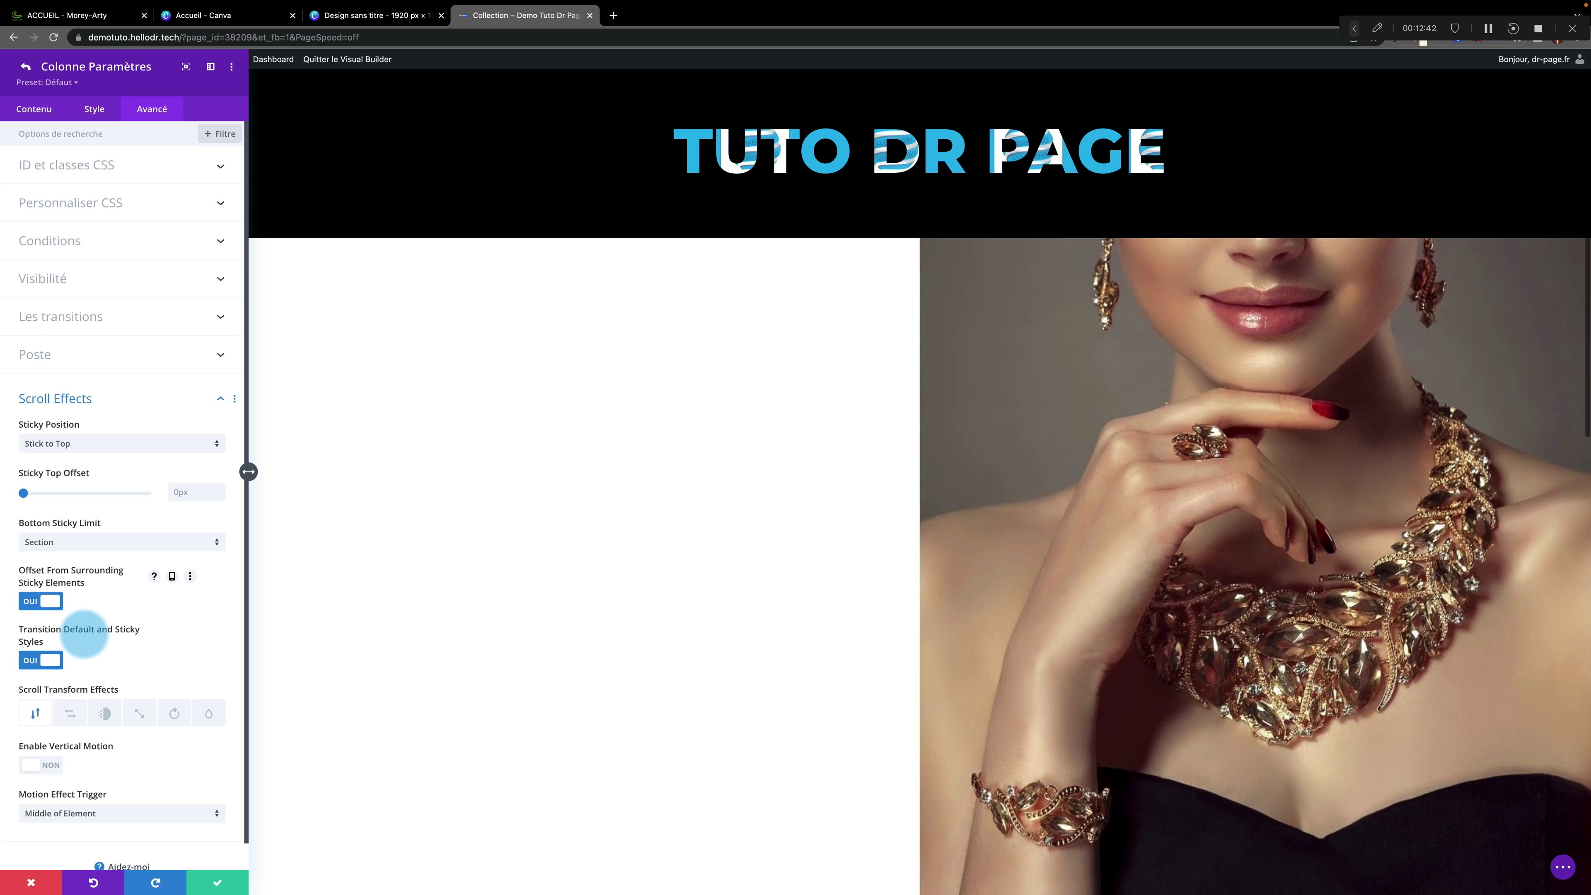
{"action": "left_click", "coordinate": [213, 883]}
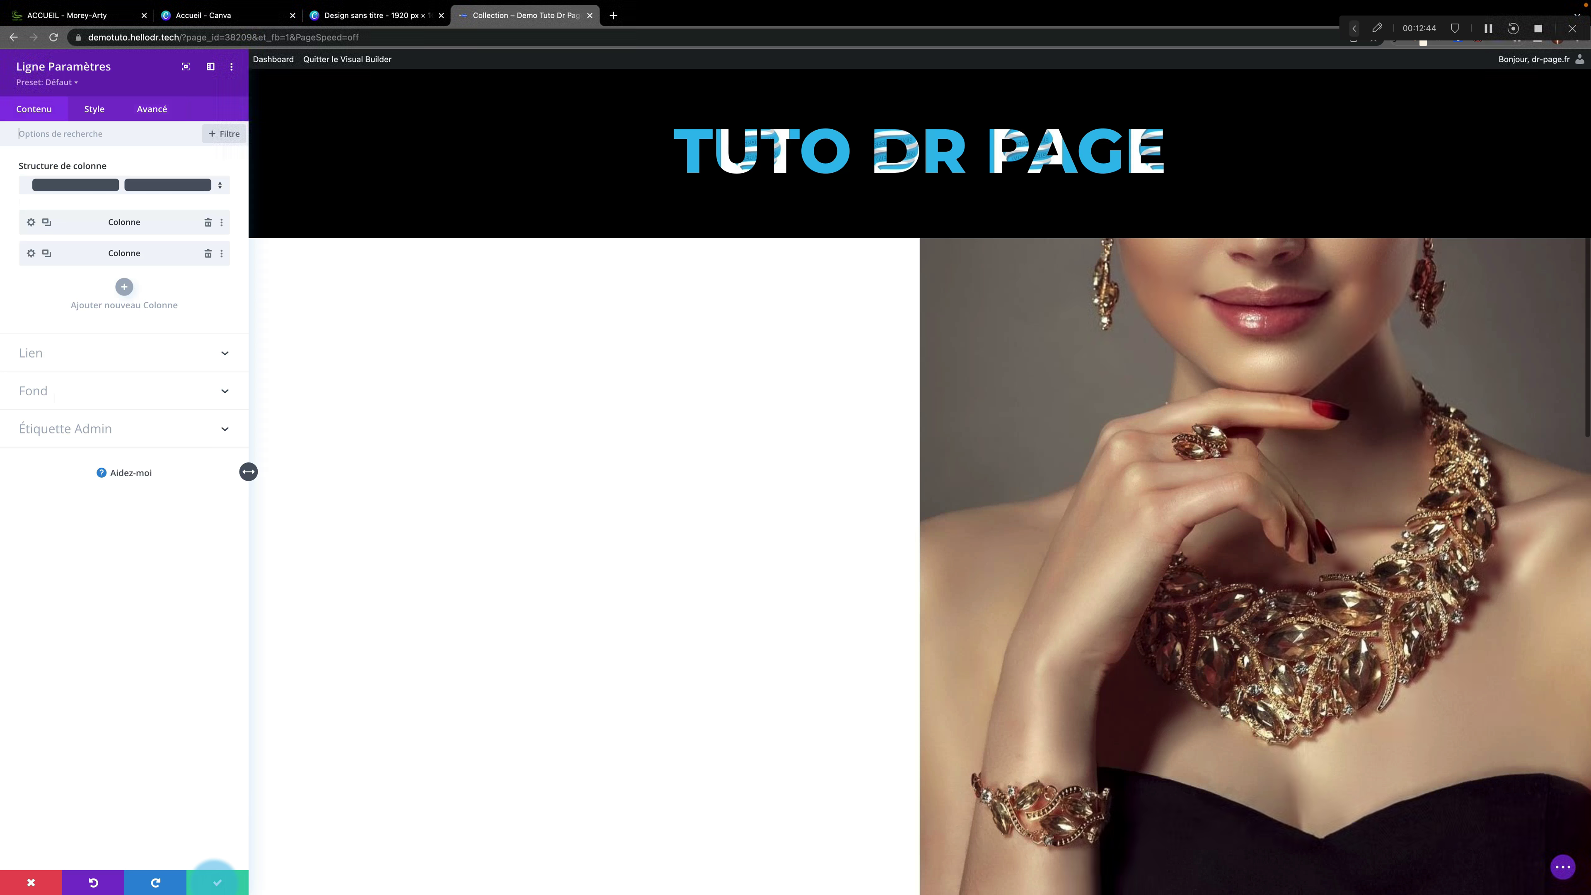
{"action": "scroll", "coordinate": [572, 532], "scroll_direction": "down", "scroll_amount": 2}
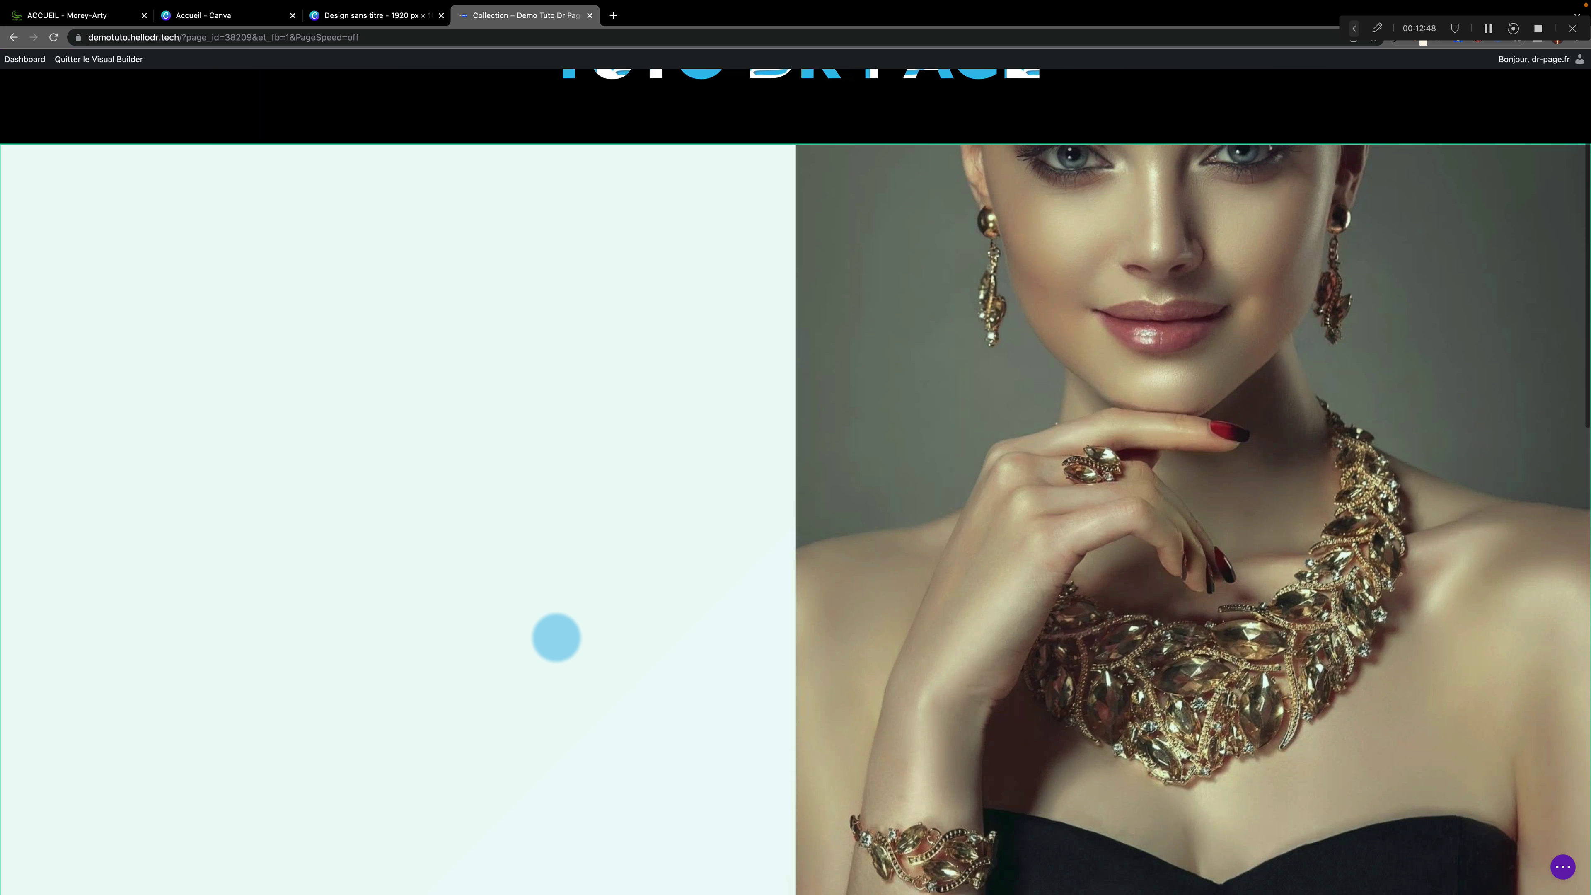
Set the Découvrir button's bottom margin (Marge, Bas) to 30px and save the button settings
{"action": "scroll", "coordinate": [636, 643], "scroll_direction": "down", "scroll_amount": 2}
{"action": "scroll", "coordinate": [639, 645], "scroll_direction": "down", "scroll_amount": 8}
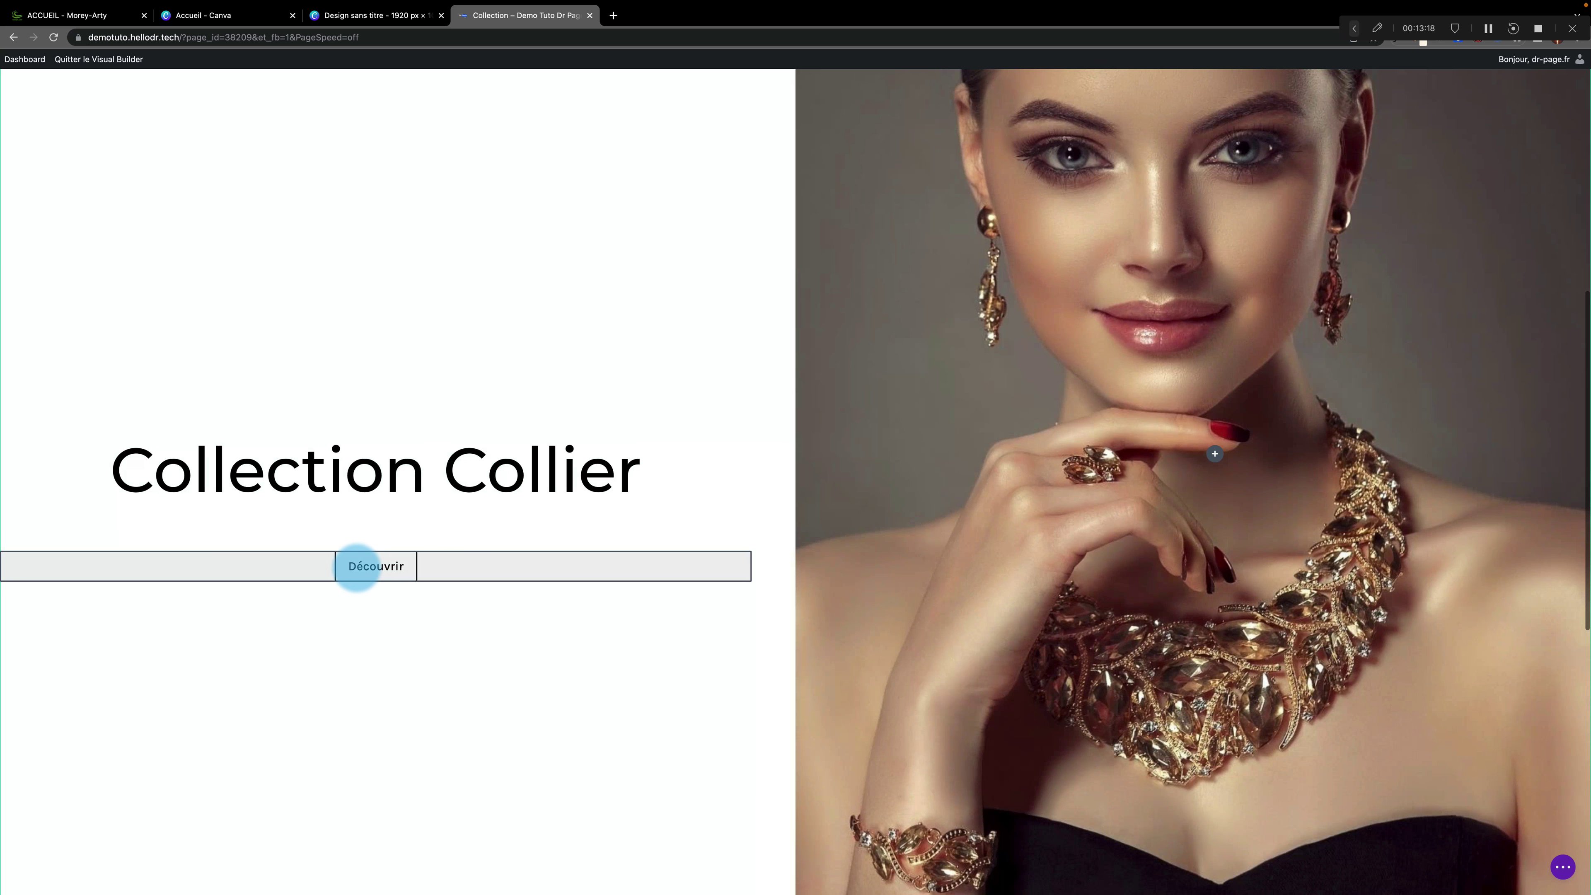
{"action": "left_click", "coordinate": [301, 562]}
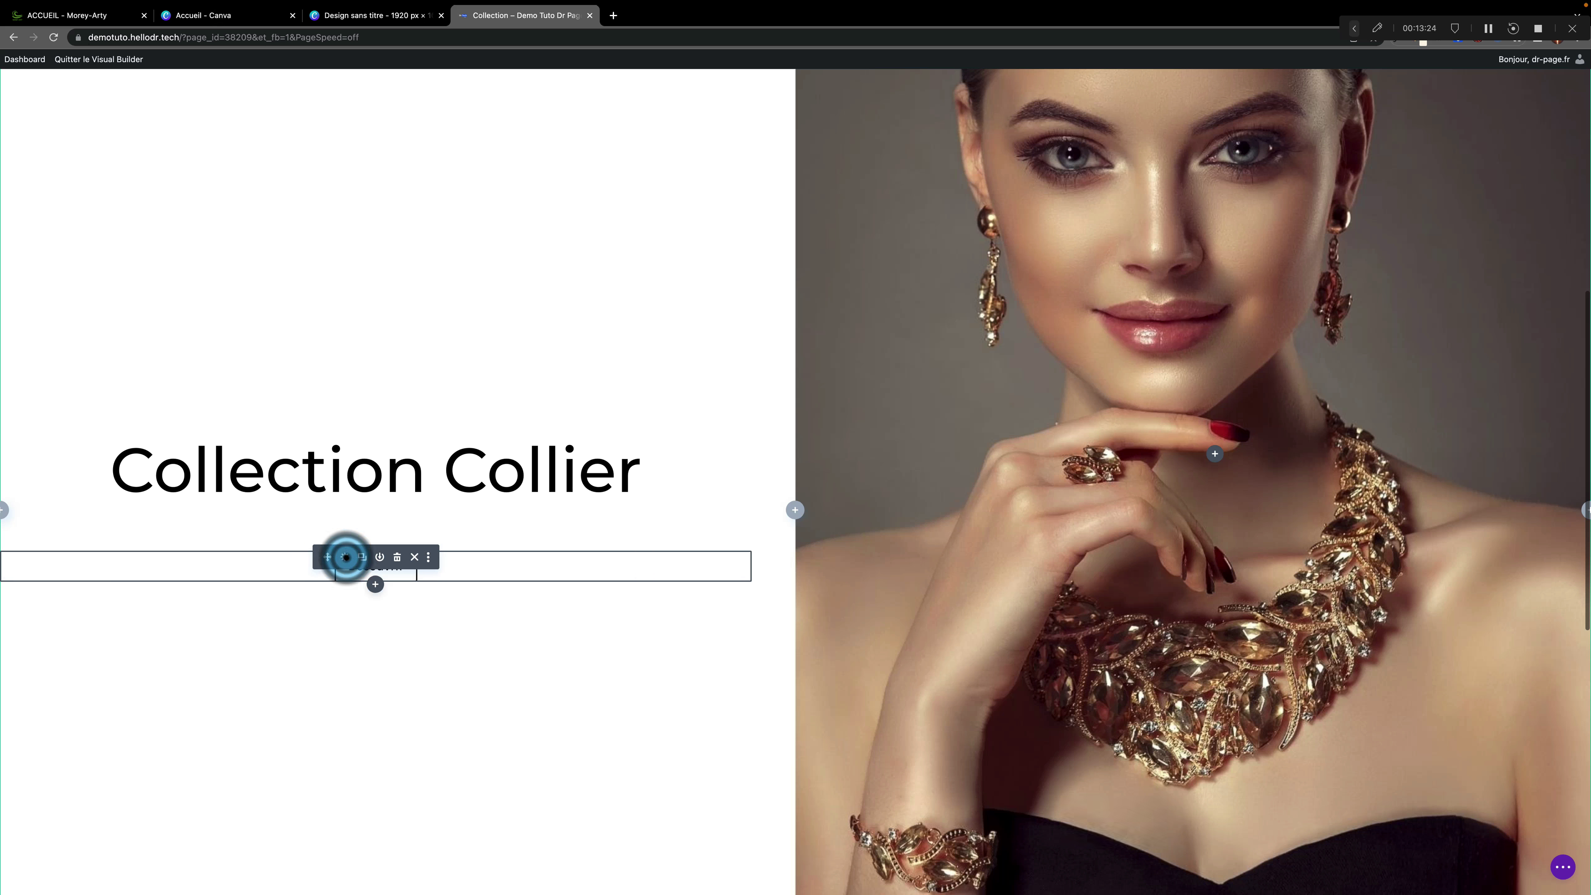
{"action": "left_click", "coordinate": [345, 557]}
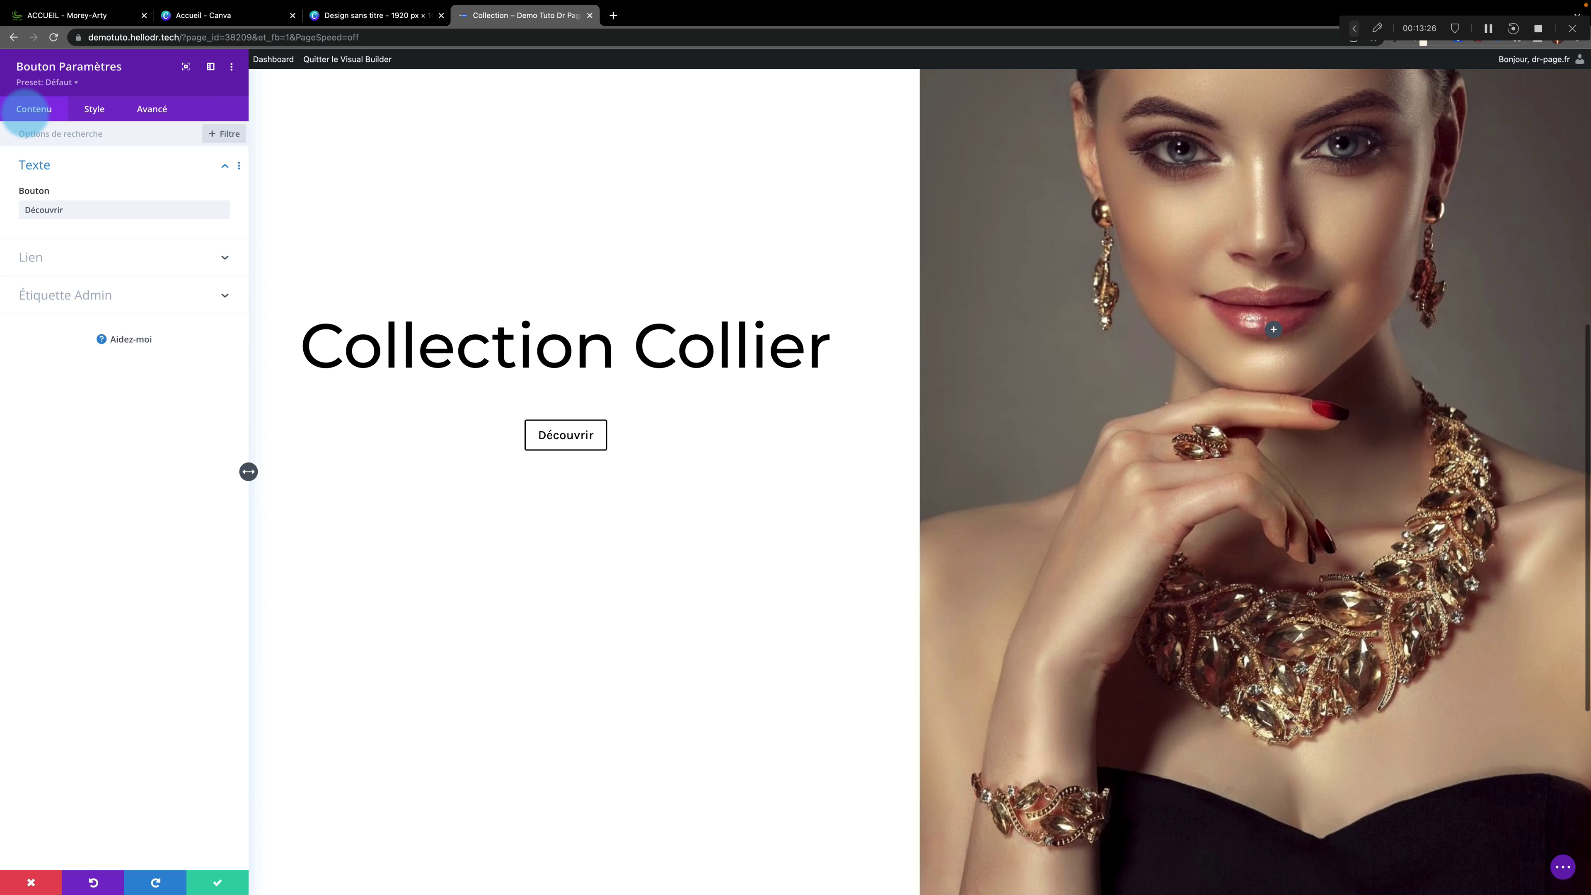
{"action": "left_click", "coordinate": [92, 106]}
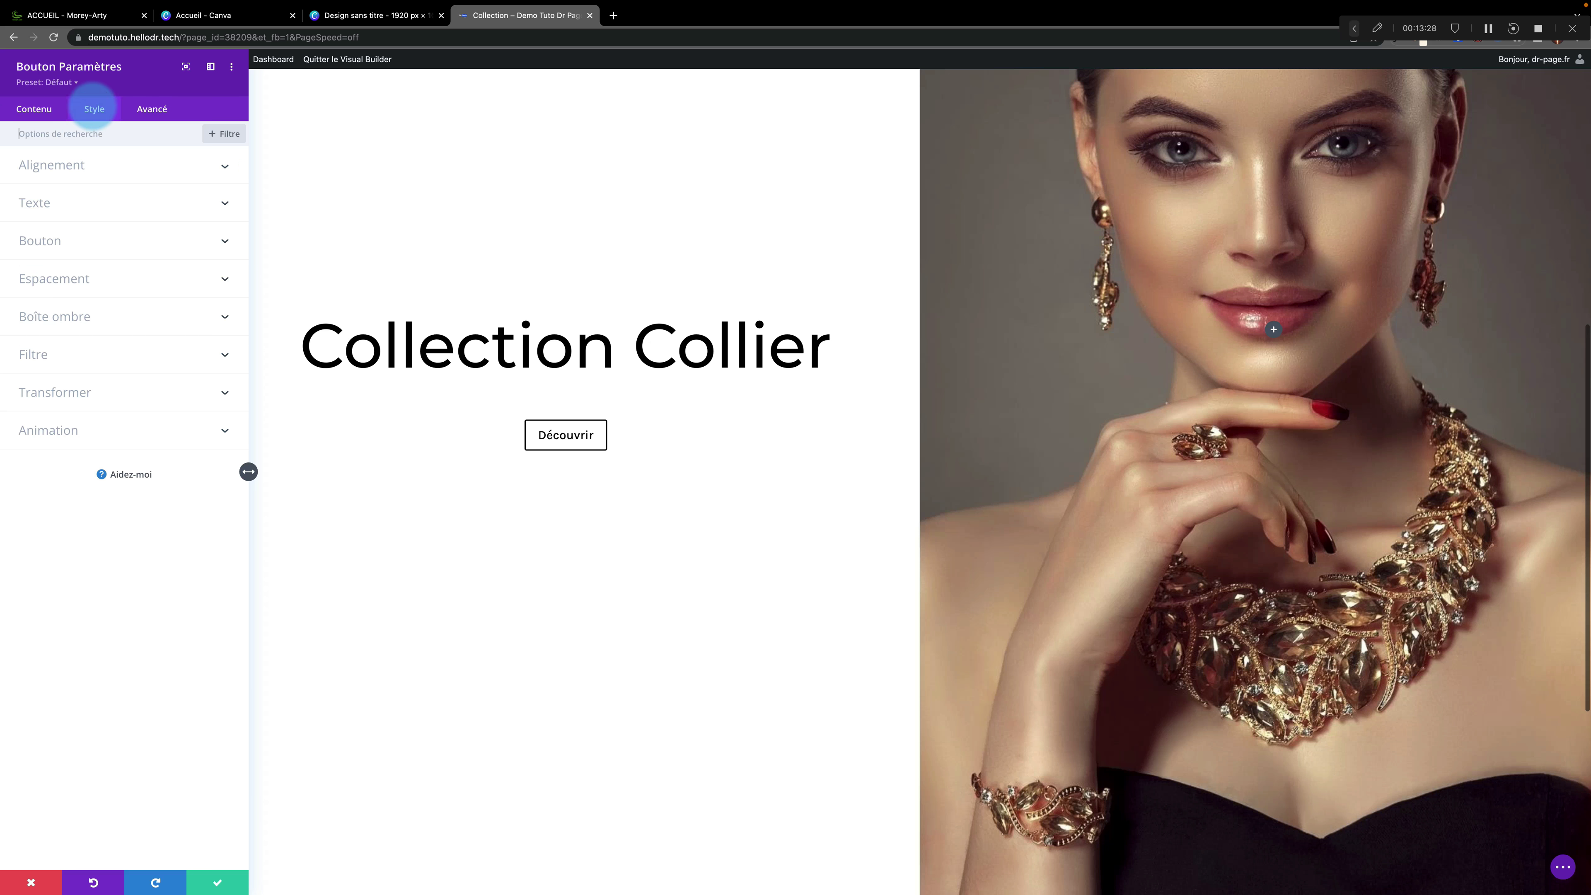
{"action": "left_click", "coordinate": [73, 279]}
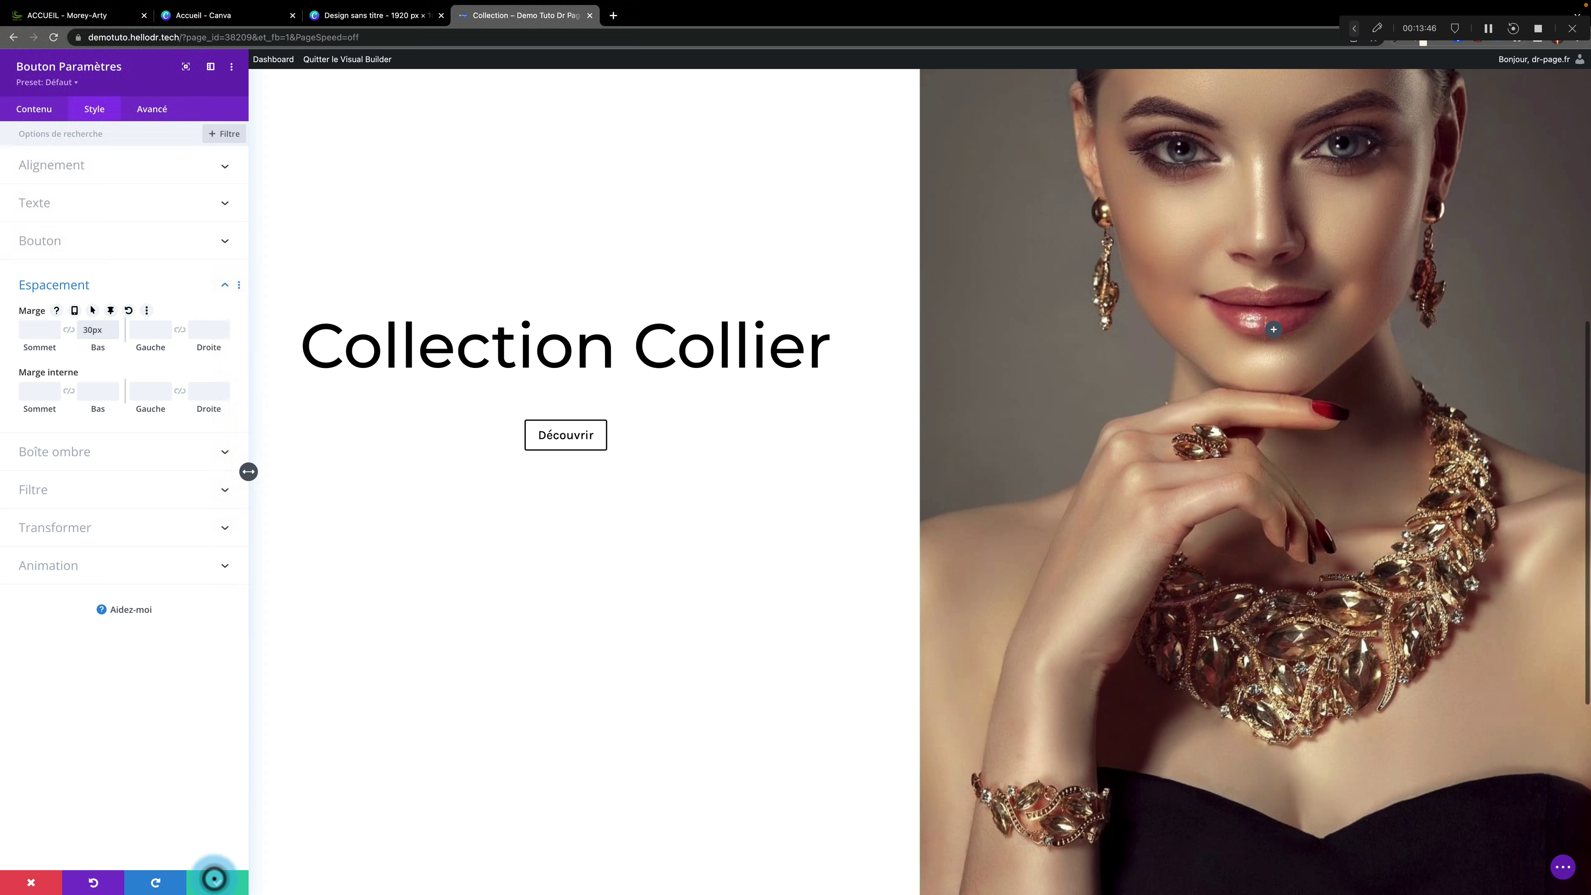
{"action": "left_click", "coordinate": [214, 878]}
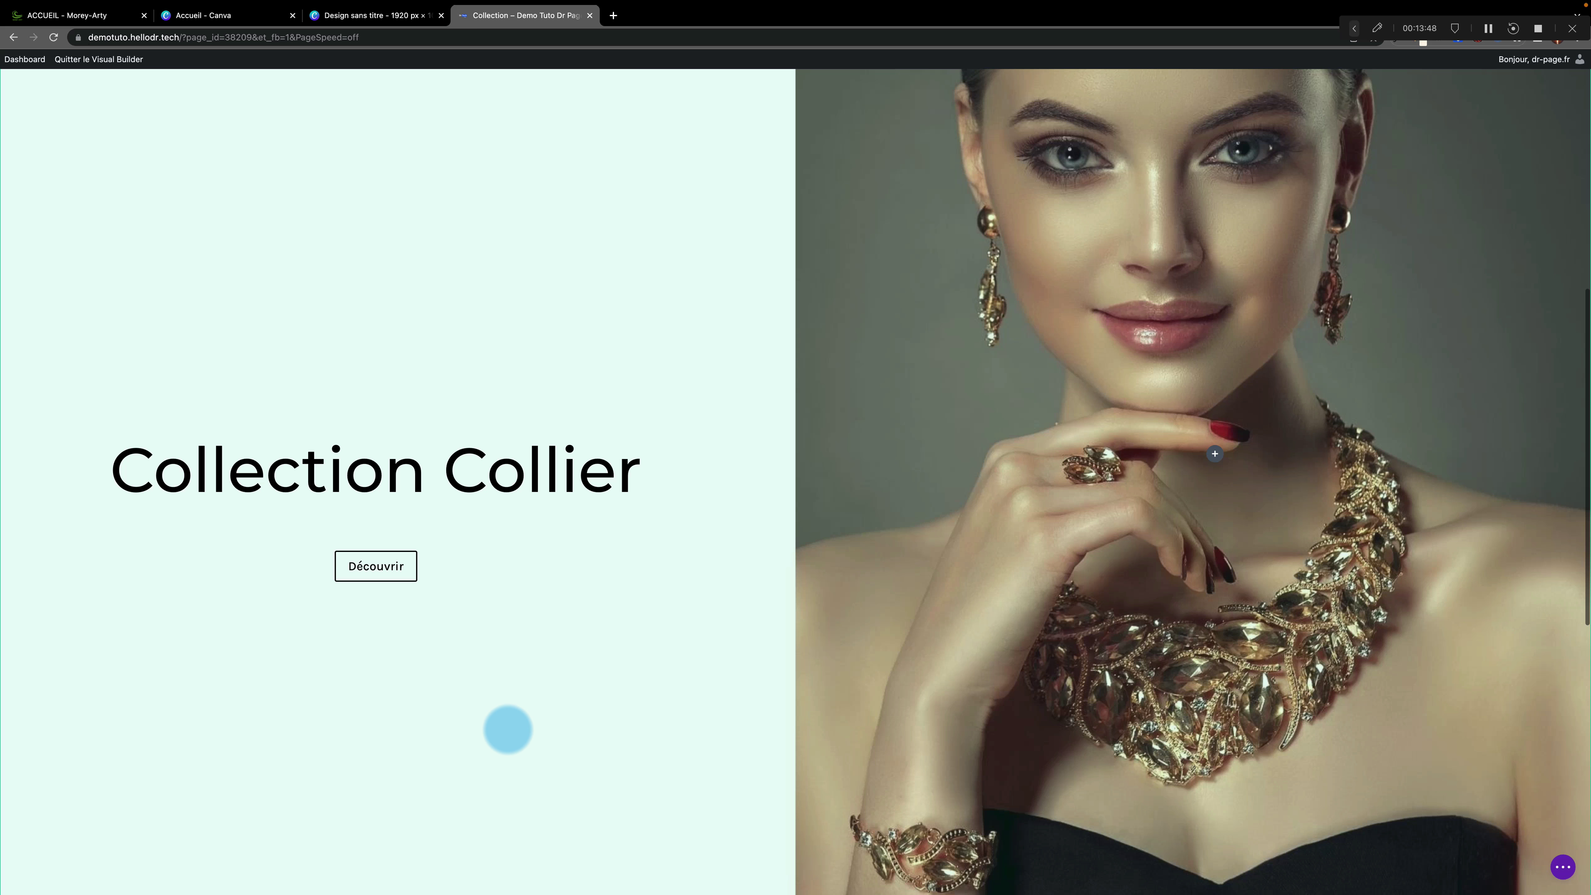
Go to the layer of the Collection Collier row and place the Layers window over the section's blank half
{"action": "scroll", "coordinate": [680, 650], "scroll_direction": "up", "scroll_amount": 3}
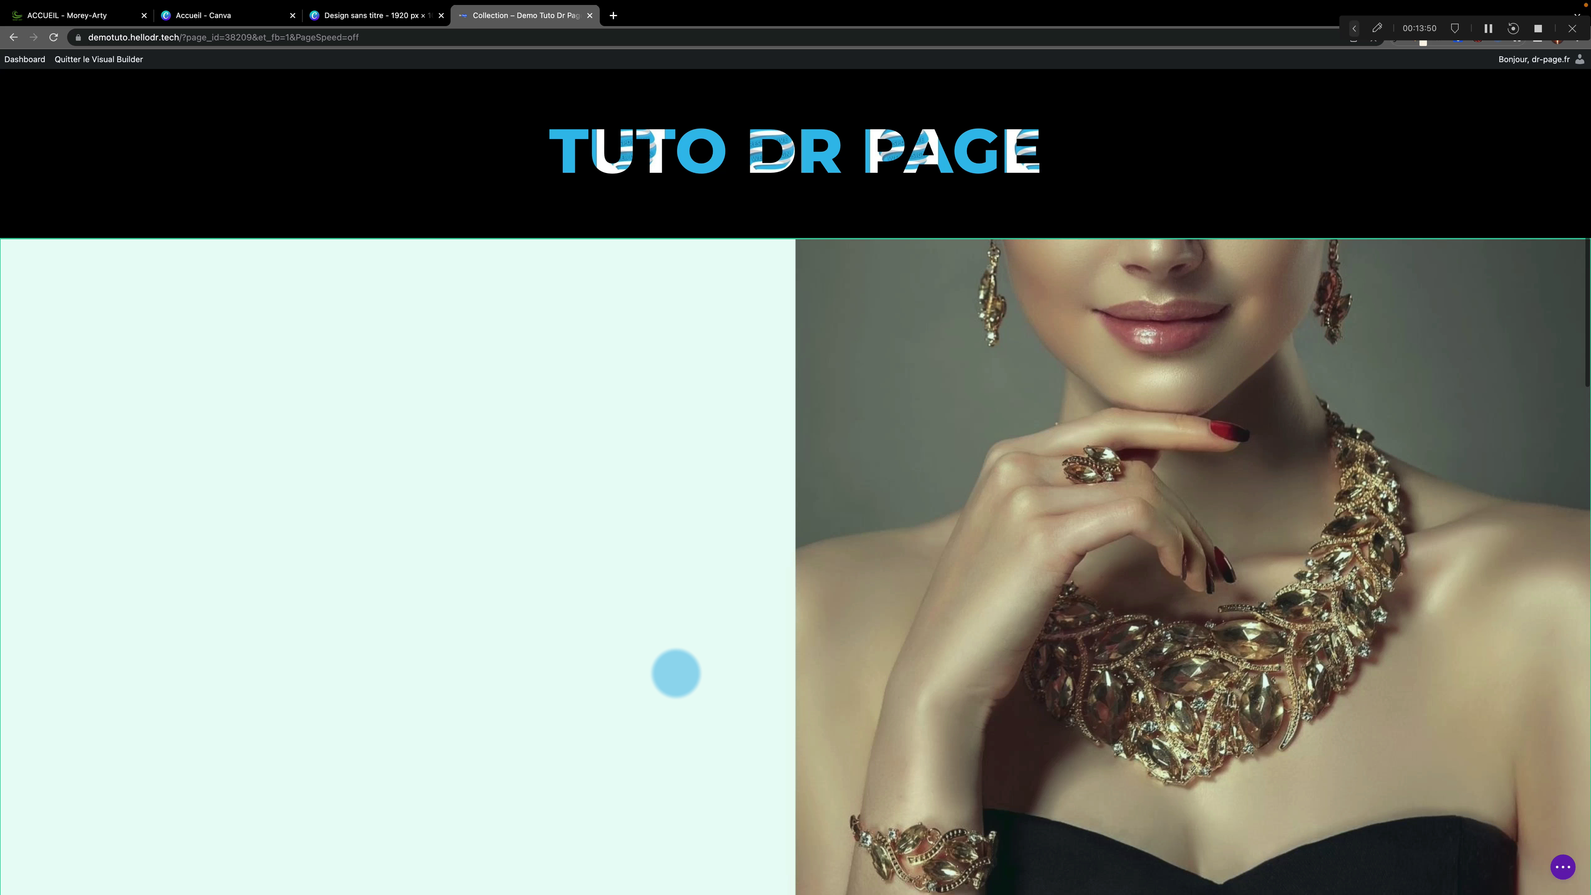
{"action": "scroll", "coordinate": [676, 673], "scroll_direction": "down", "scroll_amount": 3}
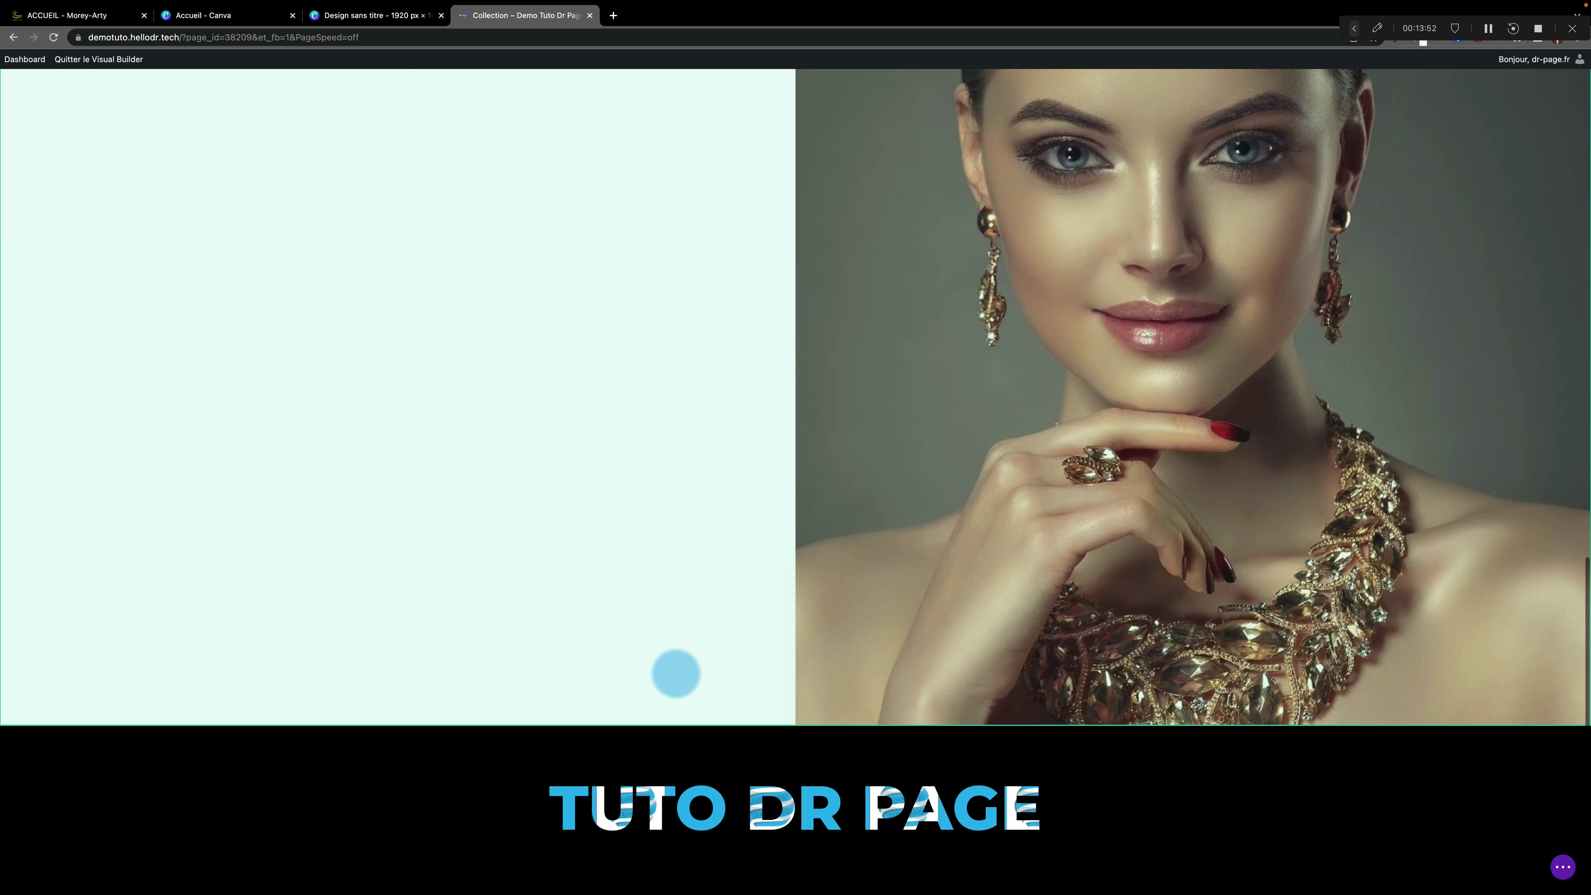
{"action": "scroll", "coordinate": [373, 427], "scroll_direction": "up", "scroll_amount": 3}
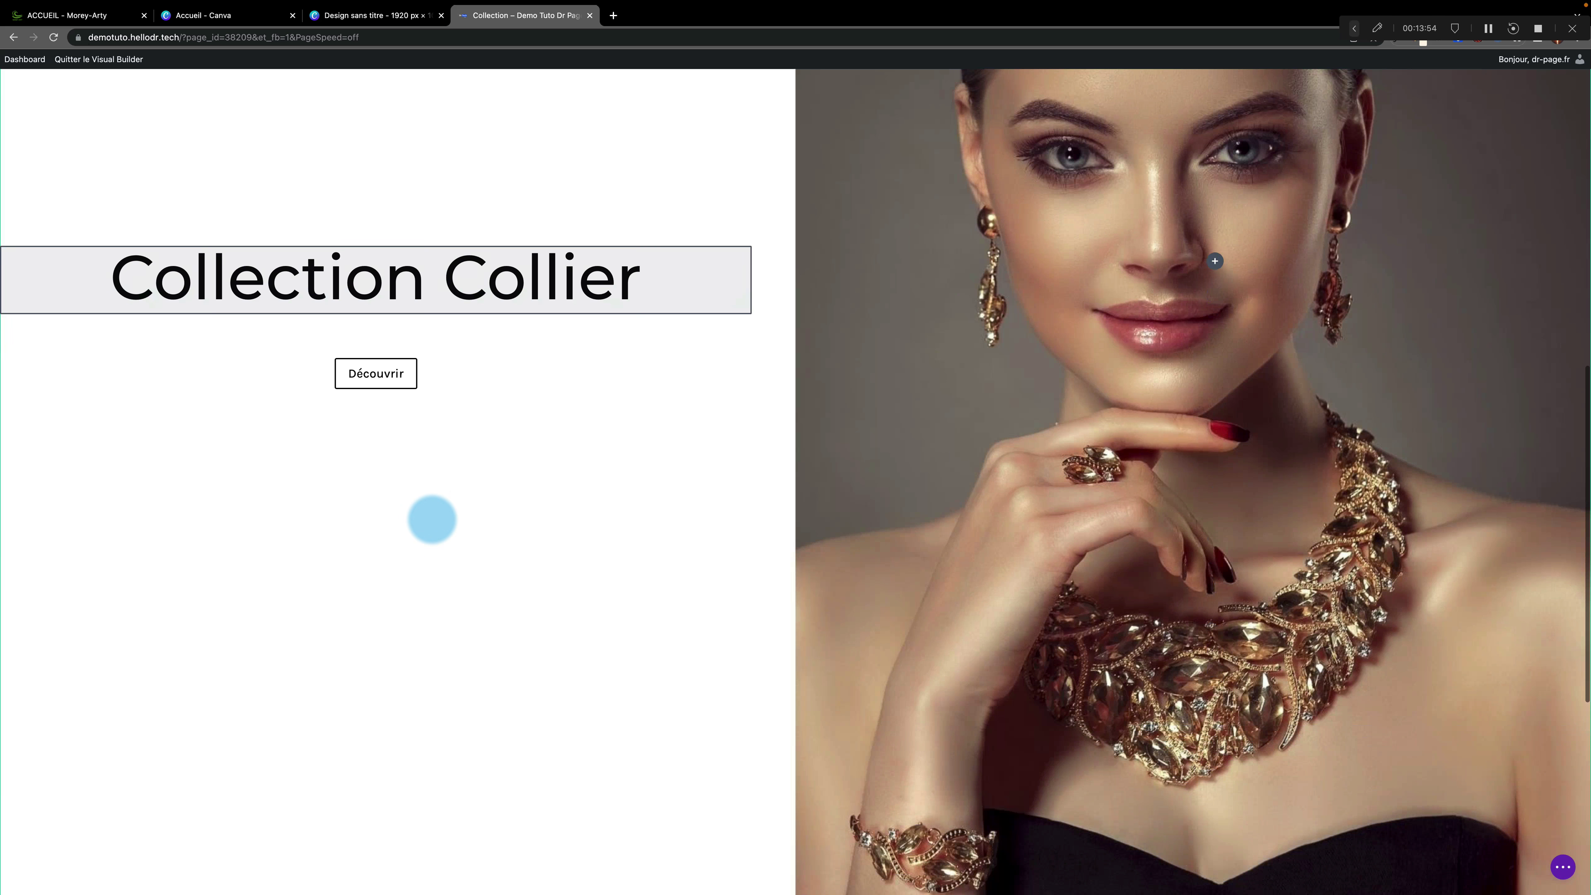
{"action": "scroll", "coordinate": [432, 520], "scroll_direction": "down", "scroll_amount": 3}
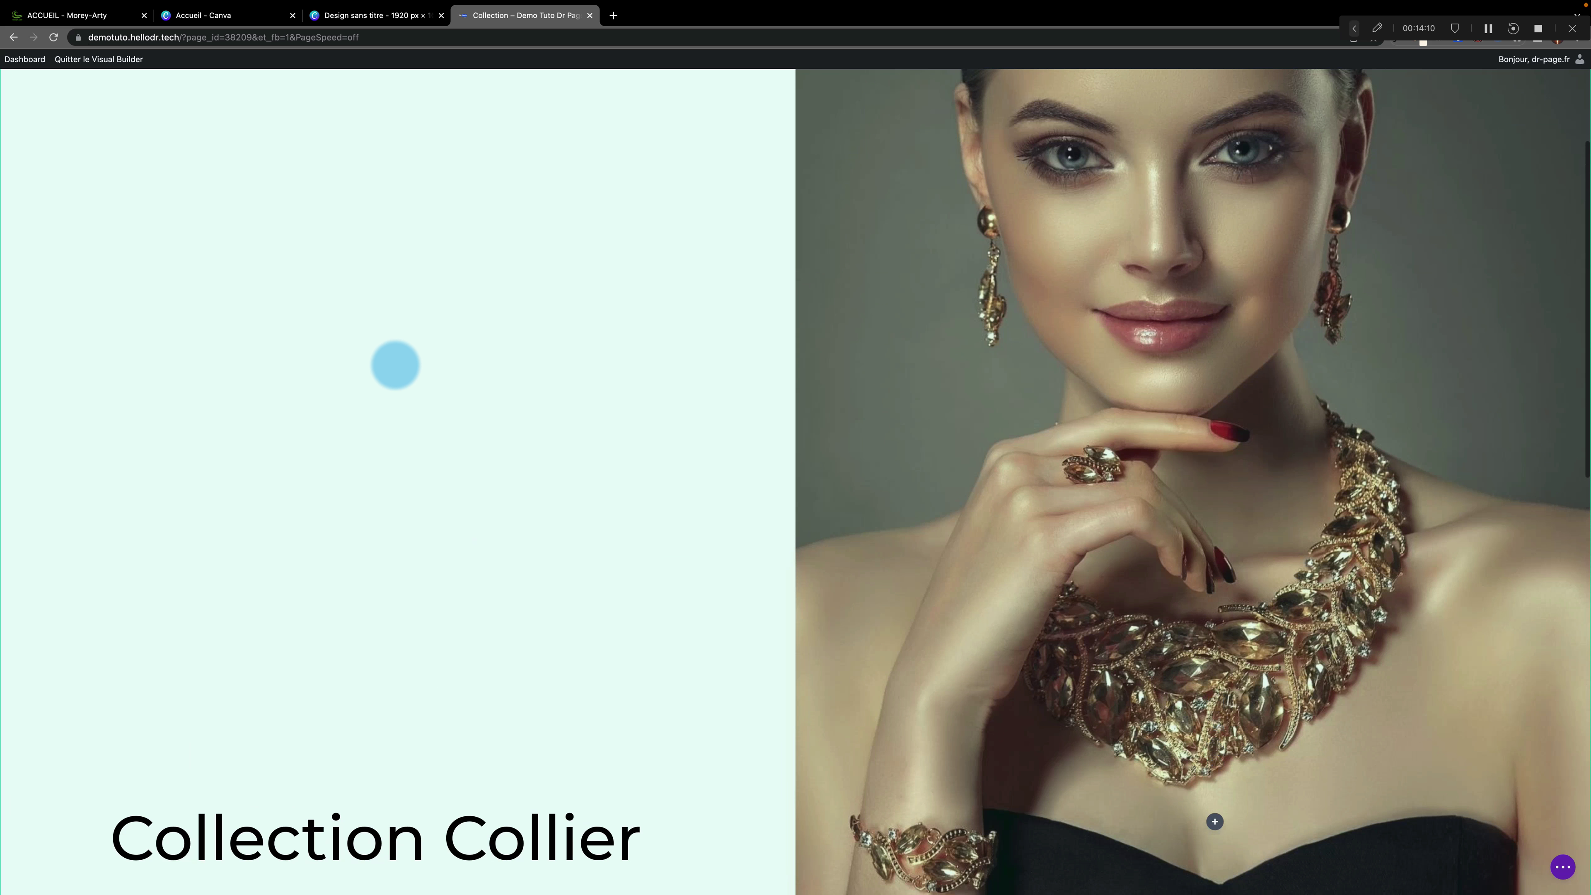
{"action": "scroll", "coordinate": [396, 365], "scroll_direction": "up", "scroll_amount": 3}
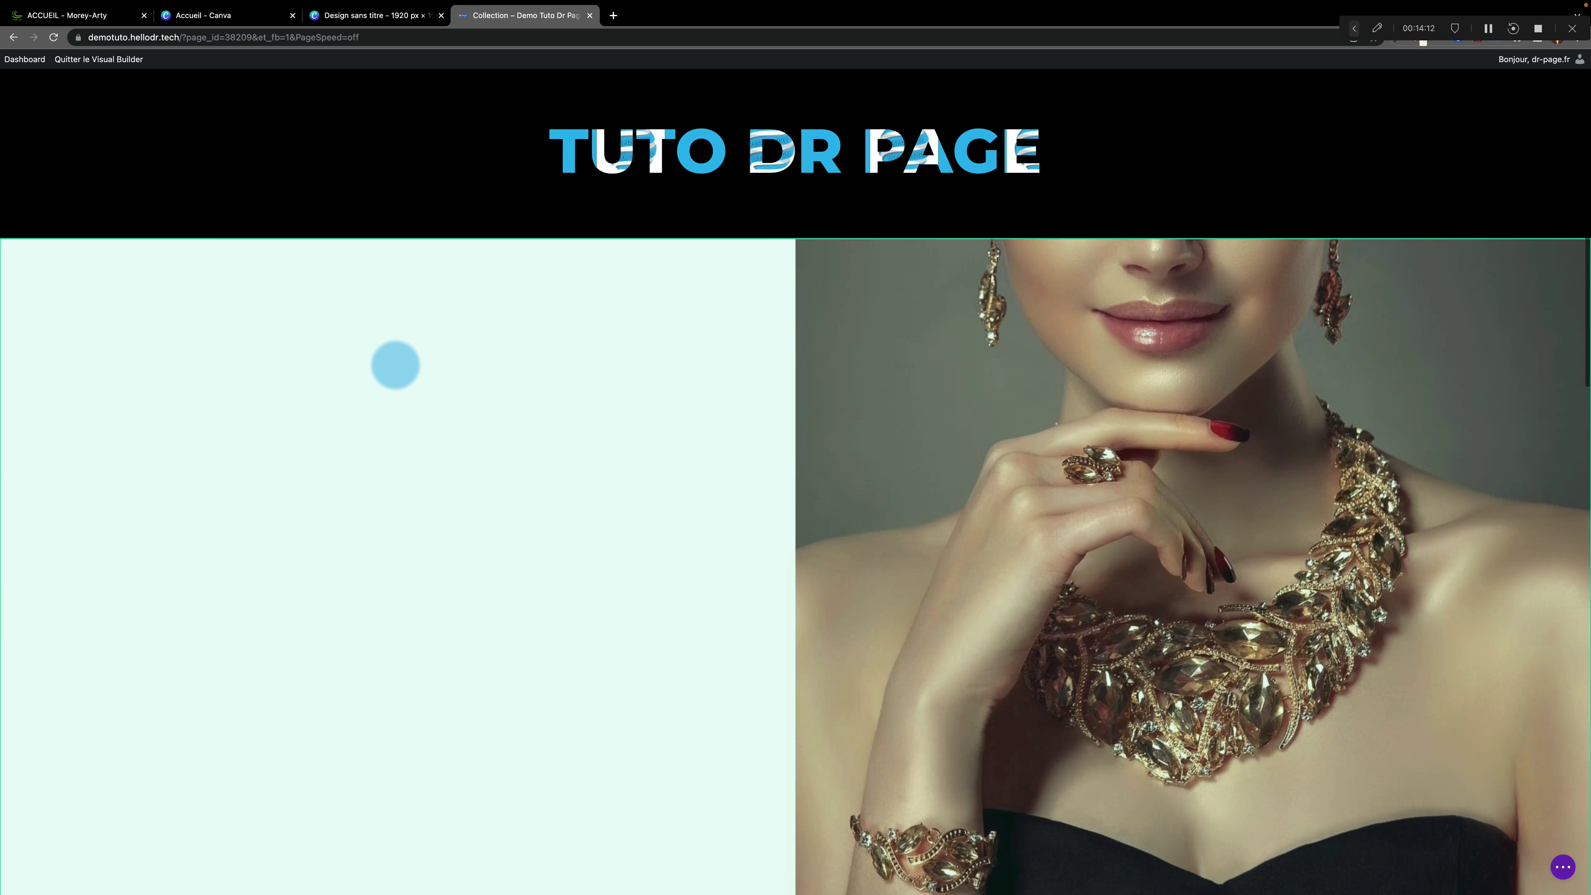
{"action": "left_click", "coordinate": [167, 318]}
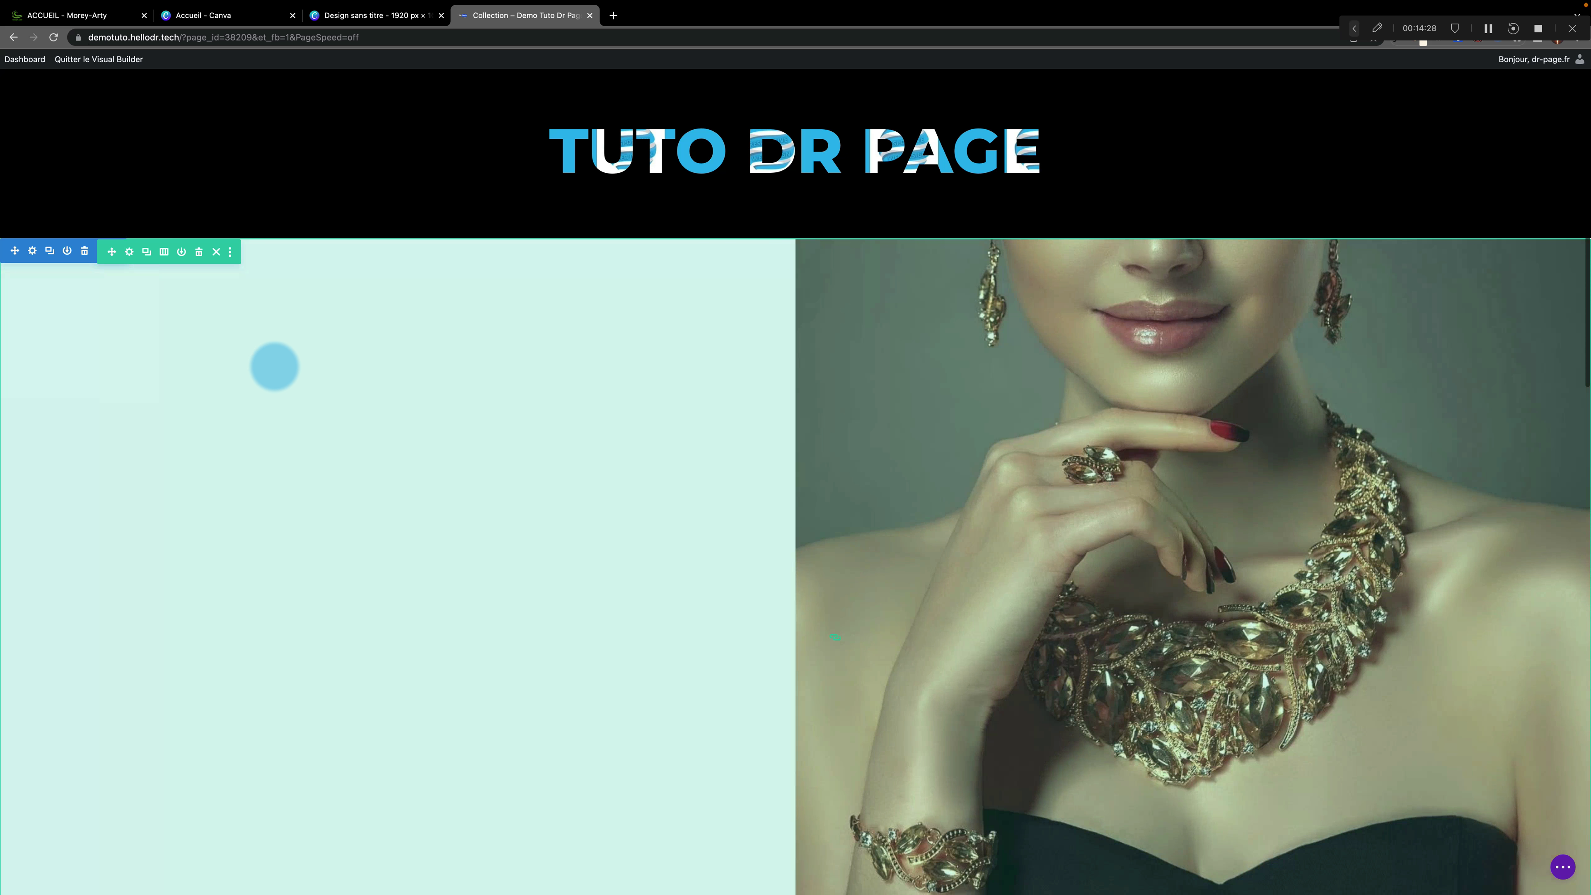
{"action": "right_click", "coordinate": [274, 365]}
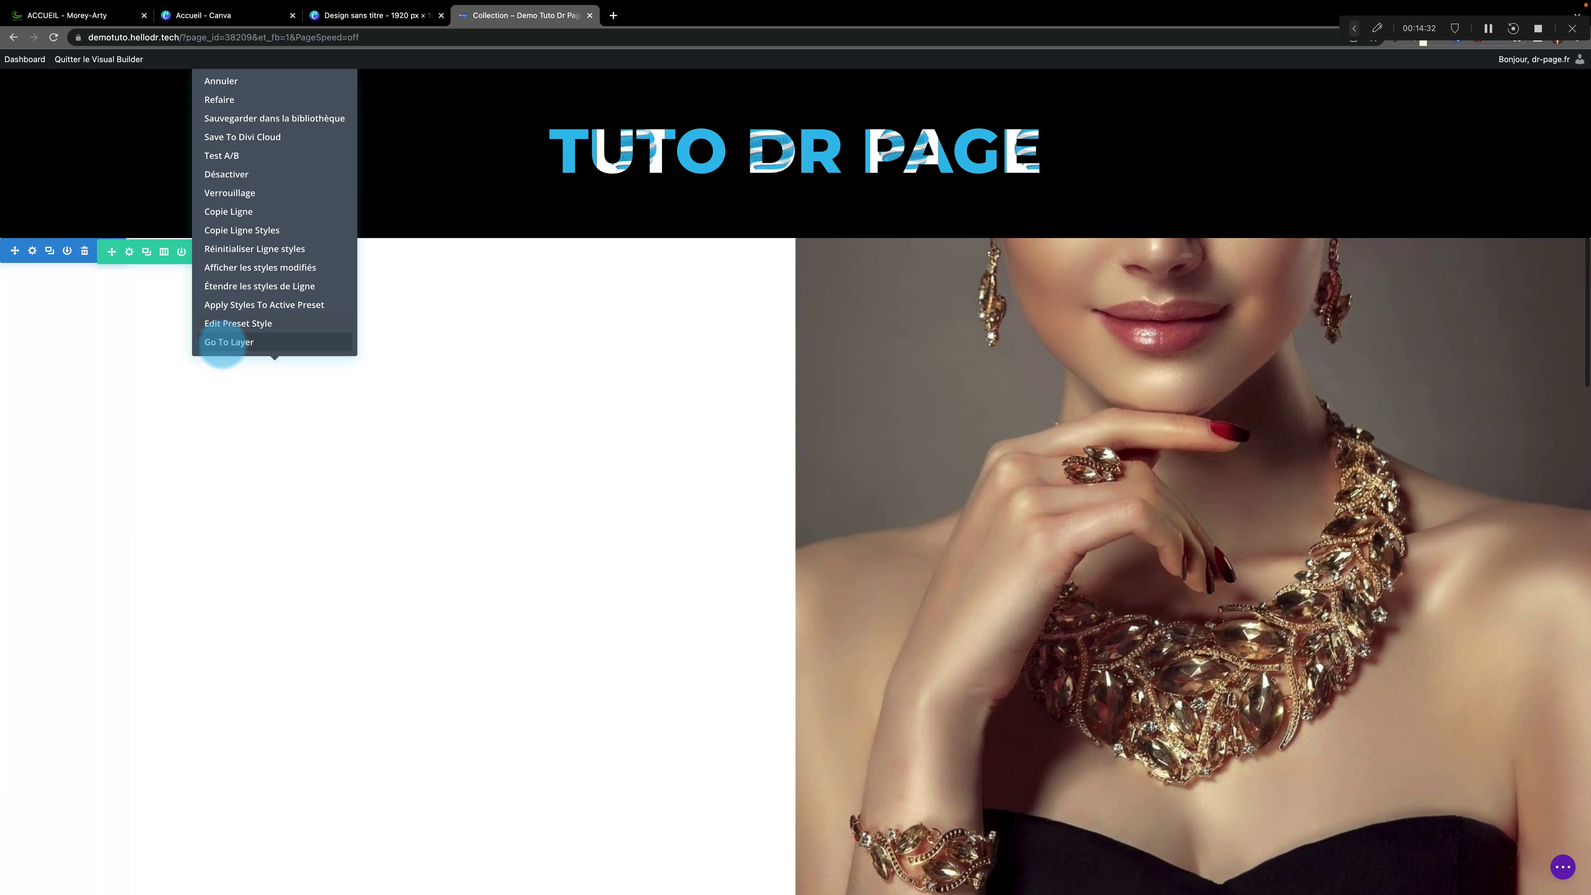
{"action": "left_click", "coordinate": [222, 342]}
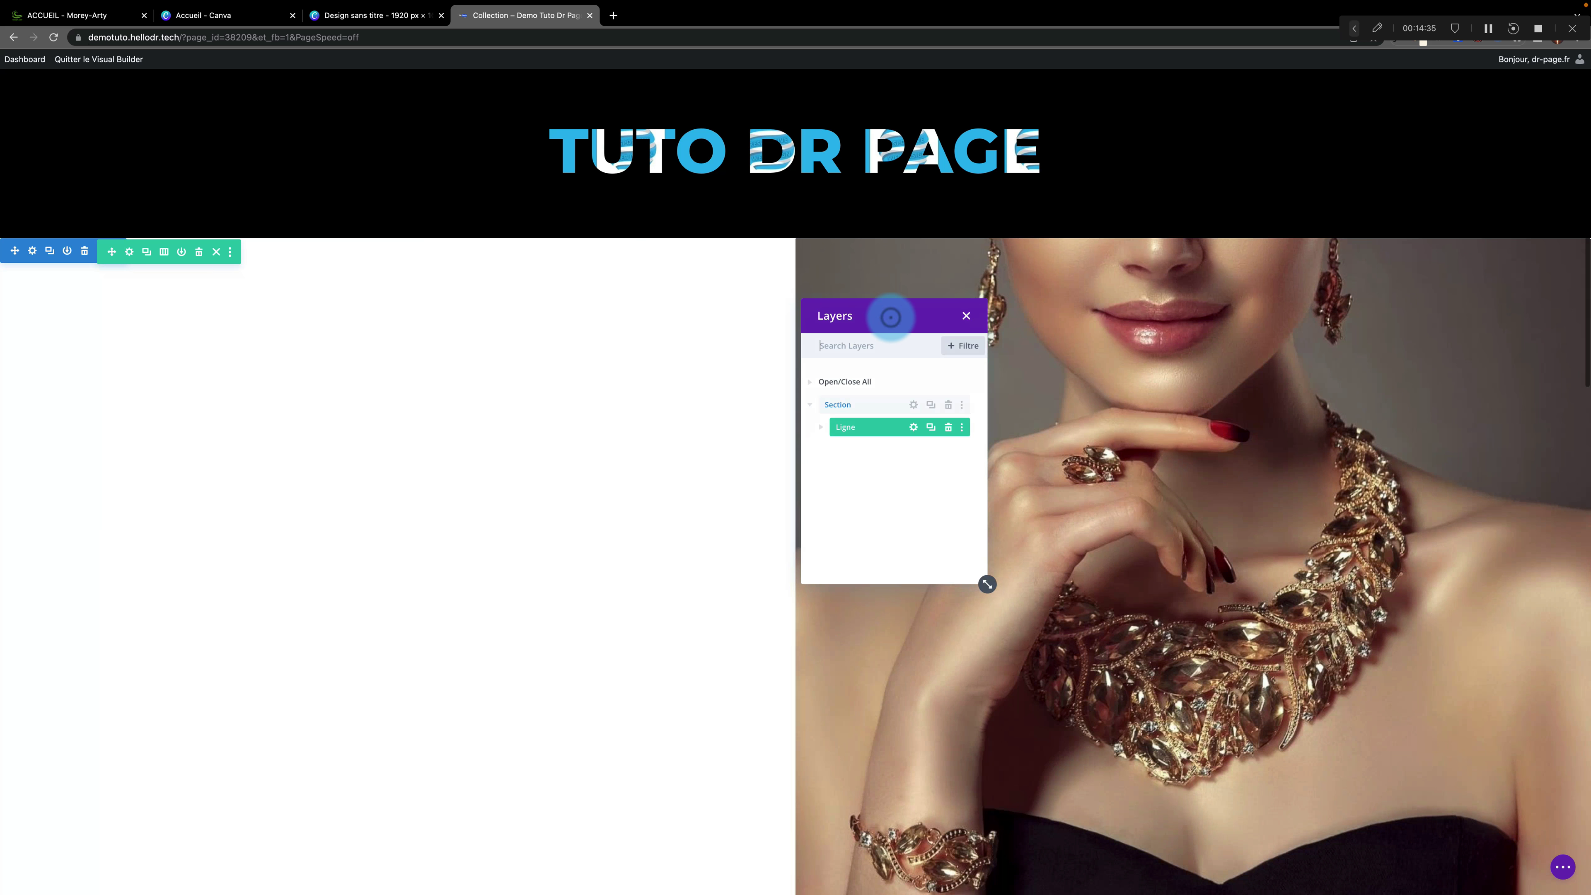
{"action": "left_click_drag", "start_coordinate": [887, 313], "coordinate": [695, 313]}
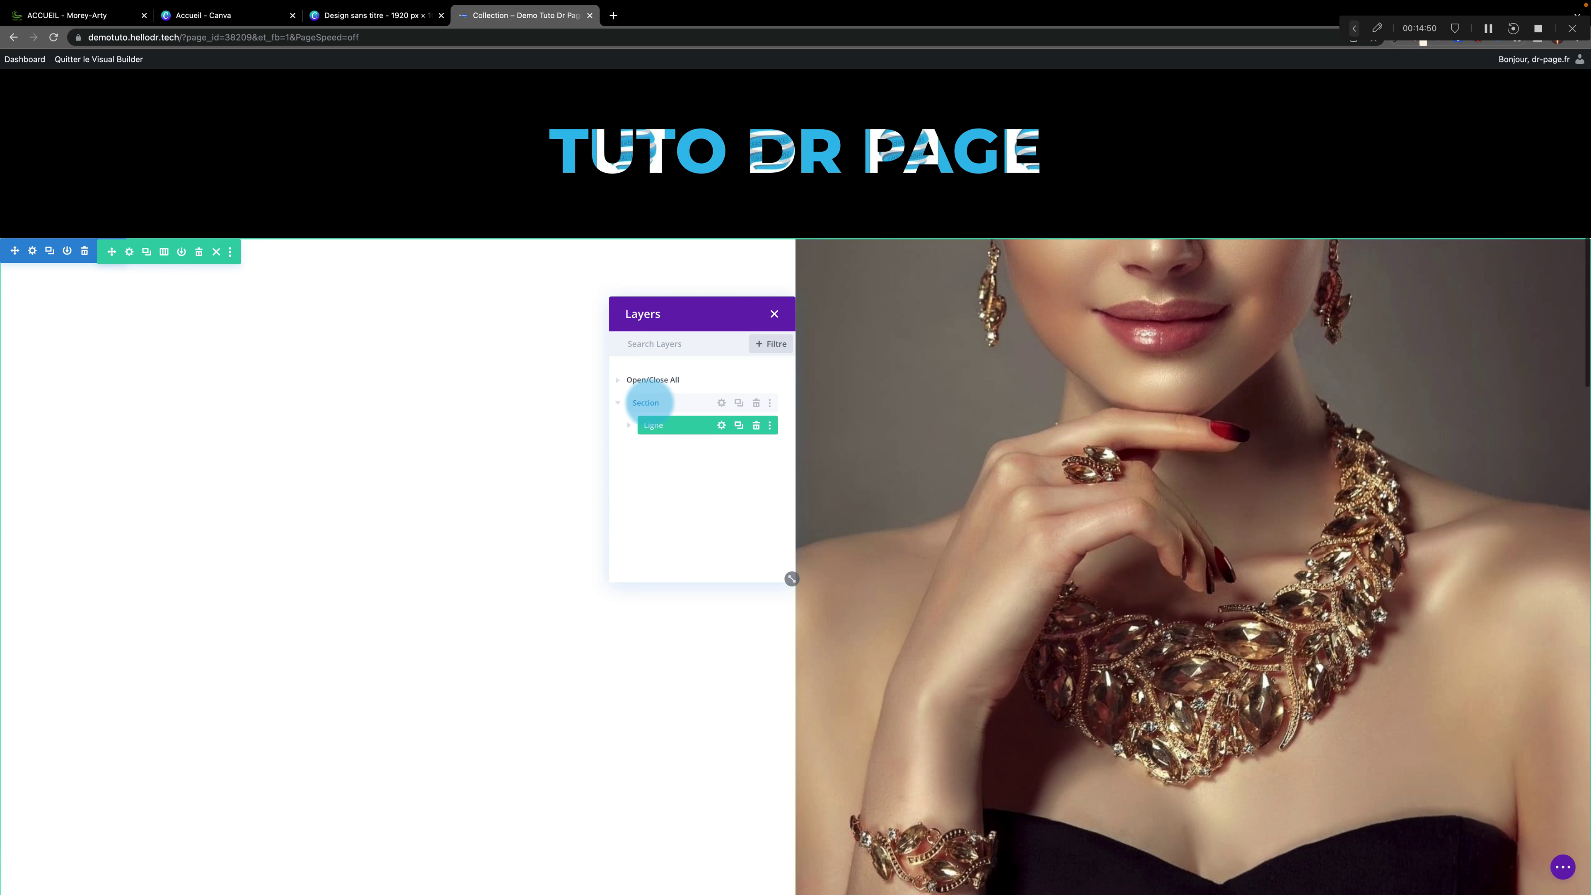
Copy the Collection Collier section, paste it directly below the original, and close the Layers window
{"action": "left_click", "coordinate": [771, 402]}
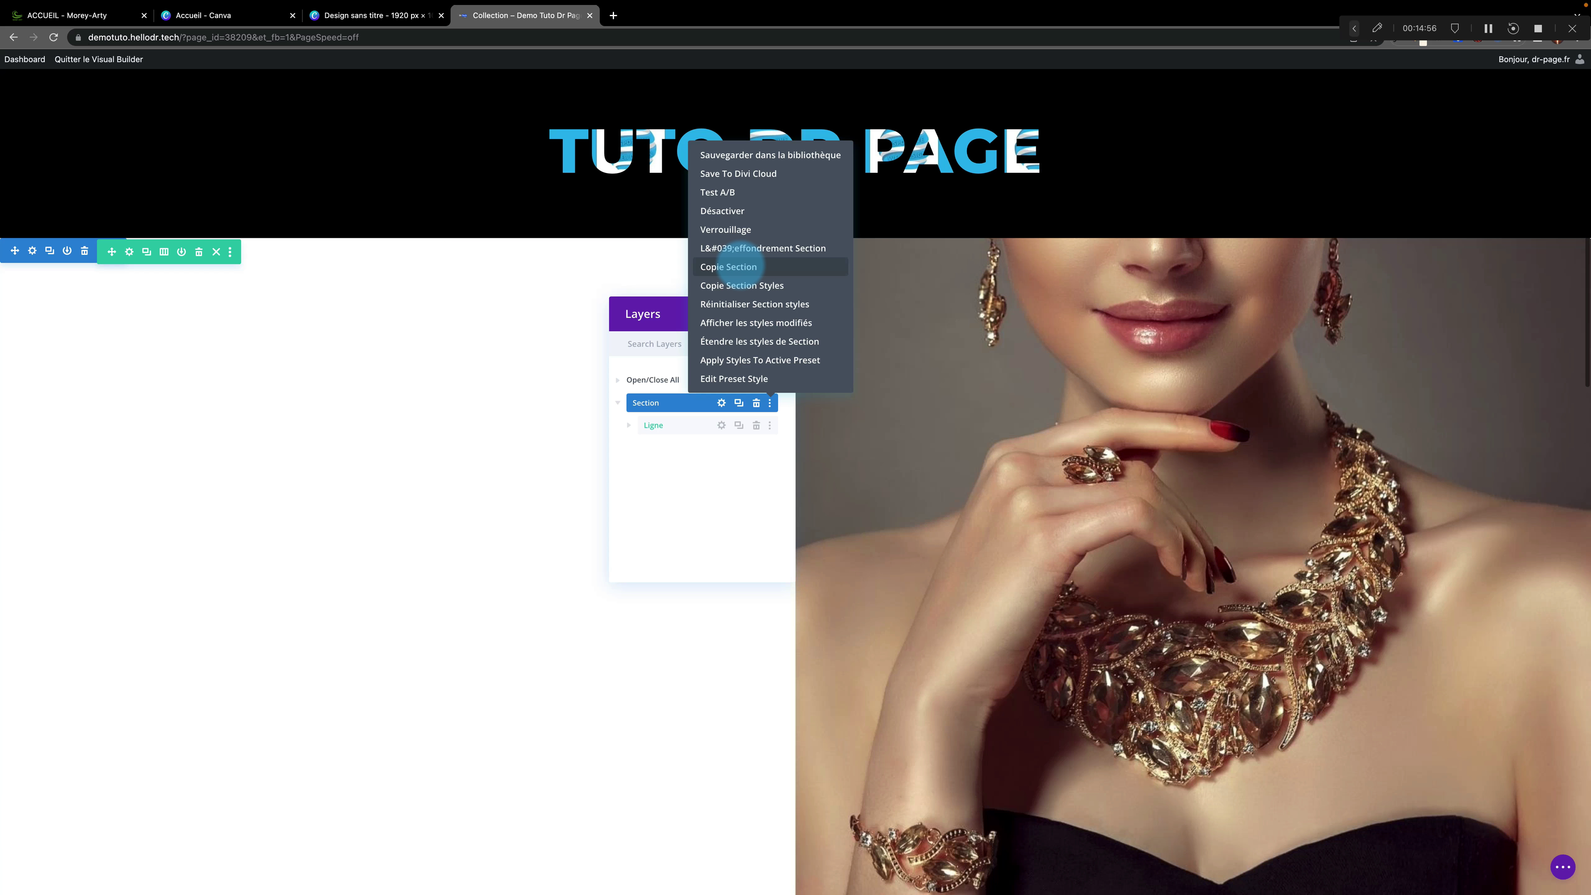
{"action": "left_click", "coordinate": [741, 266]}
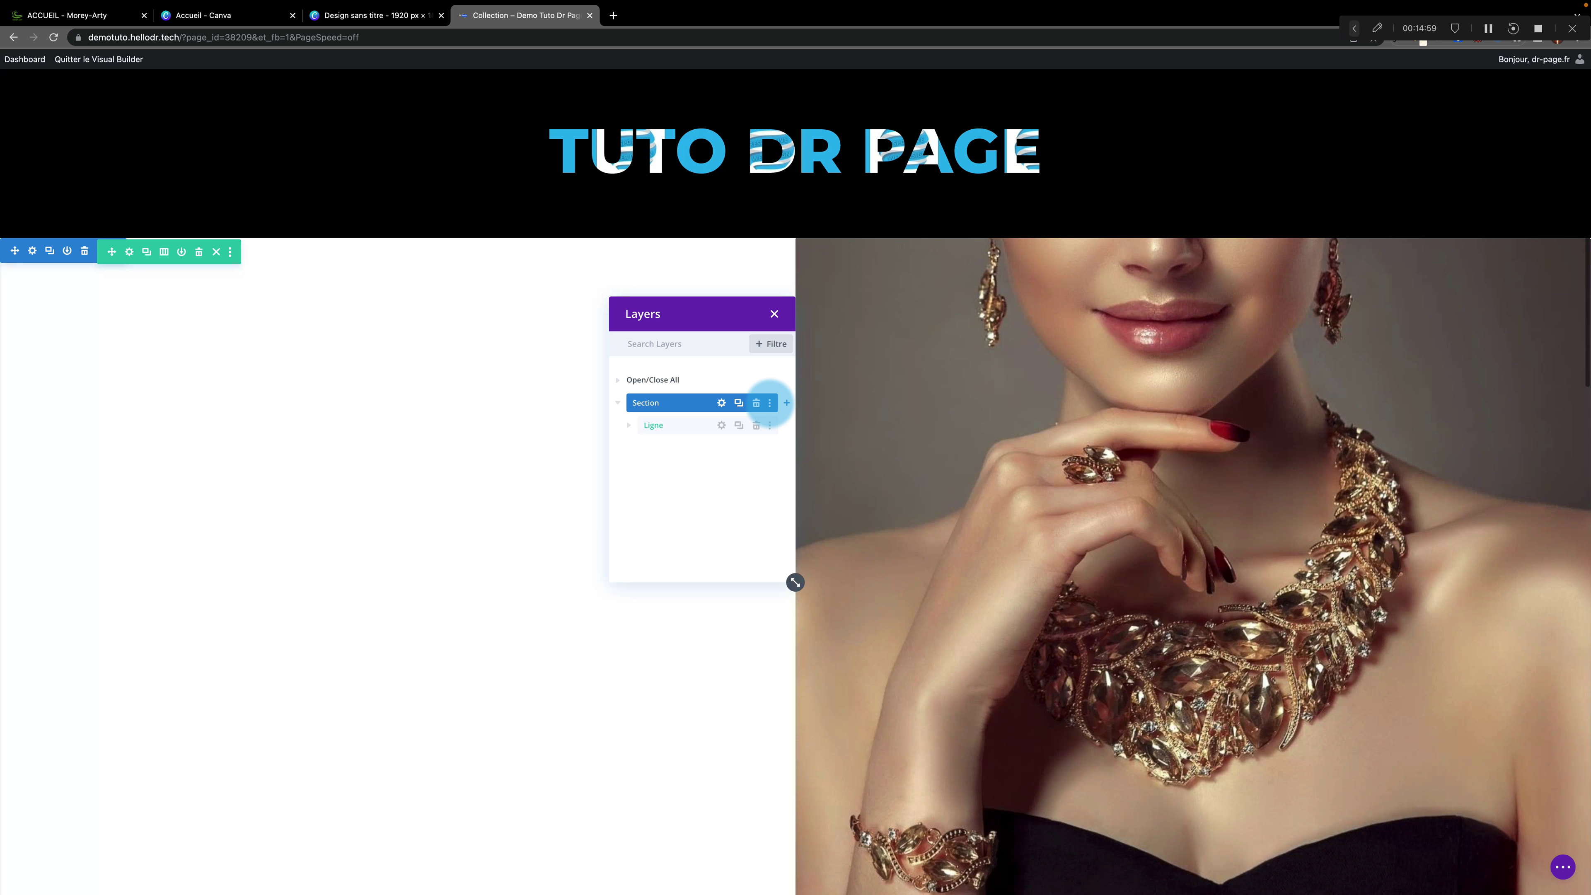
{"action": "left_click", "coordinate": [770, 402]}
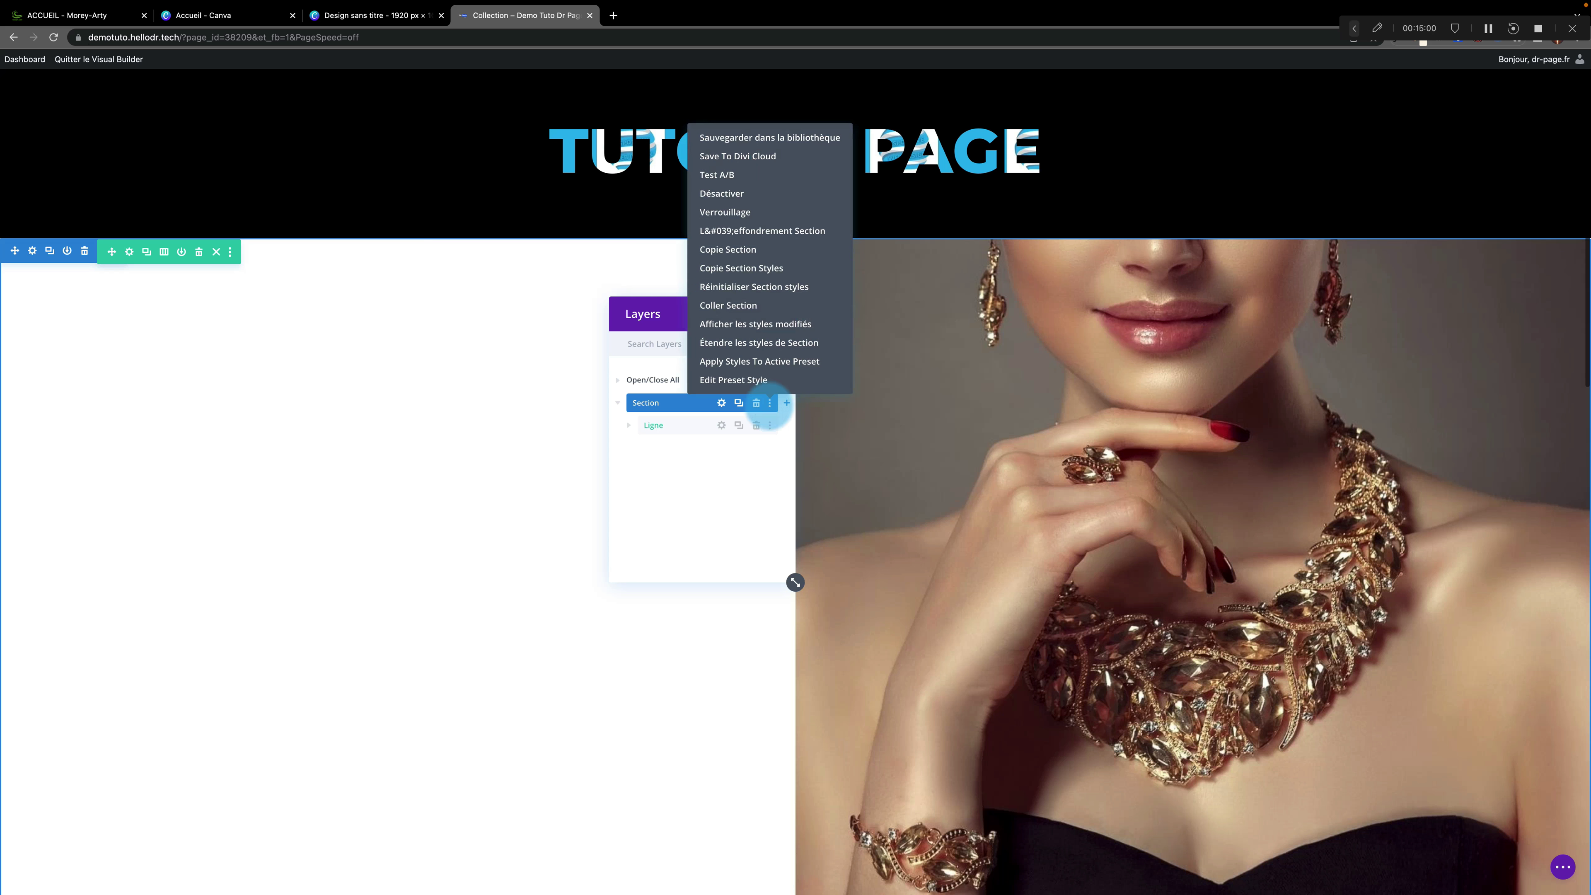
{"action": "left_click", "coordinate": [720, 305]}
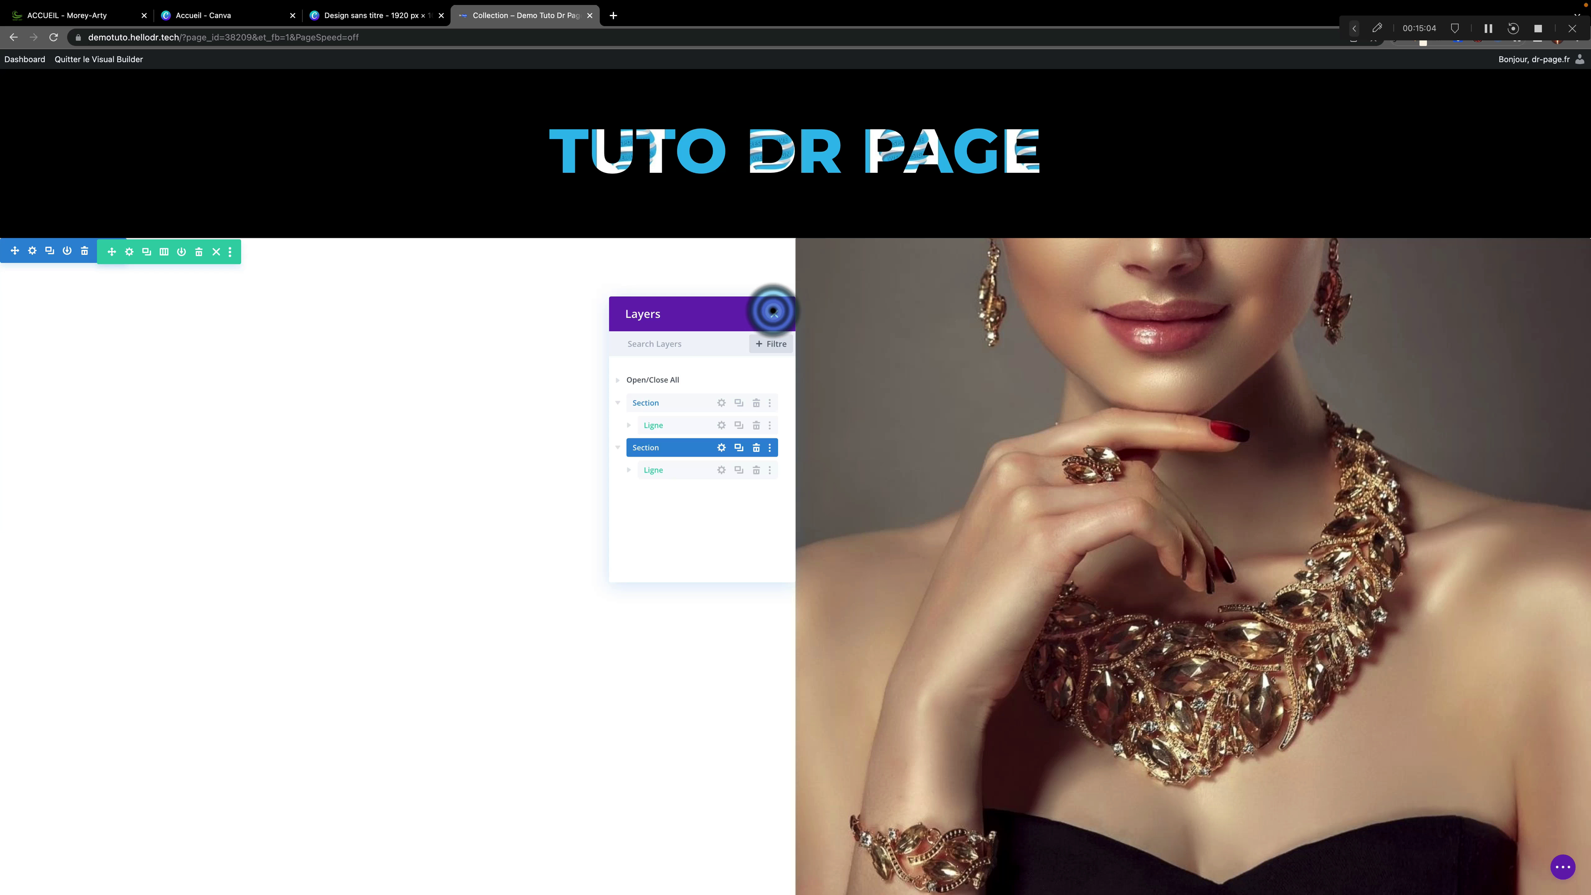
{"action": "left_click", "coordinate": [773, 312]}
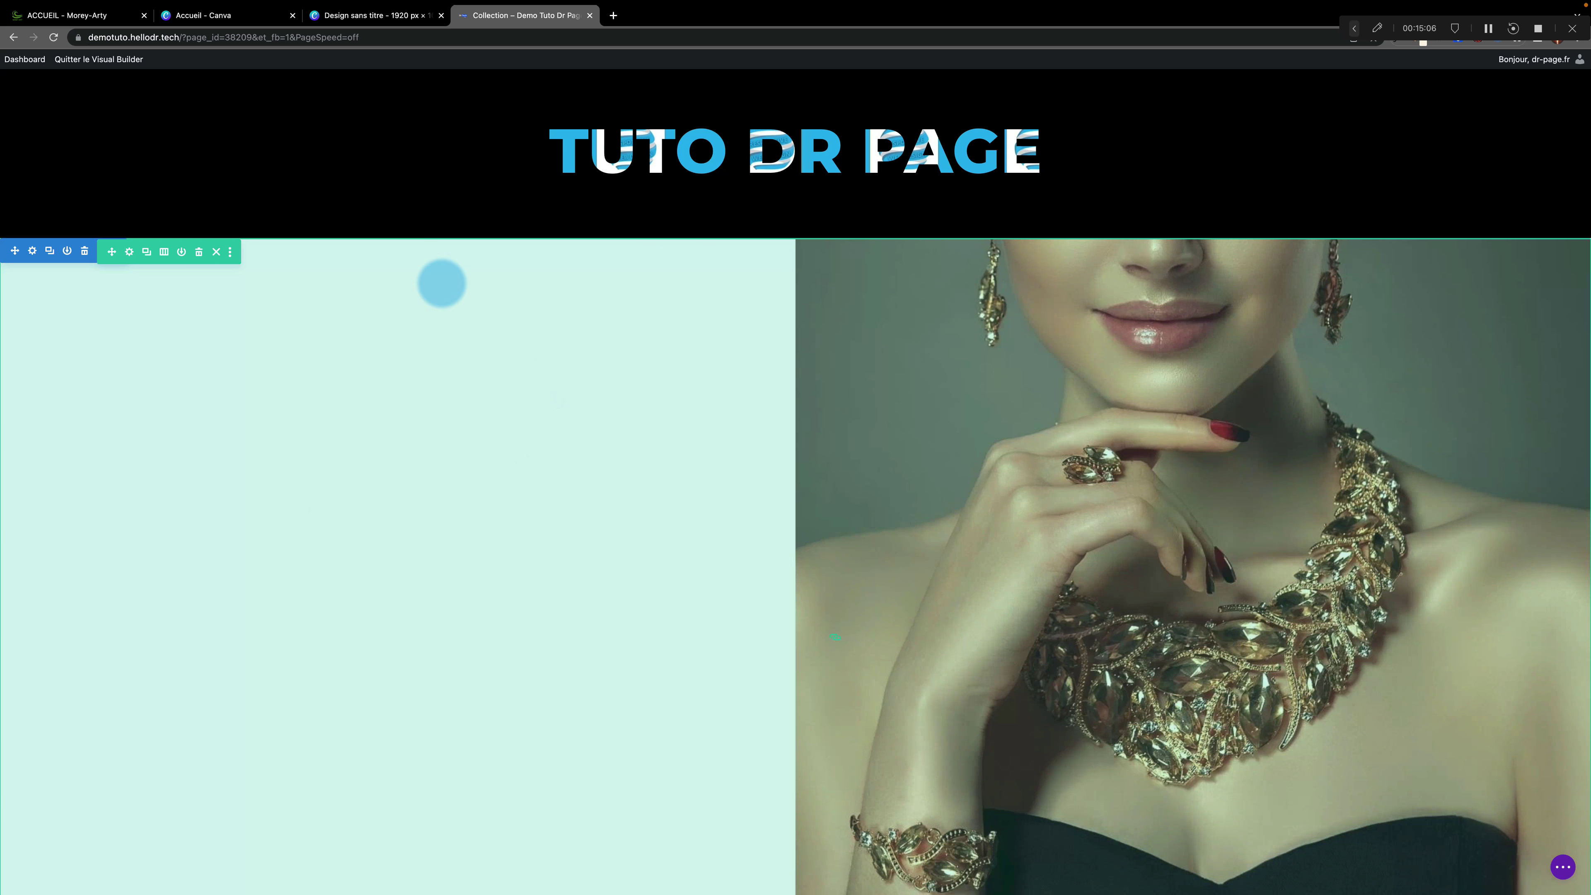
Examine how the two stacked Collection Collier sections, their headings and their fixed backgrounds follow each other while scrolling
{"action": "scroll", "coordinate": [532, 526], "scroll_direction": "down", "scroll_amount": 3}
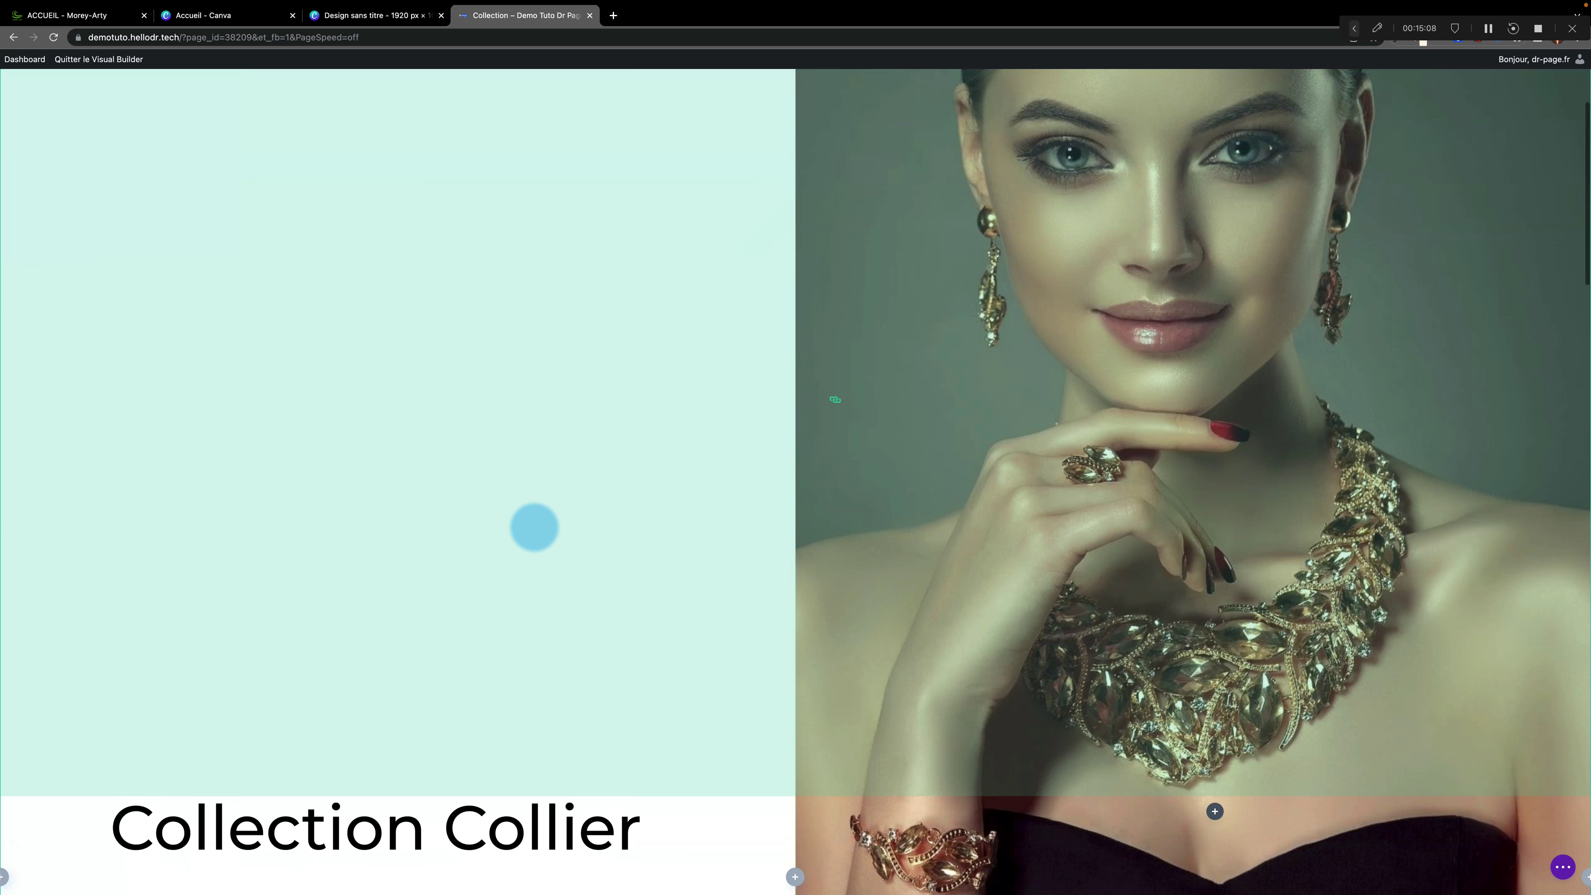
{"action": "scroll", "coordinate": [535, 526], "scroll_direction": "down", "scroll_amount": 5}
{"action": "scroll", "coordinate": [534, 526], "scroll_direction": "down", "scroll_amount": 5}
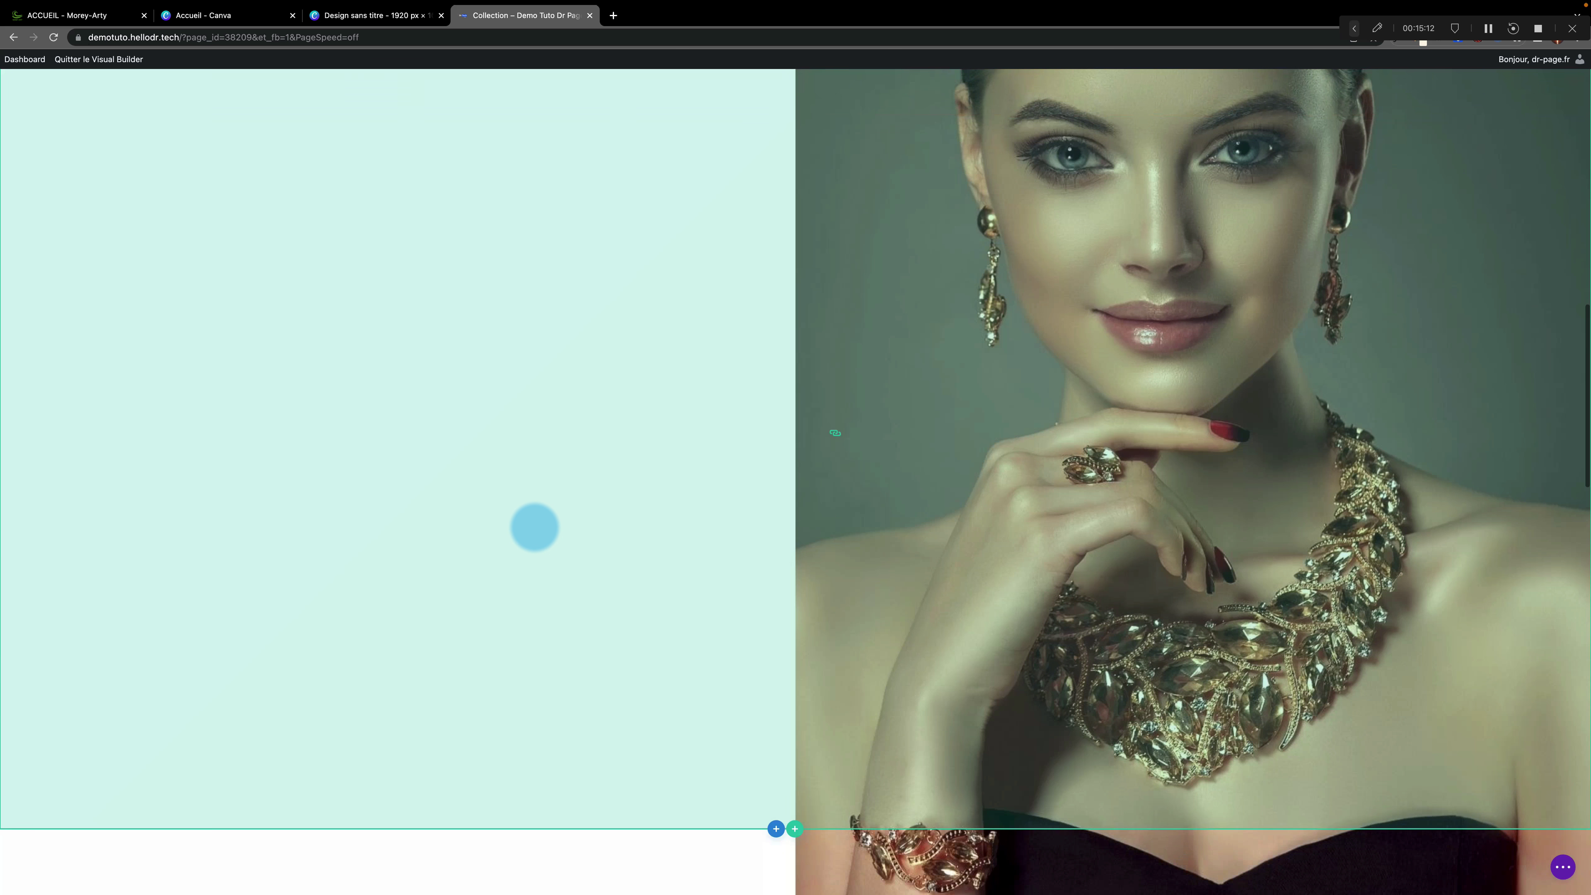
{"action": "scroll", "coordinate": [532, 526], "scroll_direction": "down", "scroll_amount": 4}
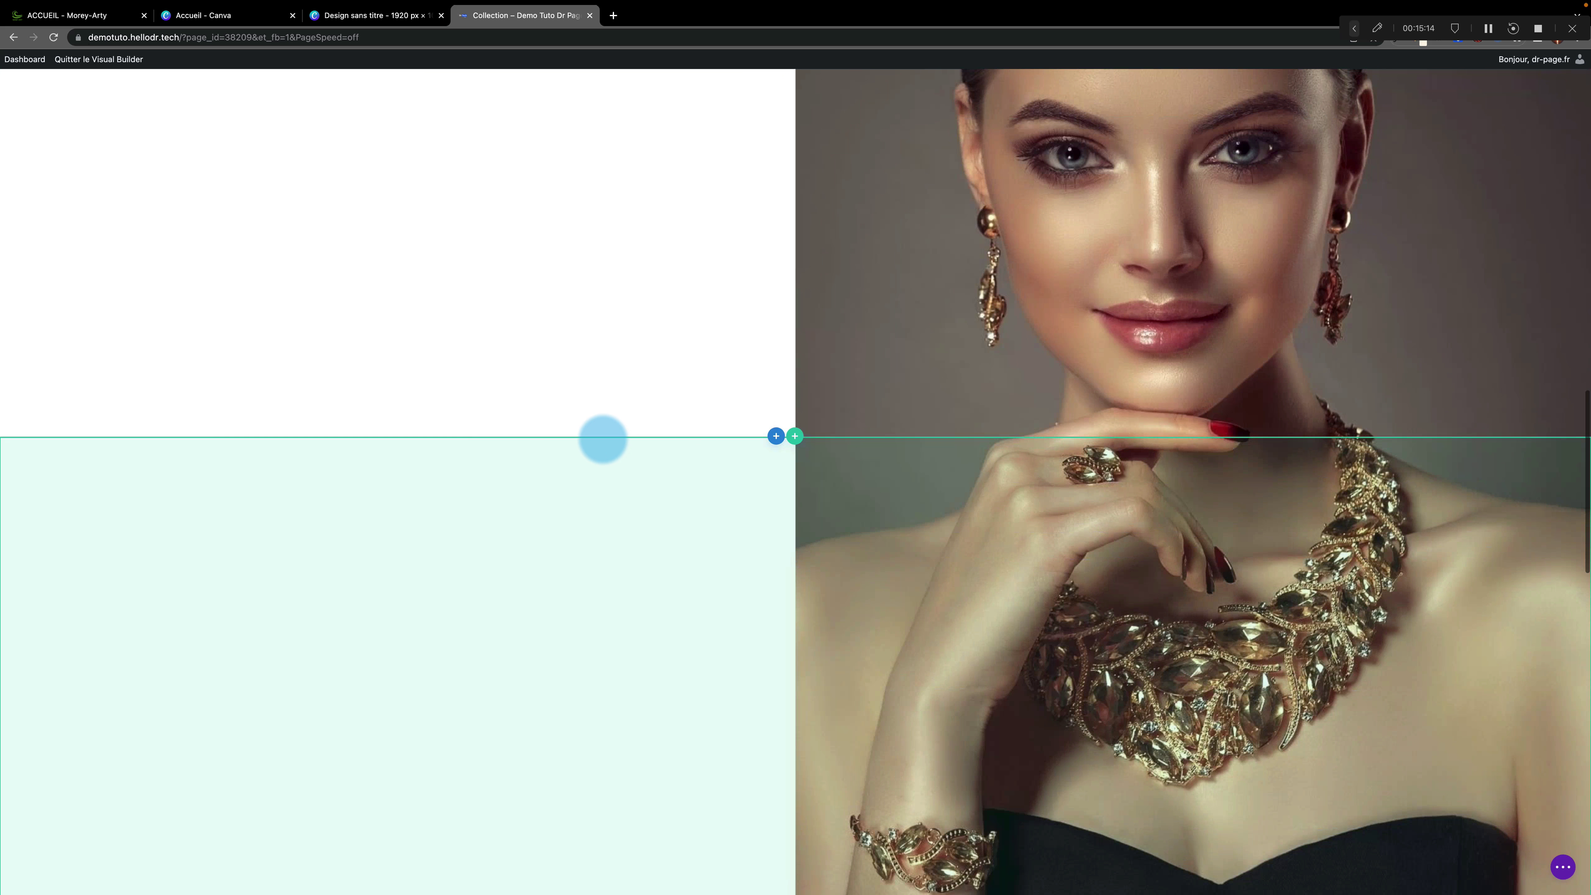
{"action": "scroll", "coordinate": [930, 569], "scroll_direction": "down", "scroll_amount": 3}
{"action": "scroll", "coordinate": [879, 572], "scroll_direction": "down", "scroll_amount": 2}
{"action": "scroll", "coordinate": [877, 569], "scroll_direction": "up", "scroll_amount": 3}
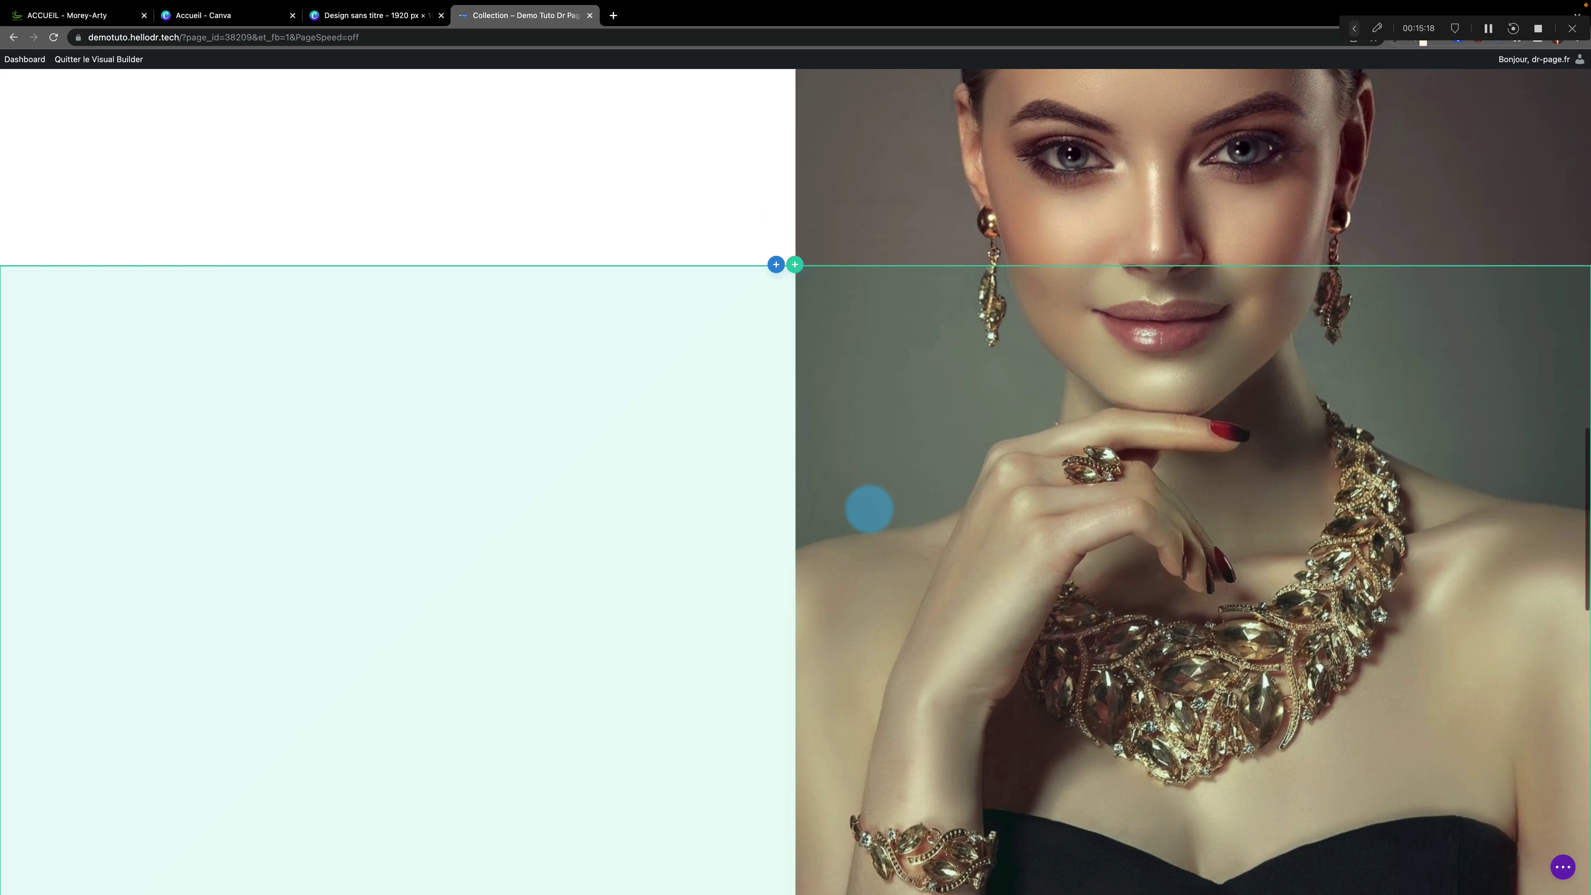
{"action": "scroll", "coordinate": [877, 511], "scroll_direction": "up", "scroll_amount": 2}
{"action": "scroll", "coordinate": [987, 540], "scroll_direction": "down", "scroll_amount": 2}
{"action": "scroll", "coordinate": [629, 558], "scroll_direction": "down", "scroll_amount": 15}
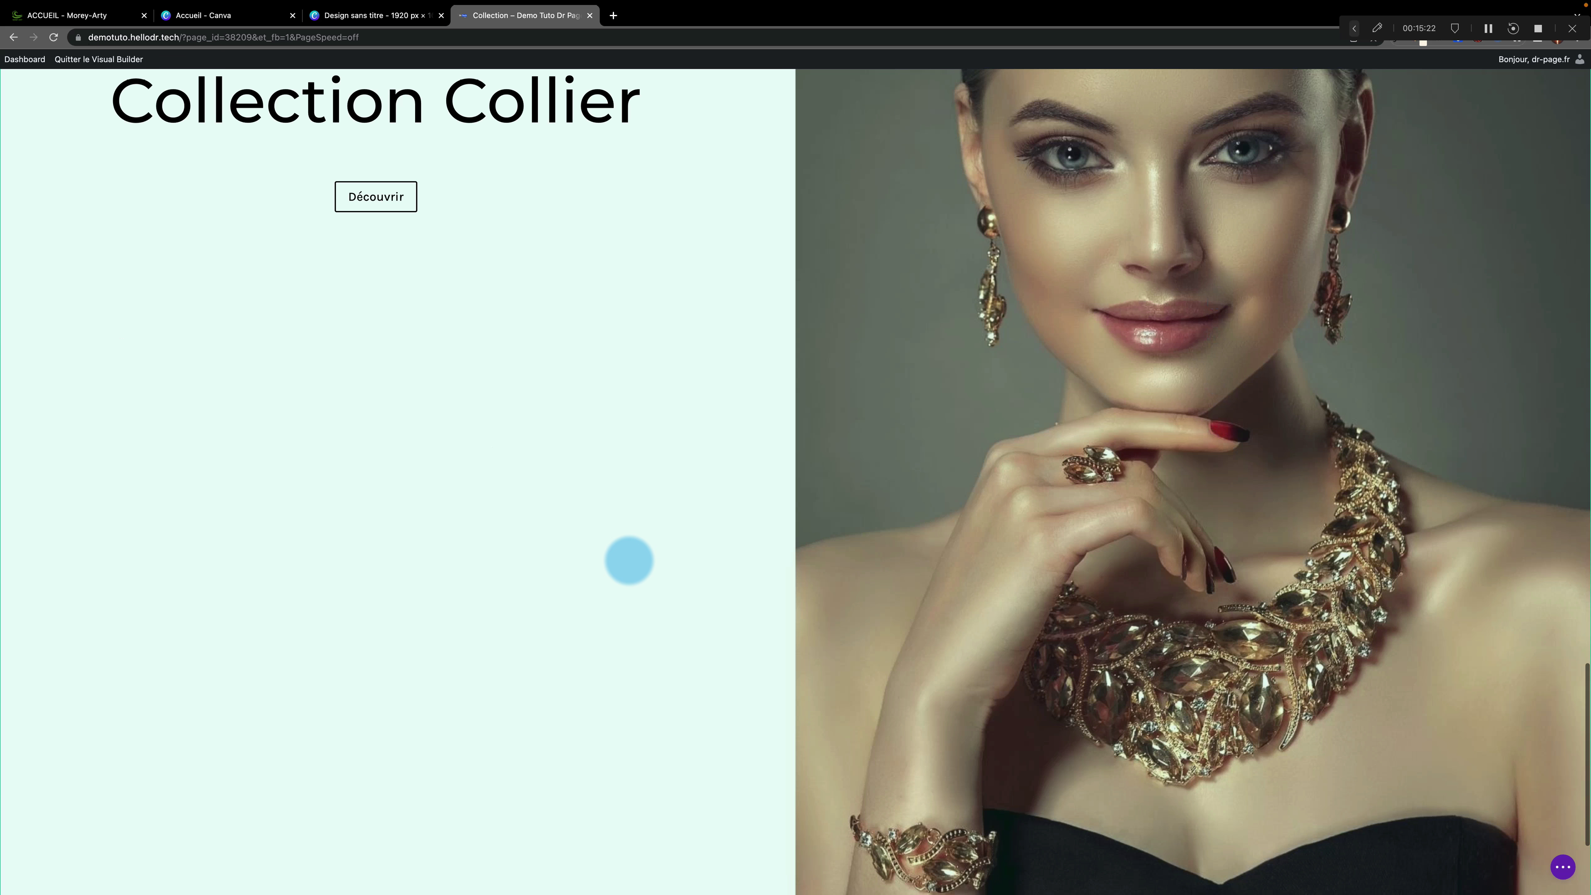
{"action": "scroll", "coordinate": [629, 559], "scroll_direction": "up", "scroll_amount": 7}
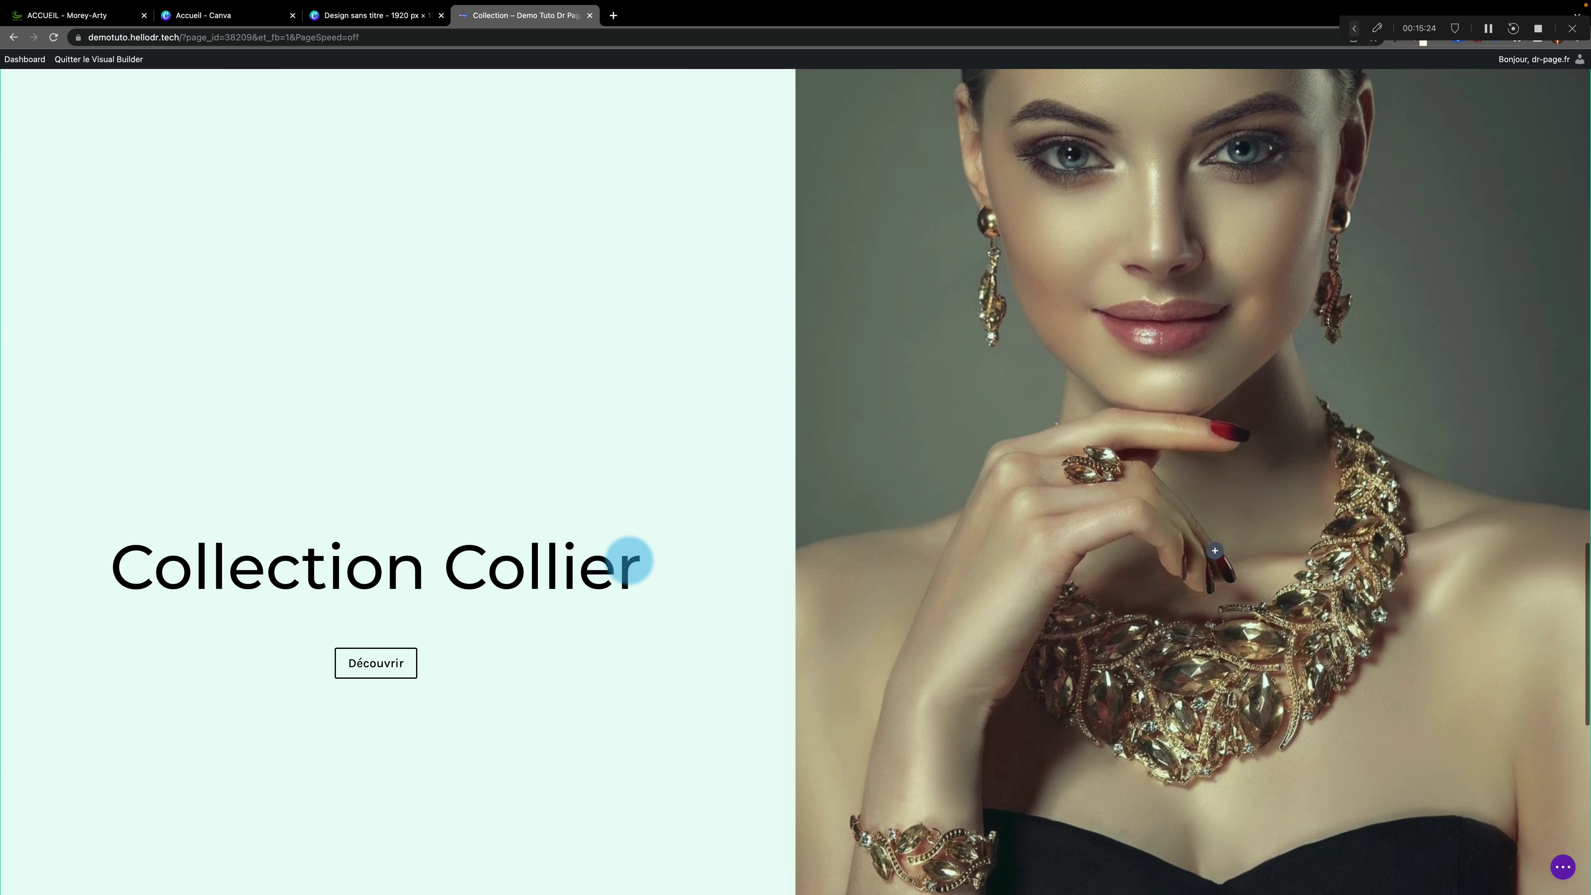
{"action": "scroll", "coordinate": [628, 560], "scroll_direction": "up", "scroll_amount": 8}
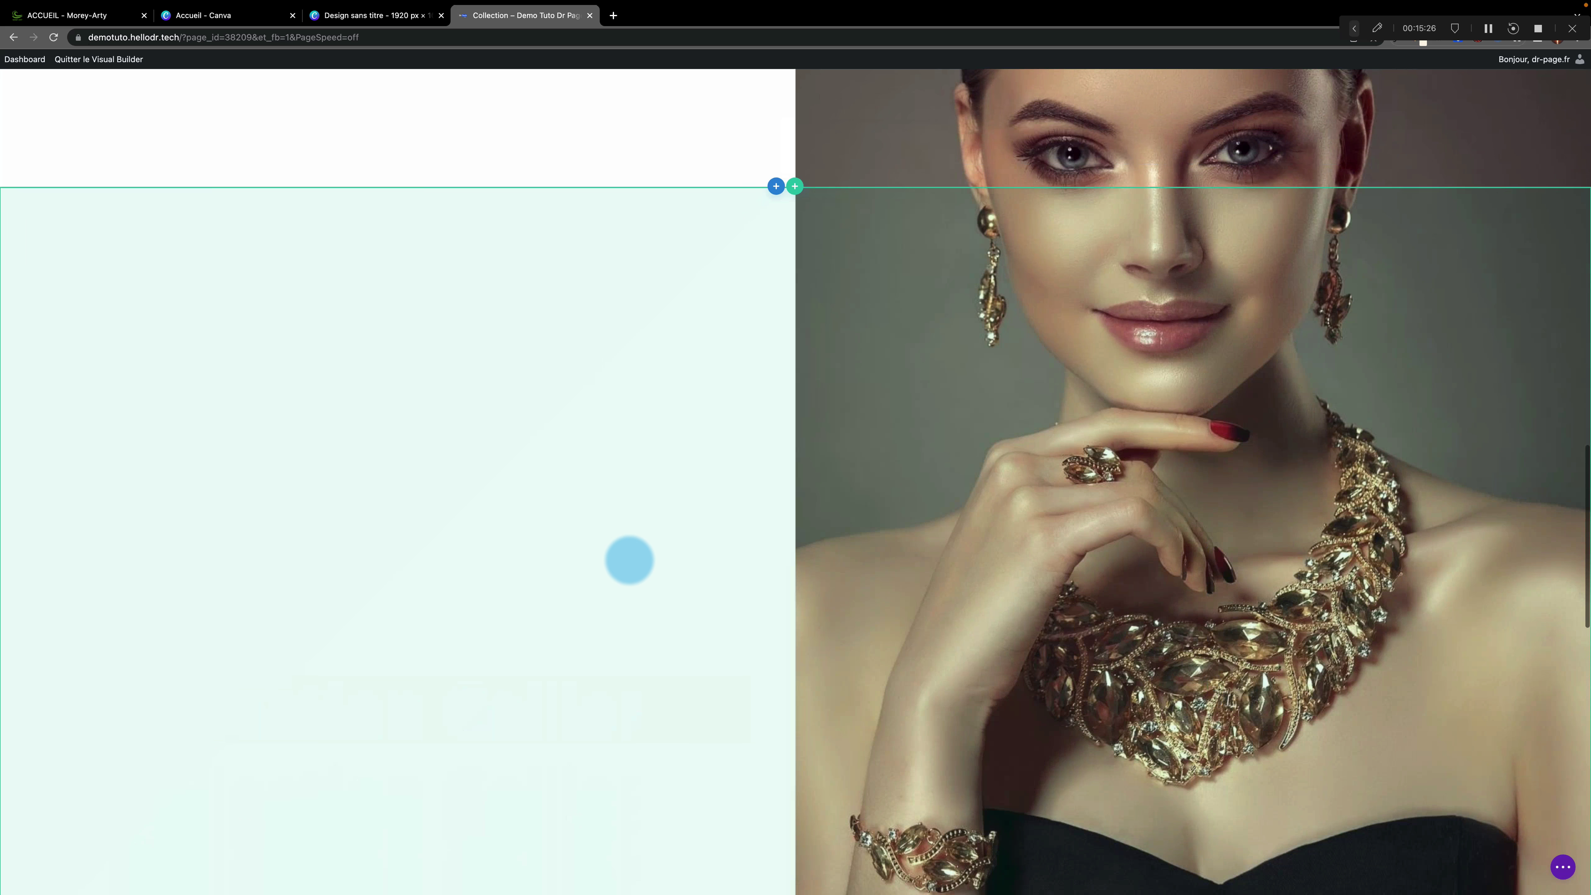
{"action": "scroll", "coordinate": [629, 560], "scroll_direction": "up", "scroll_amount": 3}
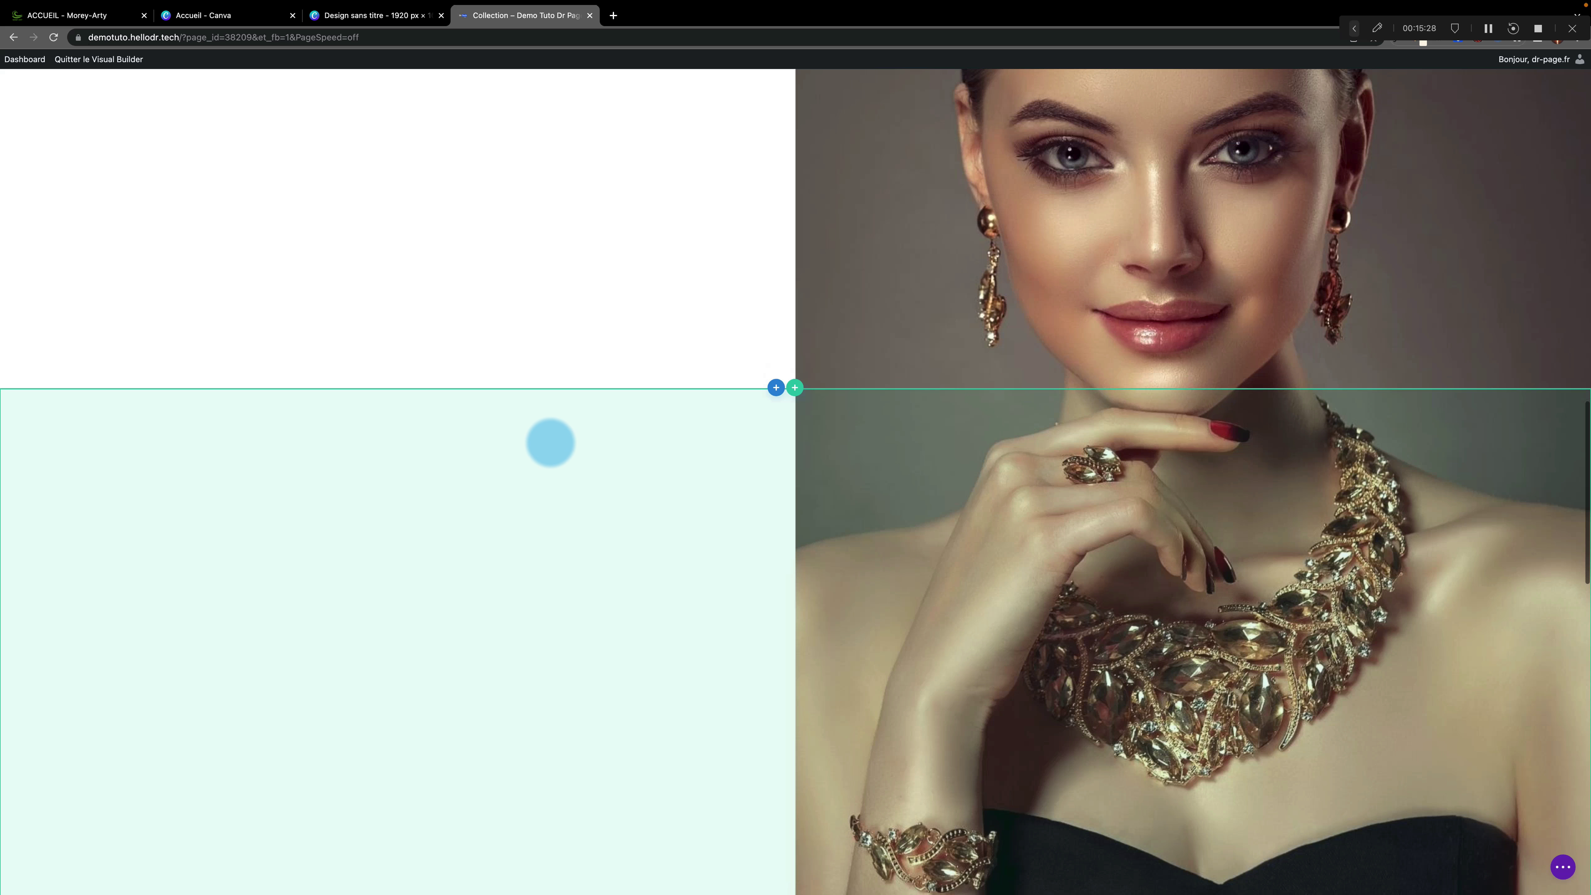
Swap the two columns in the duplicated section's row so the heading and button move to the opposite half
{"action": "left_click", "coordinate": [125, 434]}
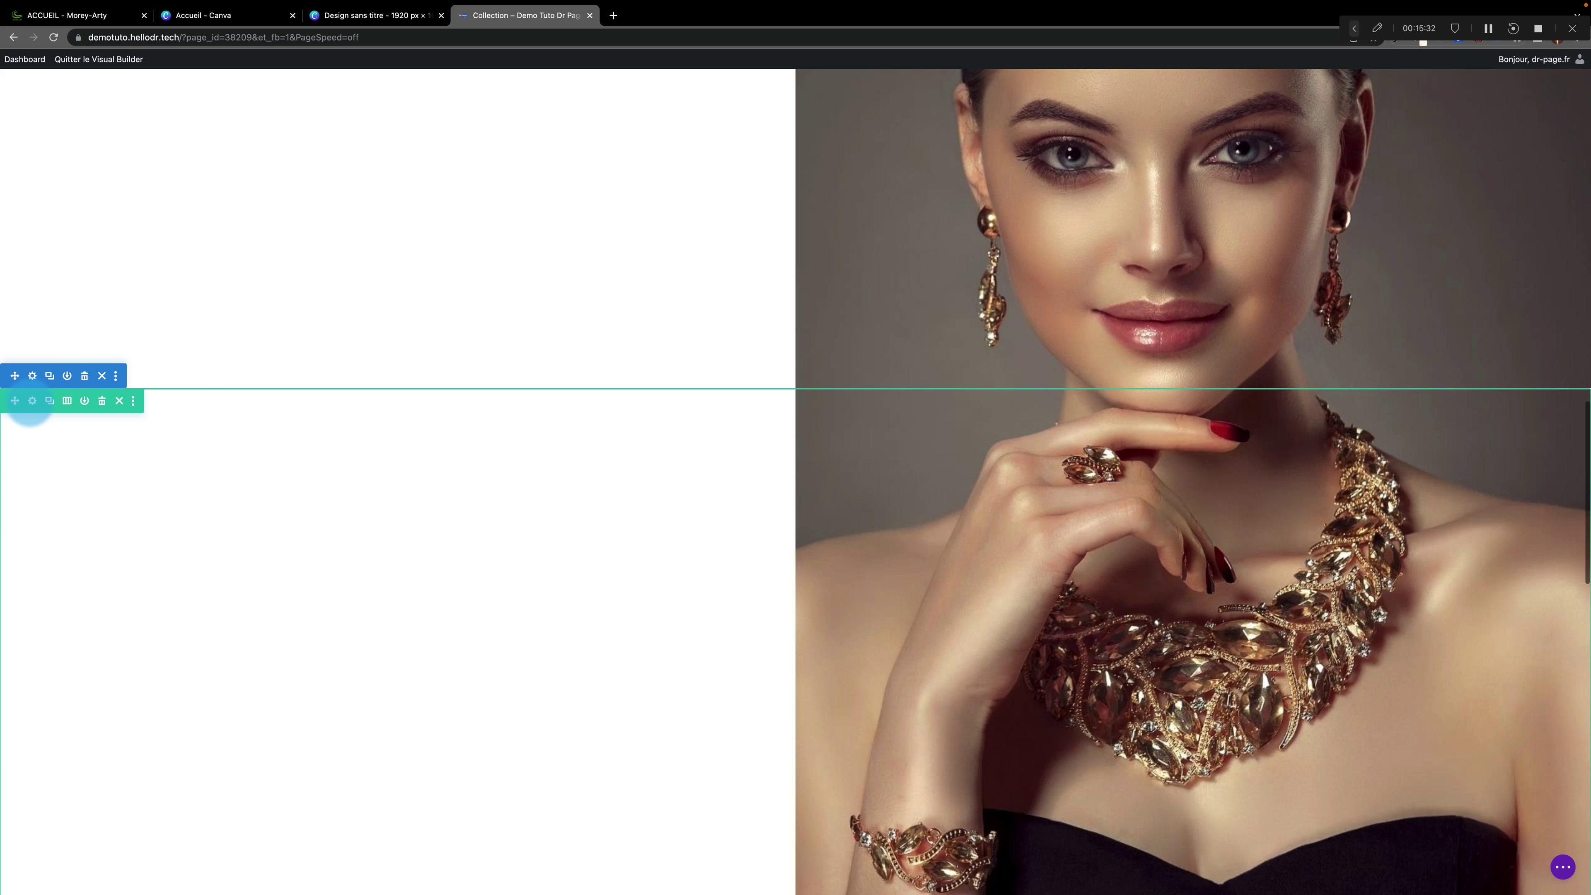
{"action": "left_click", "coordinate": [33, 401]}
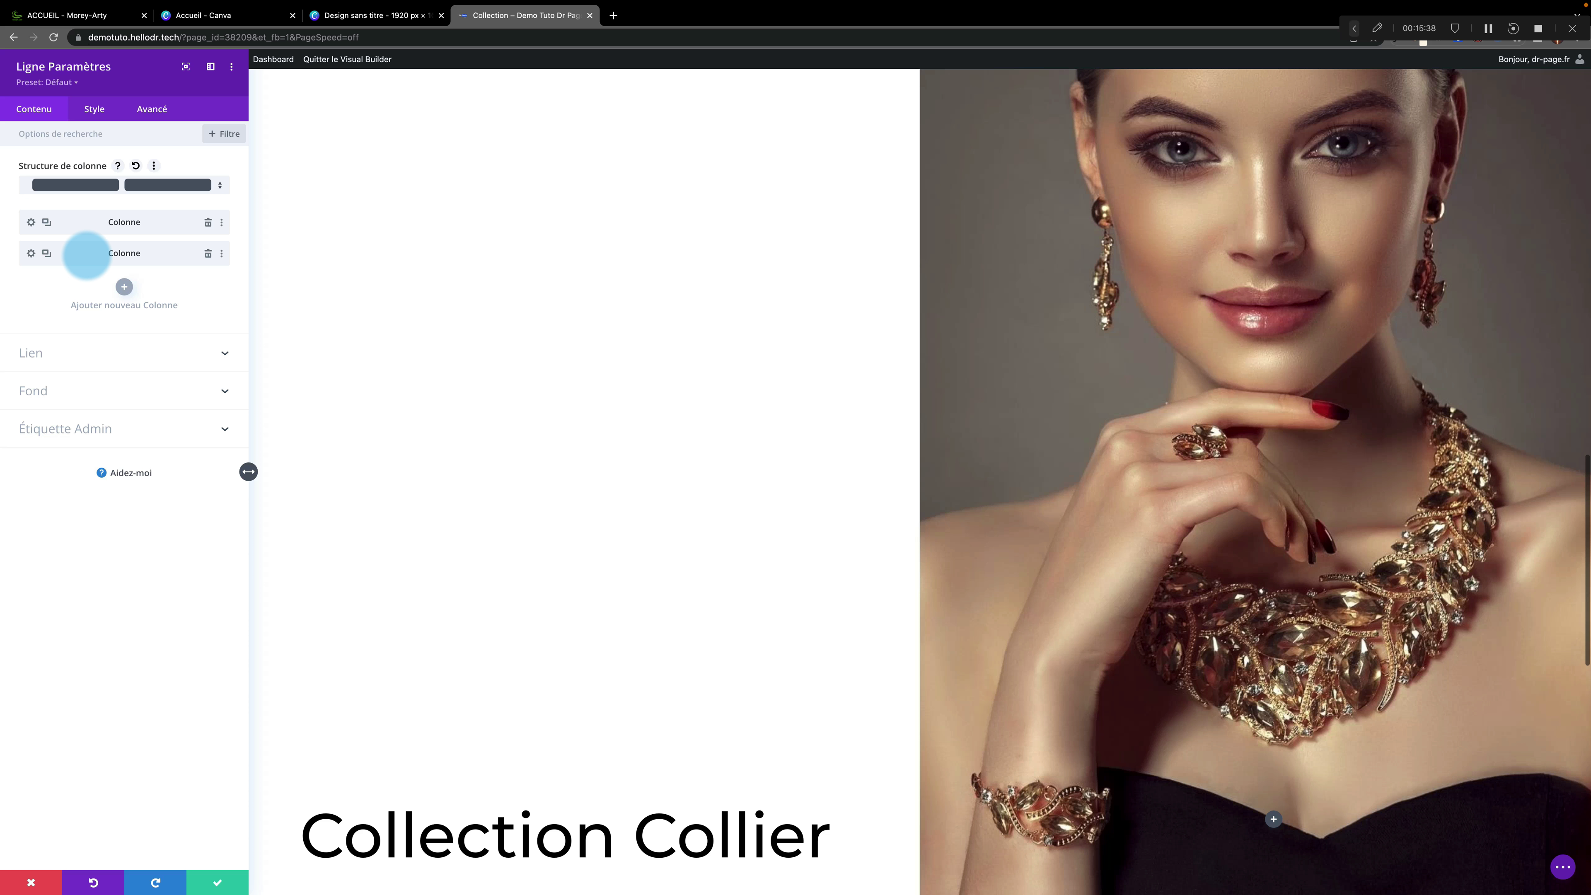
{"action": "left_click_drag", "start_coordinate": [87, 255], "coordinate": [51, 218]}
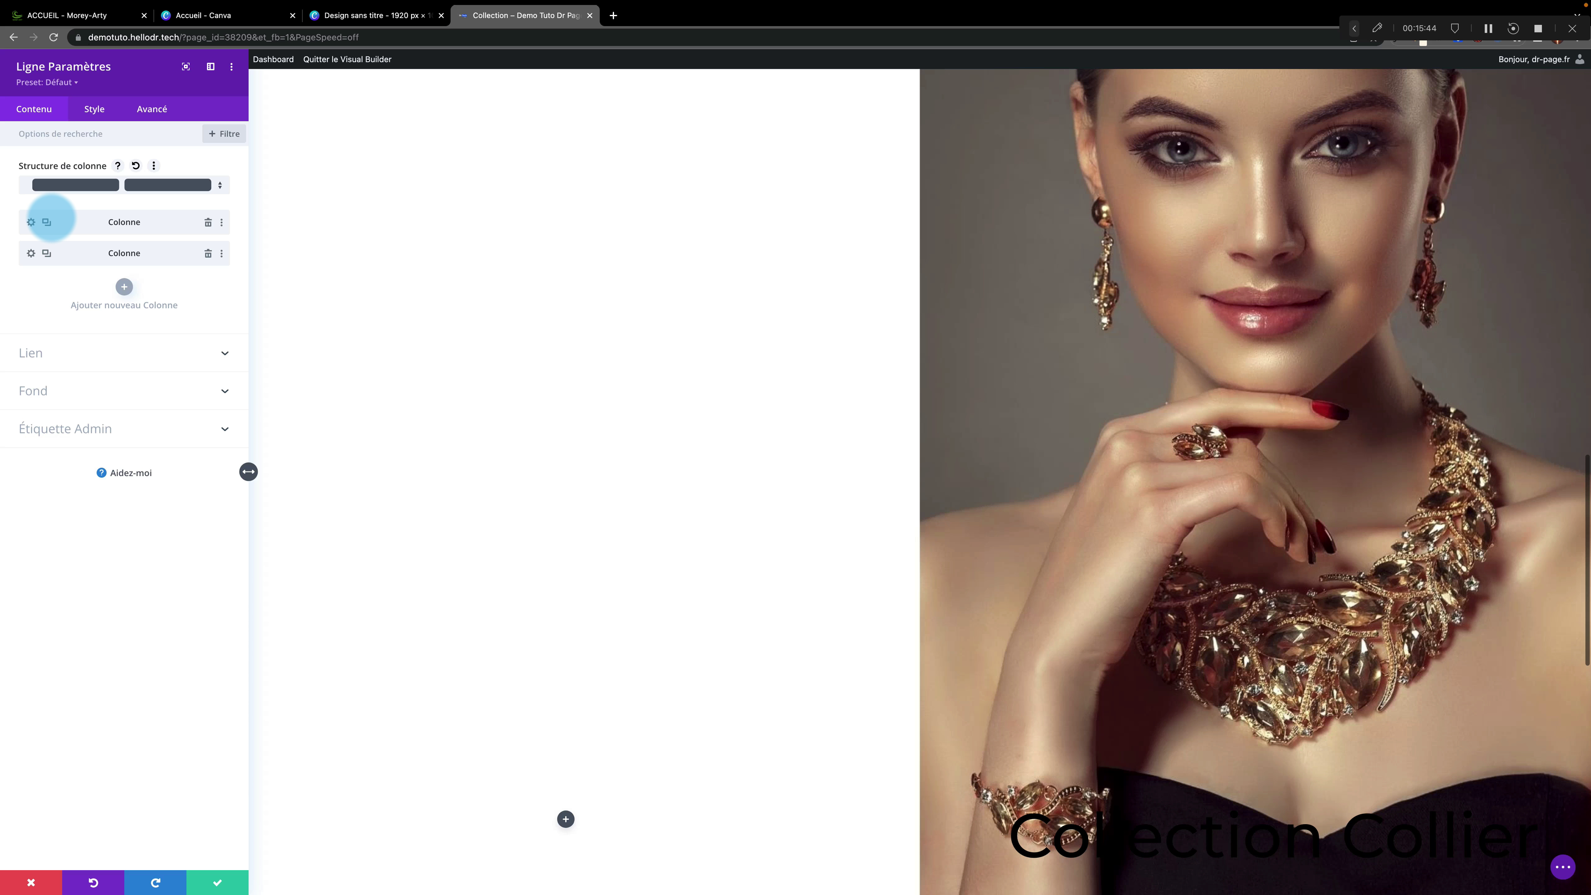
{"action": "scroll", "coordinate": [709, 456], "scroll_direction": "down", "scroll_amount": 10}
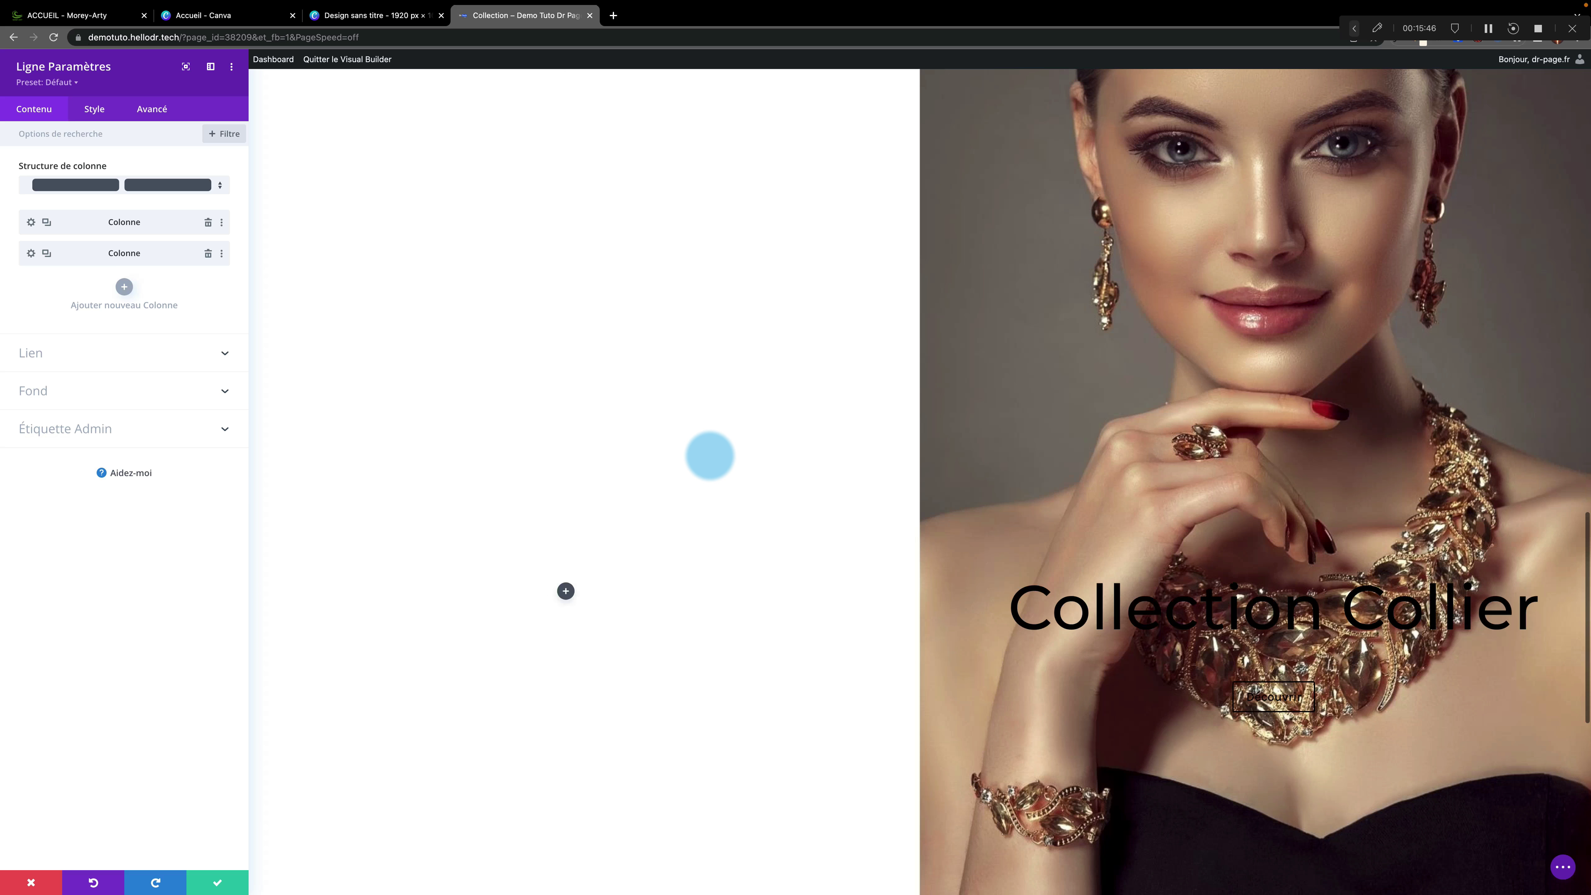
{"action": "scroll", "coordinate": [709, 456], "scroll_direction": "up", "scroll_amount": 10}
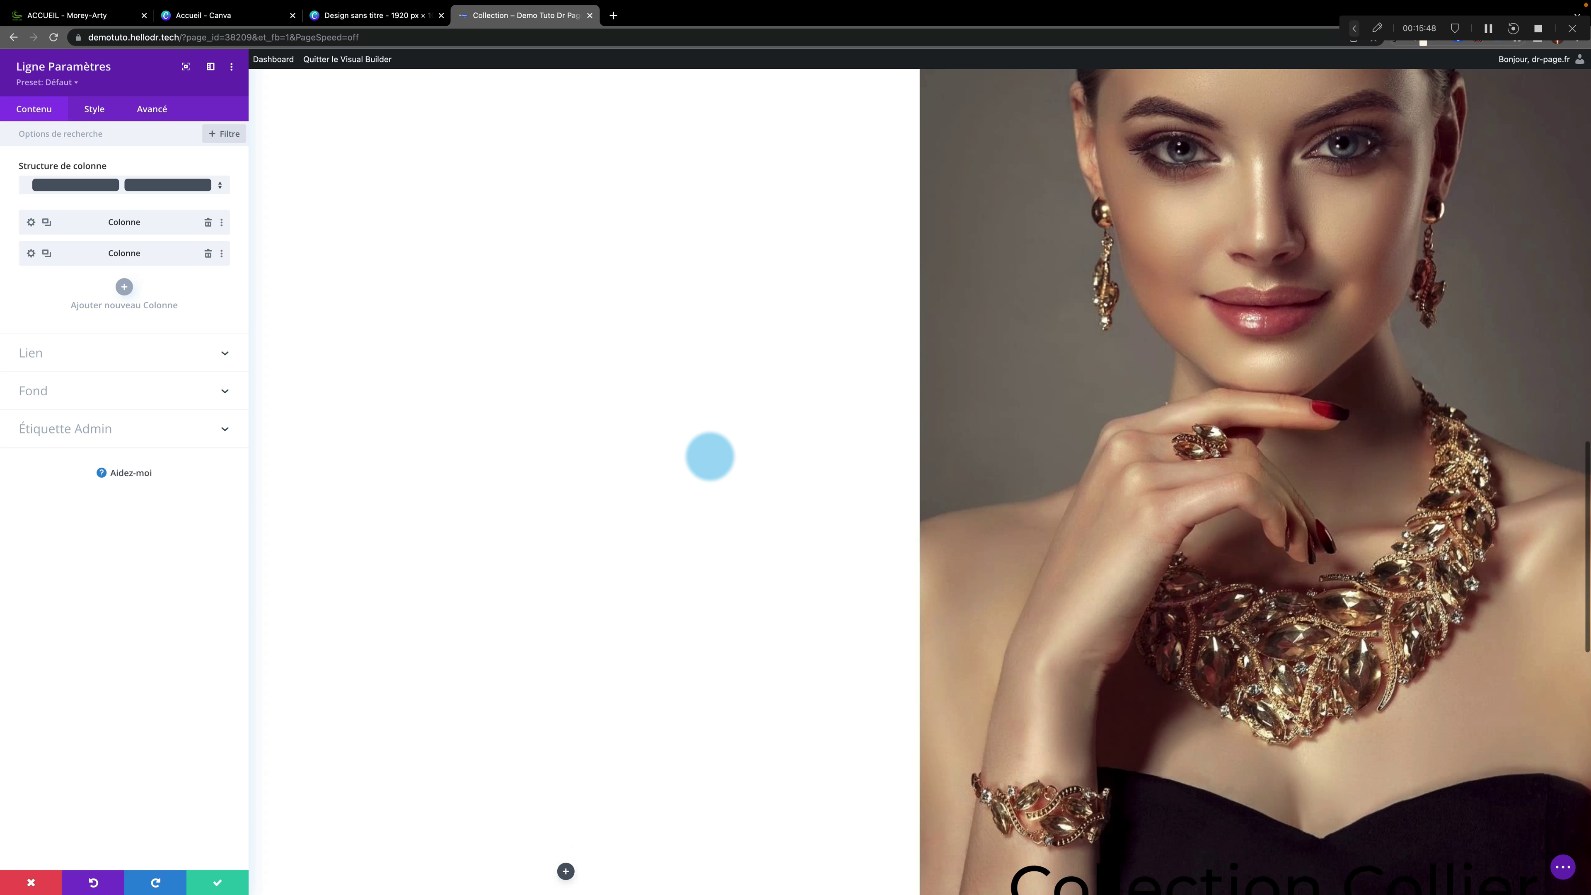
{"action": "scroll", "coordinate": [710, 456], "scroll_direction": "down", "scroll_amount": 5}
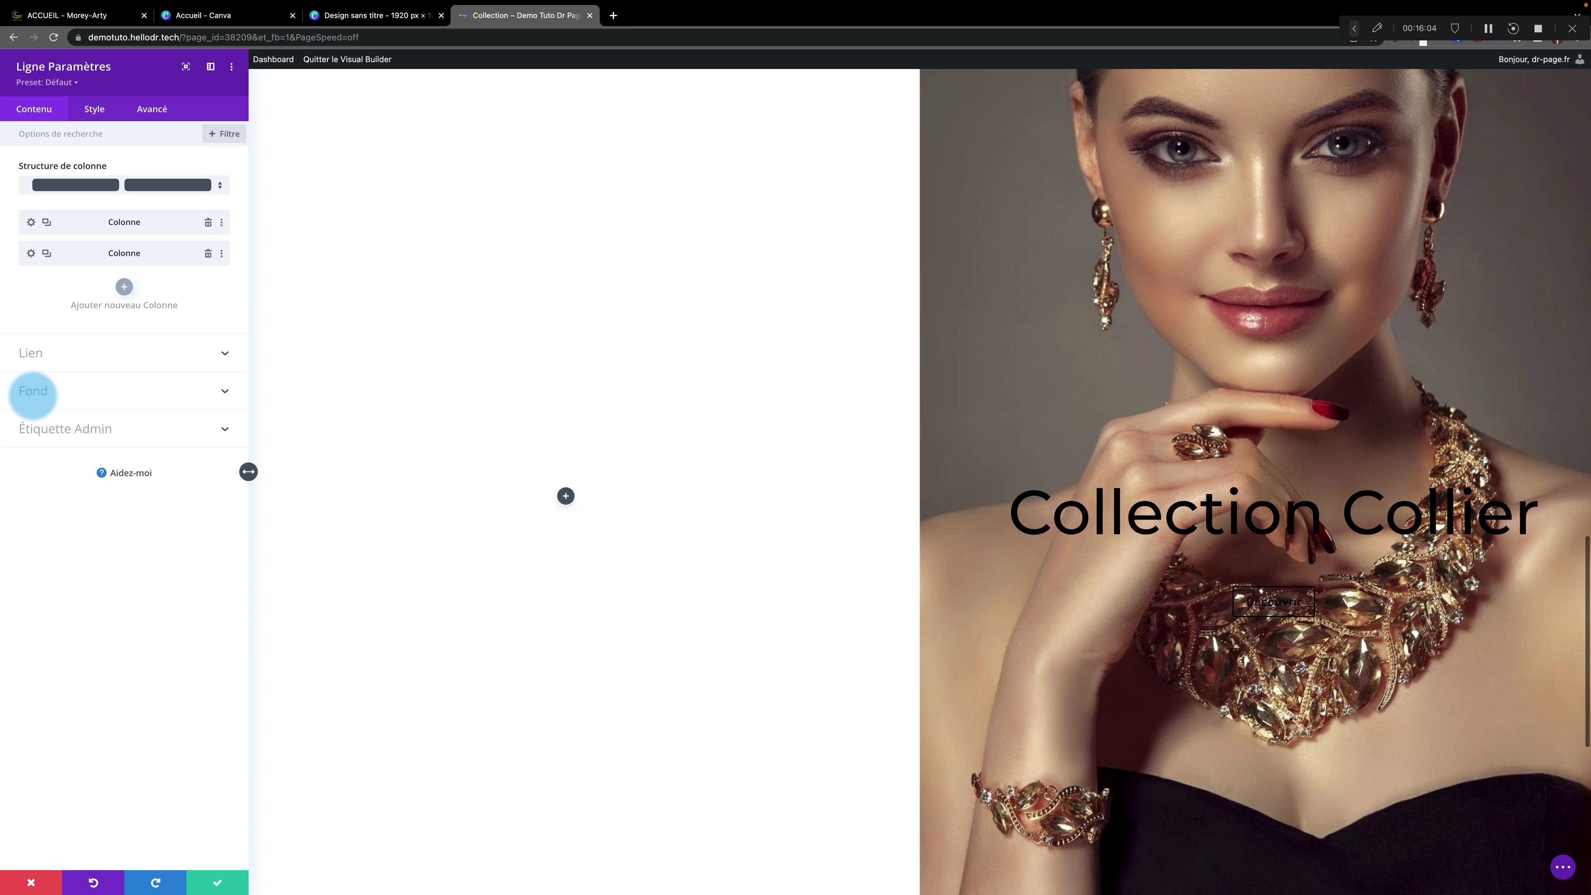
Replace the duplicated row's background image with the blonde earrings photo 4-1.jpg and save the row settings
{"action": "left_click", "coordinate": [39, 390]}
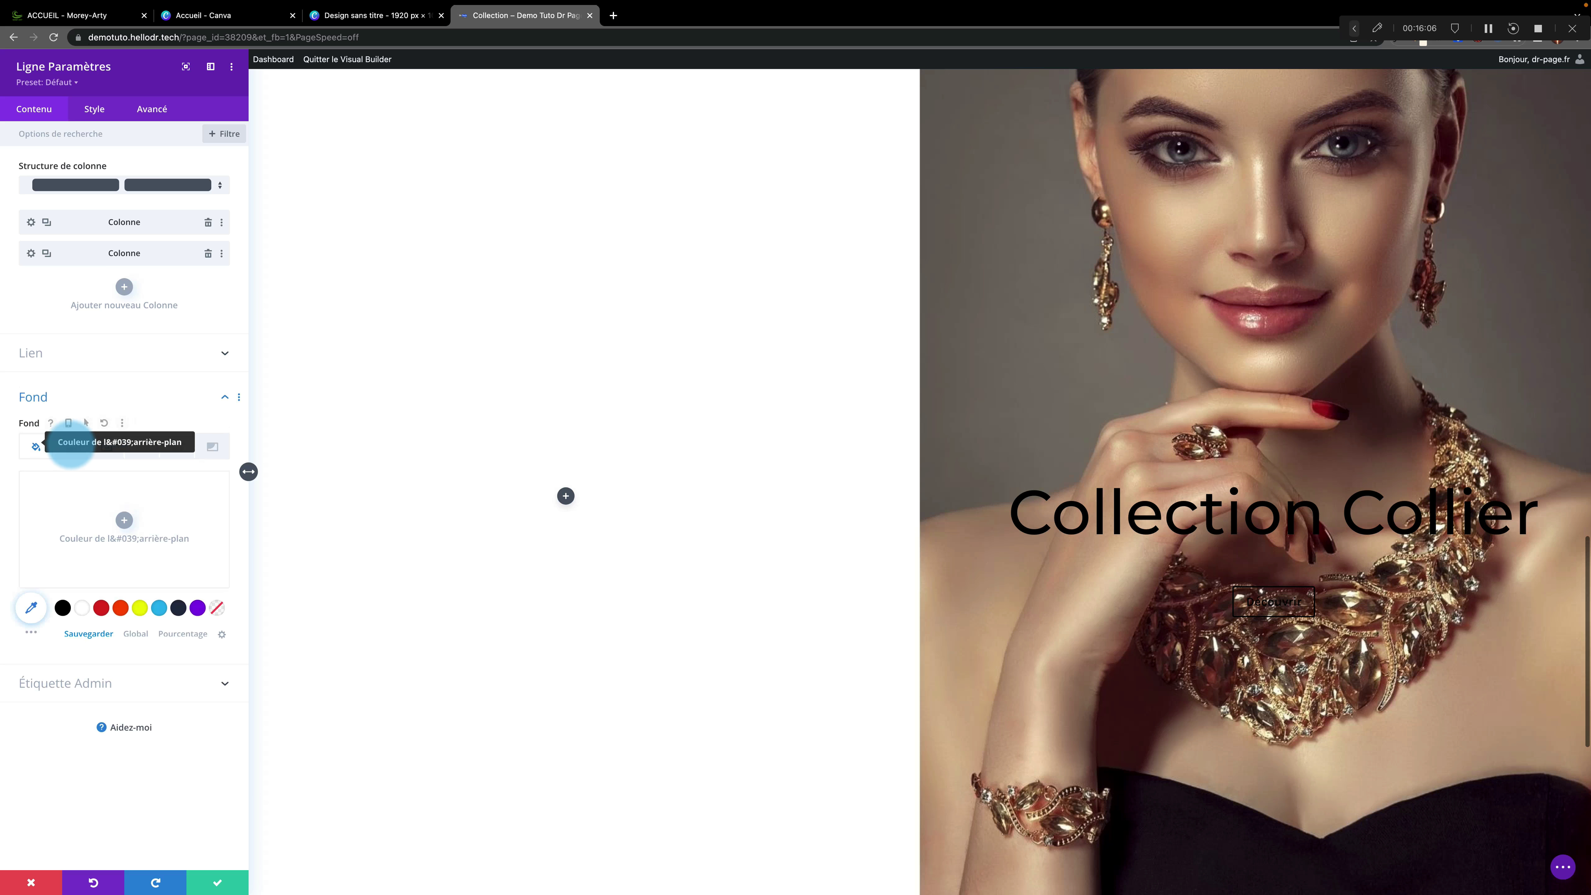
{"action": "left_click", "coordinate": [107, 446]}
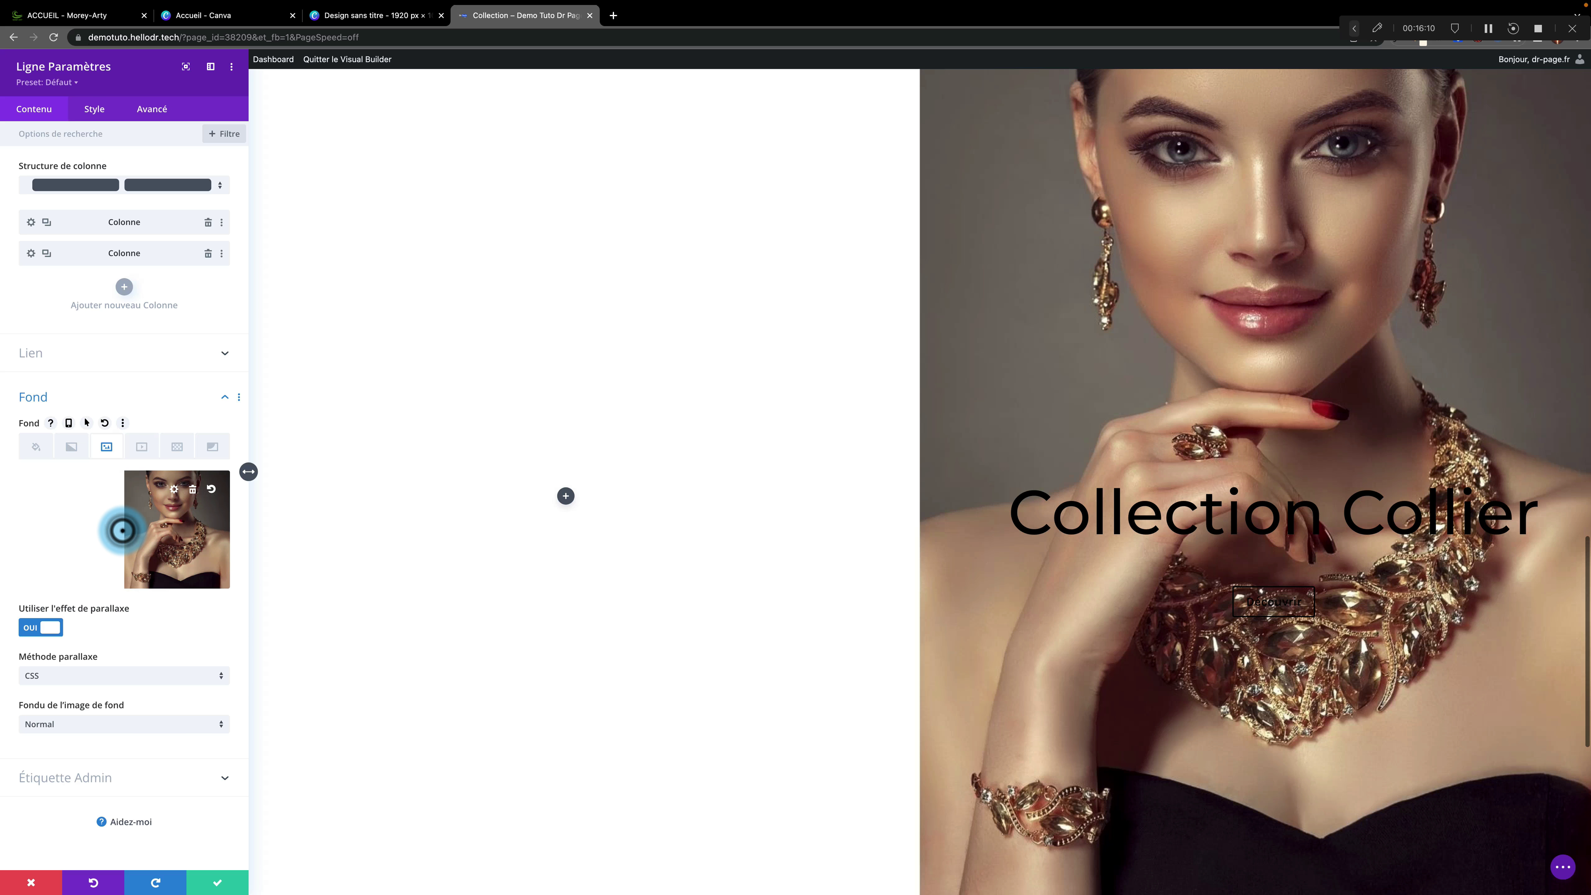
{"action": "left_click", "coordinate": [122, 530]}
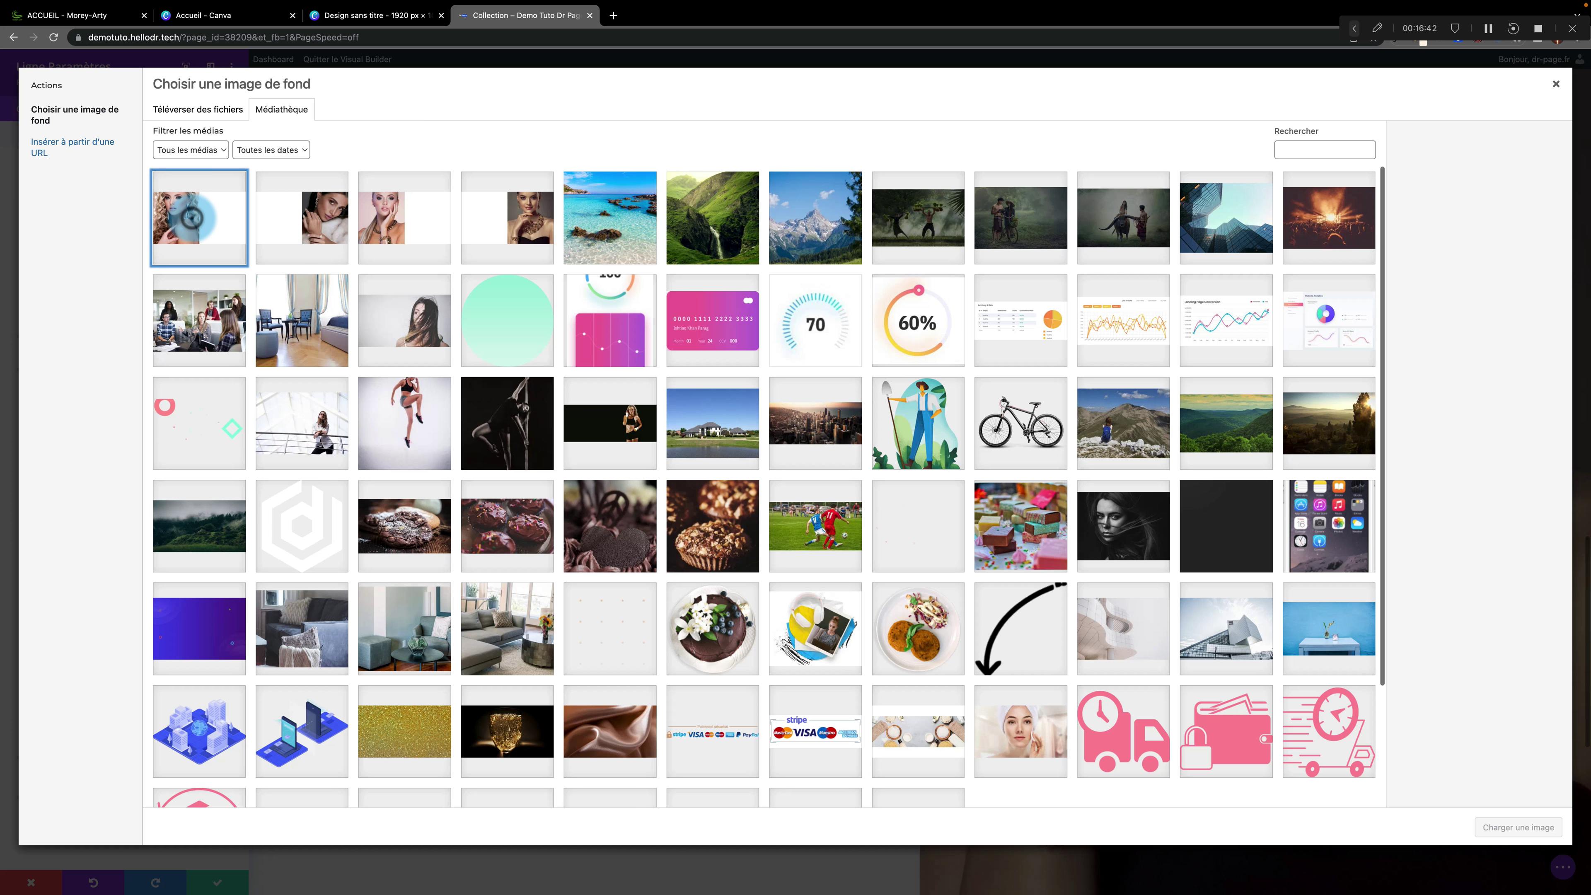
{"action": "left_click", "coordinate": [188, 218]}
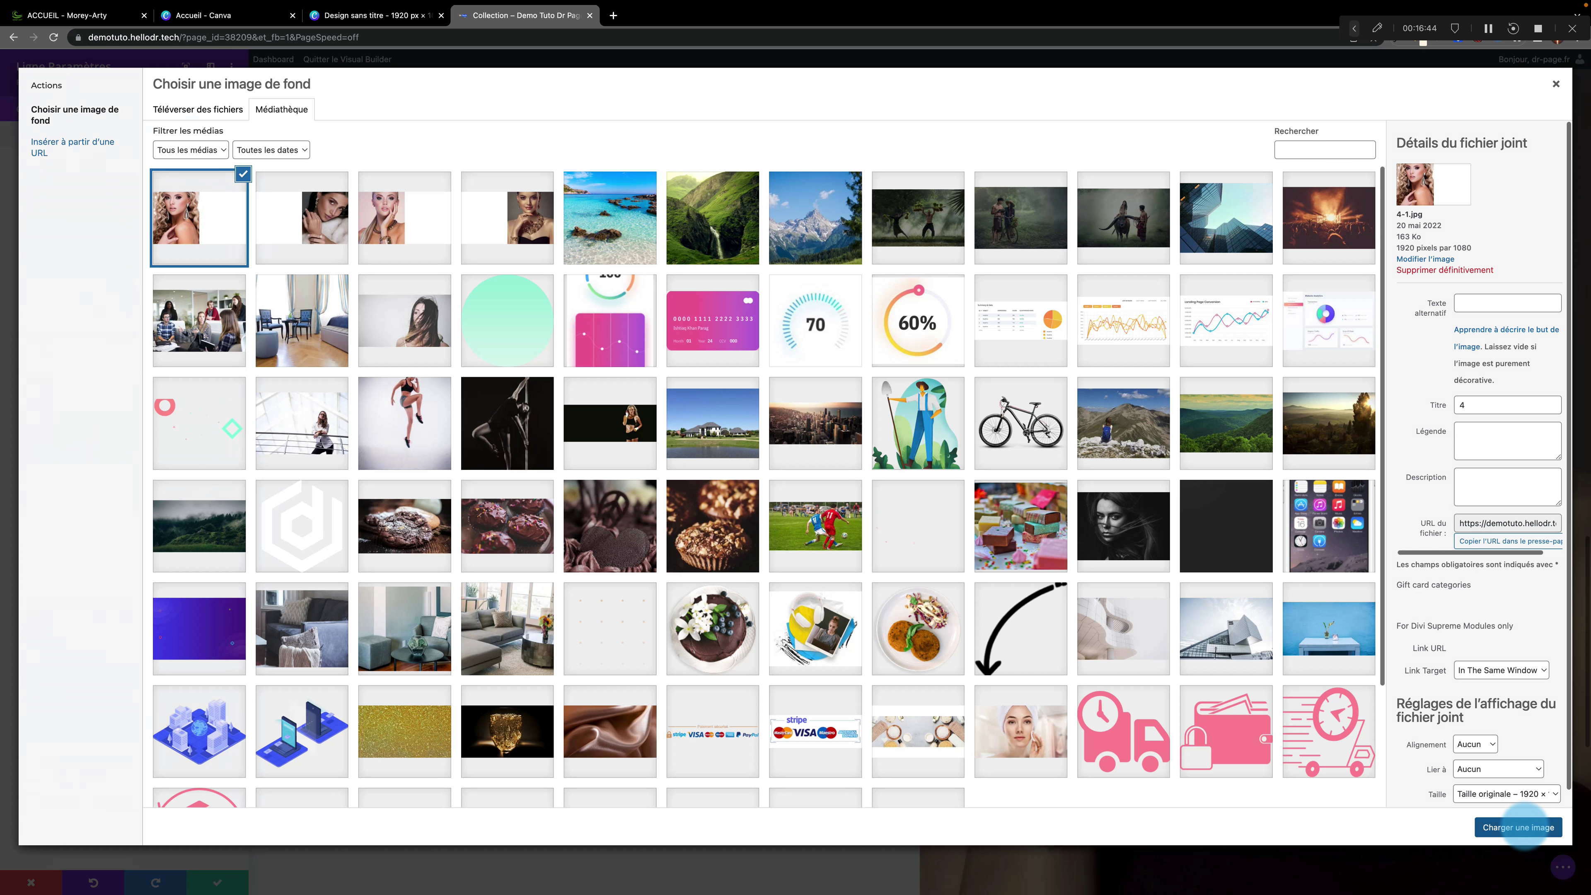
{"action": "left_click", "coordinate": [1522, 827]}
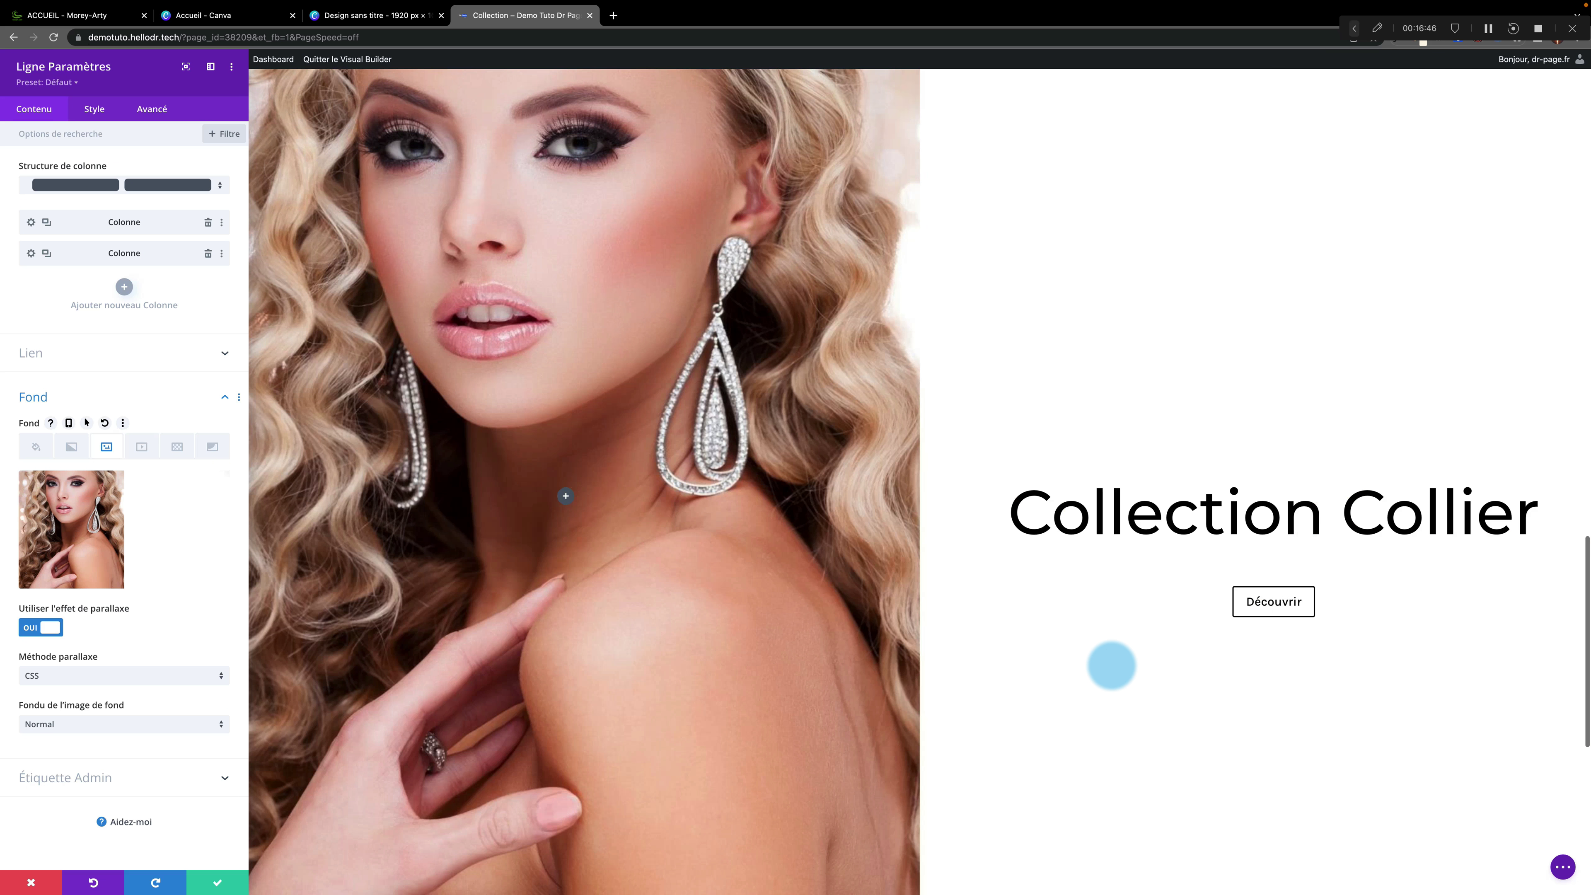
{"action": "scroll", "coordinate": [1112, 665], "scroll_direction": "up", "scroll_amount": 10}
{"action": "scroll", "coordinate": [1112, 665], "scroll_direction": "down", "scroll_amount": 10}
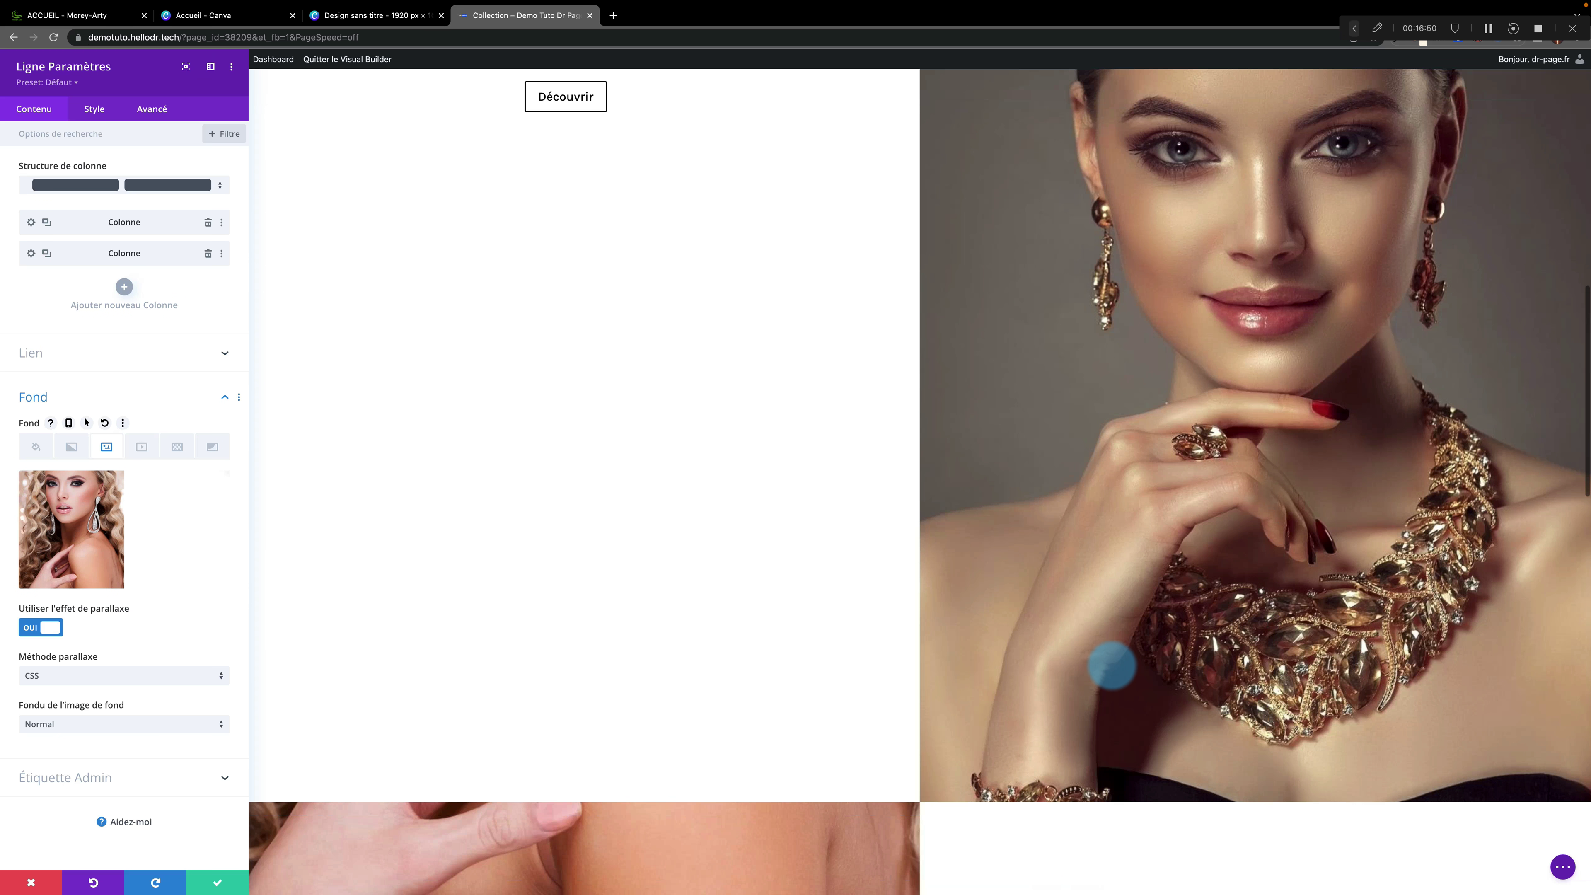
{"action": "scroll", "coordinate": [1111, 665], "scroll_direction": "up", "scroll_amount": 10}
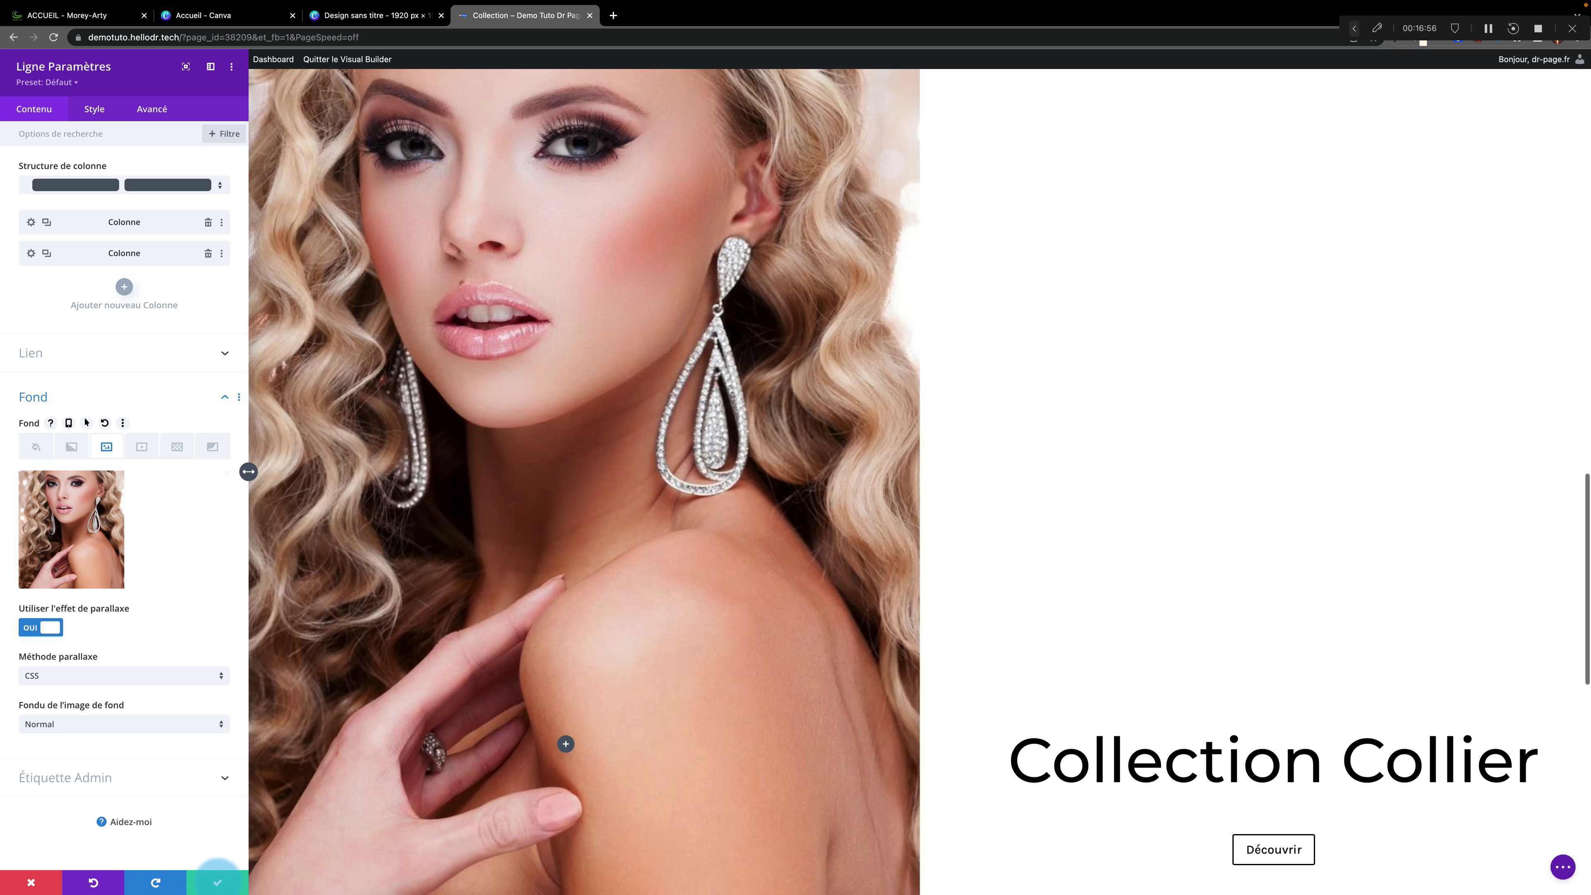
{"action": "left_click", "coordinate": [215, 877]}
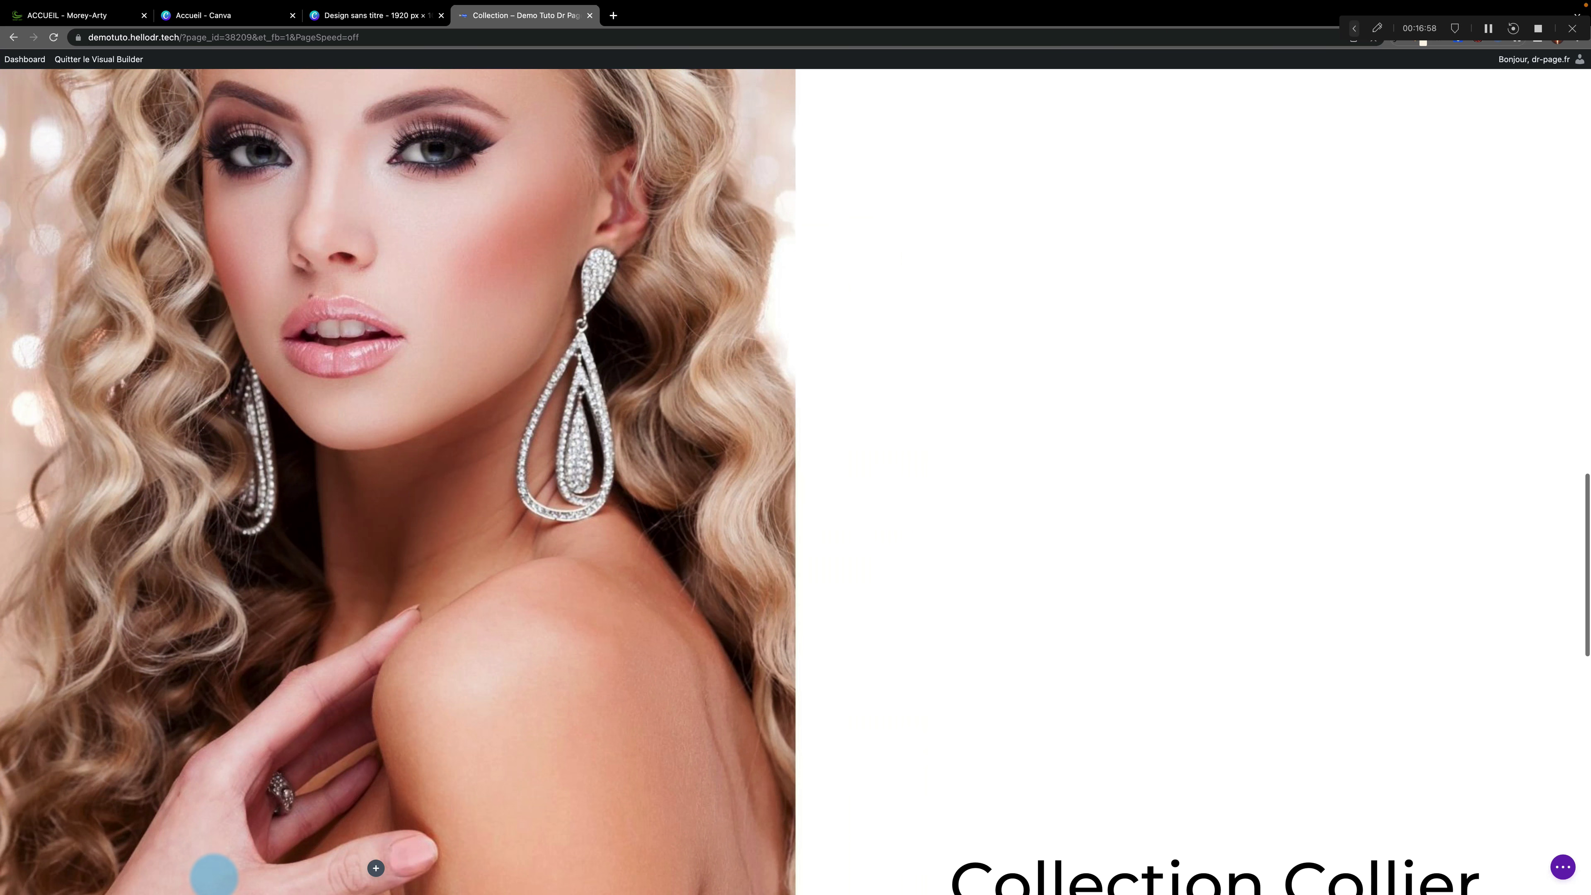
Change the duplicated section's heading to "Collection Boucles d'oreilles" and save the text module
{"action": "scroll", "coordinate": [1140, 620], "scroll_direction": "down", "scroll_amount": 5}
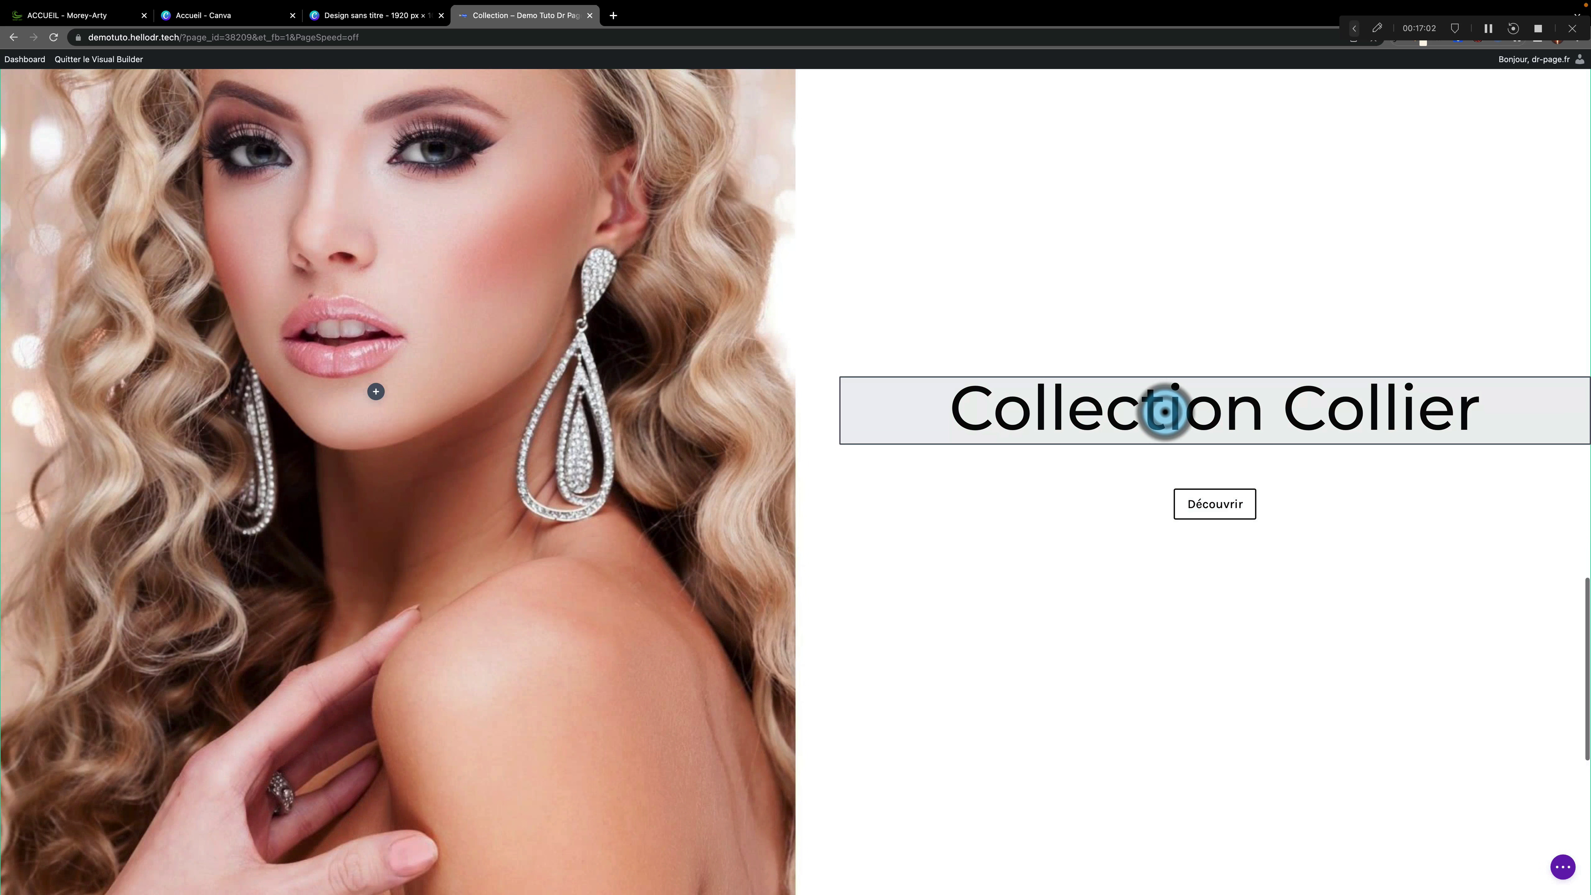
{"action": "left_click", "coordinate": [1164, 412]}
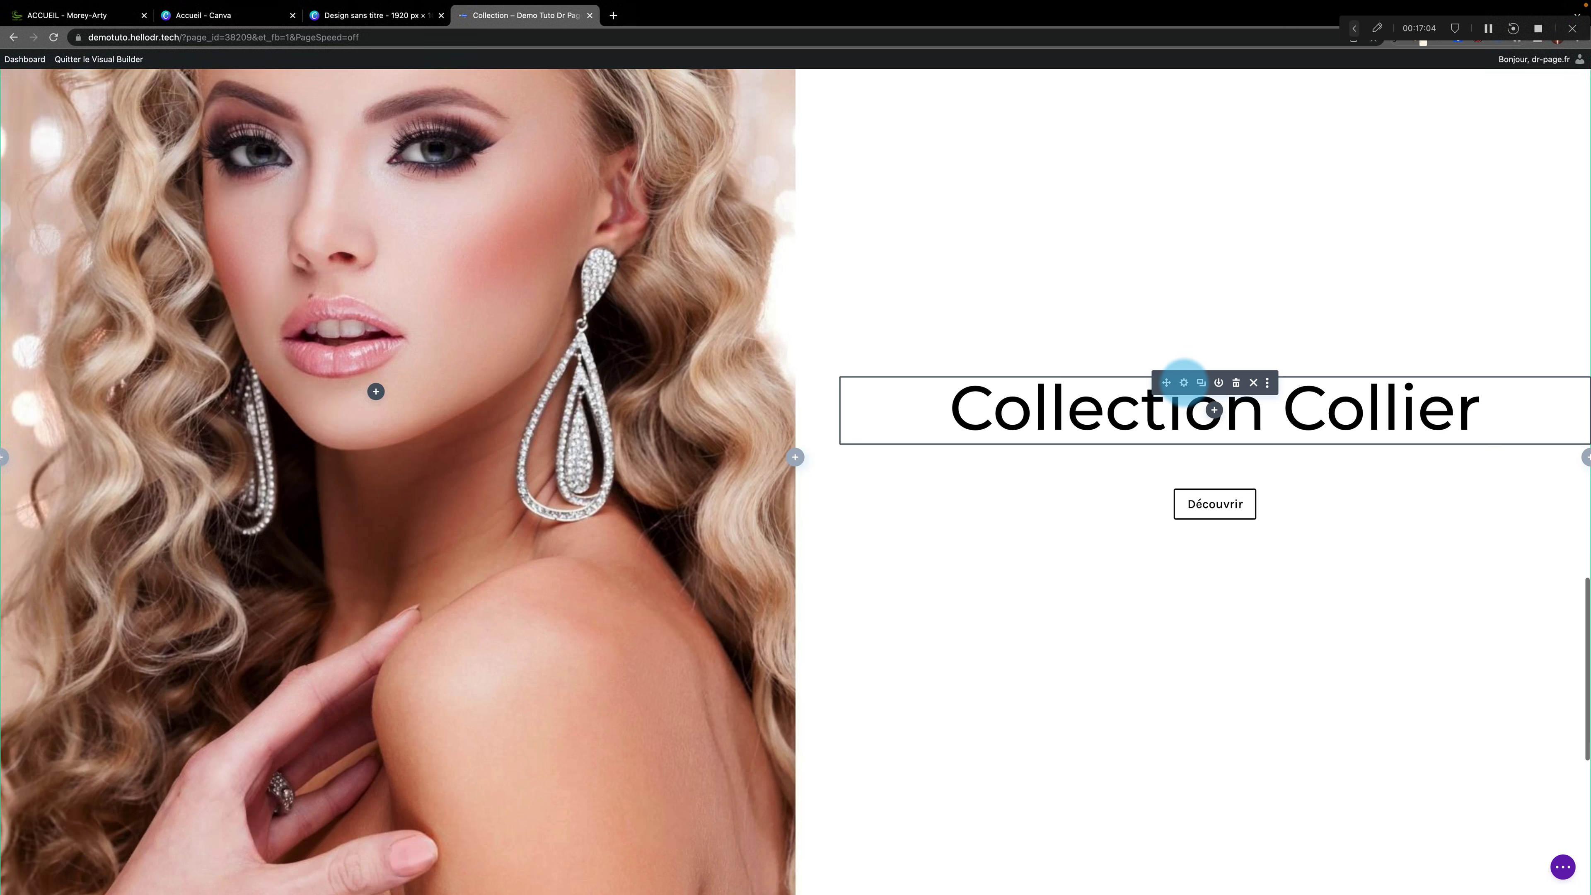
{"action": "left_click", "coordinate": [1183, 382]}
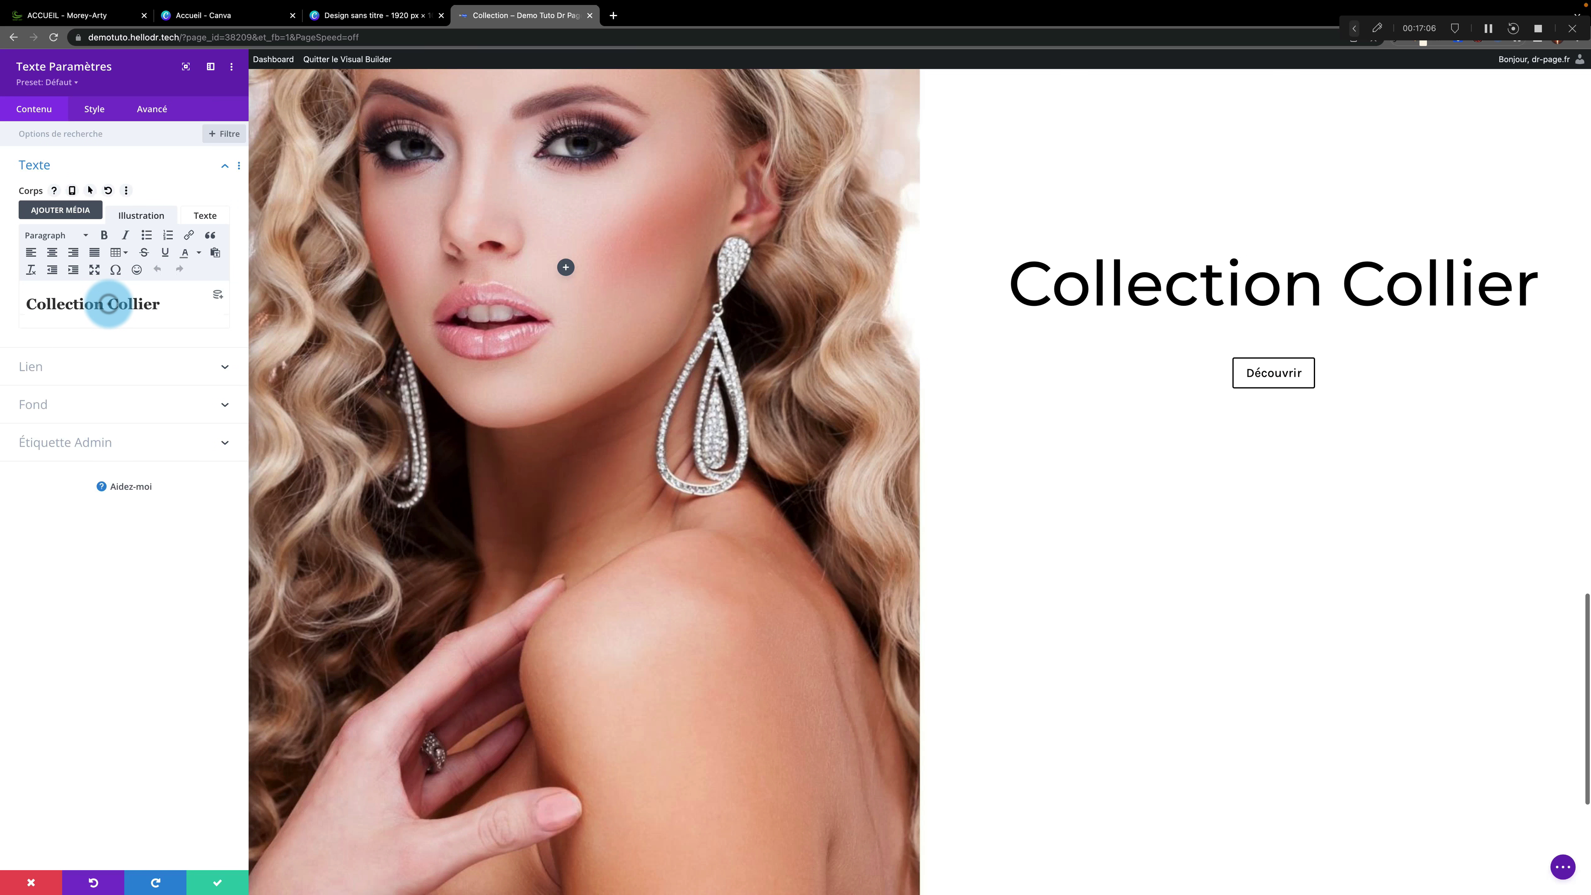
{"action": "left_click_drag", "start_coordinate": [108, 304], "coordinate": [219, 318]}
{"action": "type", "text": "B"}
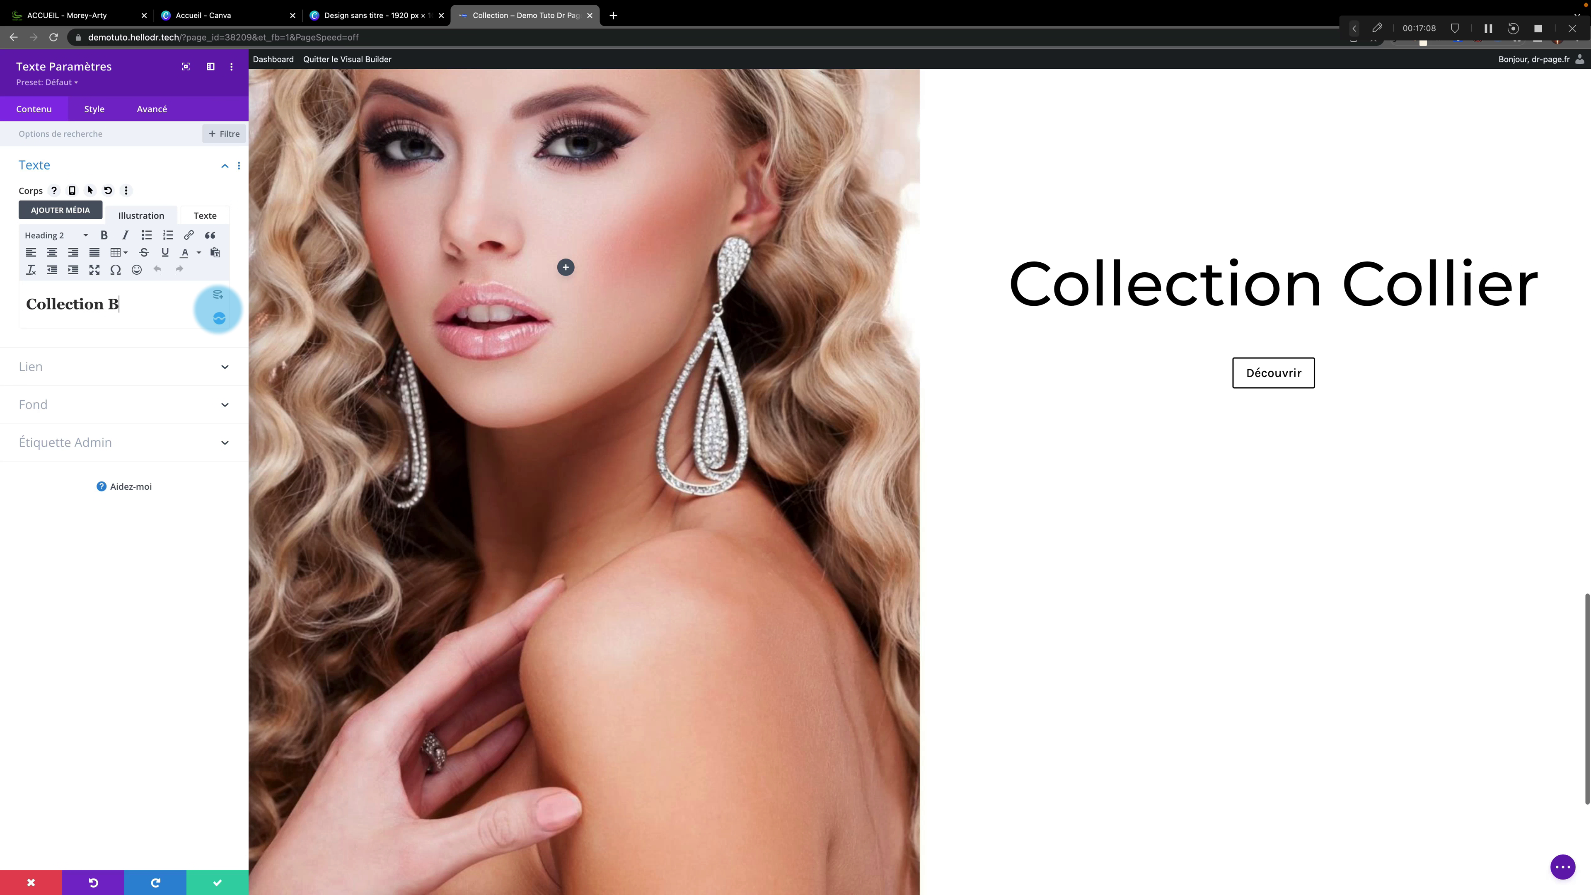
{"action": "type", "text": "oucles d'"}
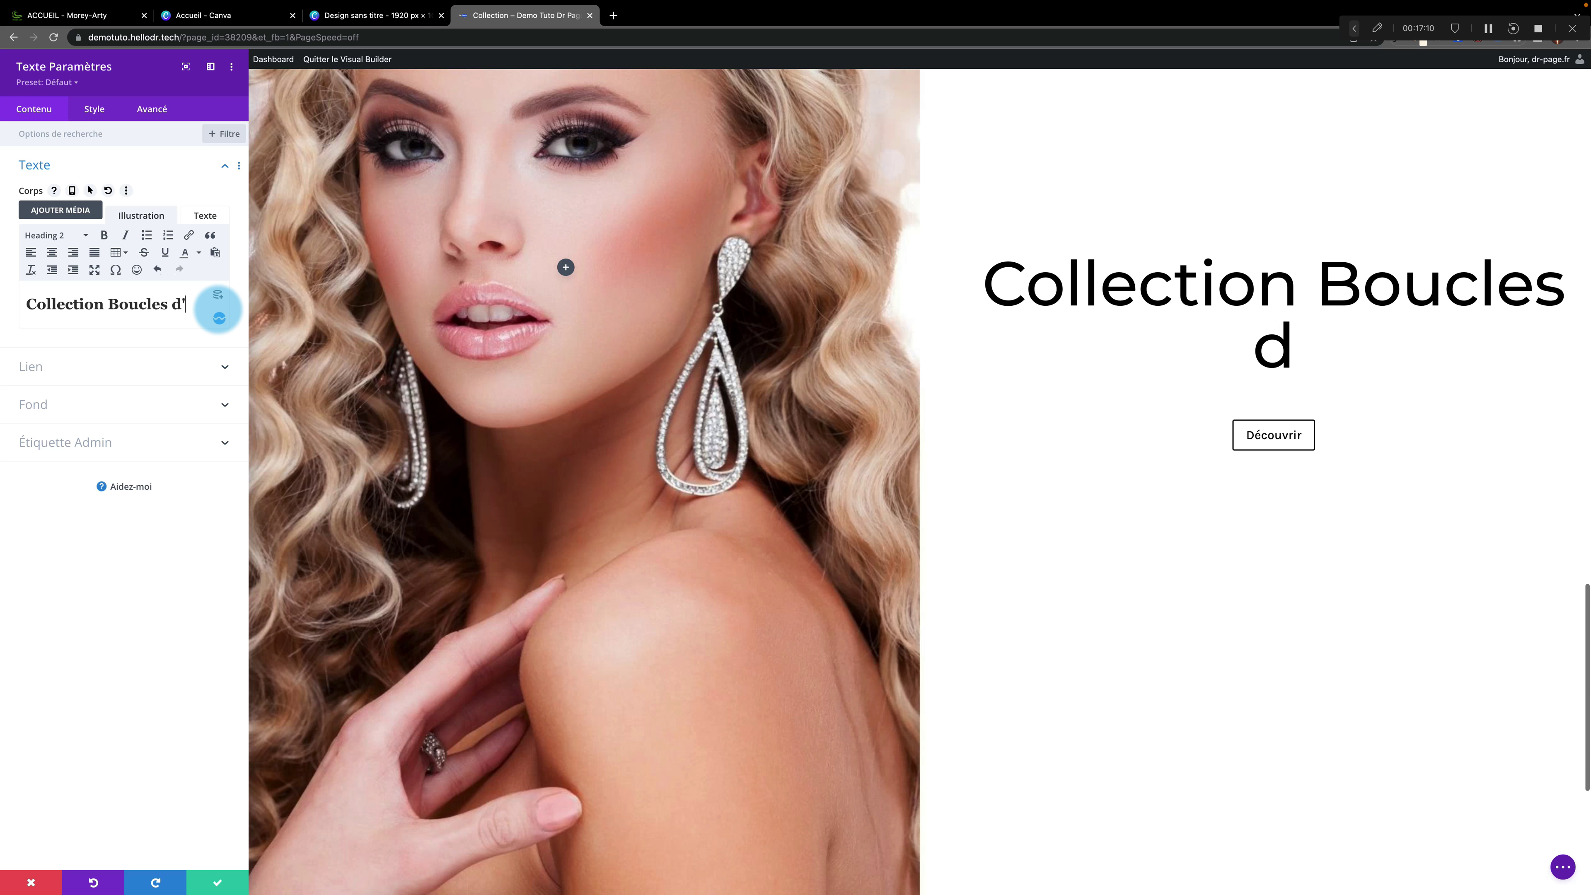
{"action": "type", "text": "o"}
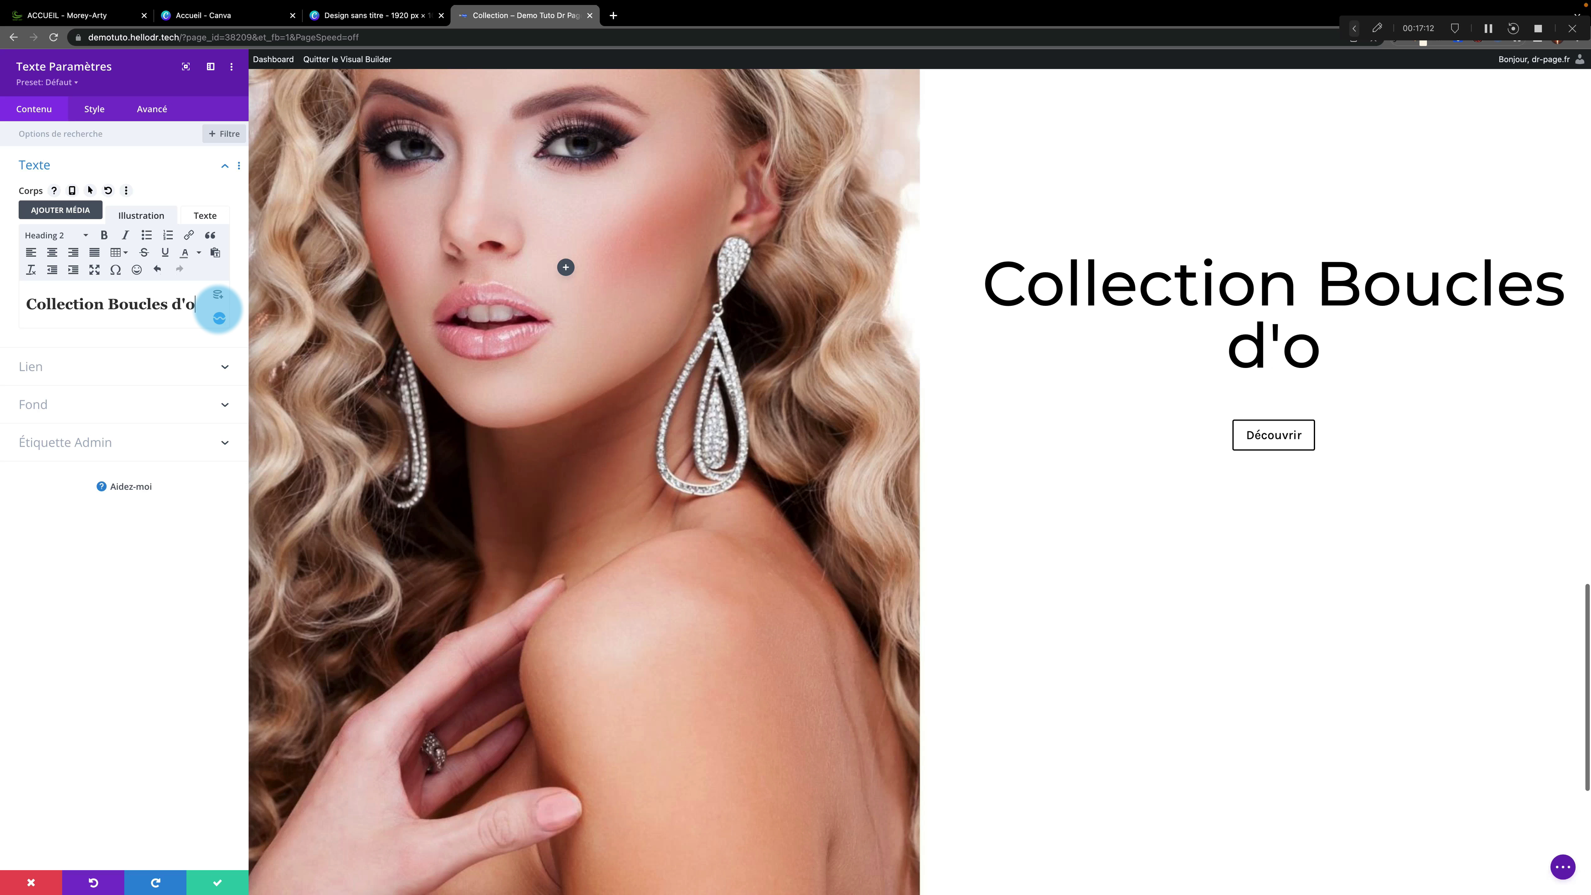
{"action": "type", "text": "reilles"}
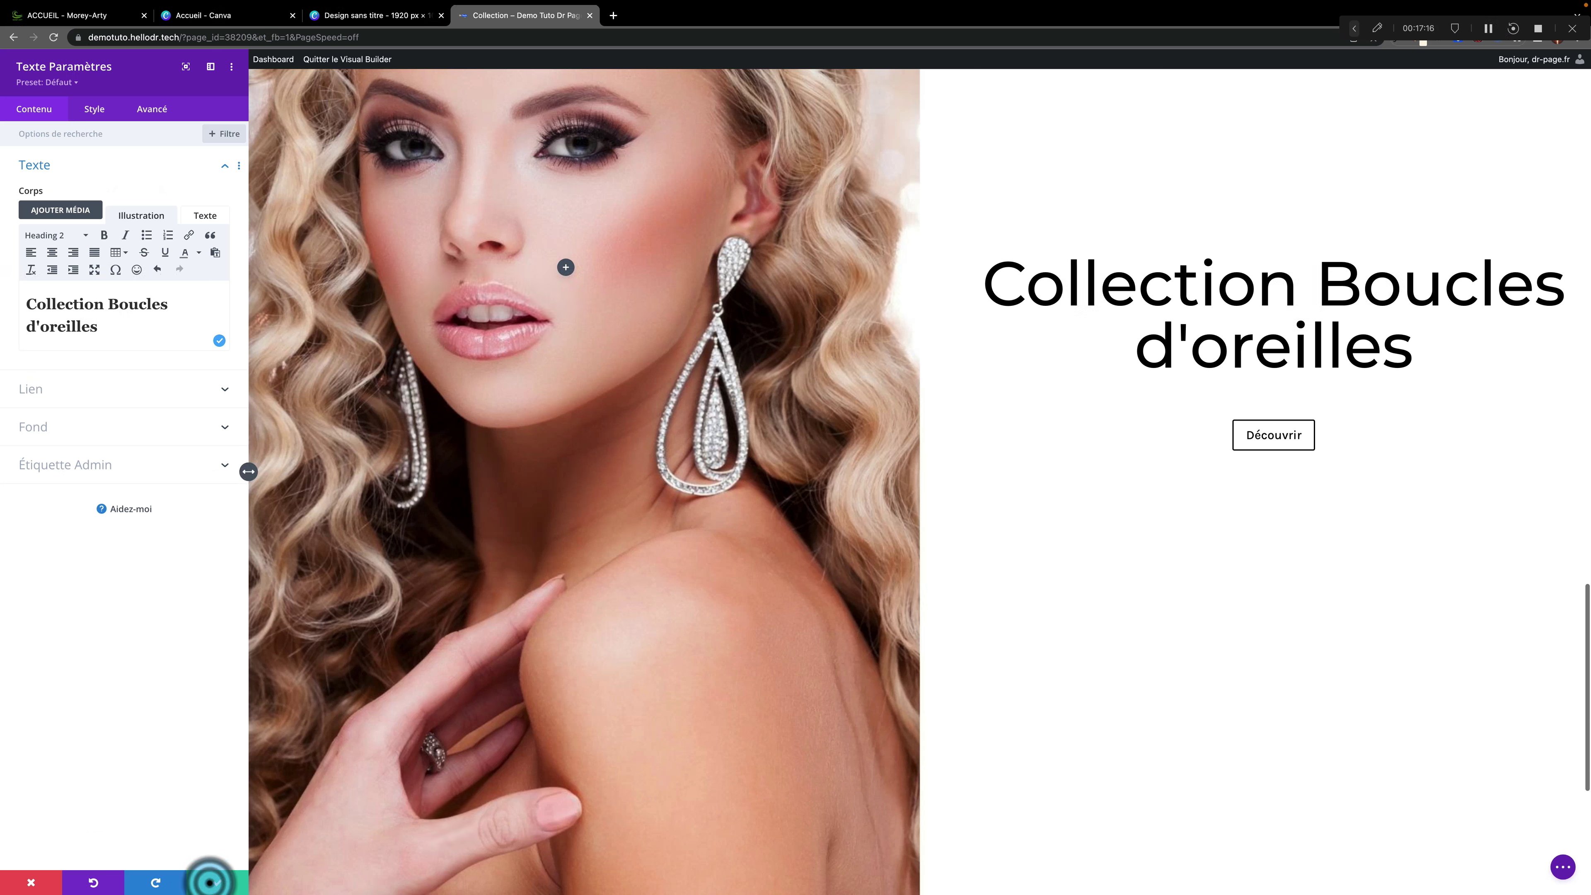
{"action": "left_click", "coordinate": [213, 879]}
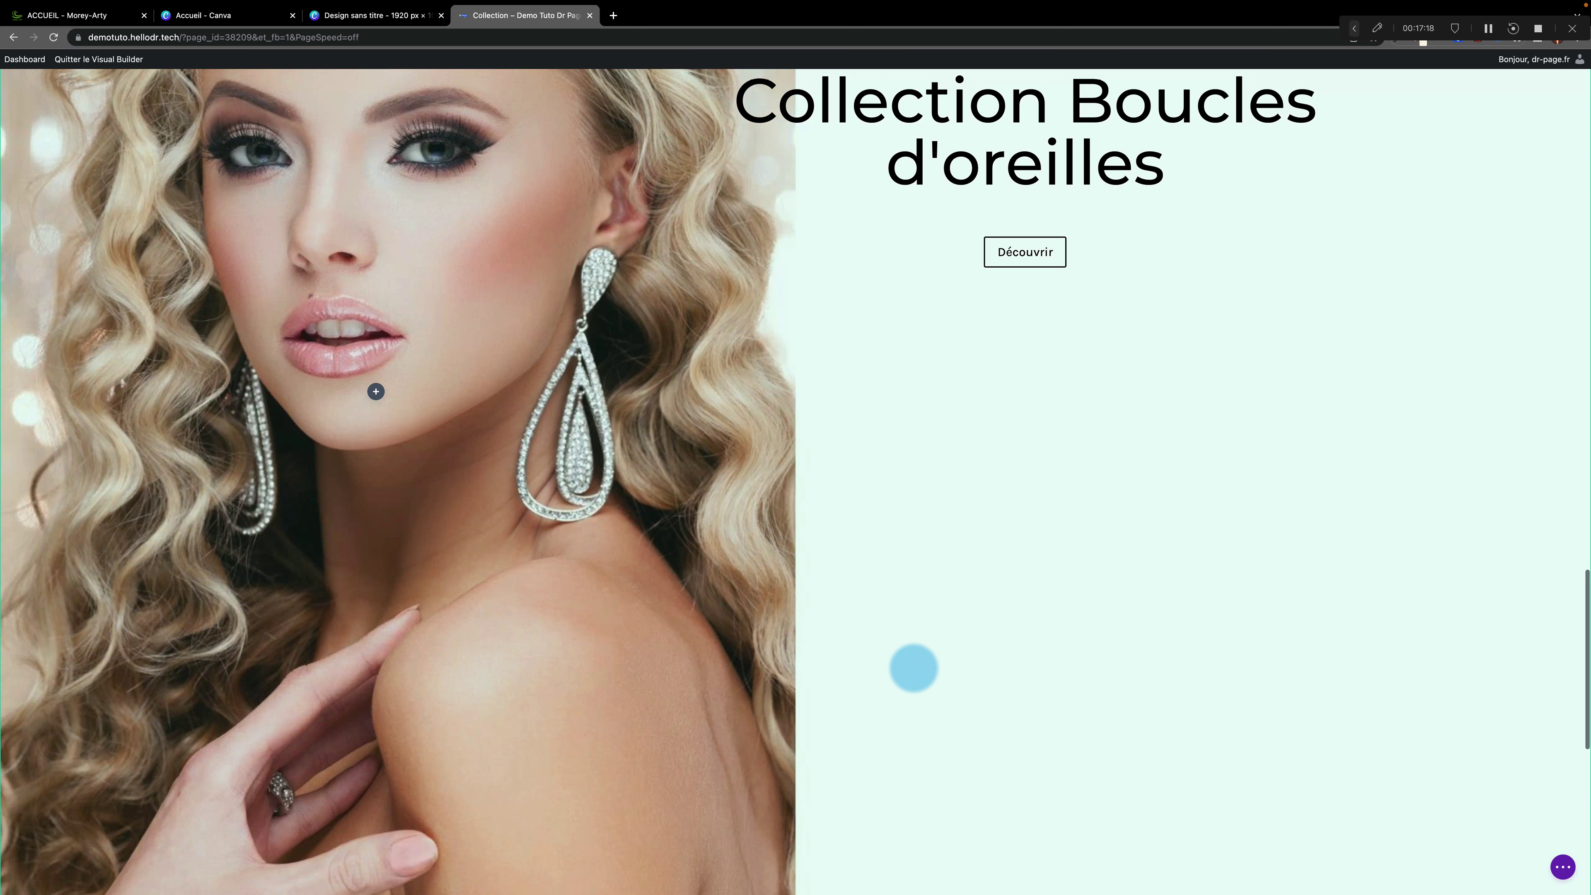
Examine how the Collection Collier and Collection Boucles d'oreilles sections follow each other from the page header down
{"action": "scroll", "coordinate": [754, 642], "scroll_direction": "down", "scroll_amount": 5}
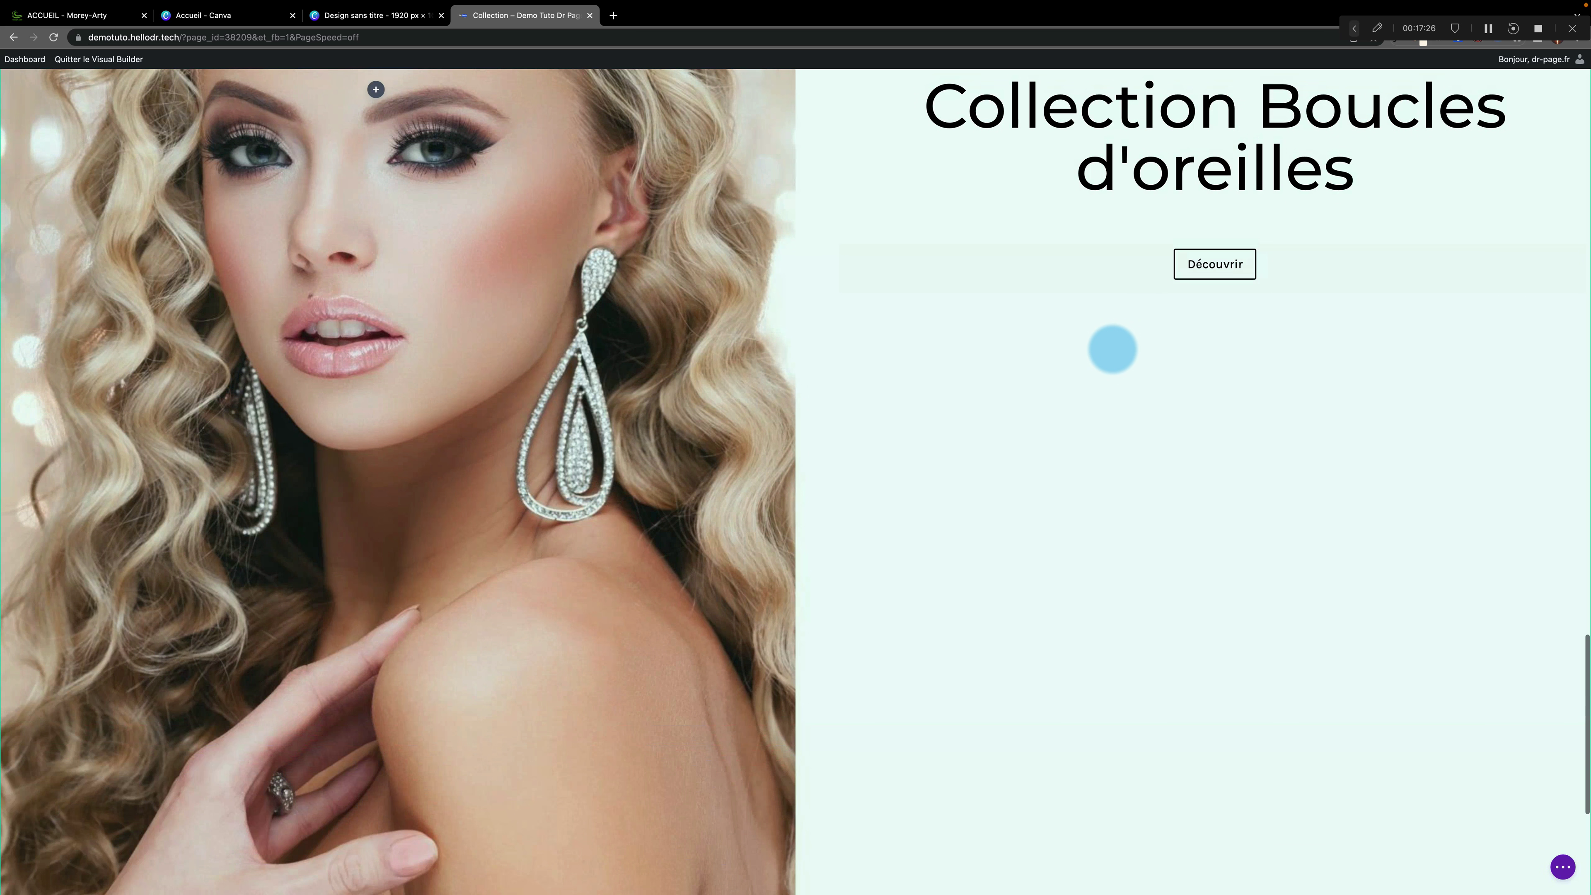
{"action": "scroll", "coordinate": [1113, 349], "scroll_direction": "up", "scroll_amount": 12}
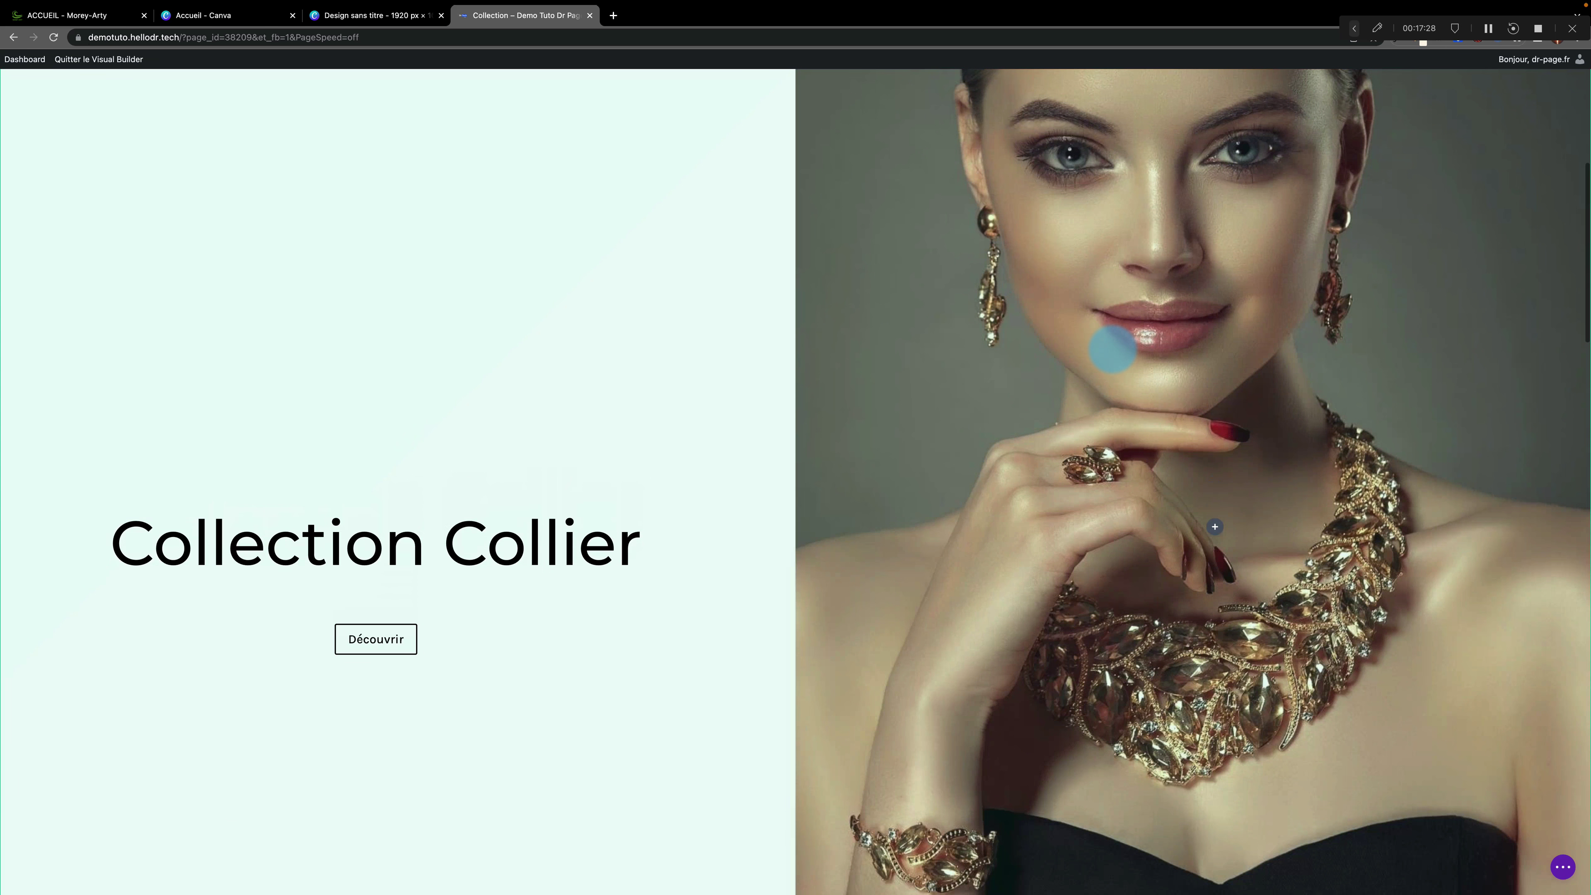
{"action": "scroll", "coordinate": [1112, 350], "scroll_direction": "up", "scroll_amount": 3}
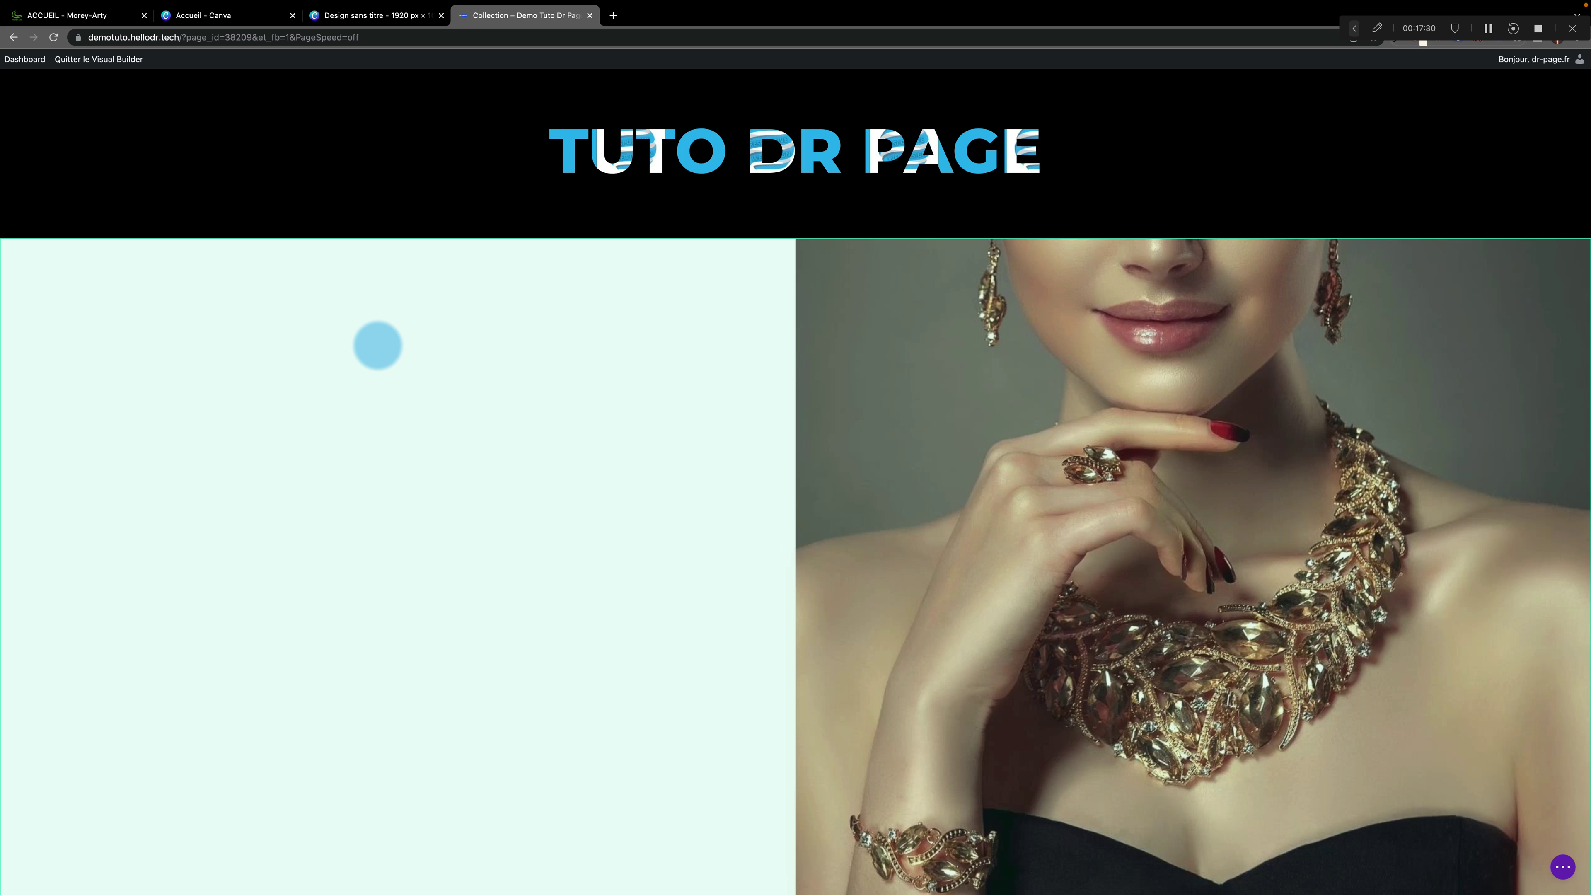
{"action": "scroll", "coordinate": [378, 355], "scroll_direction": "down", "scroll_amount": 3}
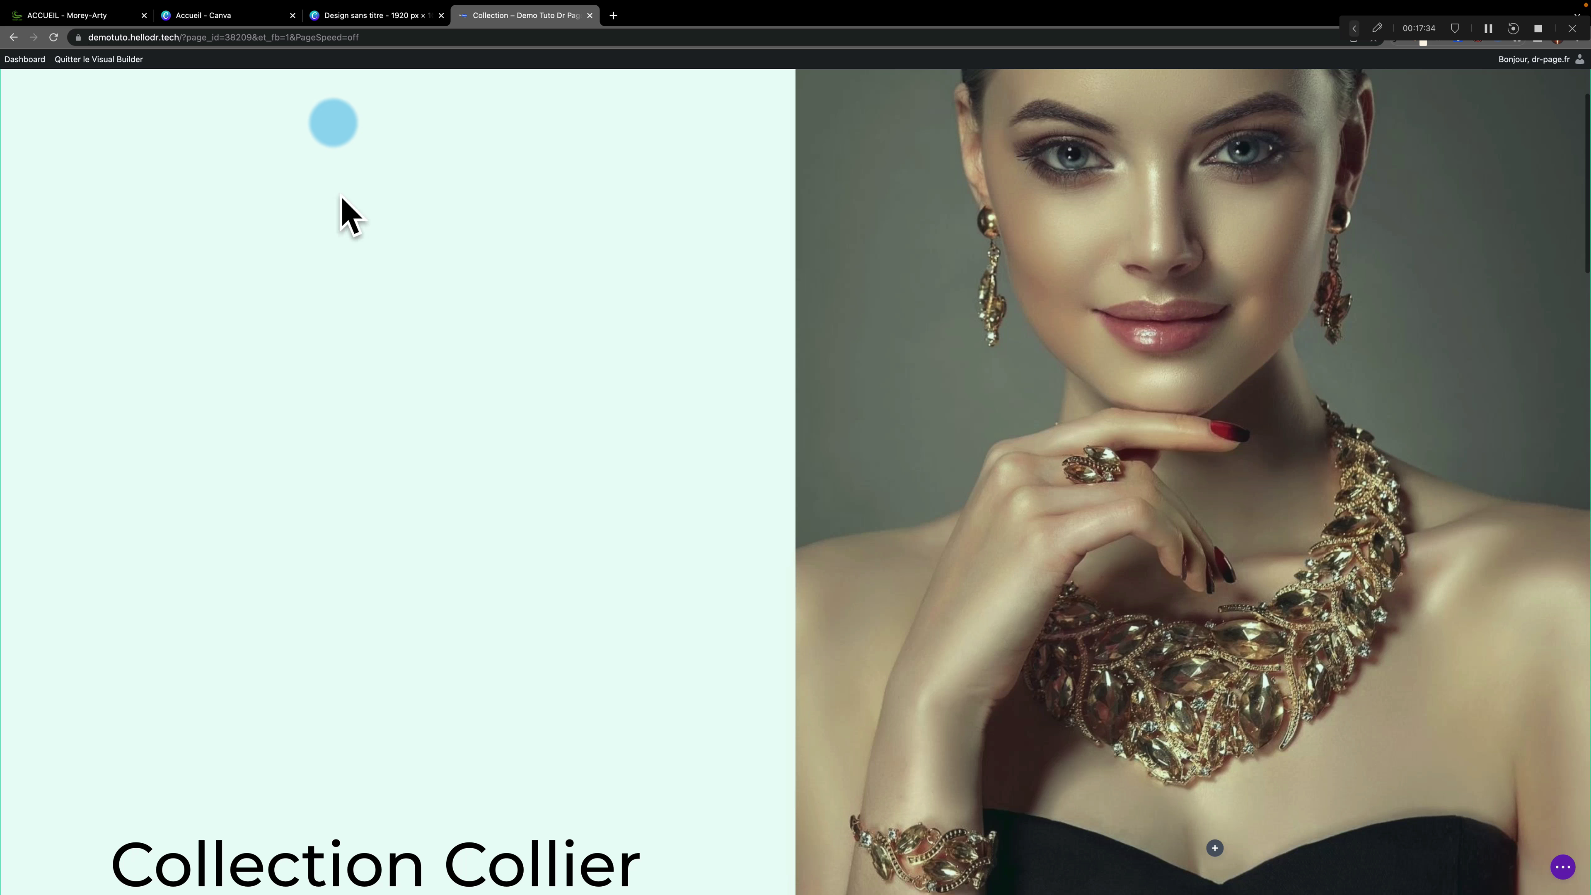
{"action": "scroll", "coordinate": [515, 164], "scroll_direction": "up", "scroll_amount": 3}
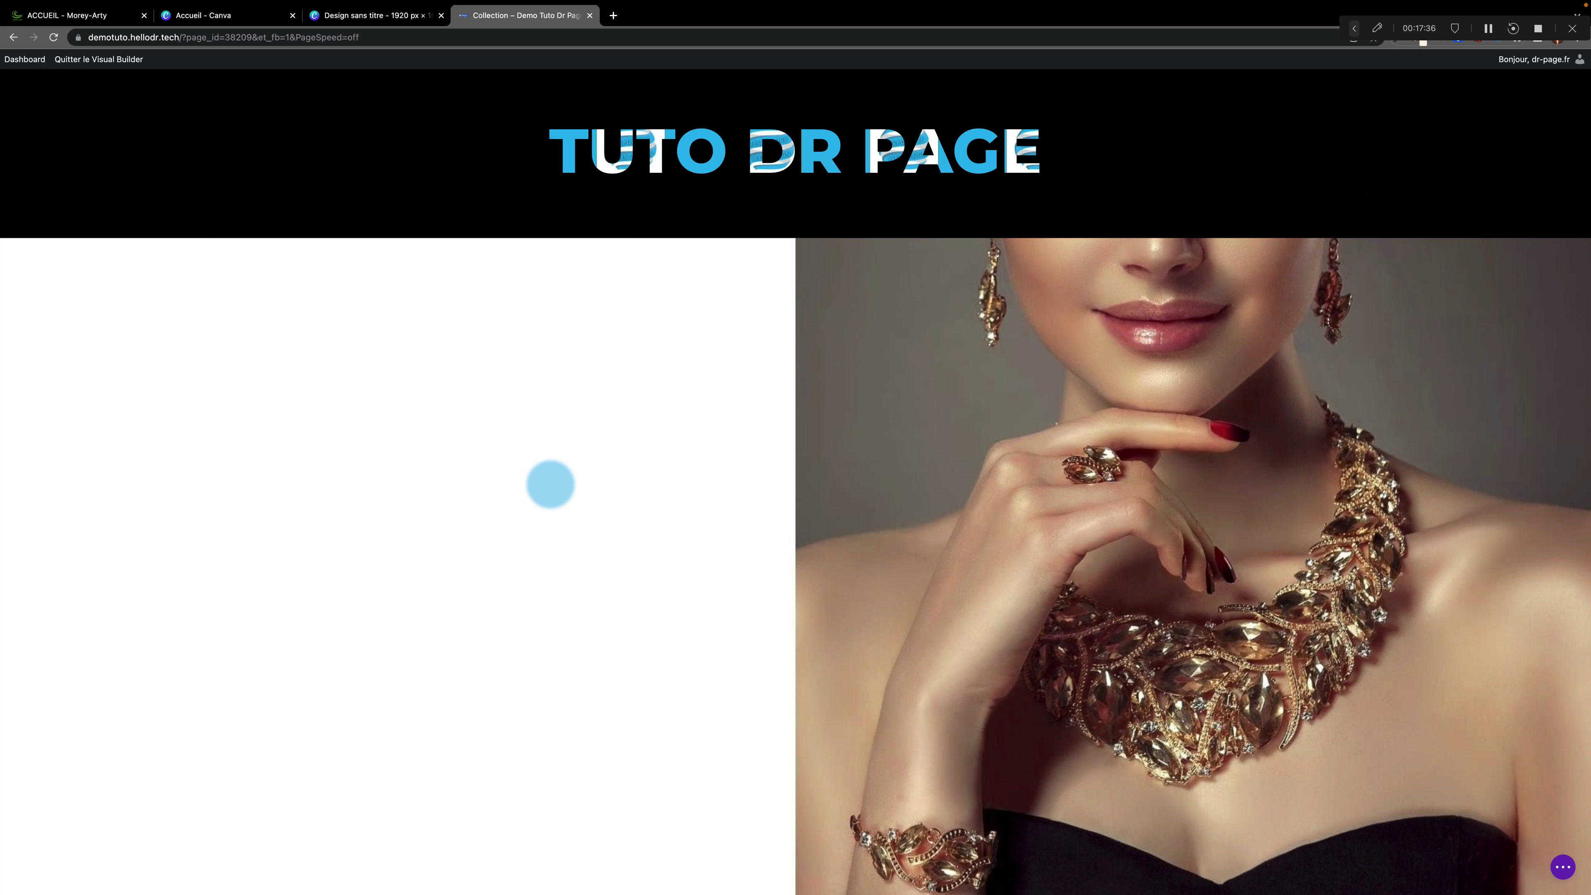
{"action": "scroll", "coordinate": [550, 483], "scroll_direction": "down", "scroll_amount": 6}
{"action": "scroll", "coordinate": [550, 483], "scroll_direction": "down", "scroll_amount": 10}
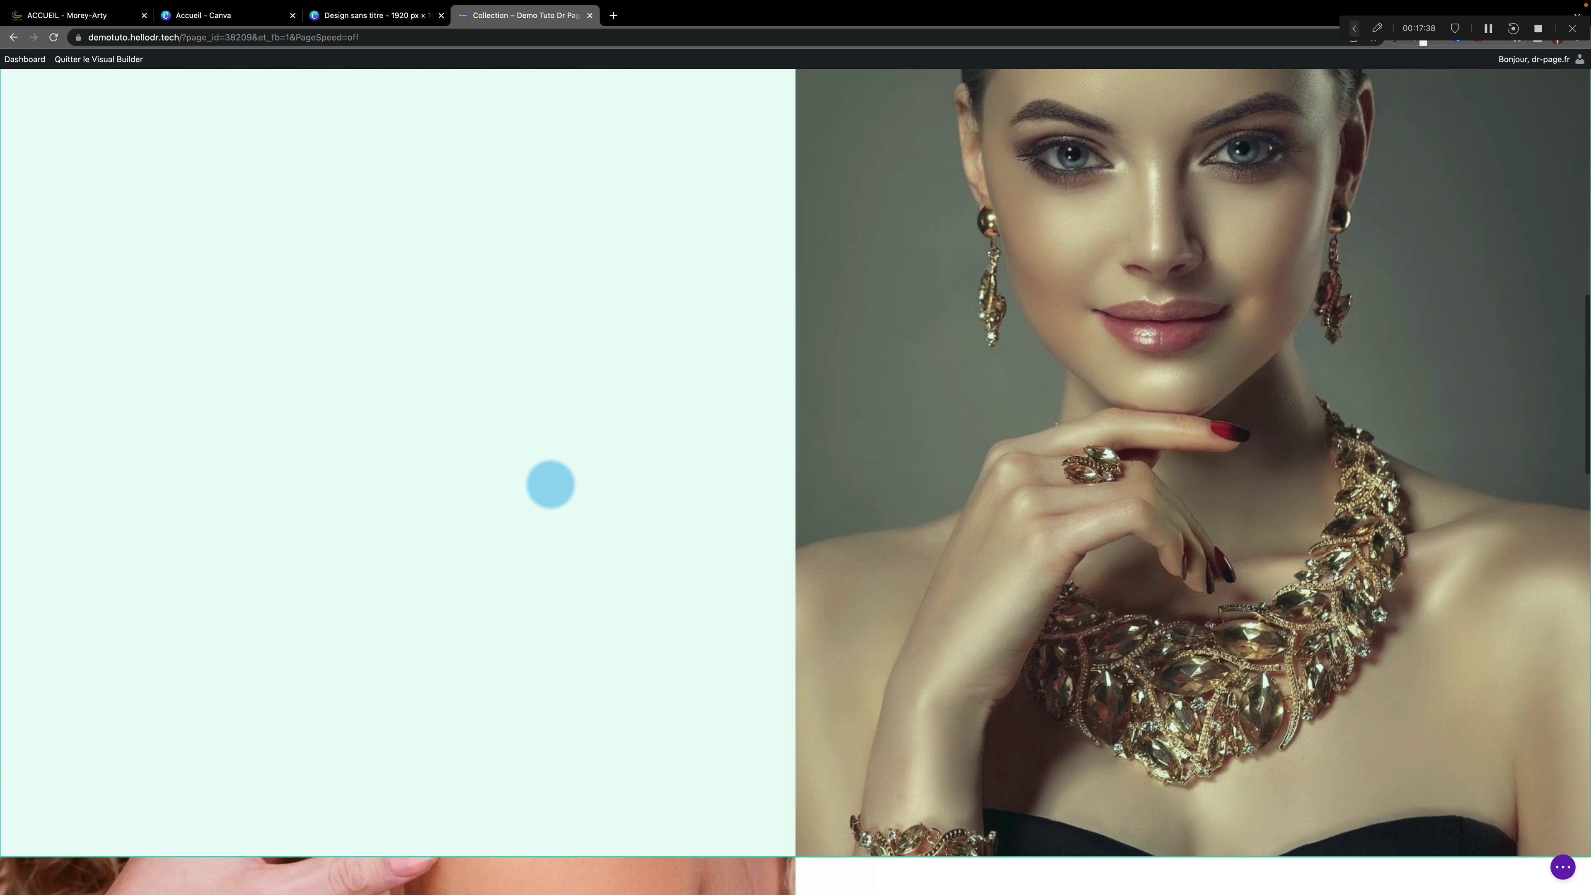
{"action": "scroll", "coordinate": [550, 483], "scroll_direction": "down", "scroll_amount": 5}
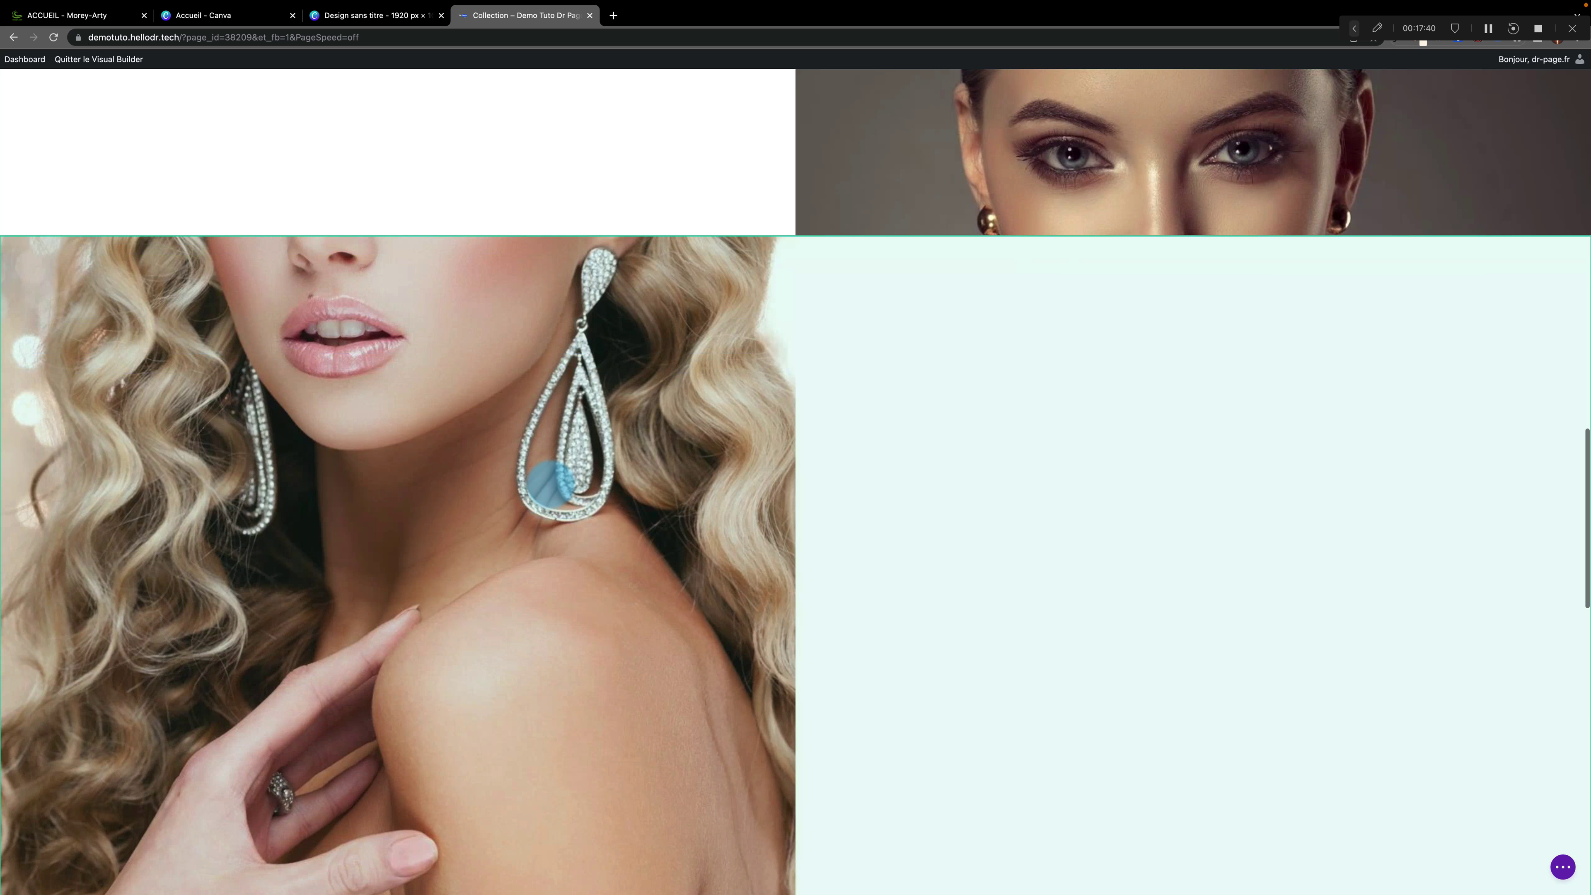
Paste the copied Collection Collier section directly below the Collection Boucles d'oreilles section
{"action": "left_click", "coordinate": [176, 279]}
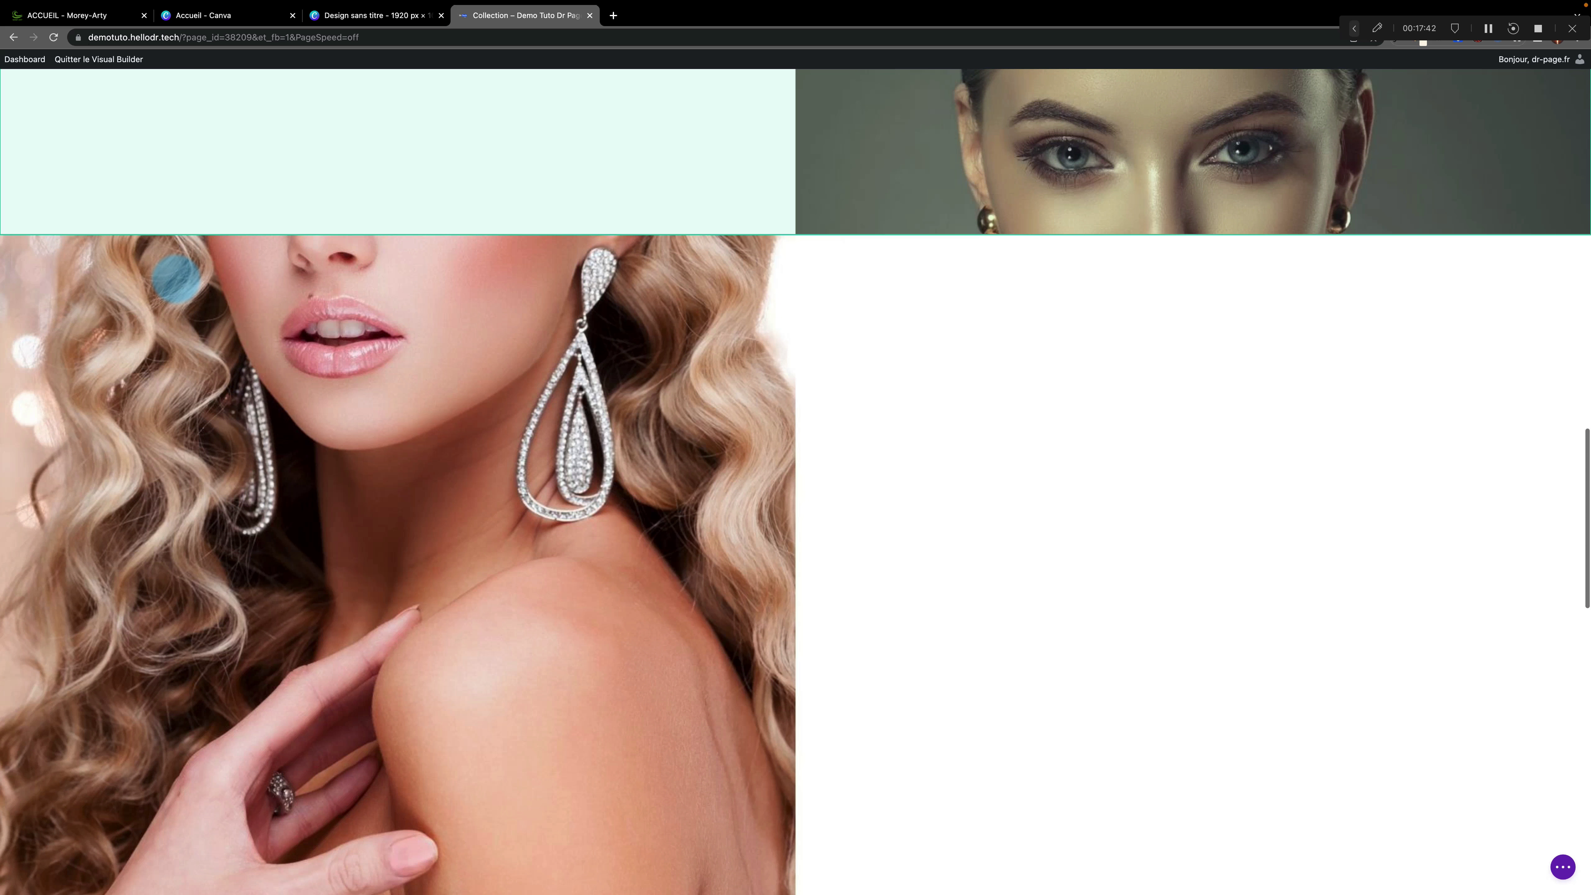
{"action": "left_click", "coordinate": [116, 220]}
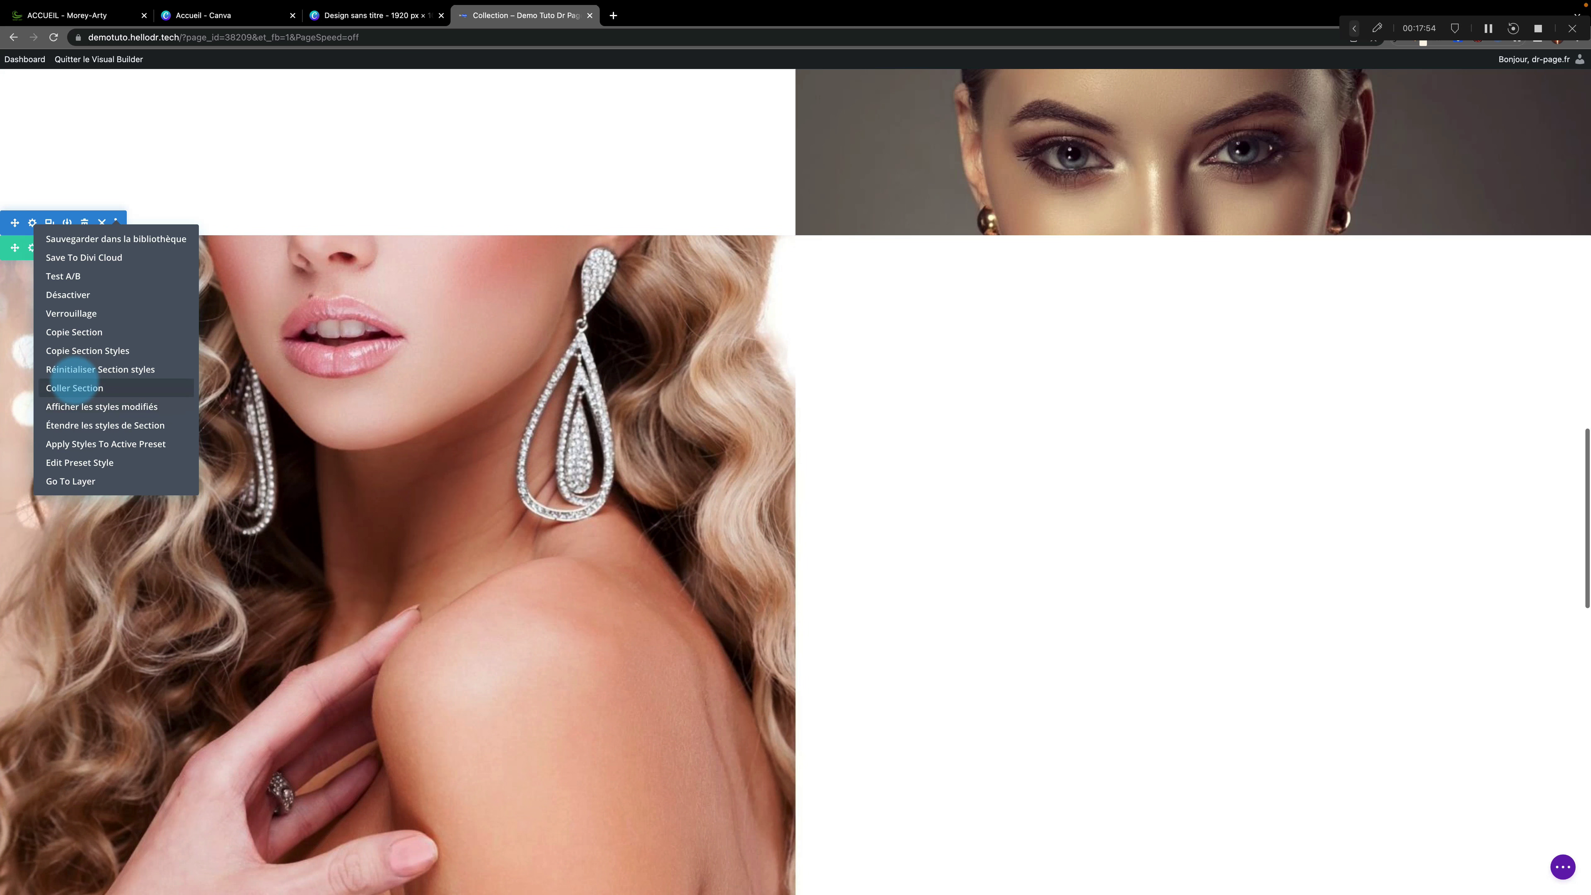
{"action": "left_click", "coordinate": [869, 145]}
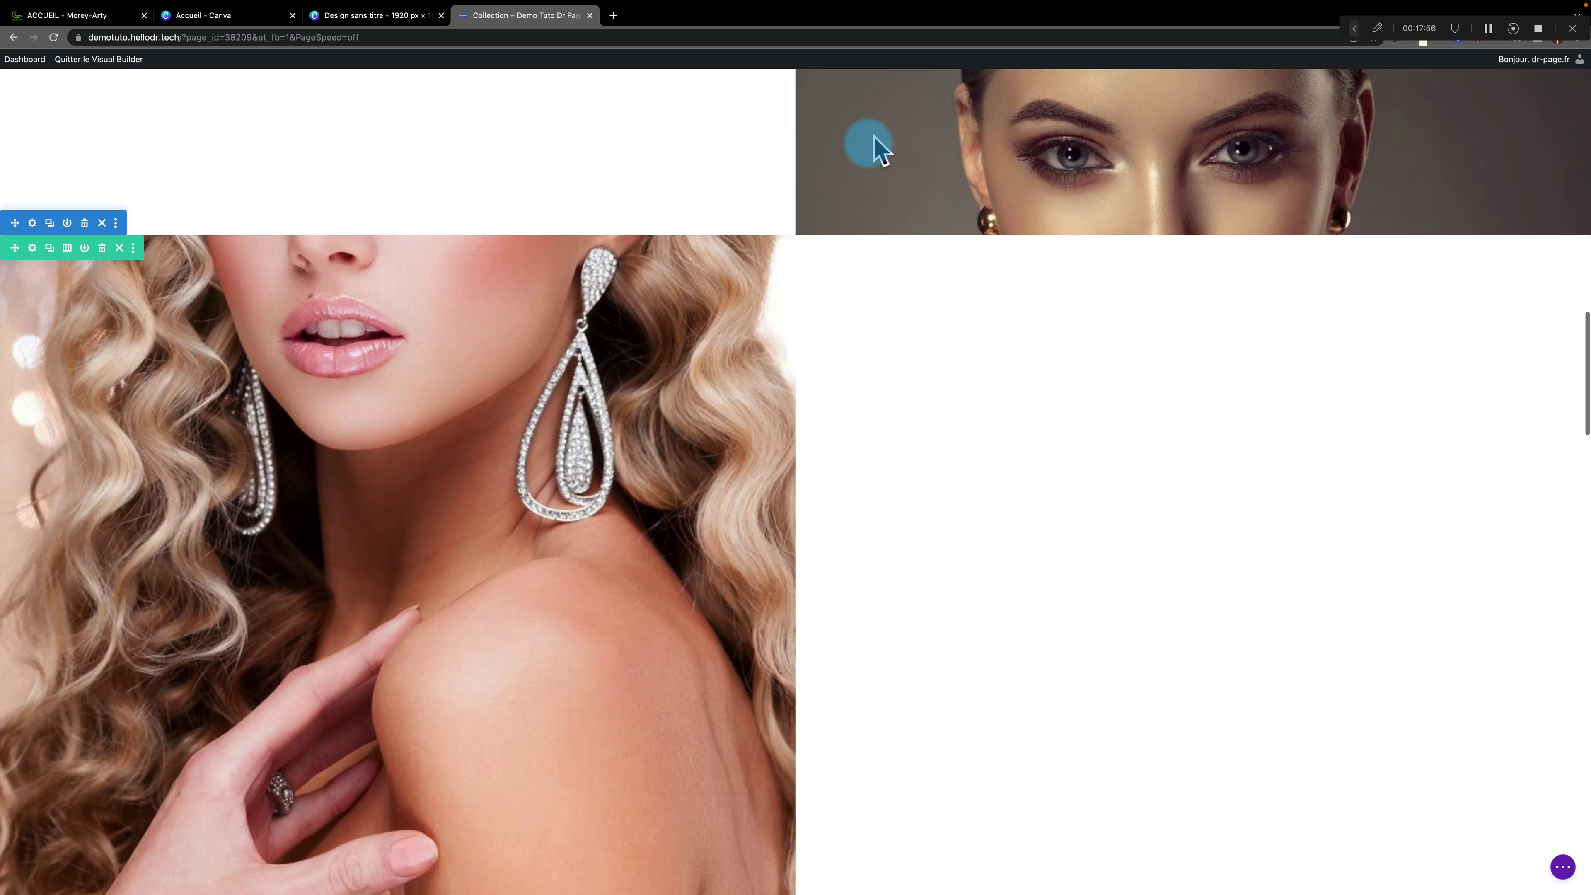
Examine the transition from the Collection Boucles d'oreilles section to the pasted Collection Collier section while scrolling
{"action": "scroll", "coordinate": [876, 507], "scroll_direction": "down", "scroll_amount": 10}
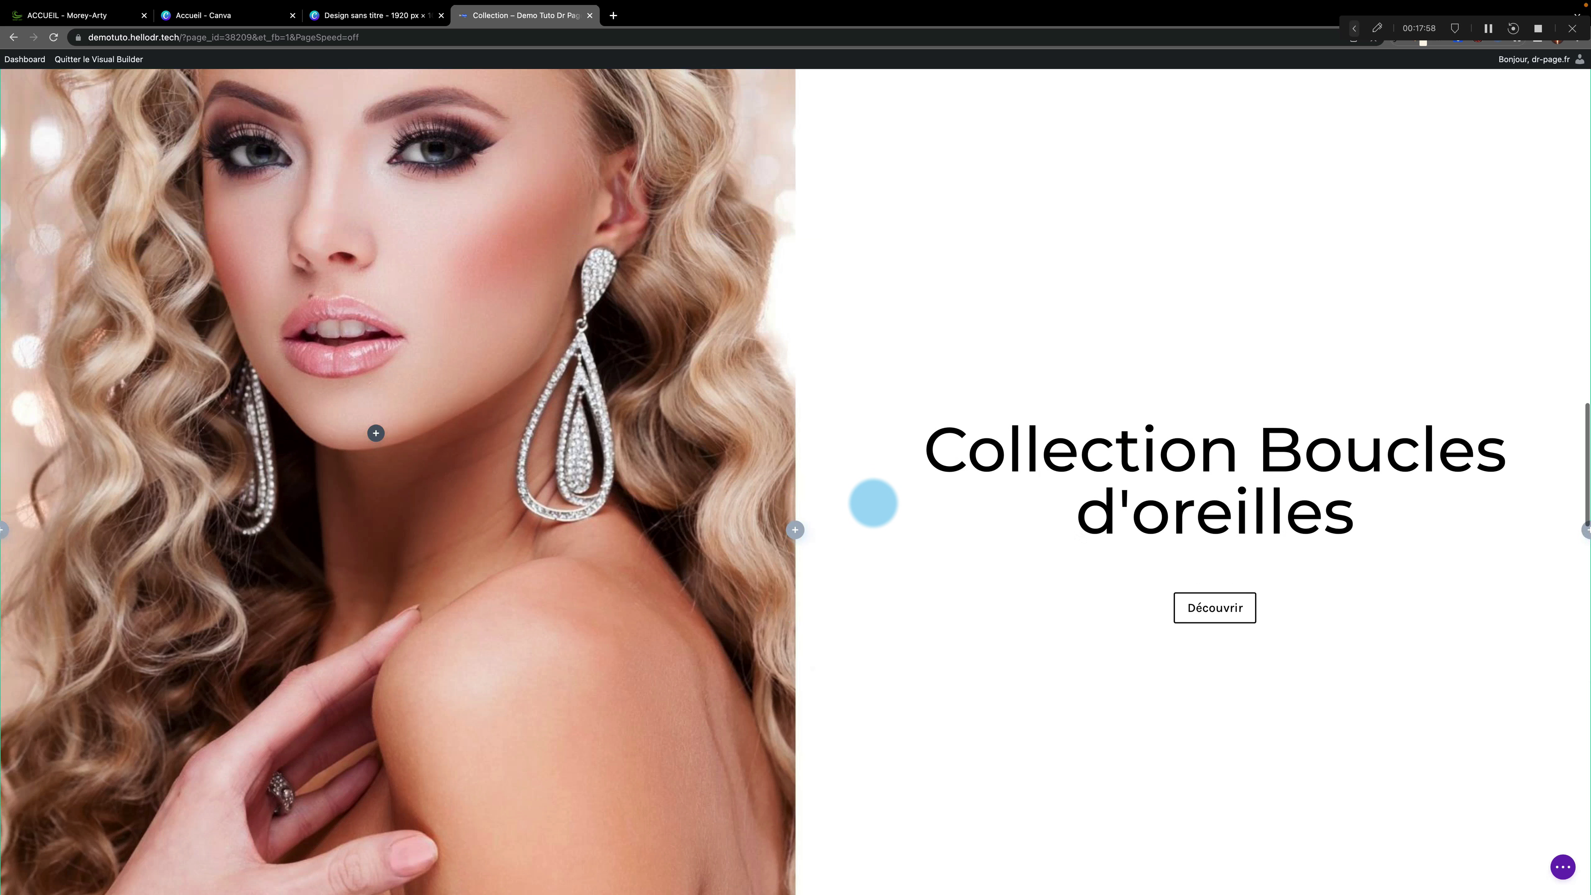
{"action": "scroll", "coordinate": [876, 505], "scroll_direction": "down", "scroll_amount": 12}
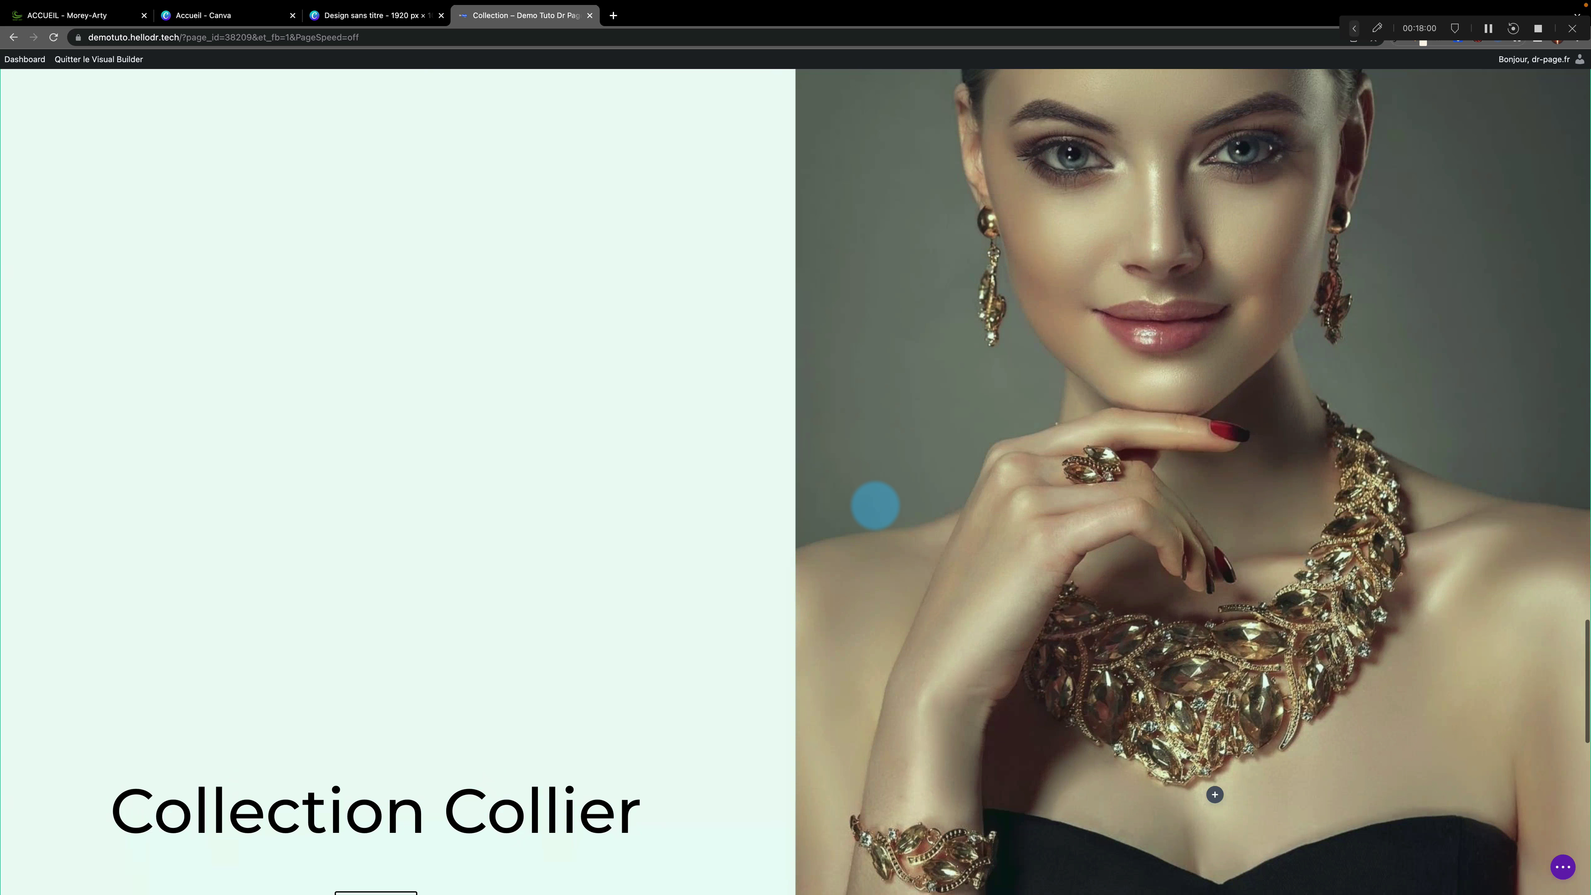
{"action": "scroll", "coordinate": [876, 506], "scroll_direction": "up", "scroll_amount": 6}
{"action": "scroll", "coordinate": [876, 506], "scroll_direction": "down", "scroll_amount": 7}
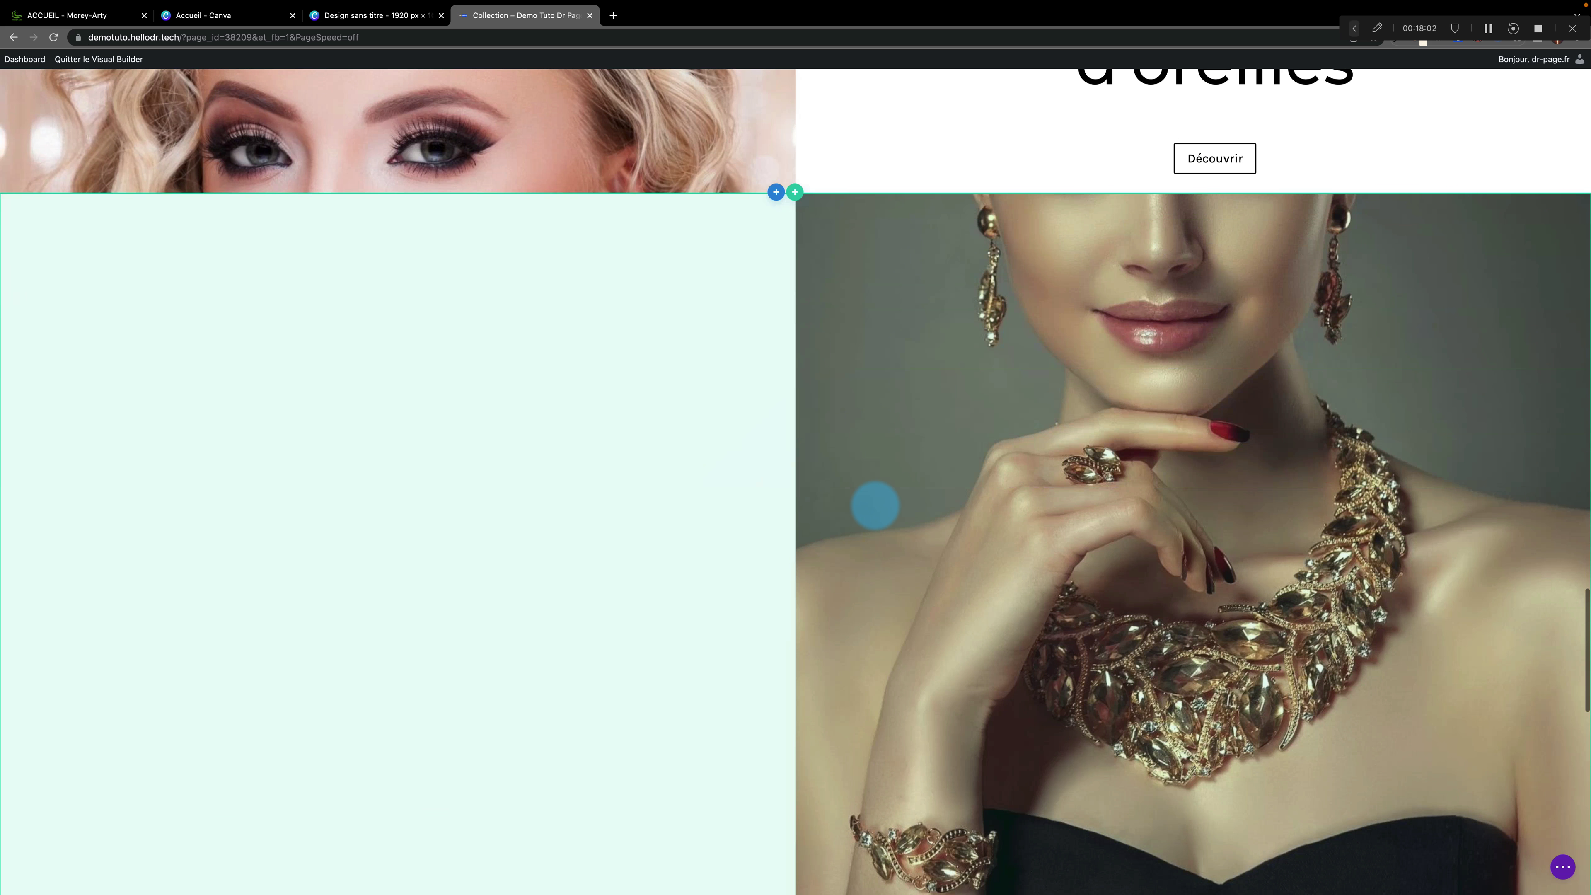
{"action": "scroll", "coordinate": [876, 506], "scroll_direction": "down", "scroll_amount": 5}
{"action": "scroll", "coordinate": [876, 506], "scroll_direction": "up", "scroll_amount": 1}
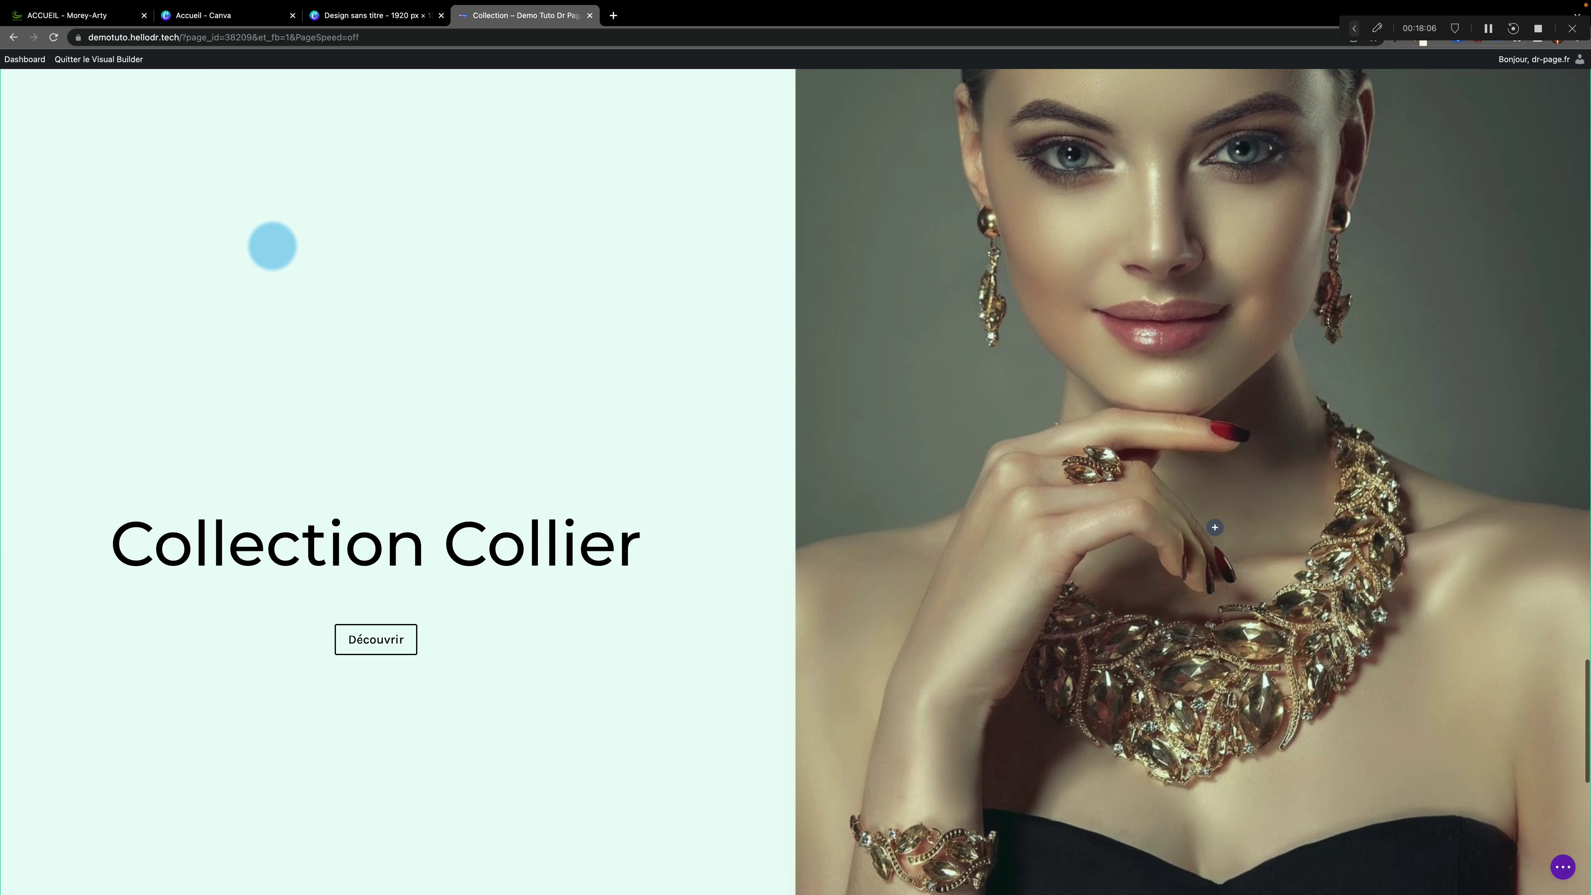
{"action": "scroll", "coordinate": [271, 245], "scroll_direction": "up", "scroll_amount": 4}
{"action": "scroll", "coordinate": [273, 246], "scroll_direction": "up", "scroll_amount": 2}
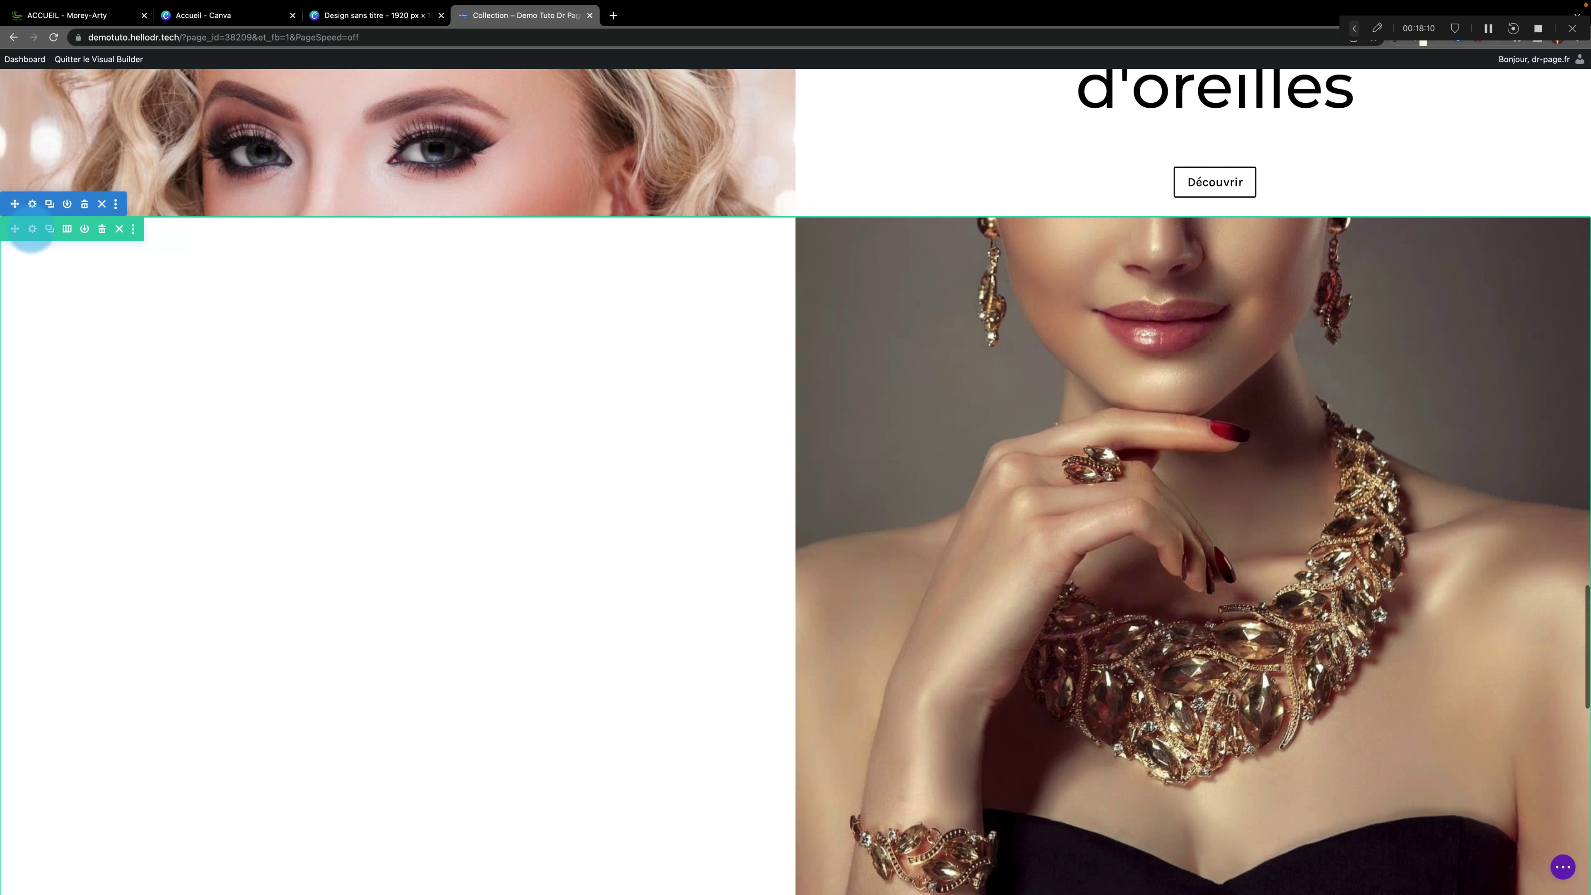
Replace the row background image of the pasted Collection Collier section with 3-1.jpg from the media library and save the row
{"action": "left_click", "coordinate": [32, 229]}
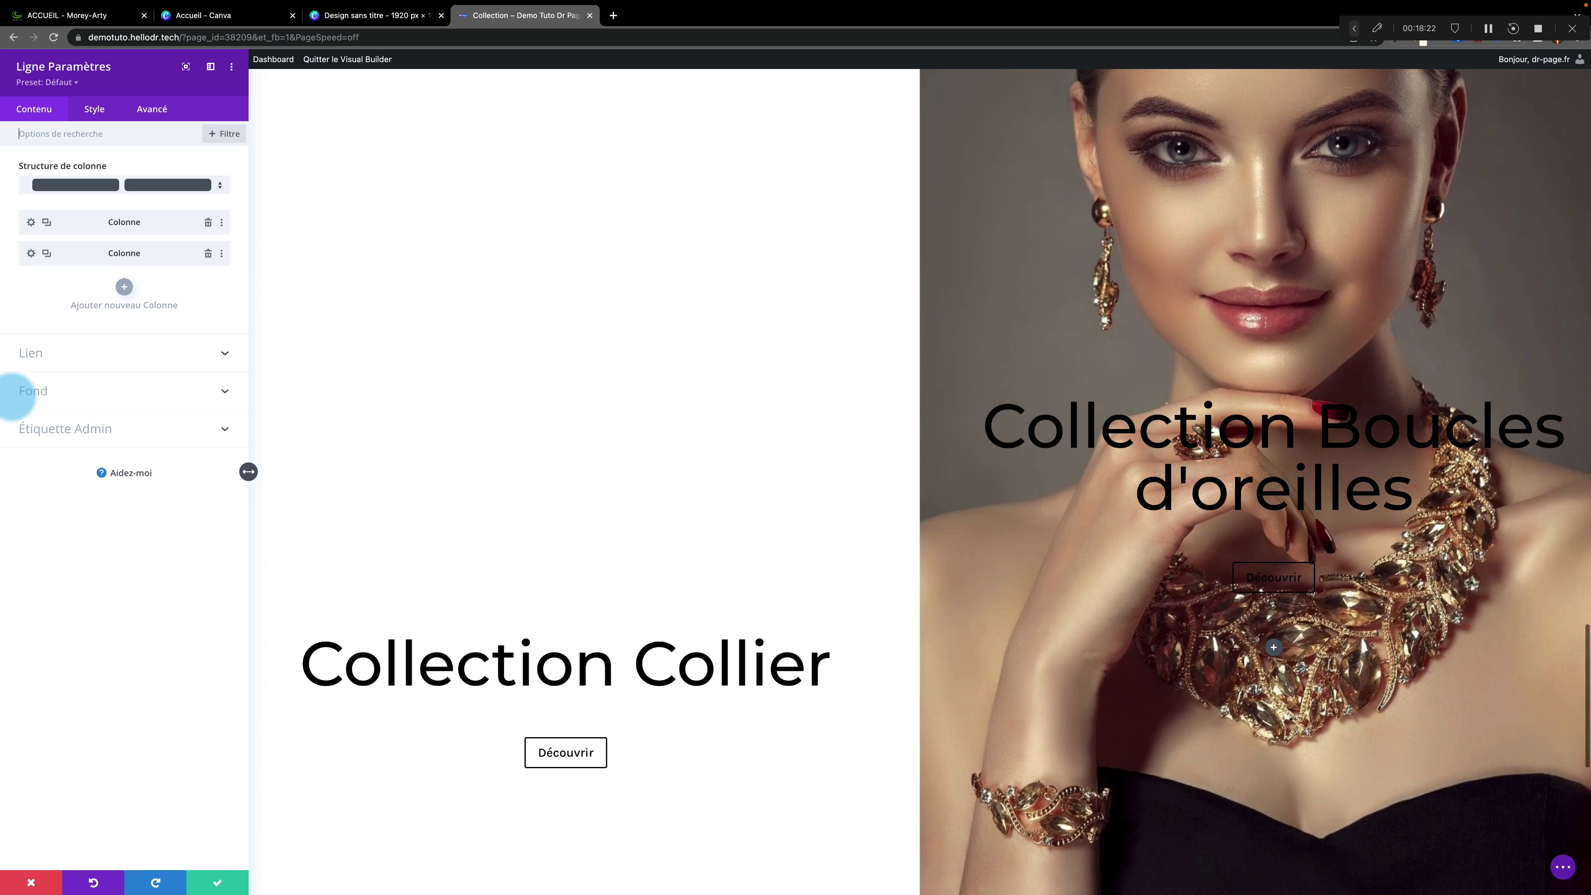
{"action": "left_click", "coordinate": [43, 388]}
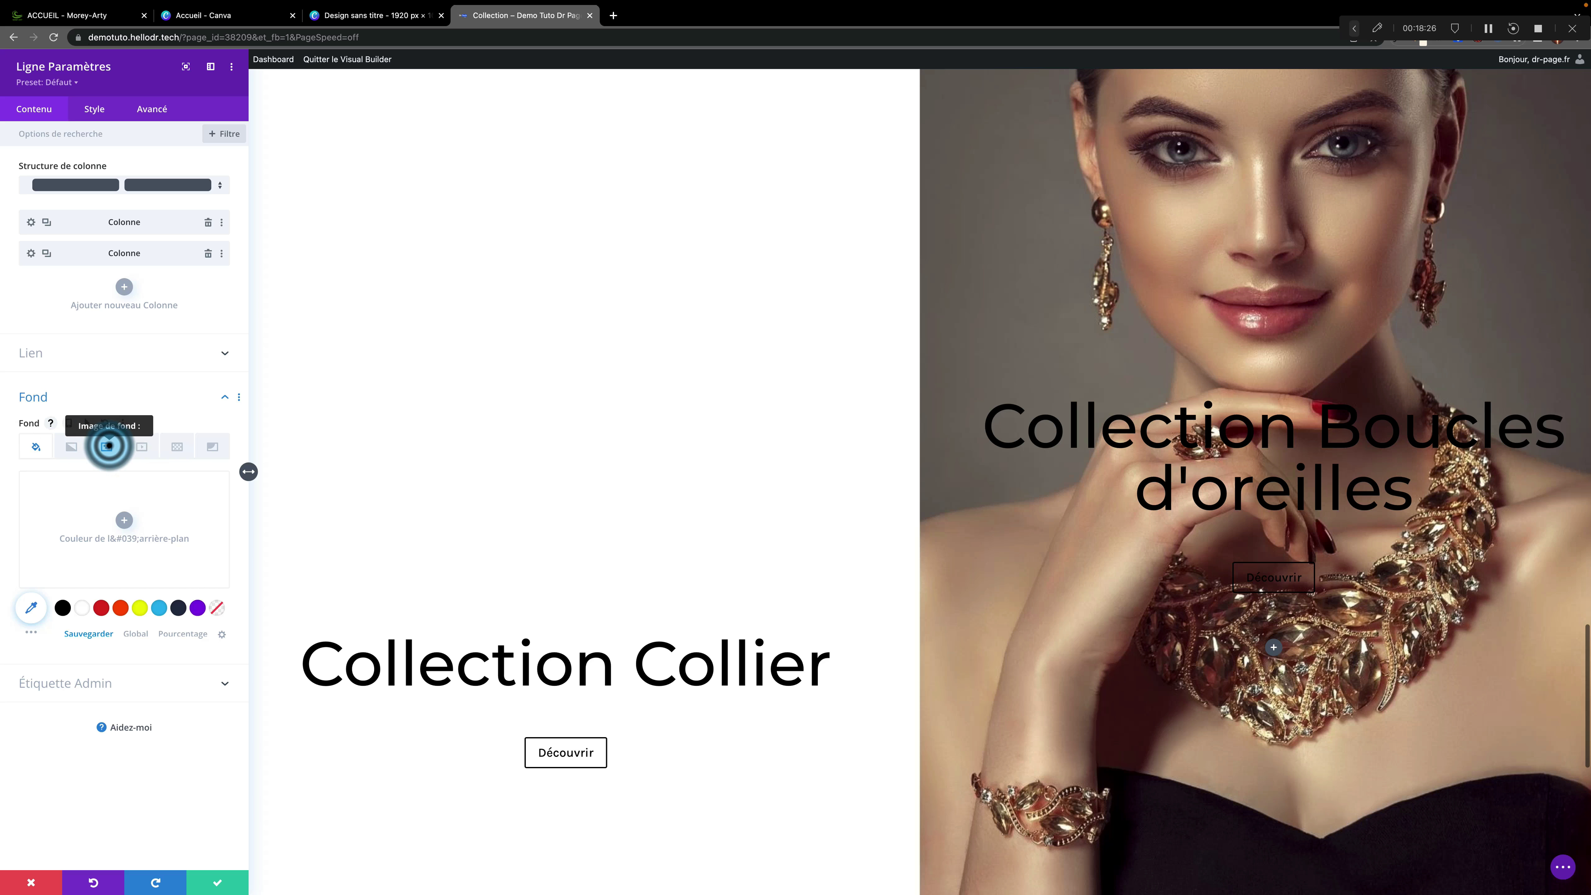
{"action": "left_click", "coordinate": [108, 447]}
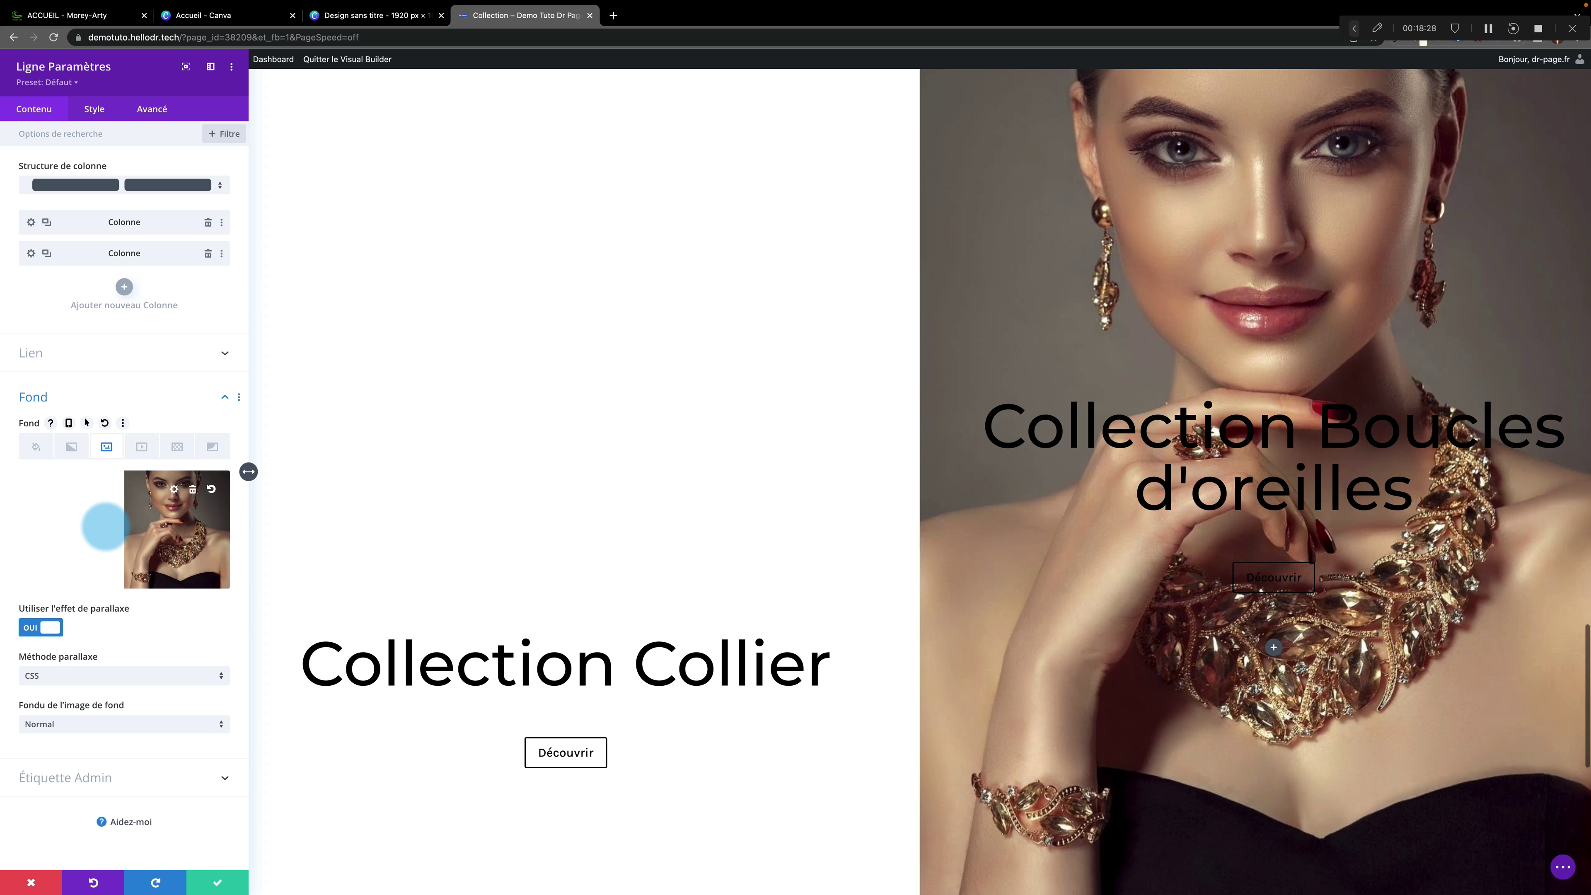
{"action": "left_click", "coordinate": [105, 527]}
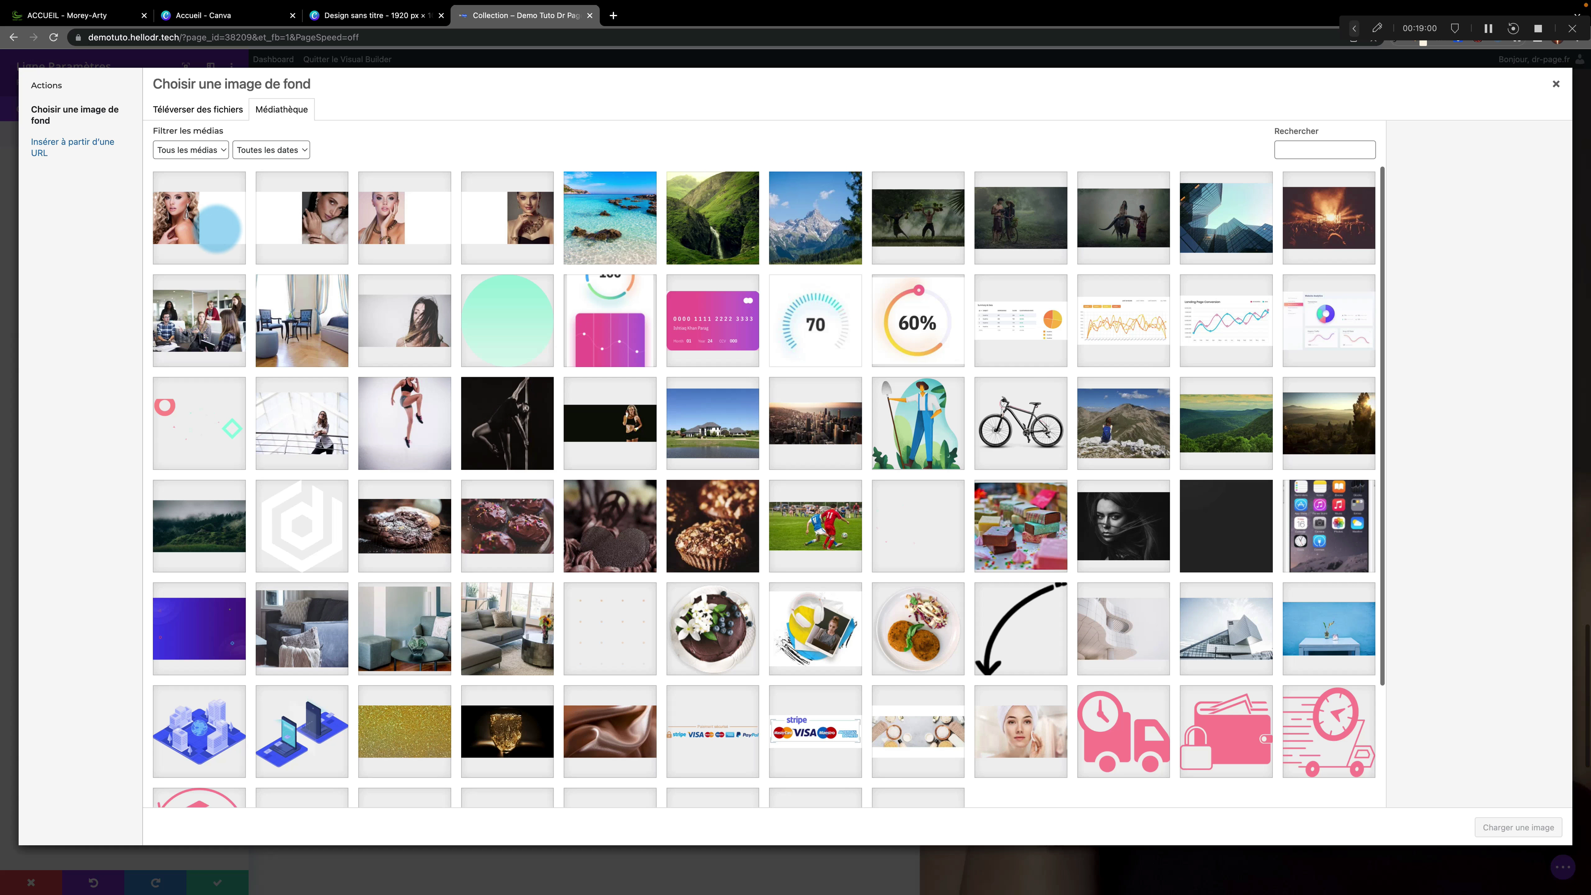
{"action": "left_click", "coordinate": [282, 218]}
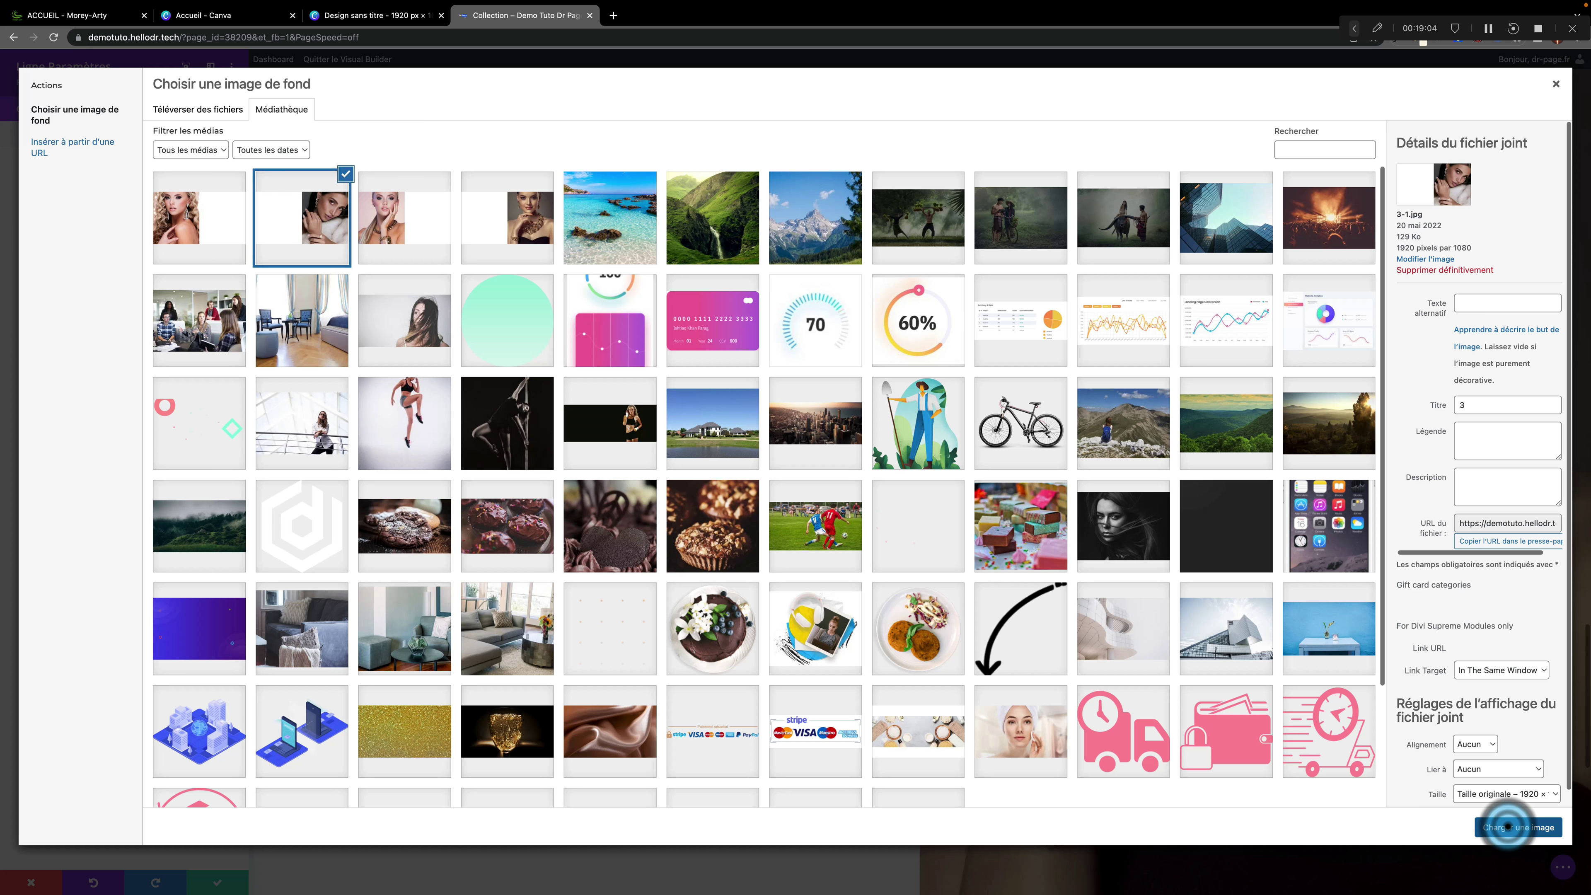
{"action": "left_click", "coordinate": [1507, 828]}
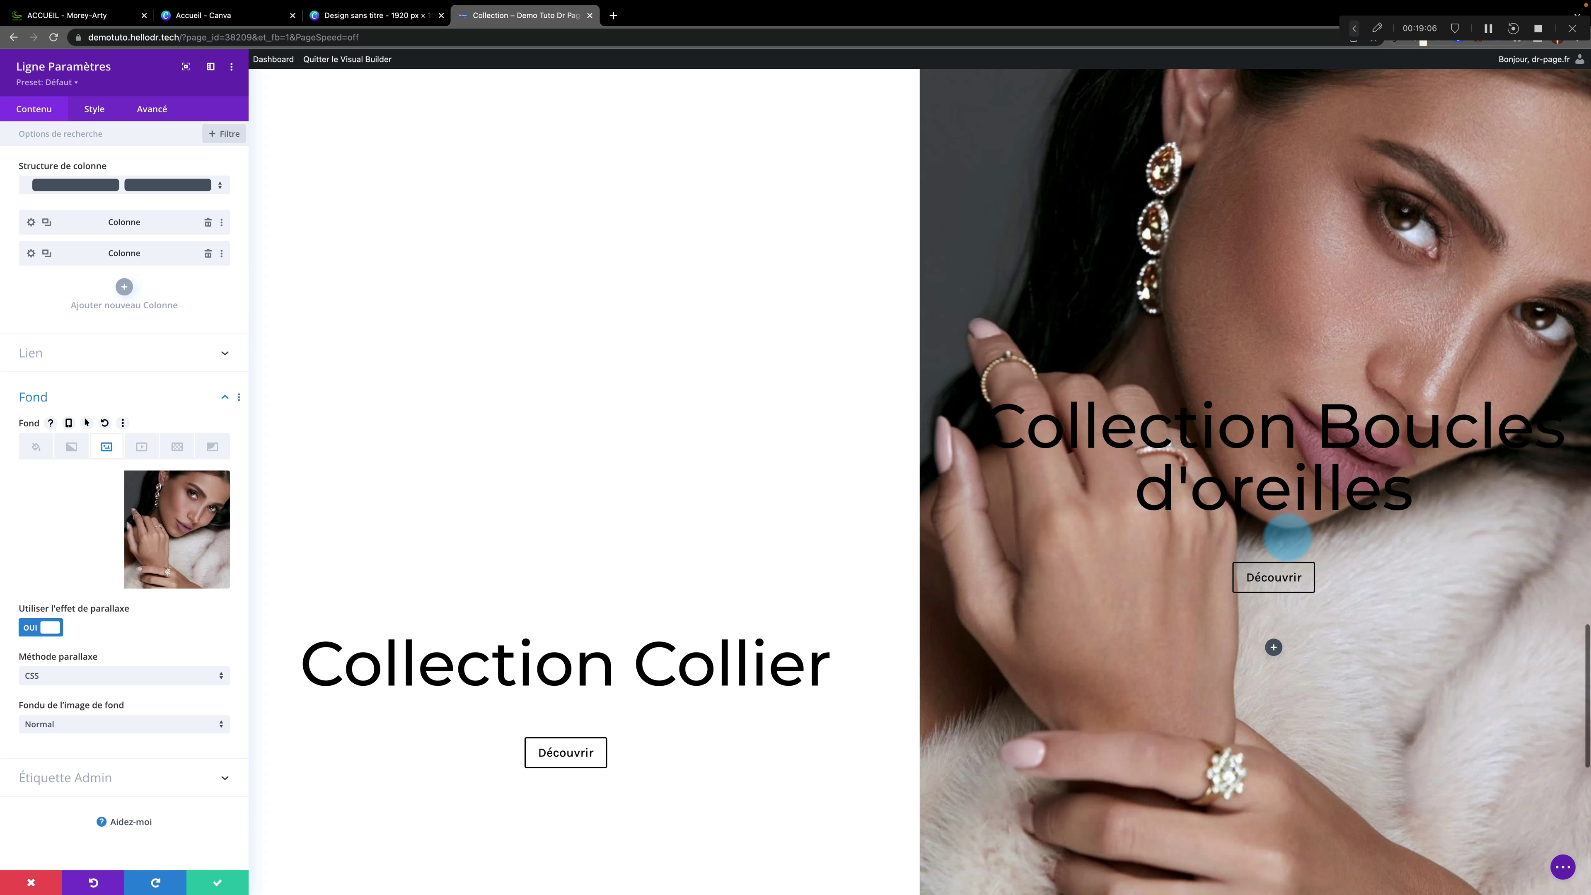
{"action": "scroll", "coordinate": [1247, 636], "scroll_direction": "down", "scroll_amount": 2}
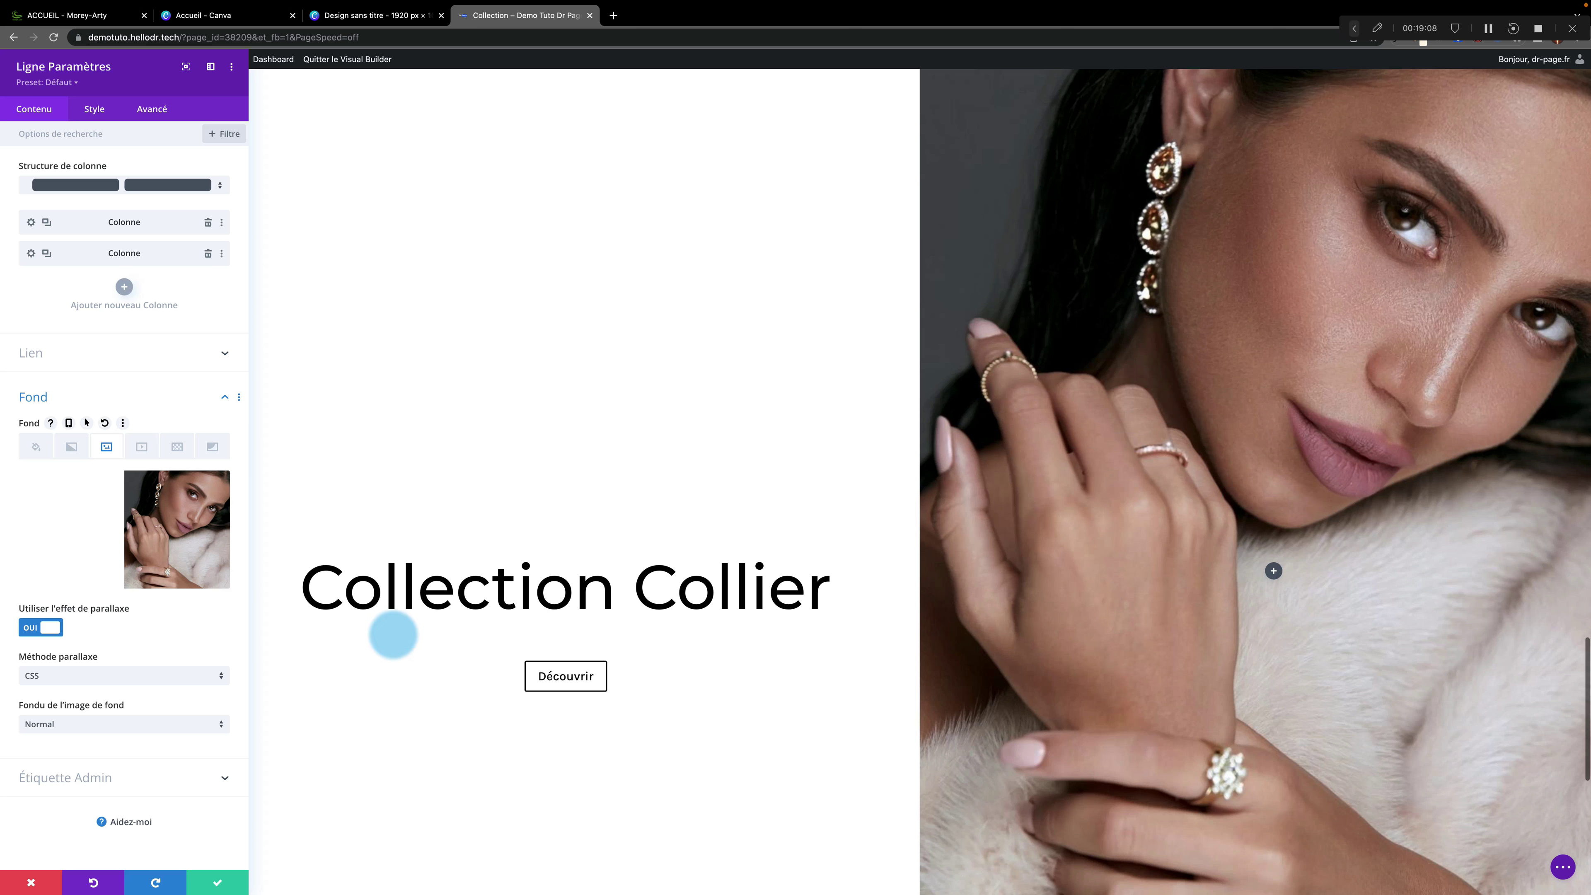
{"action": "left_click", "coordinate": [208, 881]}
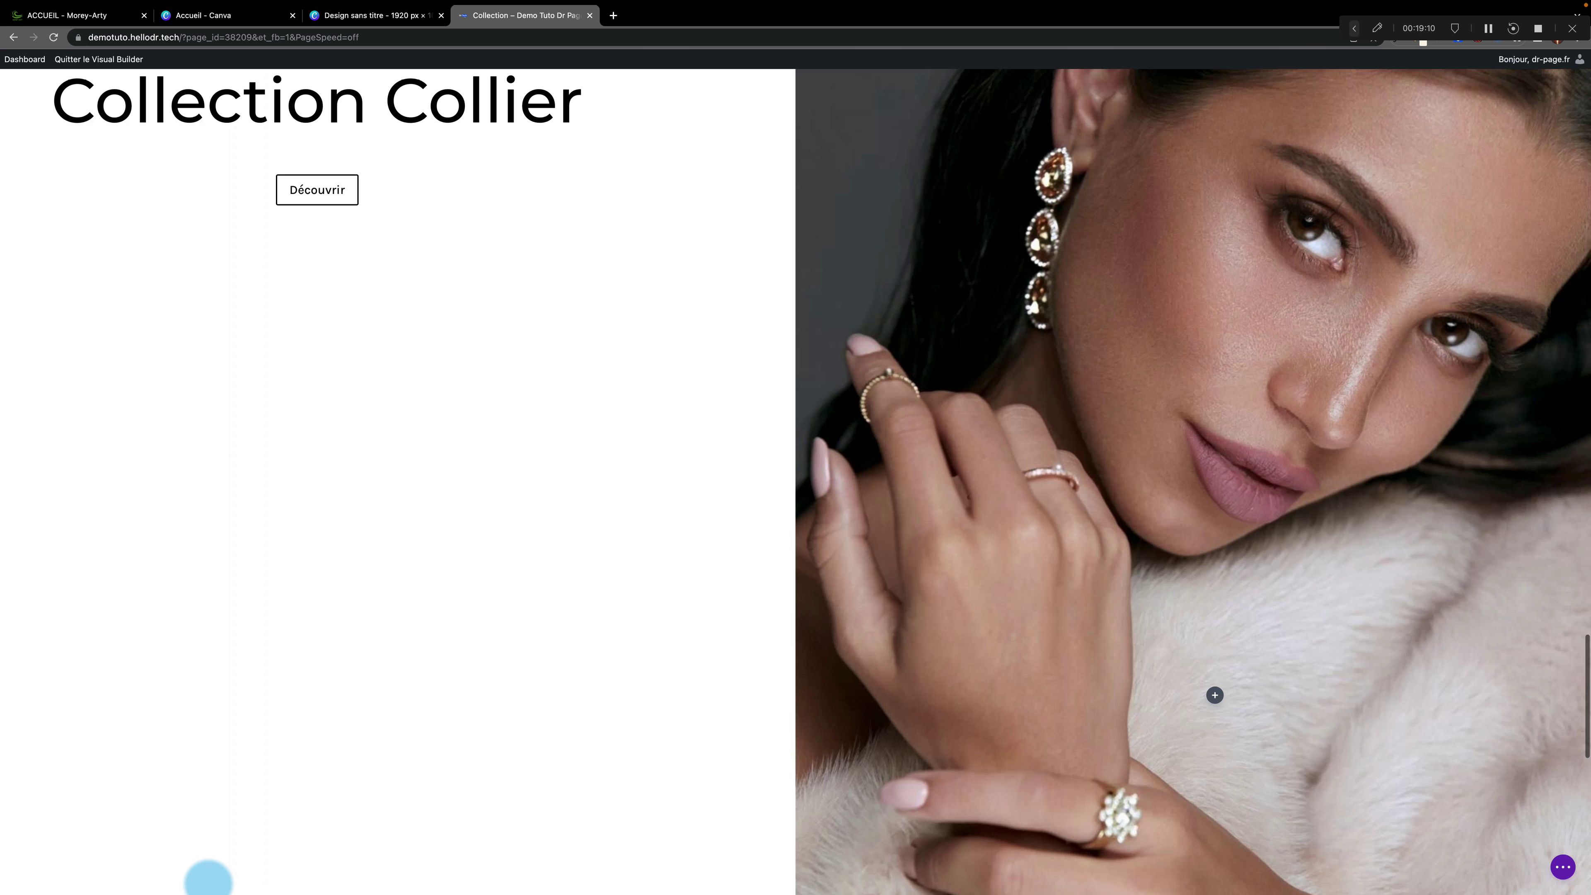
Change the heading of the section with the ring photo to "Collection Bagues" and save the text module
{"action": "scroll", "coordinate": [462, 642], "scroll_direction": "up", "scroll_amount": 3}
{"action": "scroll", "coordinate": [462, 642], "scroll_direction": "down", "scroll_amount": 8}
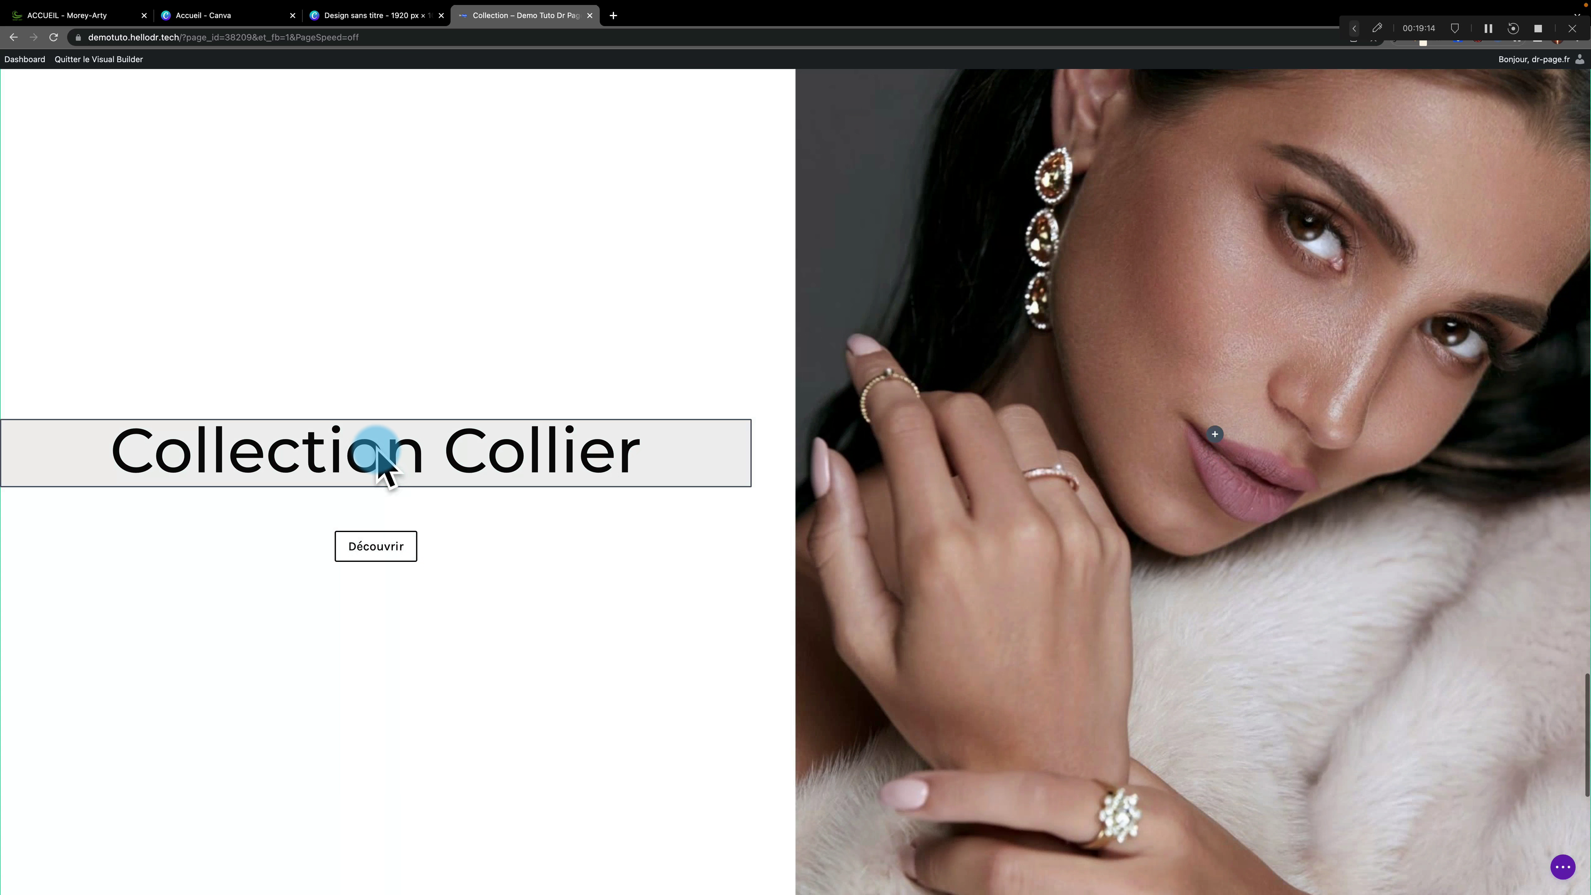
{"action": "mouse_move", "coordinate": [376, 451]}
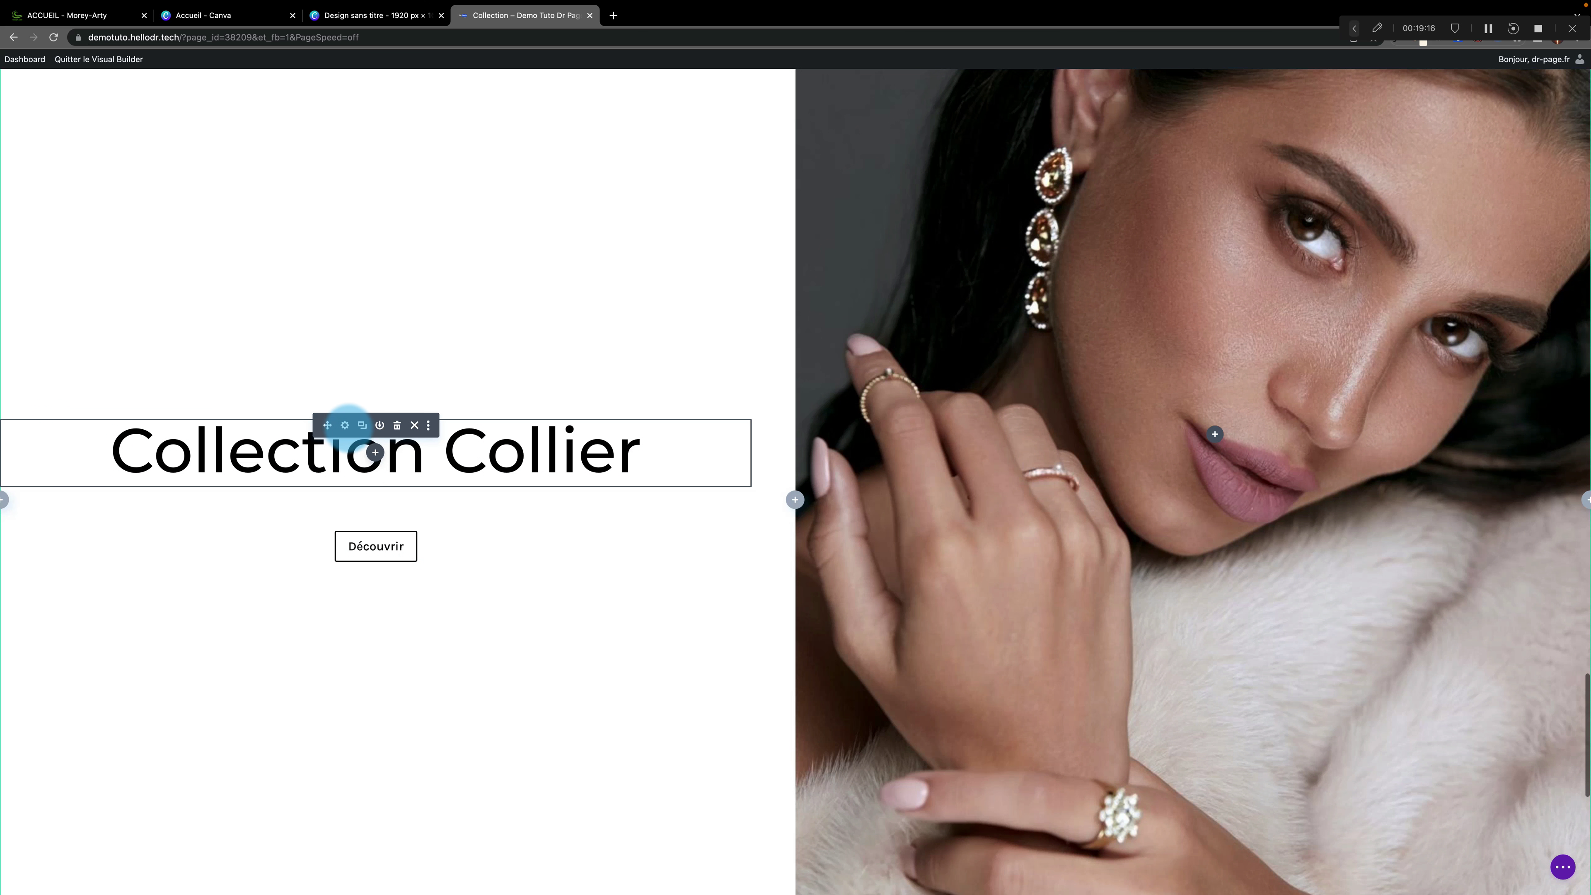
{"action": "left_click", "coordinate": [345, 425]}
{"action": "left_click", "coordinate": [112, 306]}
{"action": "left_click_drag", "start_coordinate": [110, 303], "coordinate": [191, 303]}
{"action": "type", "text": "Bagues"}
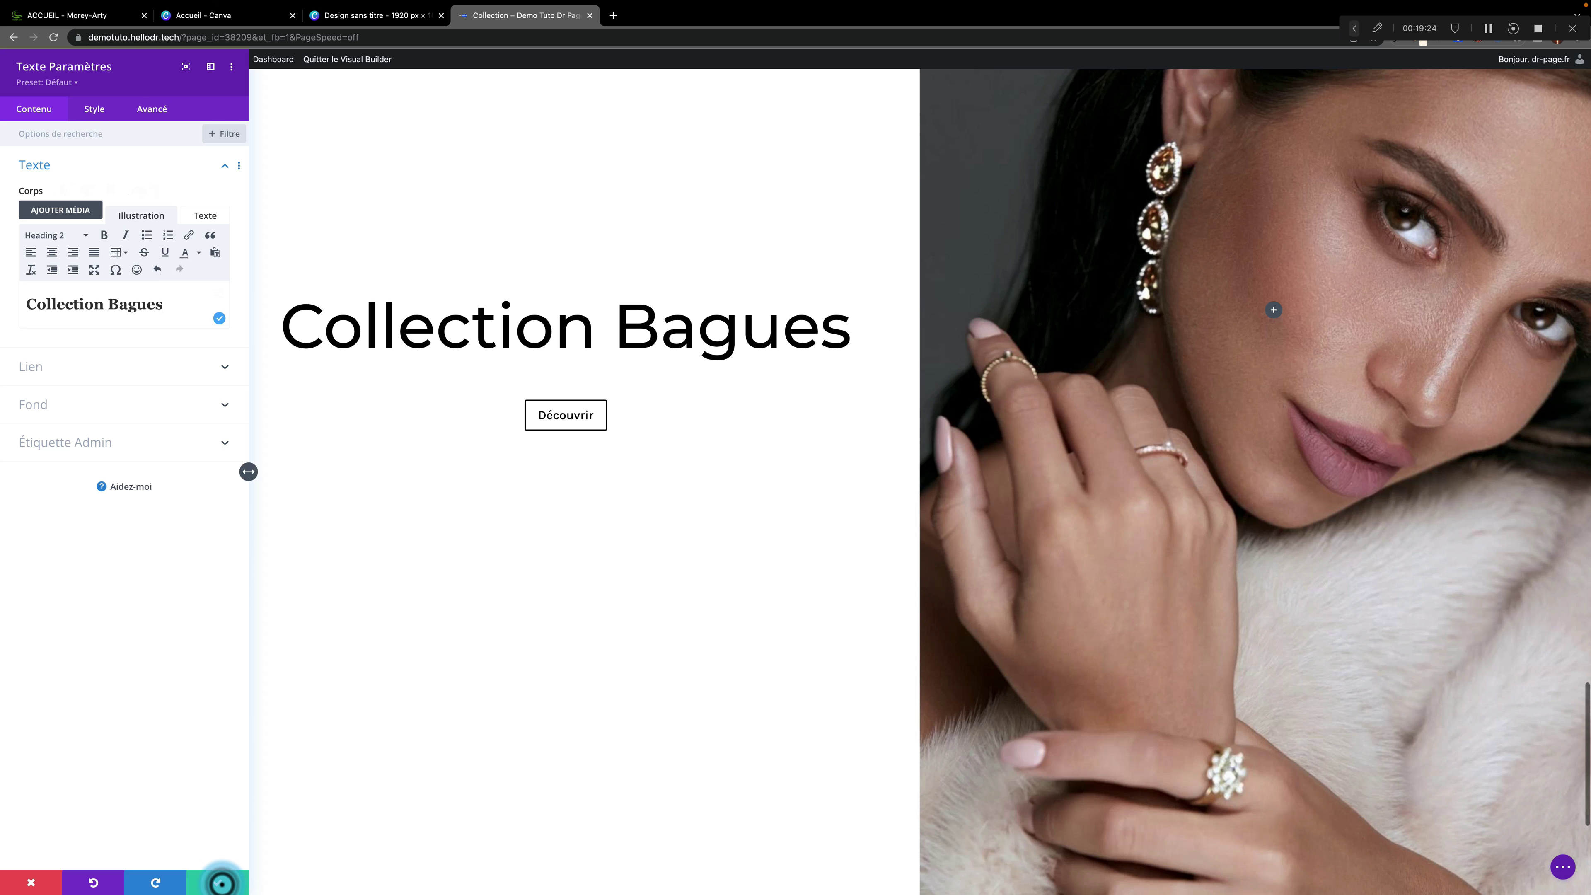
{"action": "left_click", "coordinate": [217, 881]}
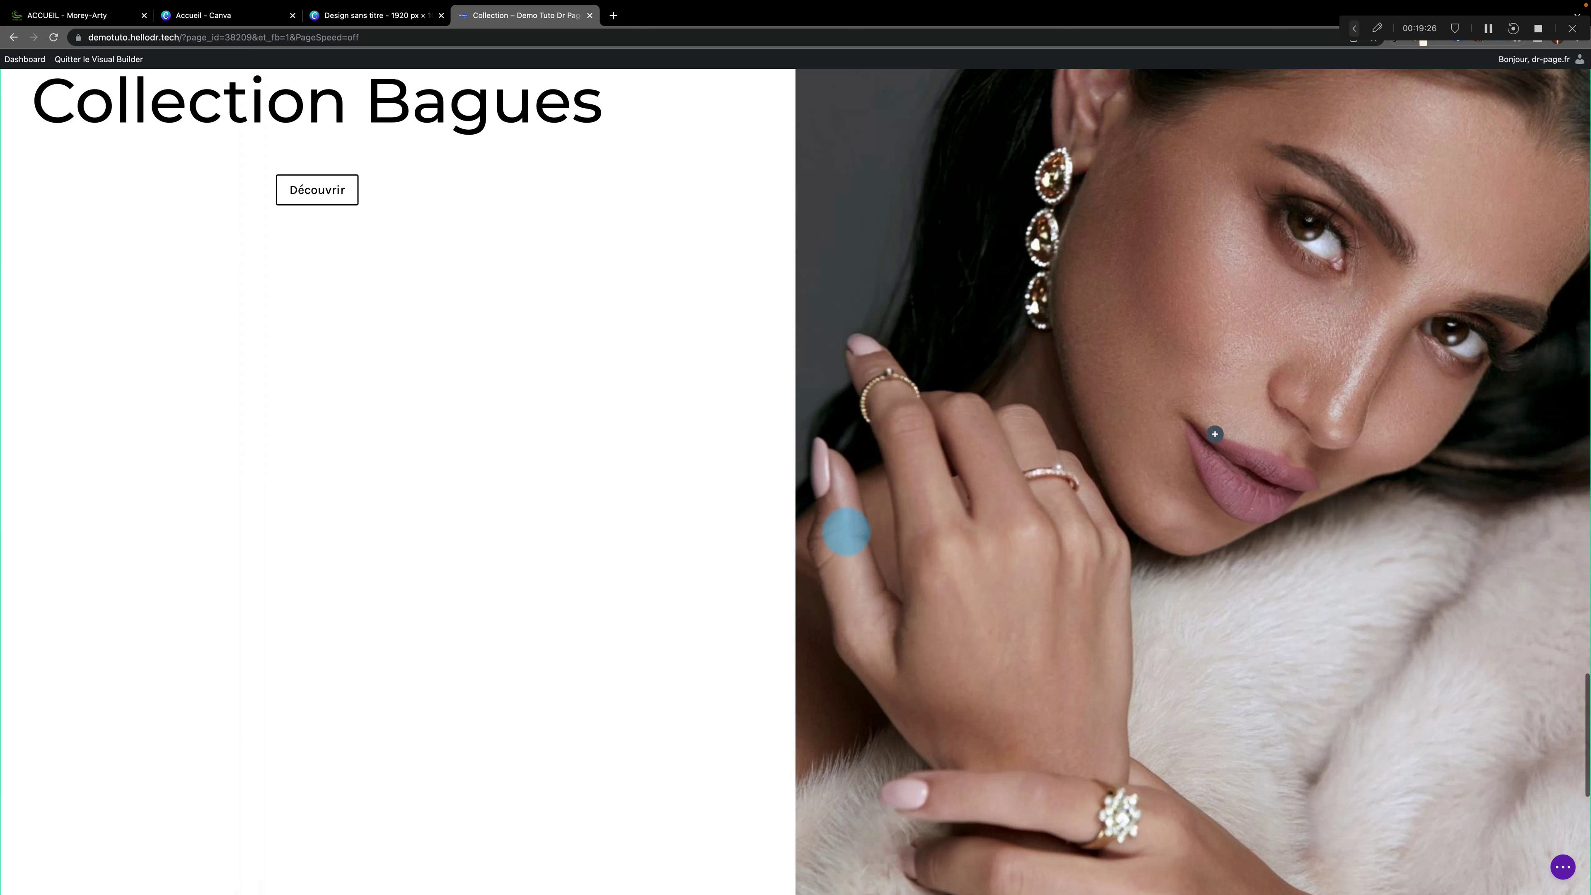
Copy the whole Collection Boucles d'oreilles section
{"action": "scroll", "coordinate": [764, 549], "scroll_direction": "down", "scroll_amount": 10}
{"action": "scroll", "coordinate": [764, 550], "scroll_direction": "up", "scroll_amount": 10}
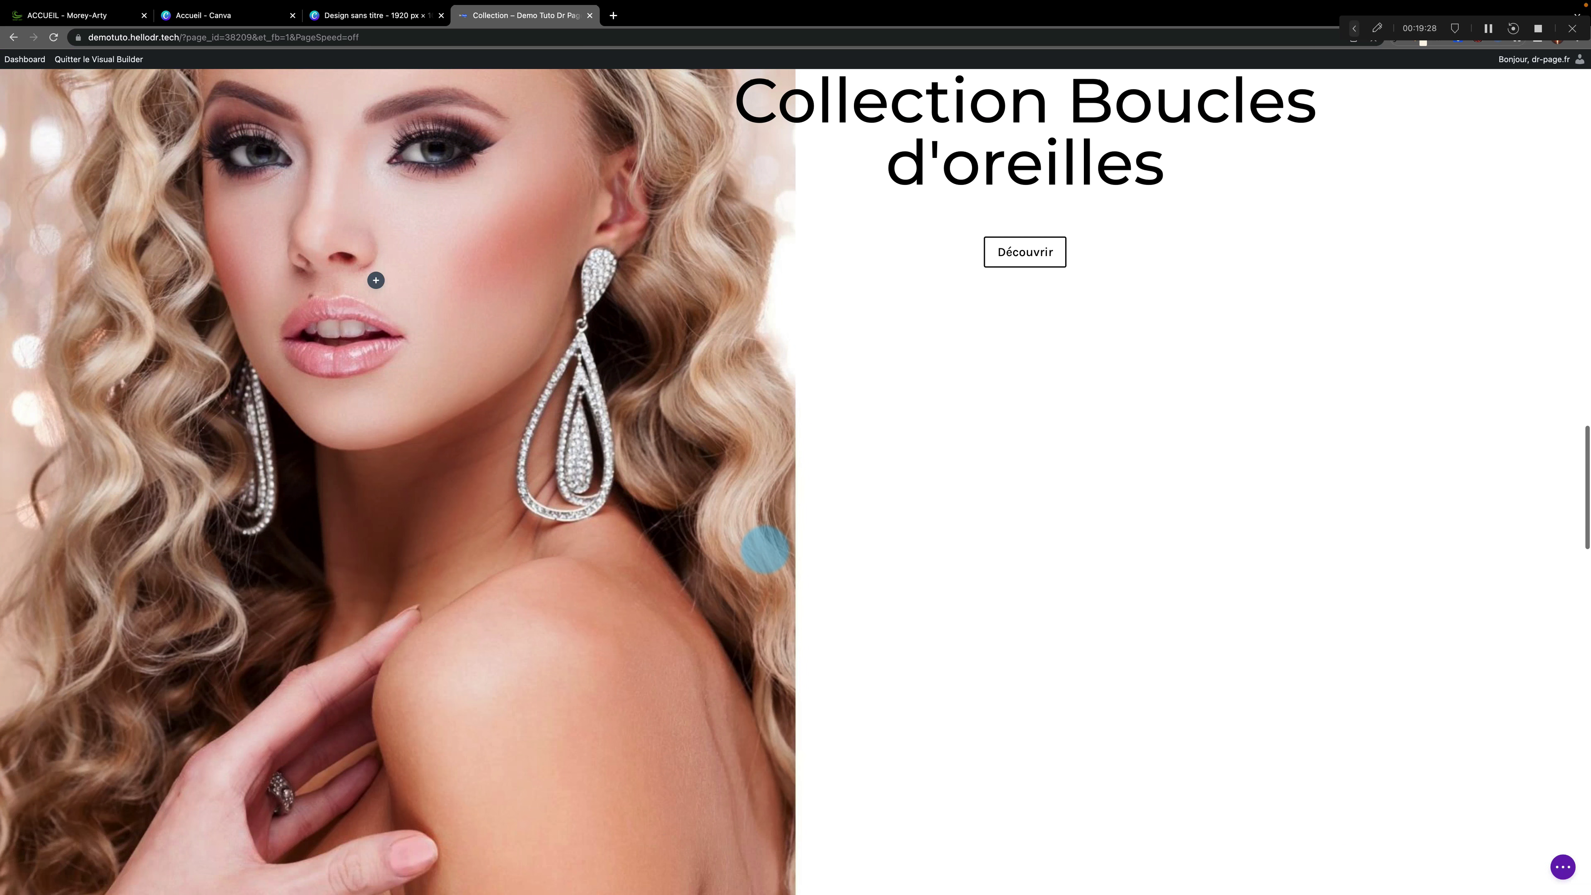
{"action": "scroll", "coordinate": [764, 549], "scroll_direction": "up", "scroll_amount": 5}
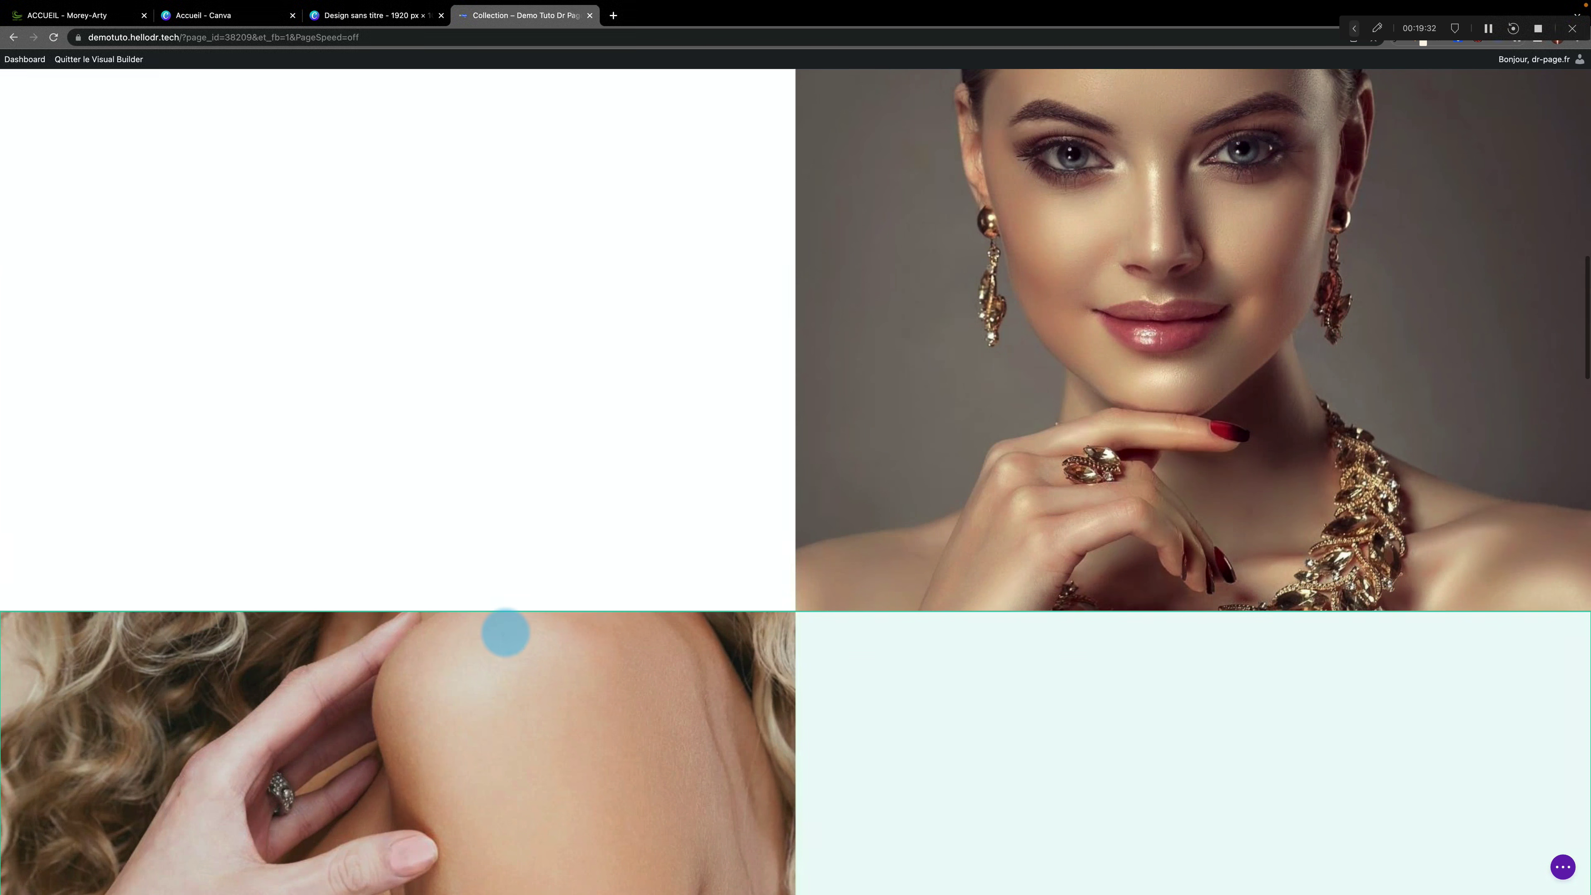
{"action": "scroll", "coordinate": [500, 632], "scroll_direction": "down", "scroll_amount": 3}
{"action": "scroll", "coordinate": [501, 632], "scroll_direction": "down", "scroll_amount": 3}
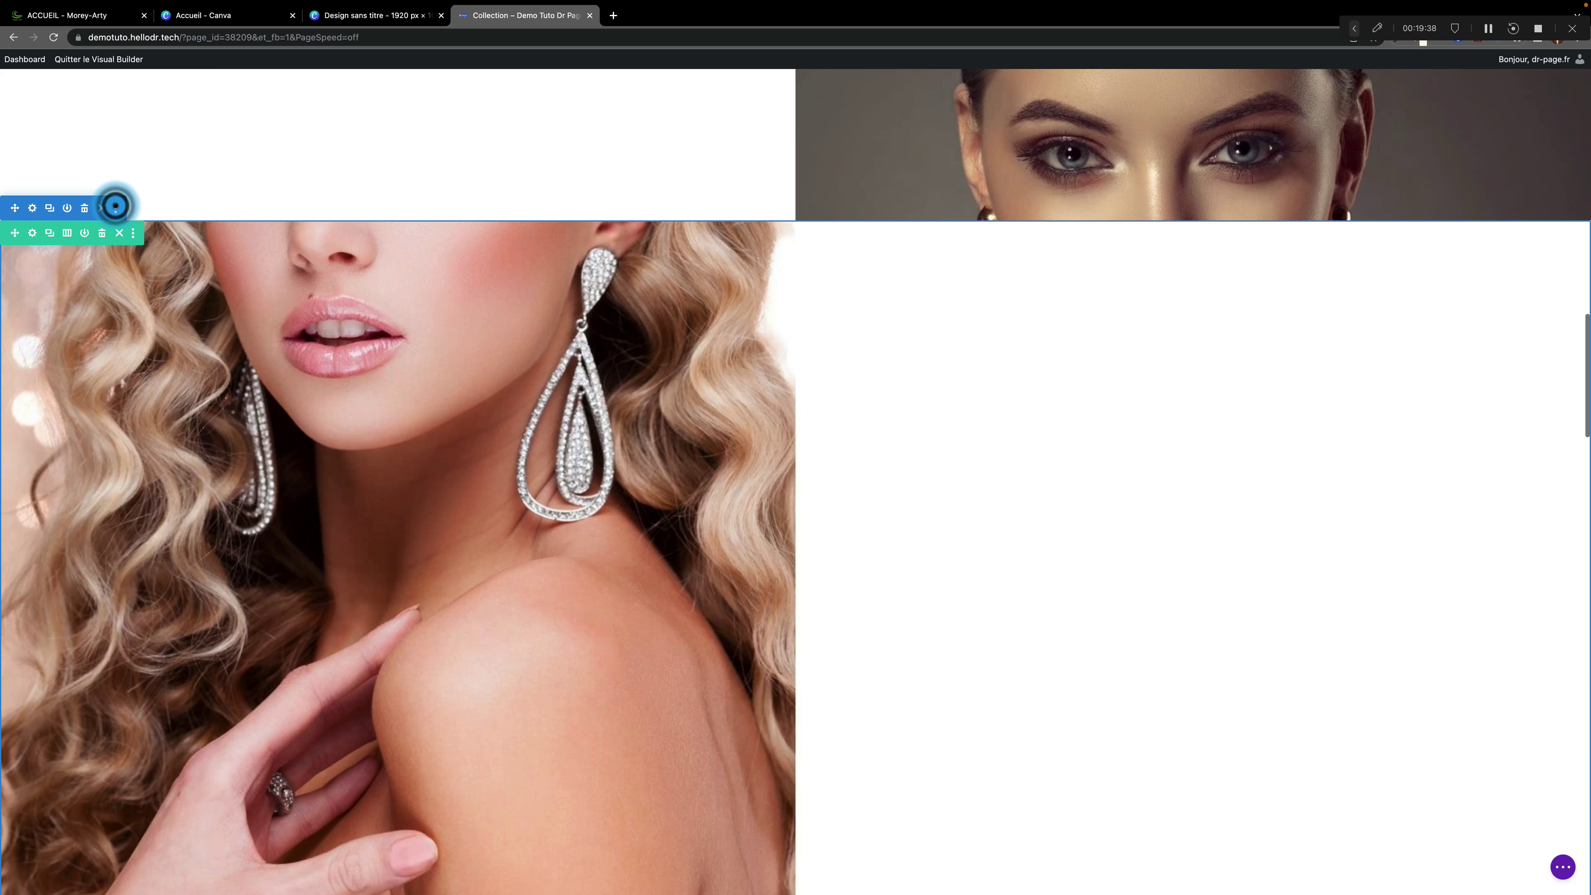
{"action": "left_click", "coordinate": [115, 206]}
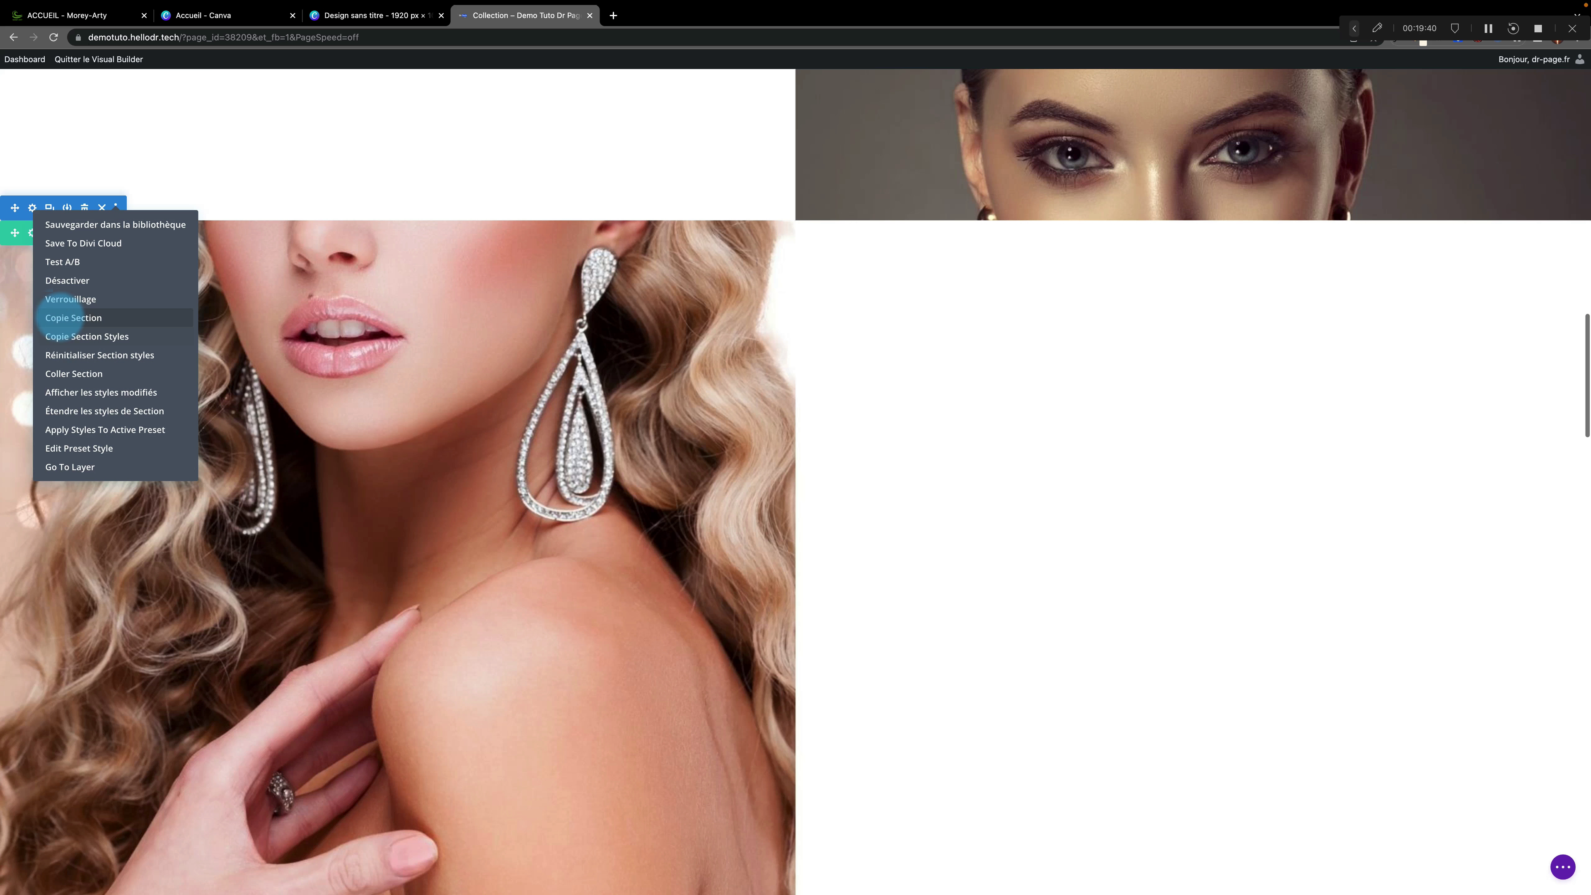
{"action": "left_click", "coordinate": [61, 317]}
Paste the copied Boucles d'oreilles section directly below the Collection Bagues section
{"action": "scroll", "coordinate": [444, 469], "scroll_direction": "down", "scroll_amount": 5}
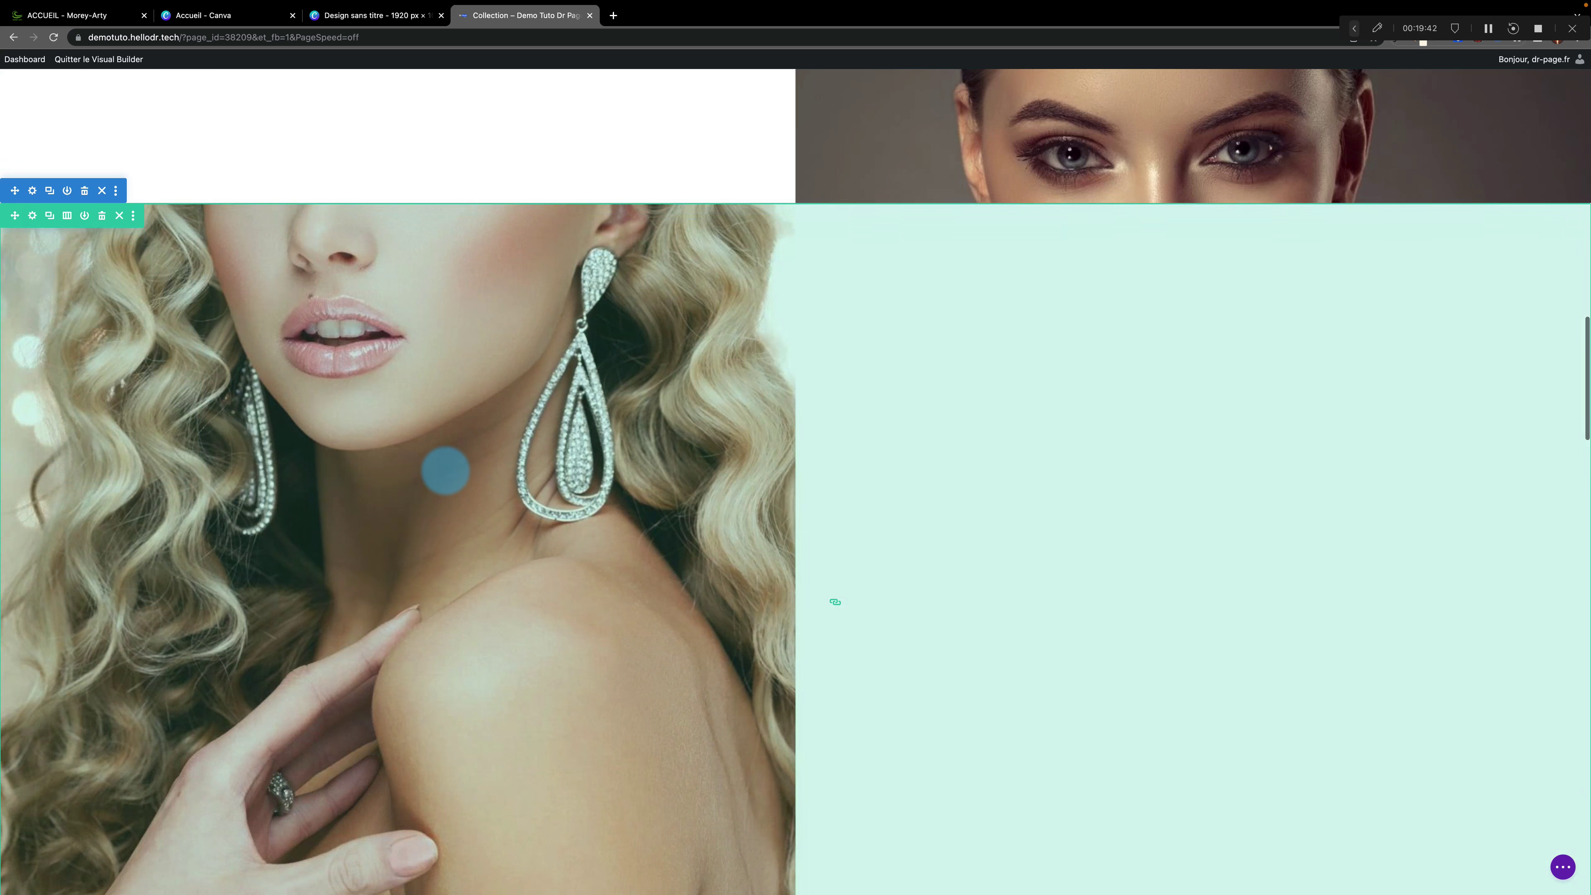
{"action": "scroll", "coordinate": [445, 470], "scroll_direction": "down", "scroll_amount": 5}
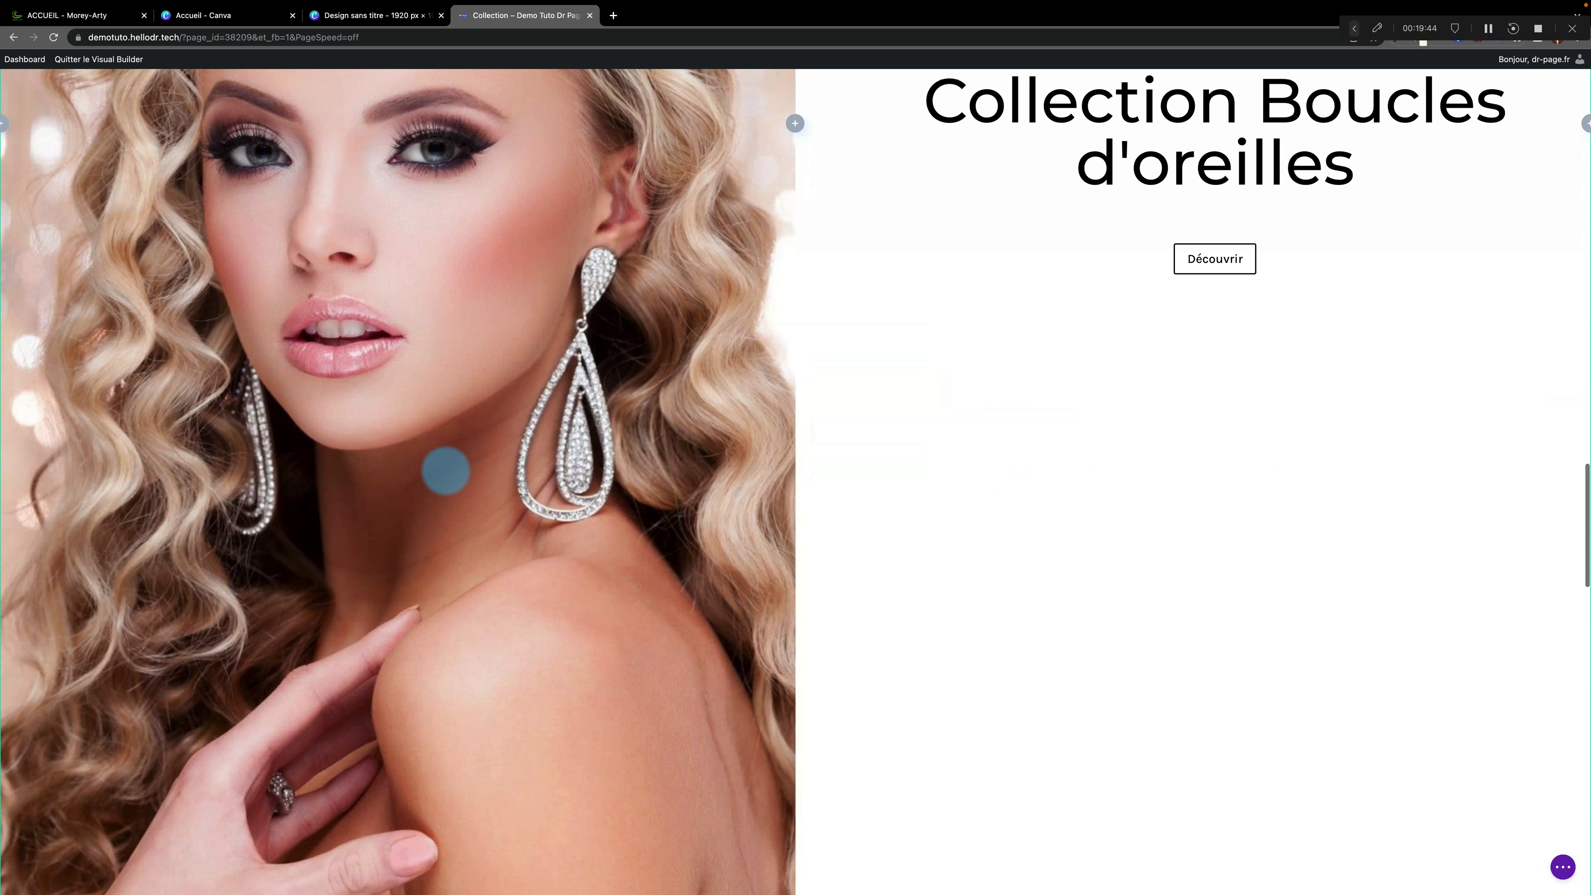
{"action": "scroll", "coordinate": [445, 470], "scroll_direction": "down", "scroll_amount": 5}
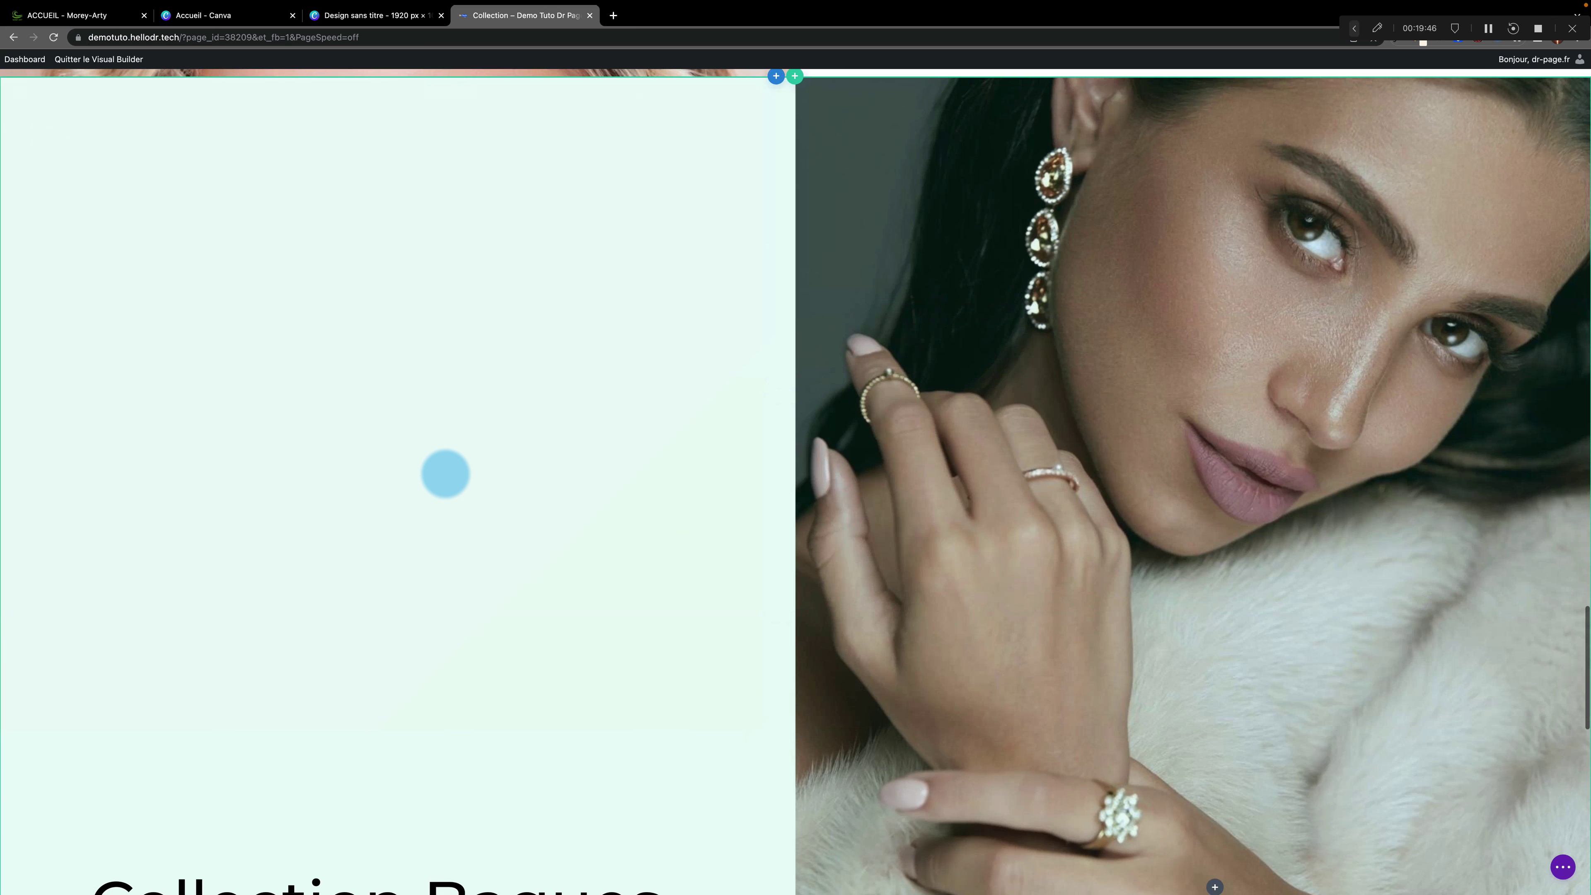
{"action": "left_click", "coordinate": [119, 237]}
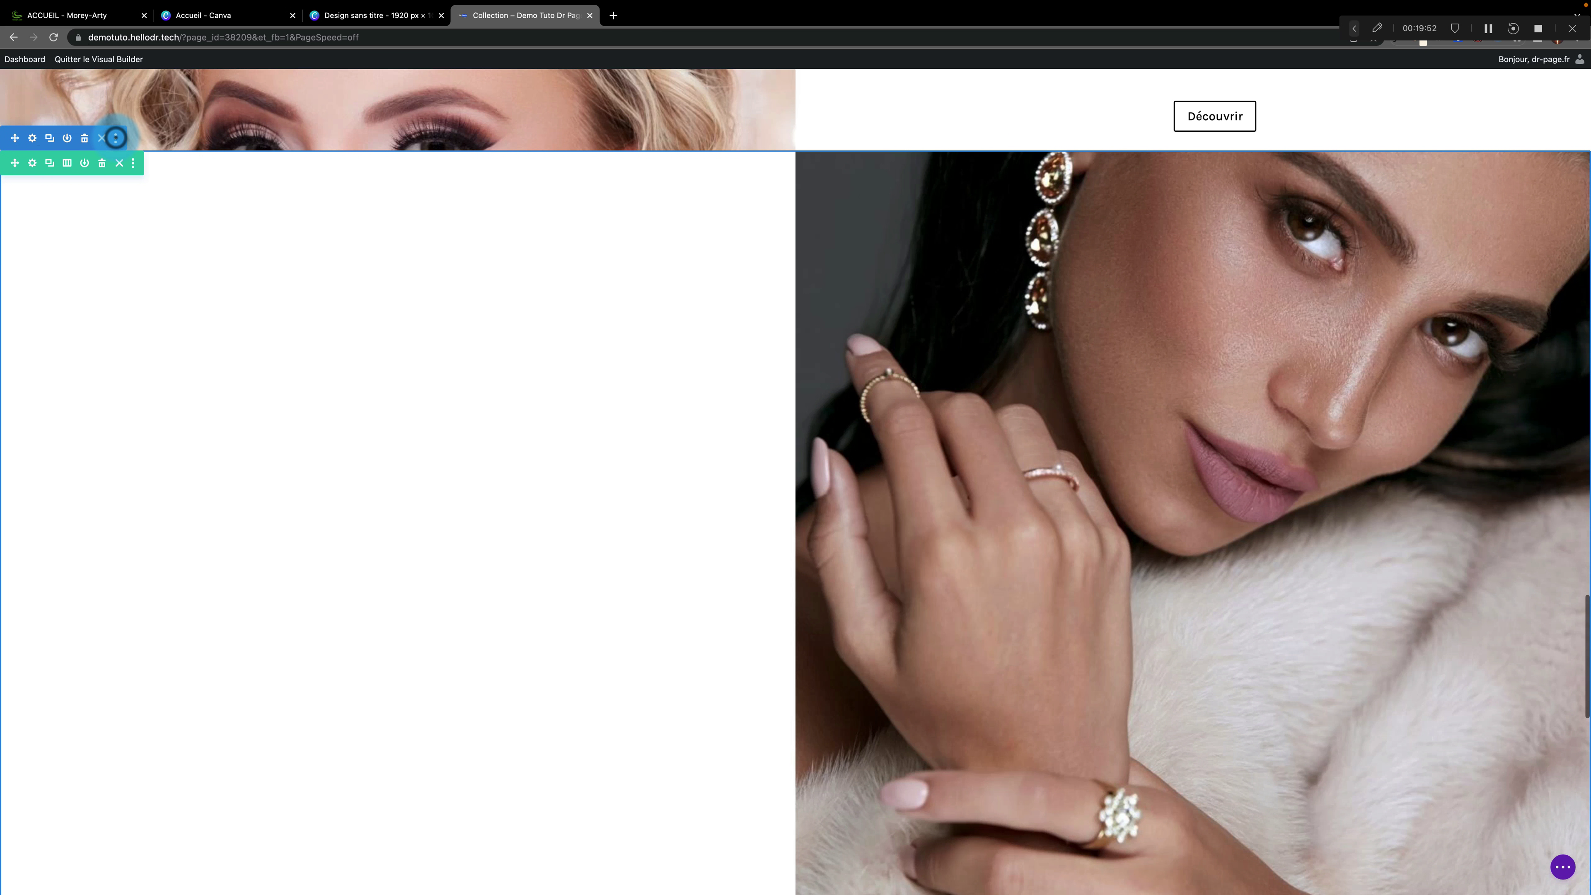
{"action": "left_click", "coordinate": [115, 138]}
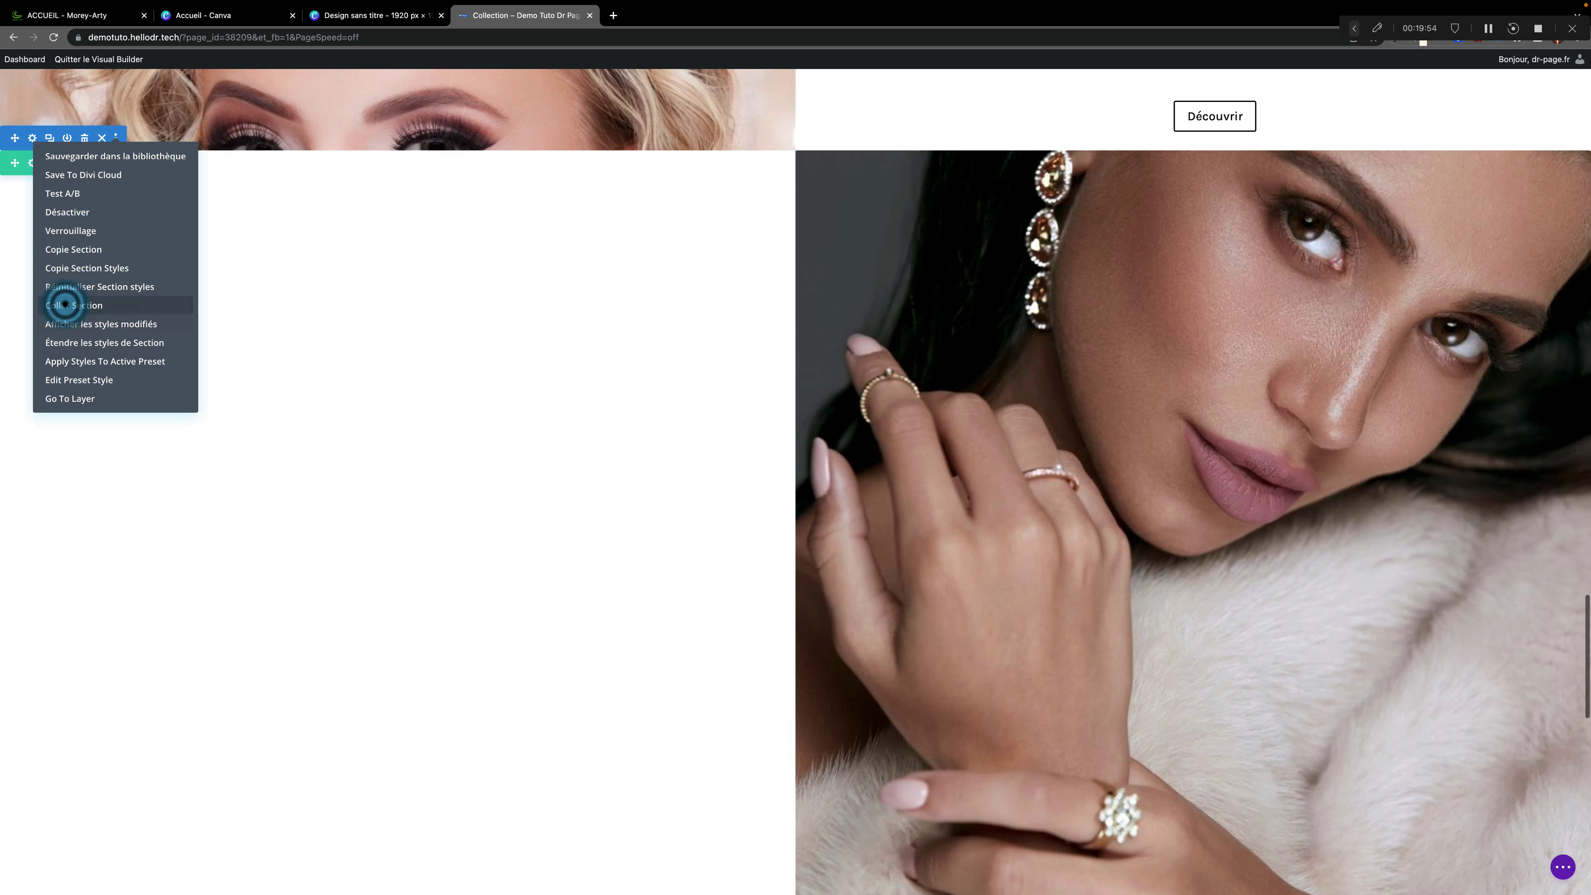
{"action": "left_click", "coordinate": [65, 304]}
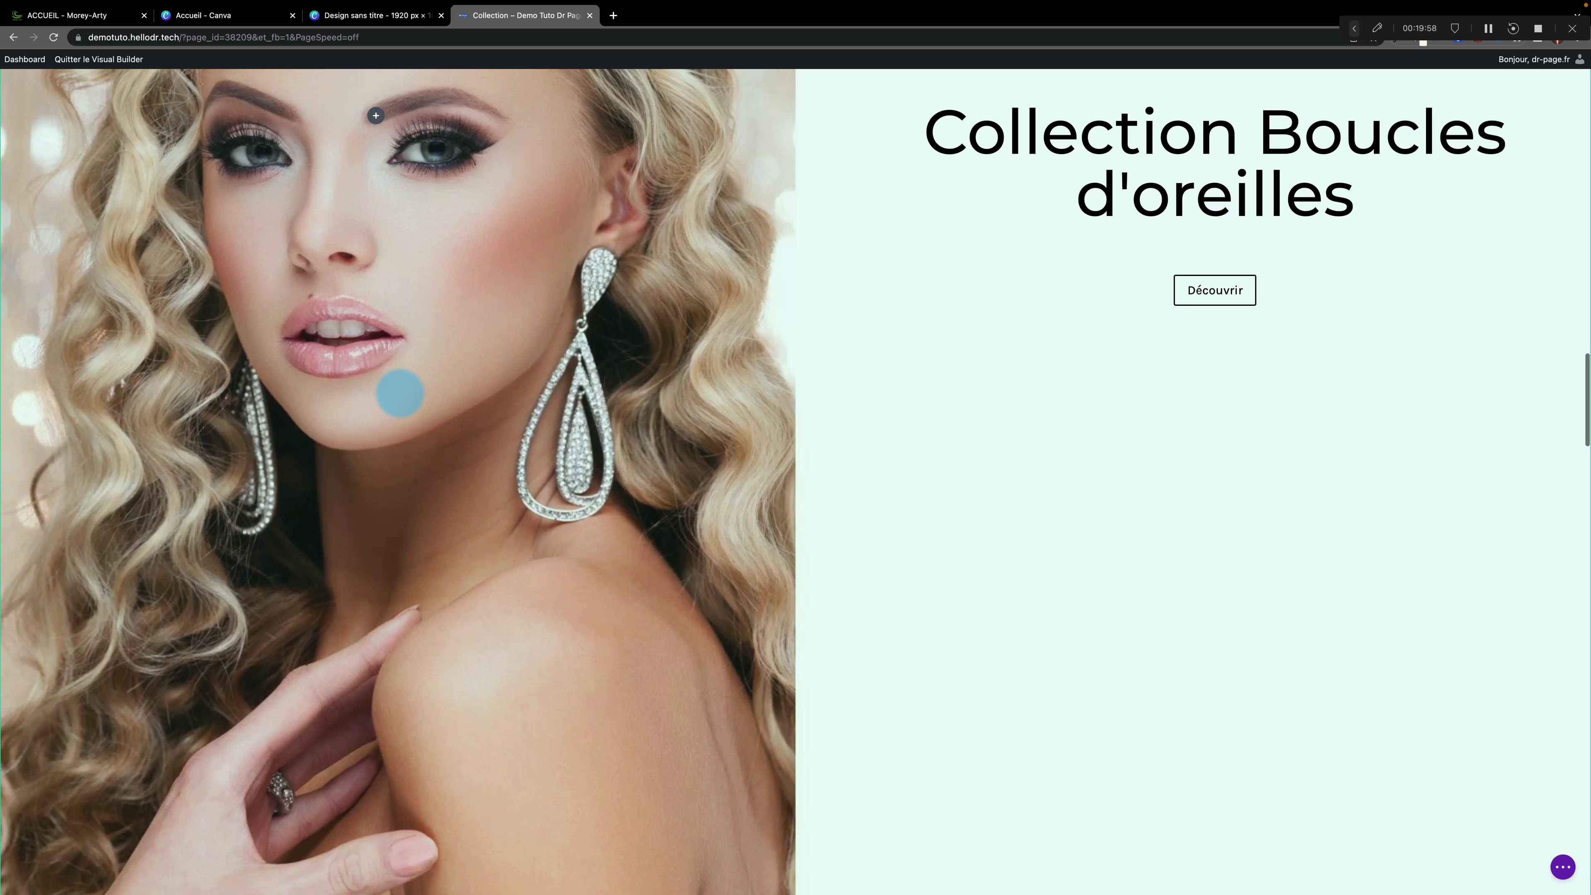
Replace the row background image of the Boucles d'oreilles copy below Collection Bagues with 2-2.jpg from the media library and save the row
{"action": "scroll", "coordinate": [394, 414], "scroll_direction": "down", "scroll_amount": 10}
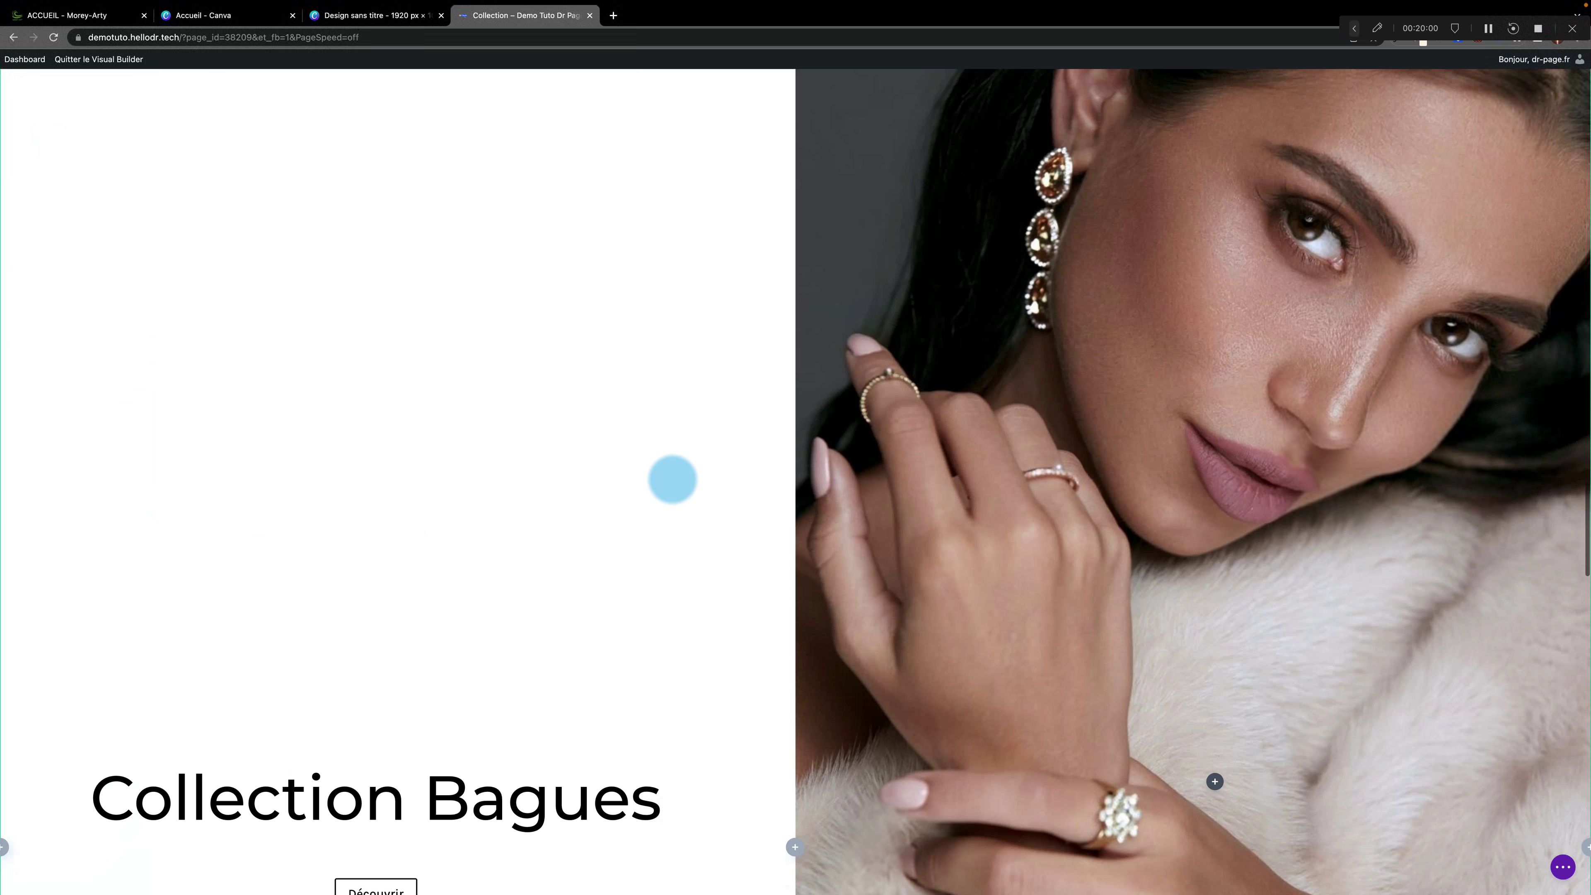
{"action": "scroll", "coordinate": [420, 407], "scroll_direction": "down", "scroll_amount": 10}
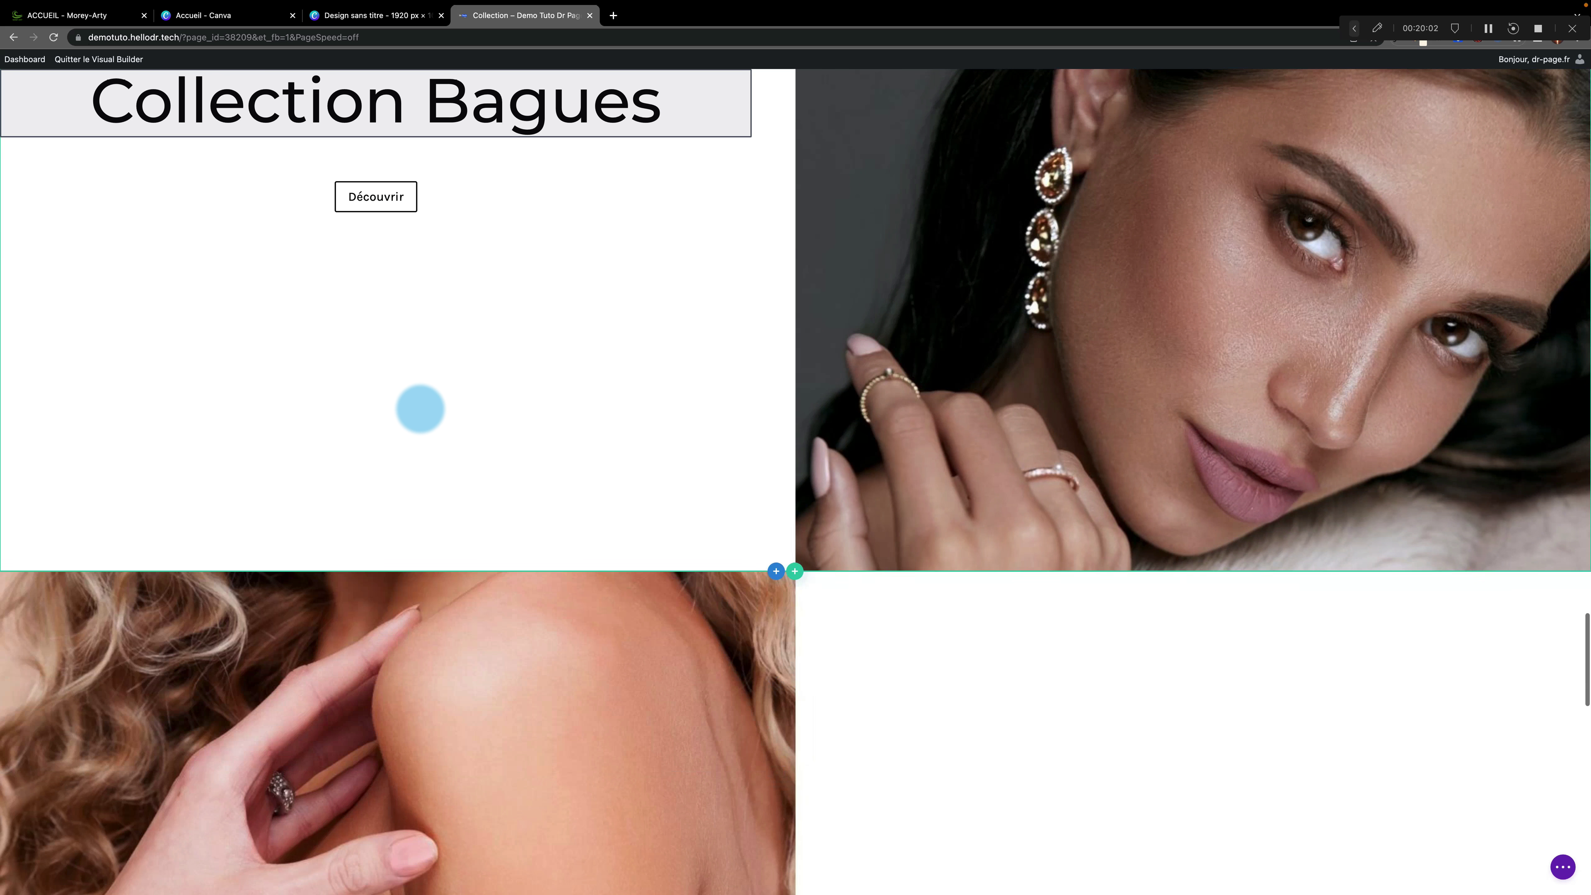
{"action": "scroll", "coordinate": [419, 408], "scroll_direction": "down", "scroll_amount": 3}
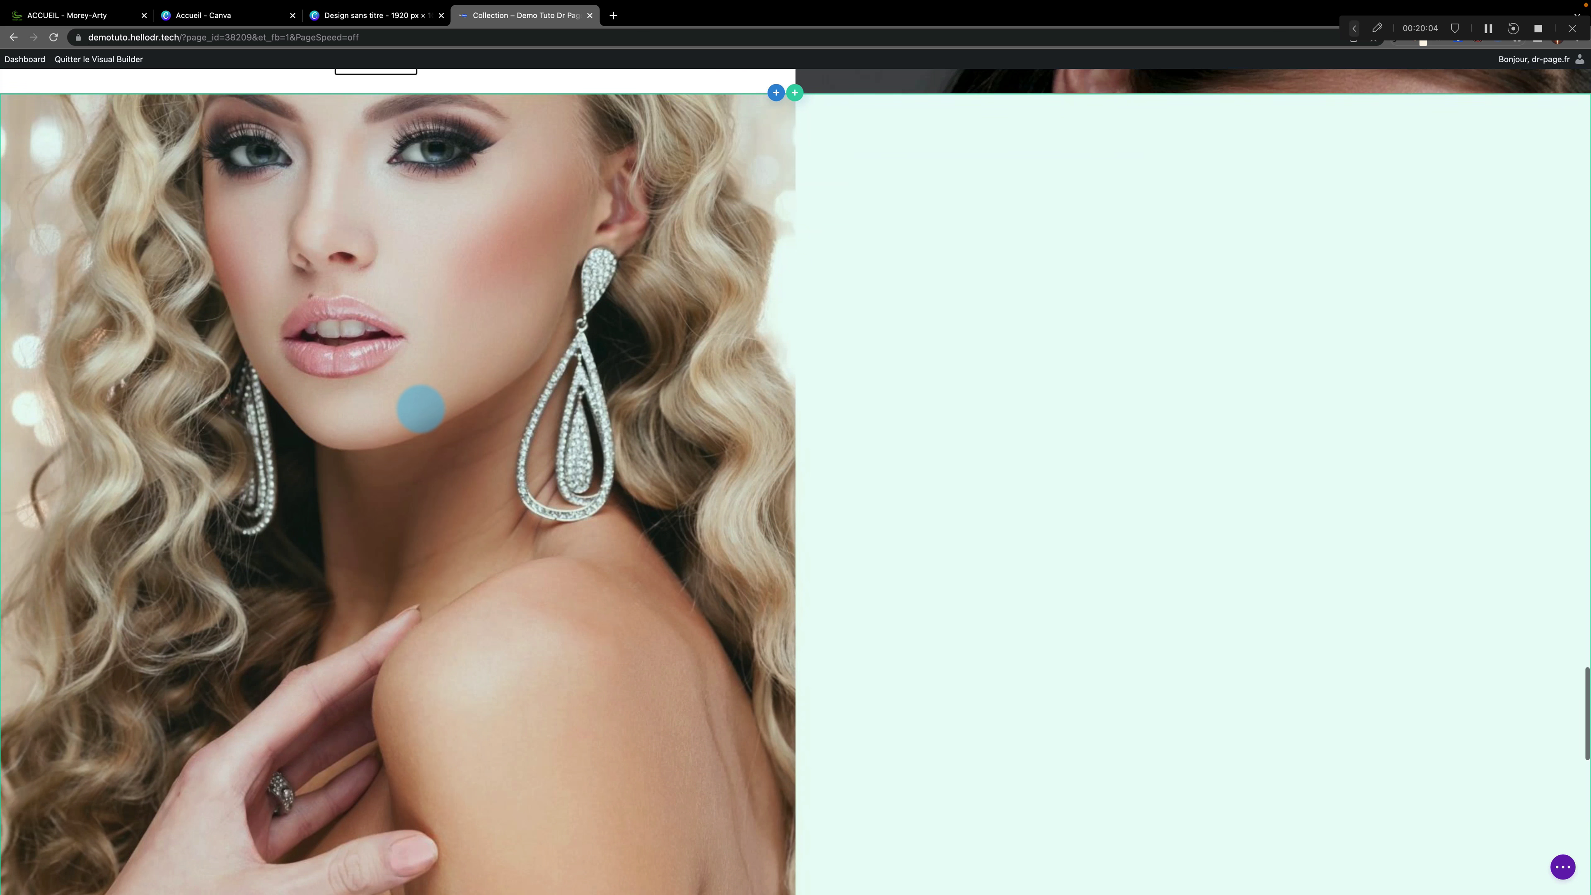
{"action": "scroll", "coordinate": [420, 408], "scroll_direction": "down", "scroll_amount": 2}
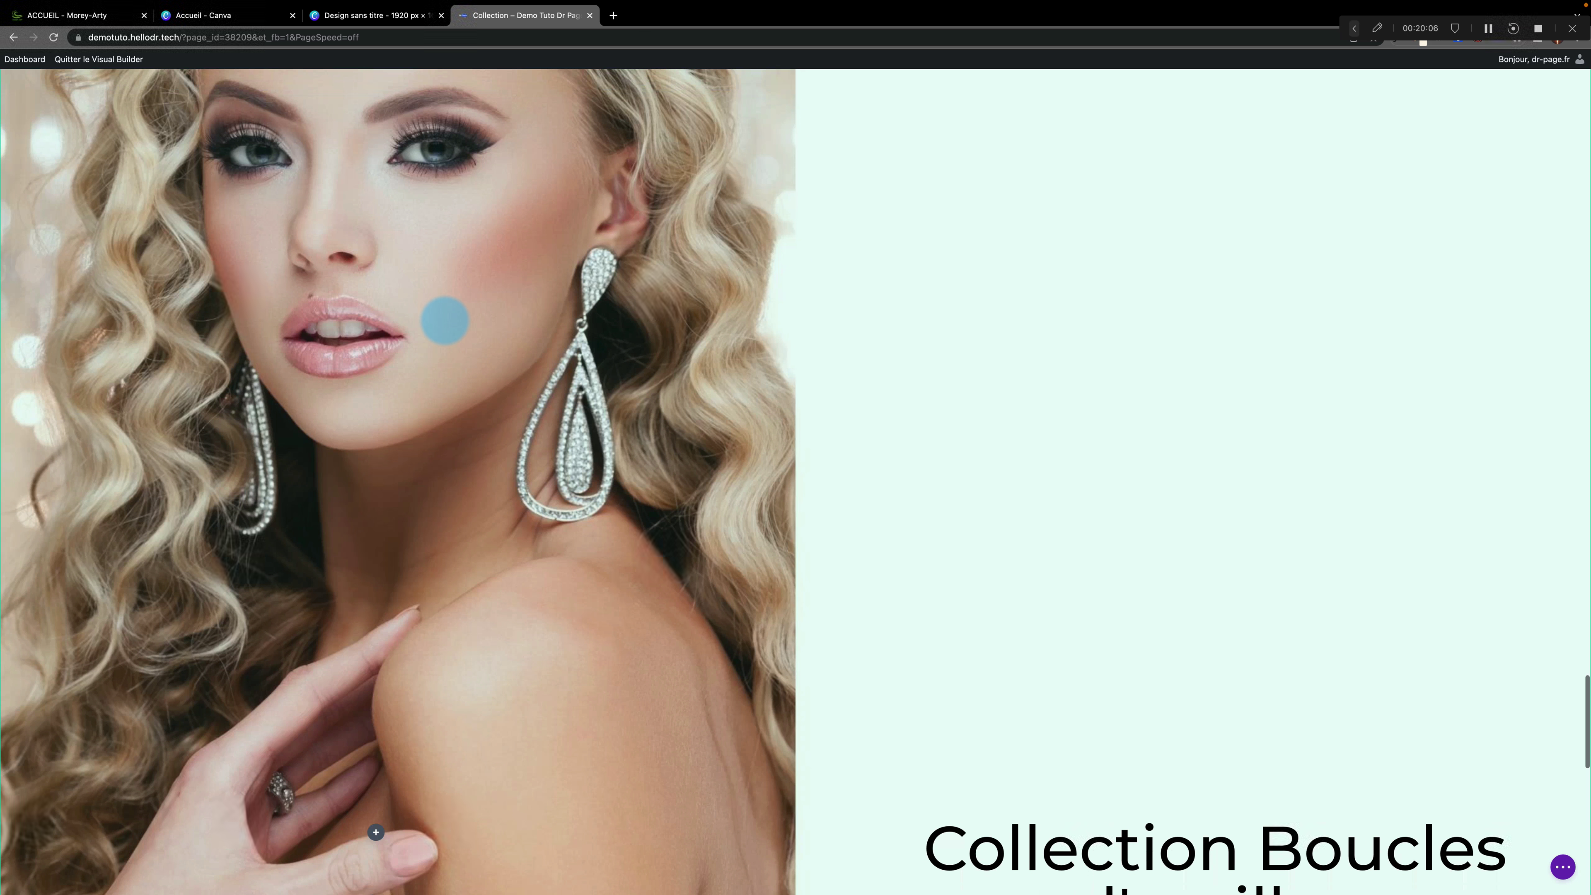
{"action": "scroll", "coordinate": [319, 283], "scroll_direction": "up", "scroll_amount": 3}
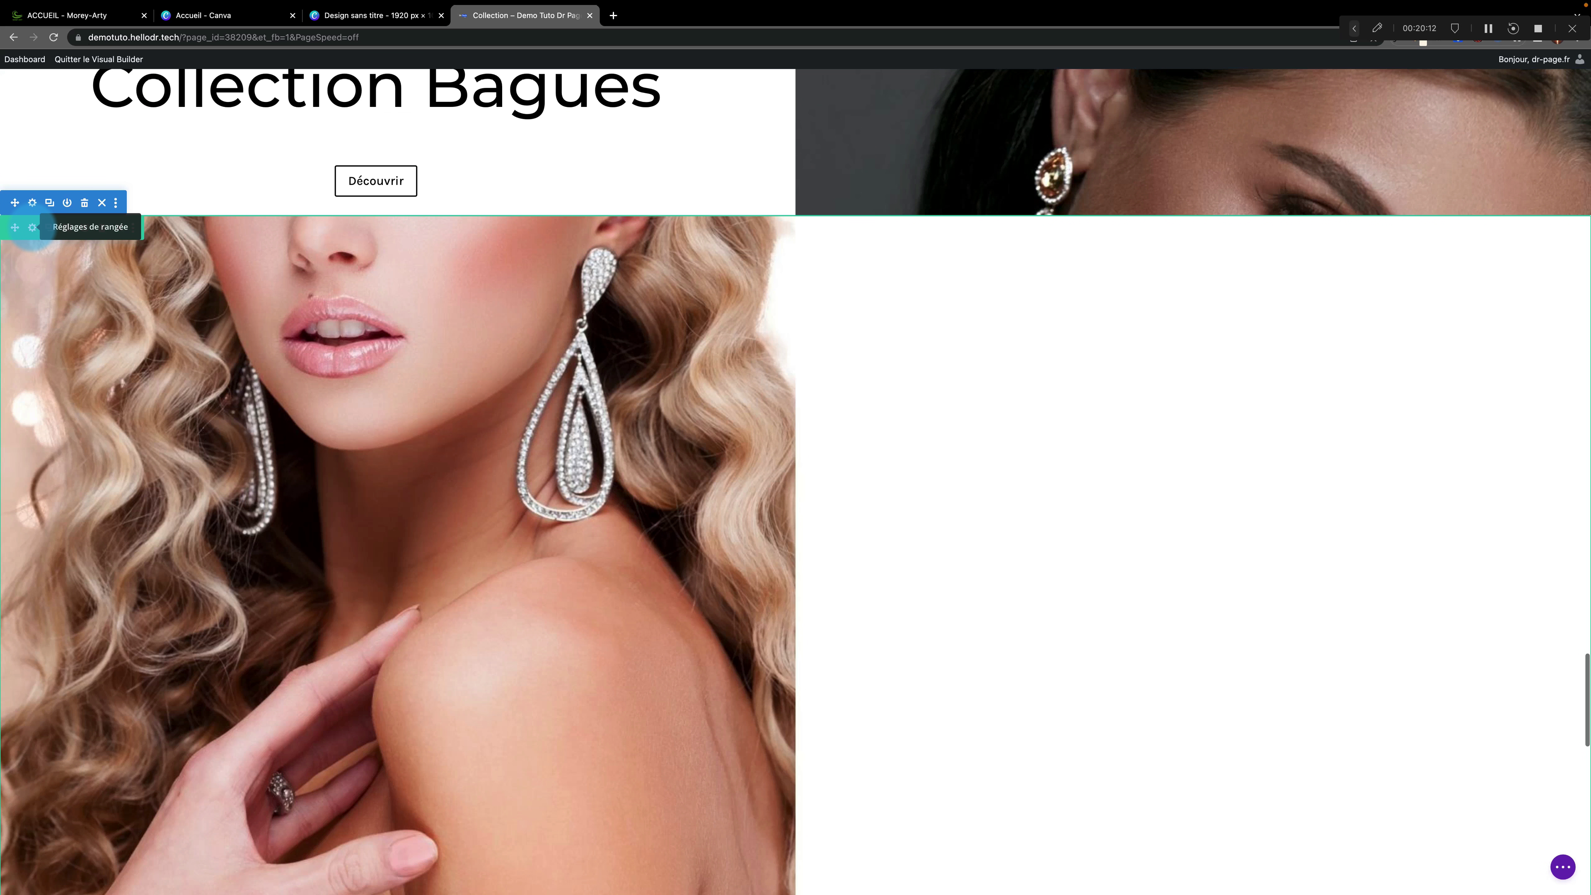
{"action": "left_click", "coordinate": [31, 227]}
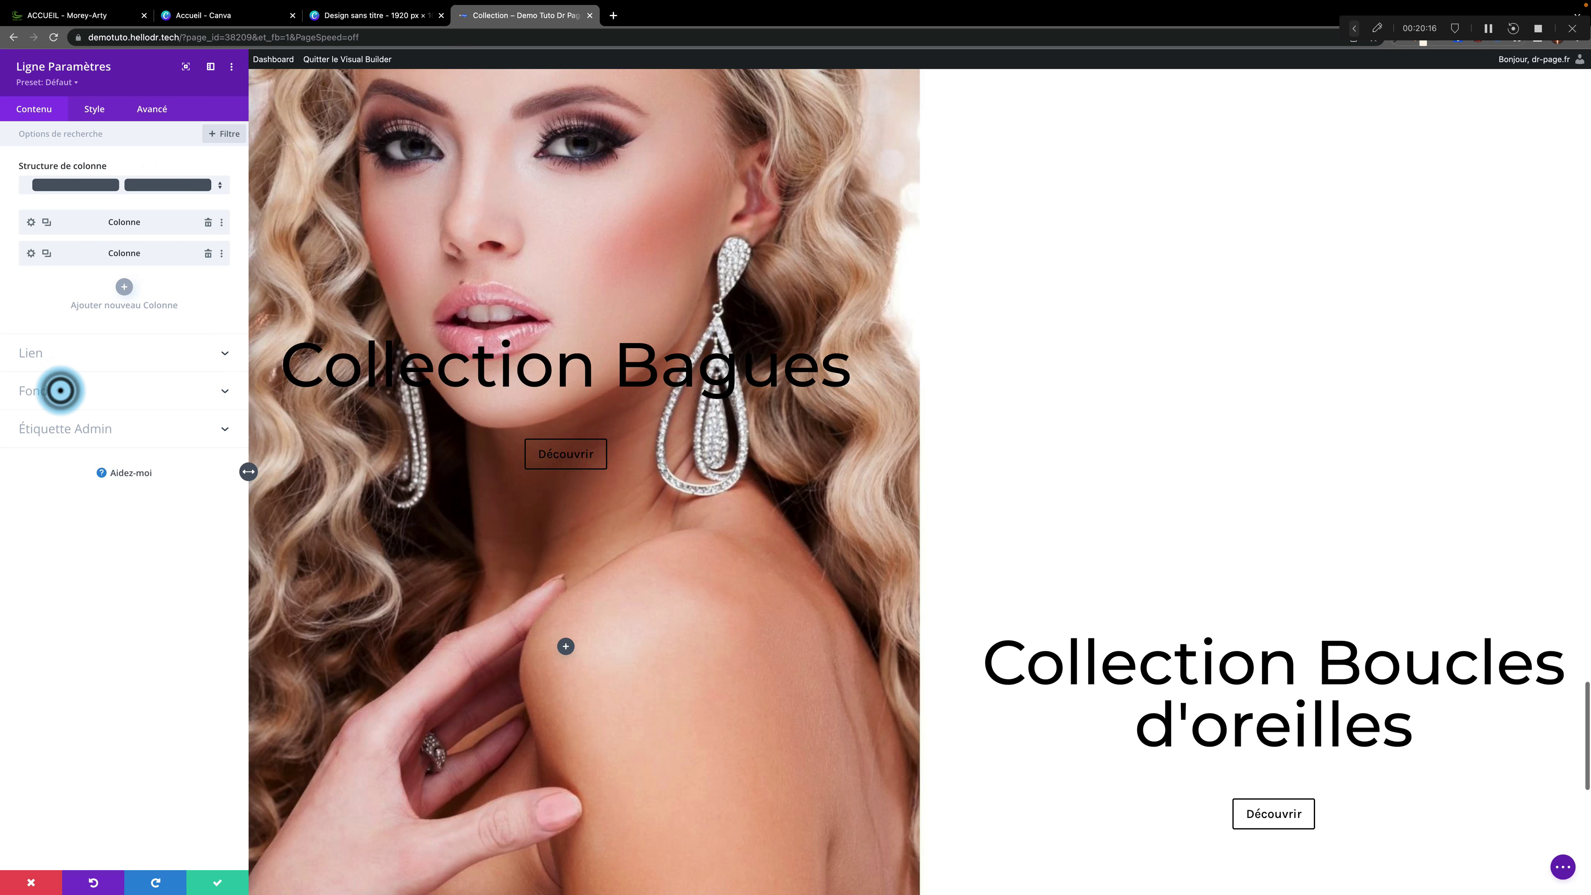
{"action": "left_click", "coordinate": [60, 391]}
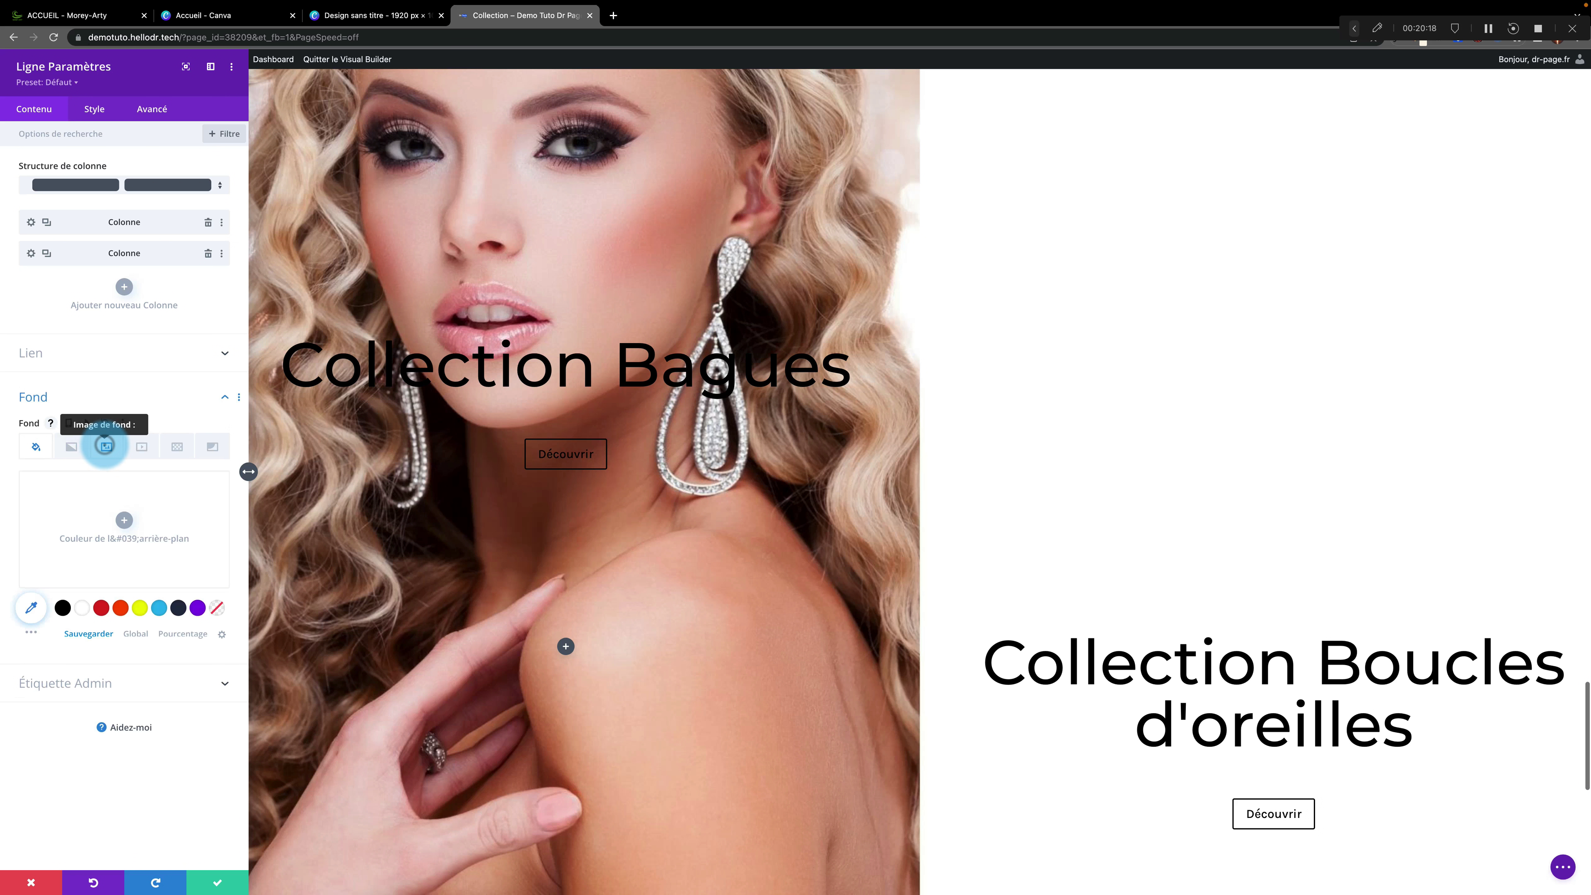
{"action": "left_click", "coordinate": [106, 445]}
{"action": "left_click", "coordinate": [134, 527]}
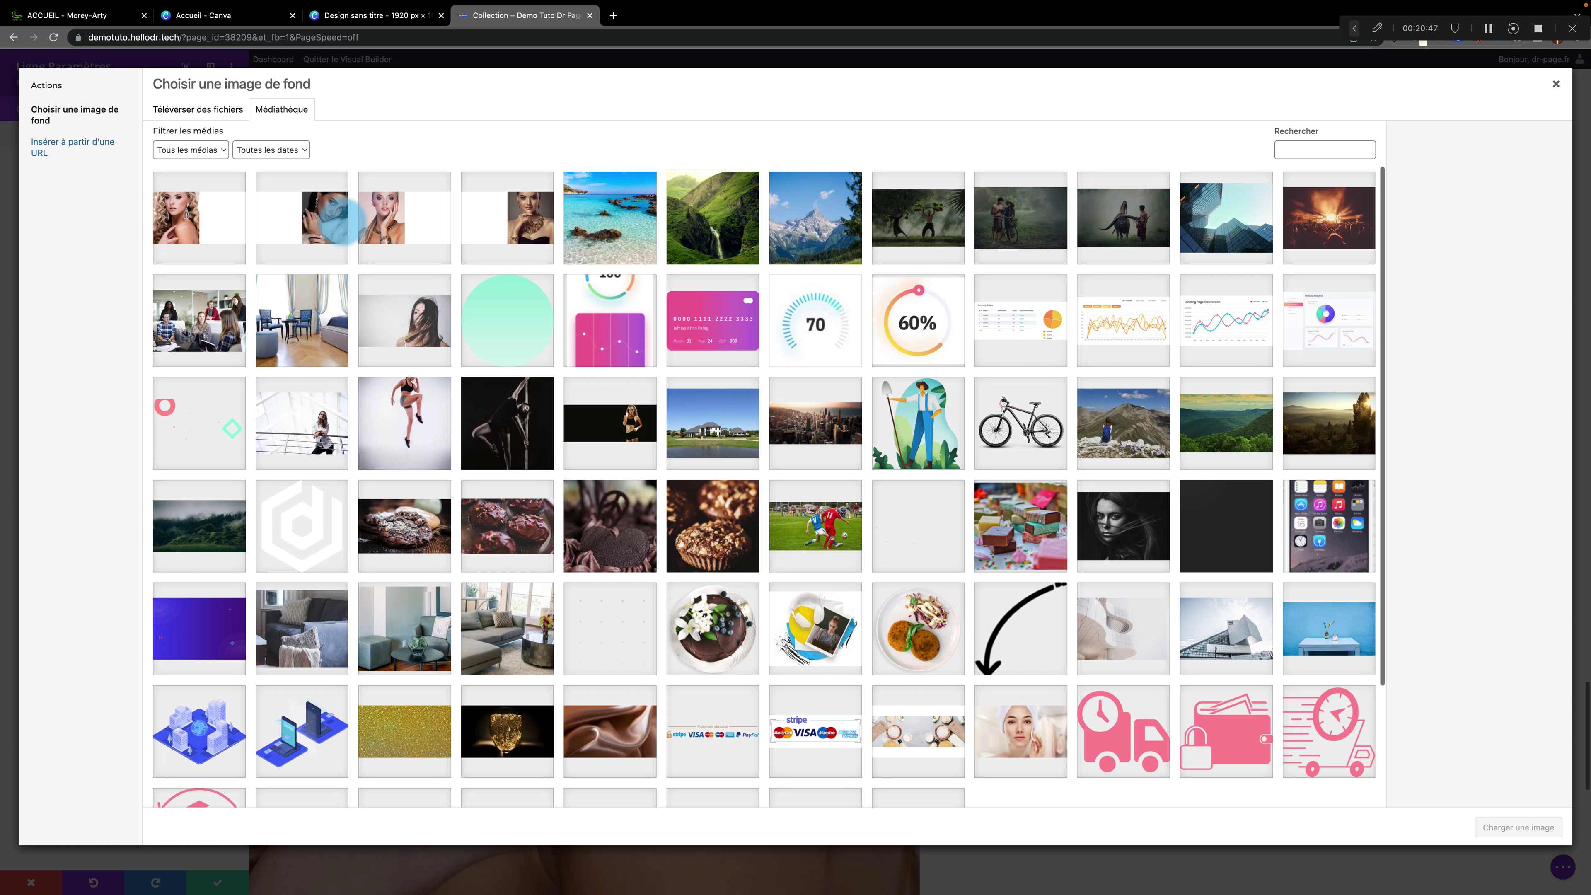
{"action": "left_click", "coordinate": [401, 210]}
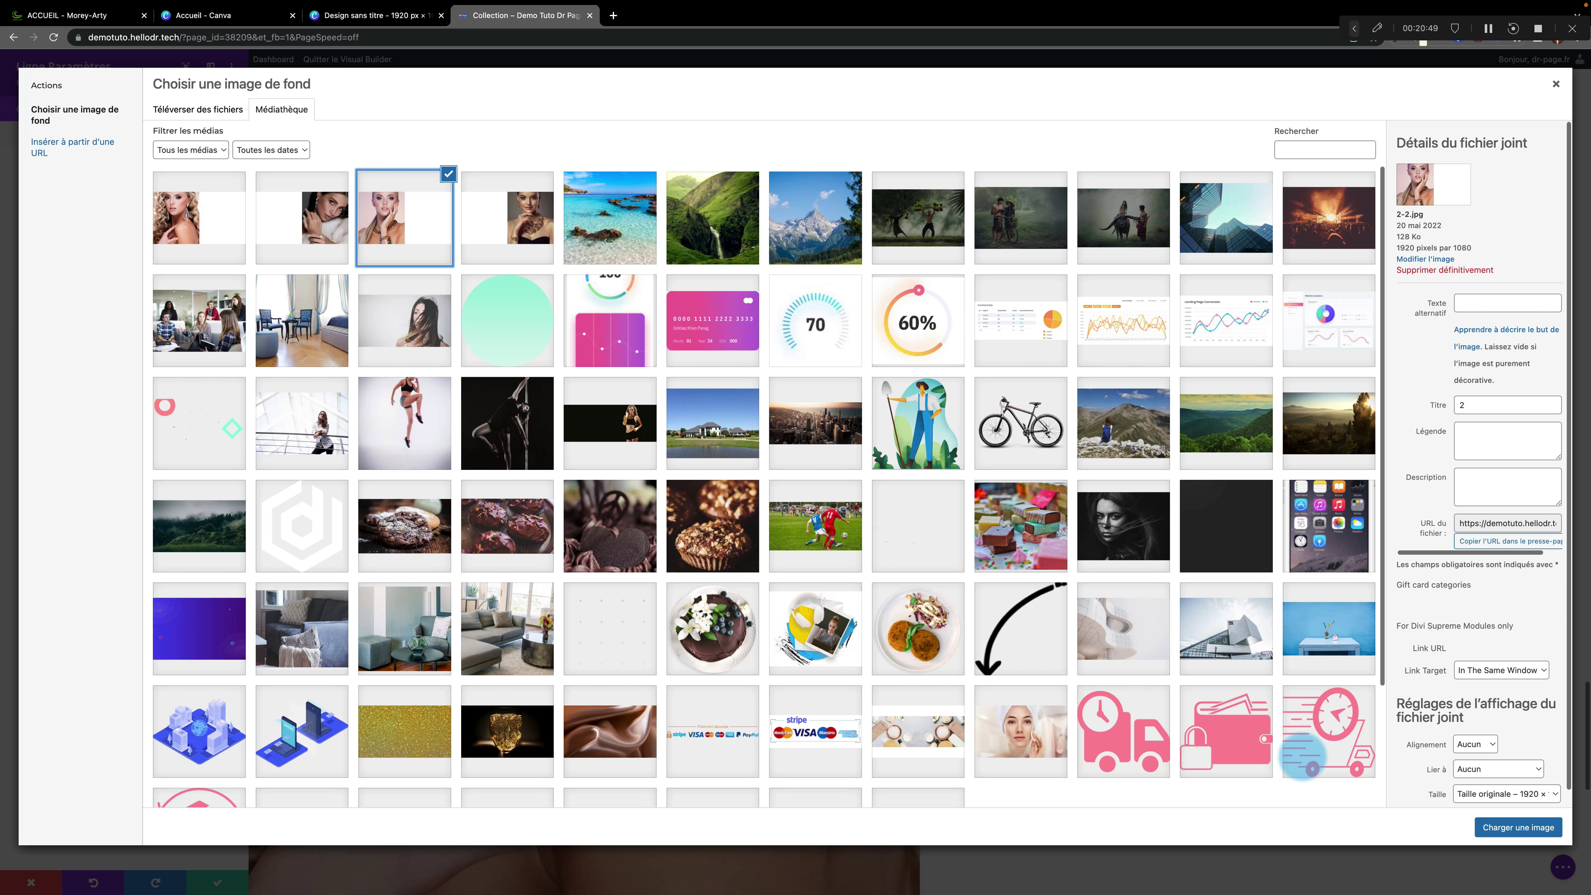
{"action": "left_click", "coordinate": [1516, 826]}
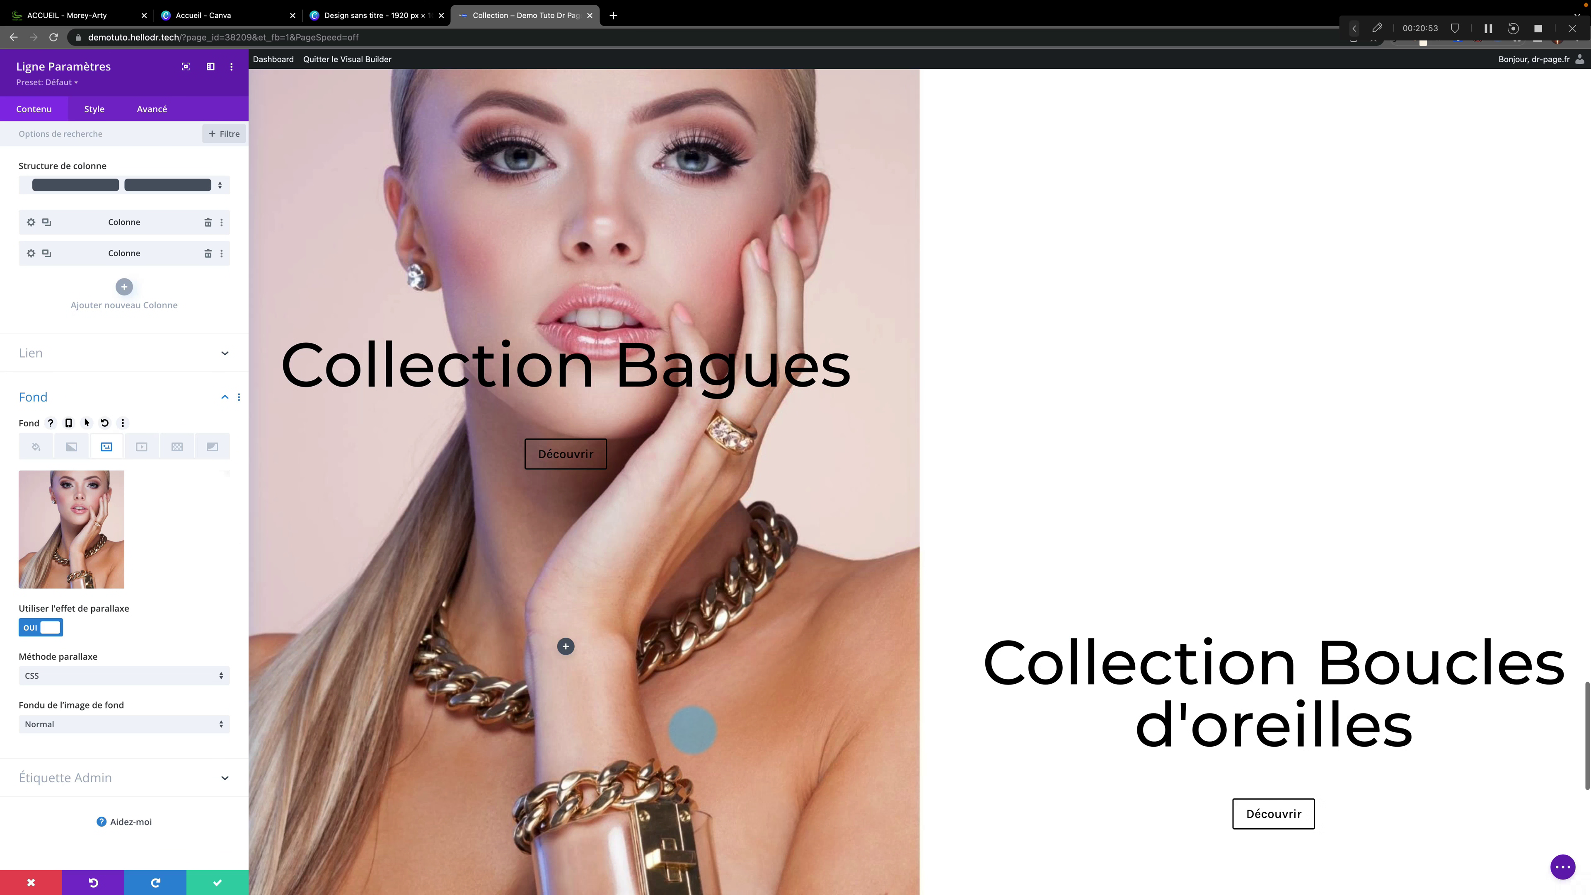
{"action": "left_click", "coordinate": [218, 880]}
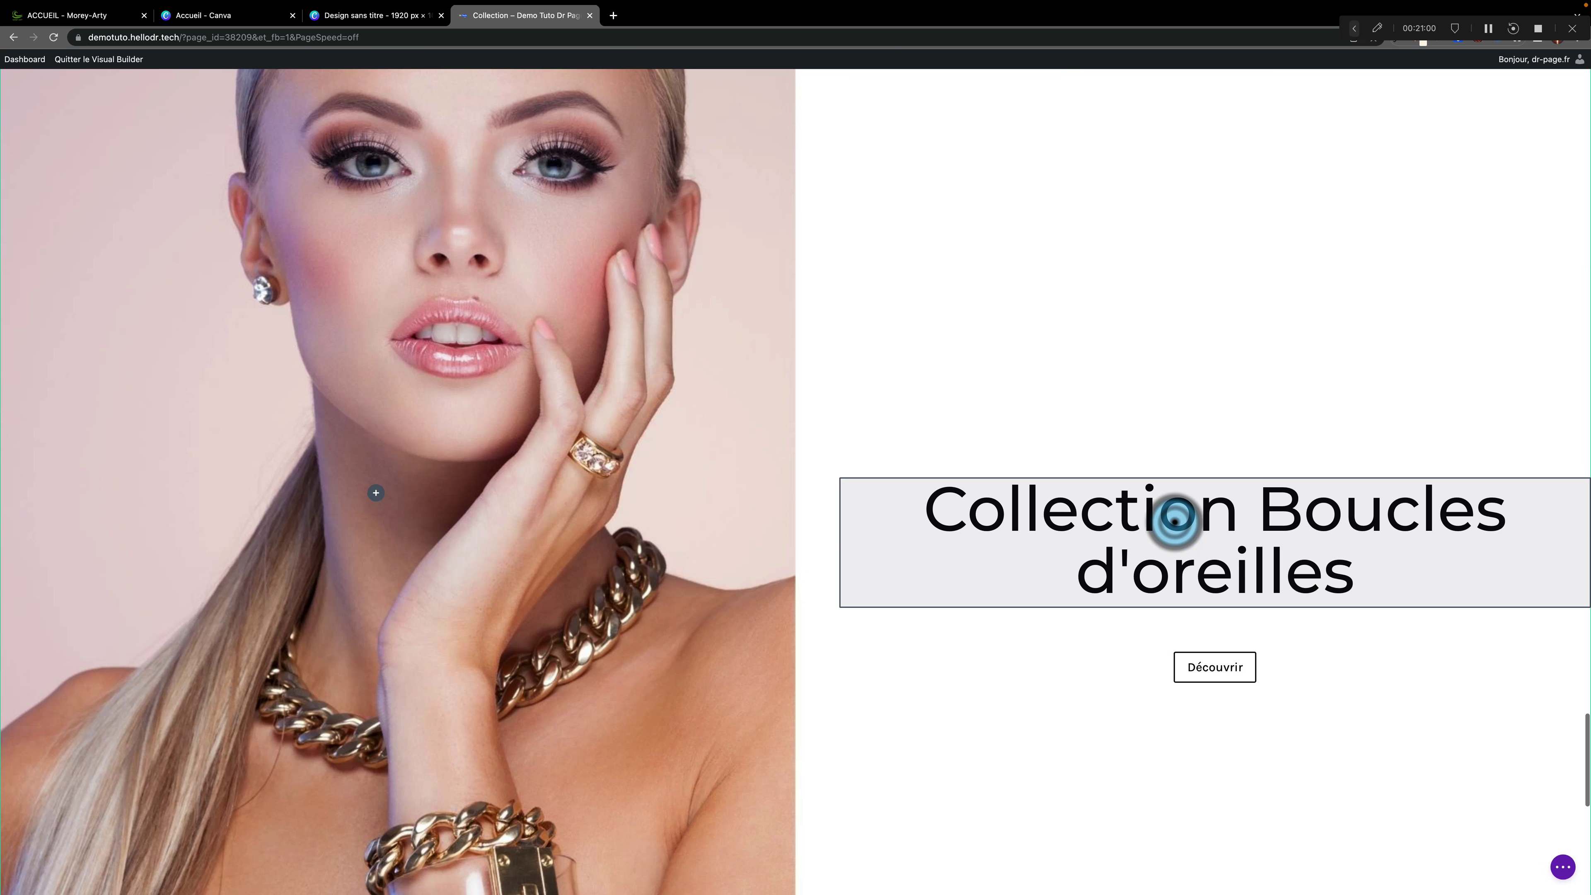
Change the heading beside the bracelet photo to "Collection Bracelets" and save the text module
{"action": "left_click", "coordinate": [1175, 518]}
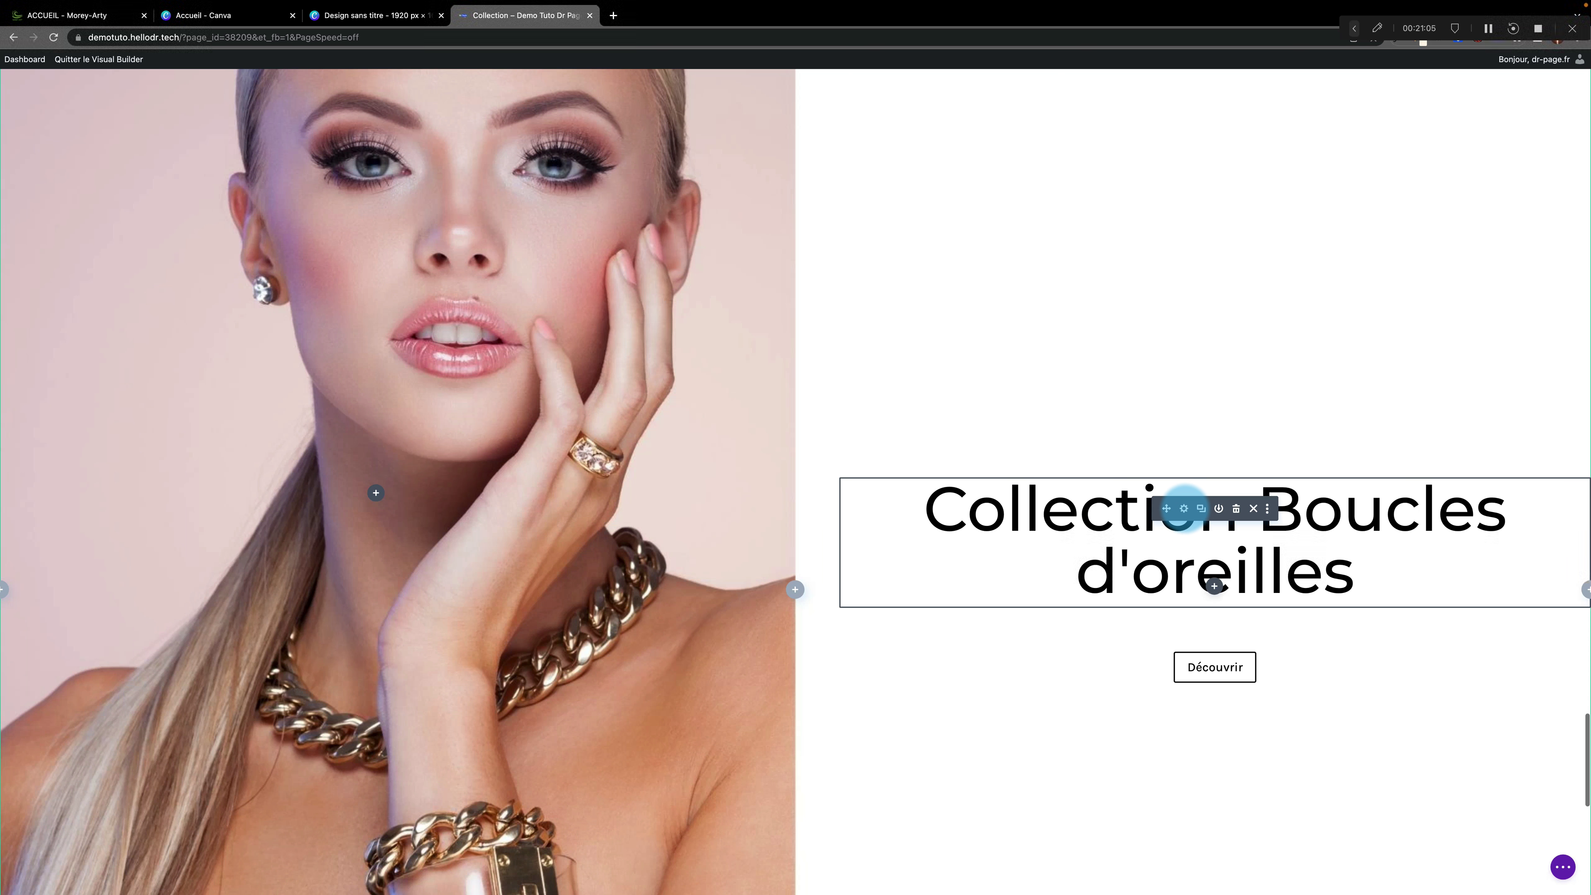
{"action": "left_click", "coordinate": [1184, 508]}
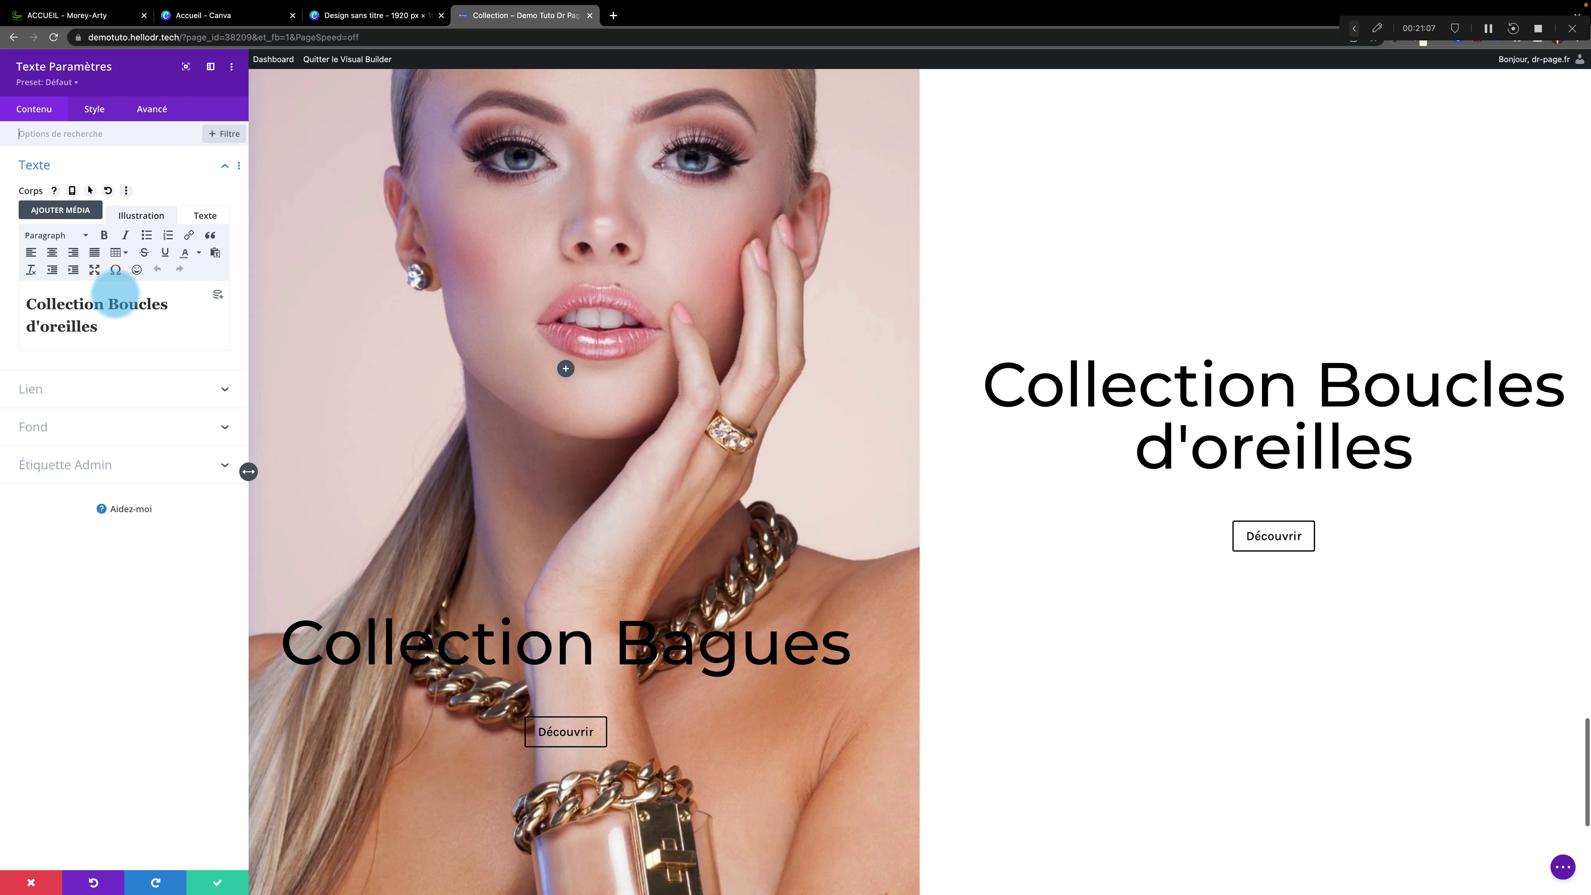
{"action": "left_click_drag", "start_coordinate": [109, 302], "coordinate": [146, 329]}
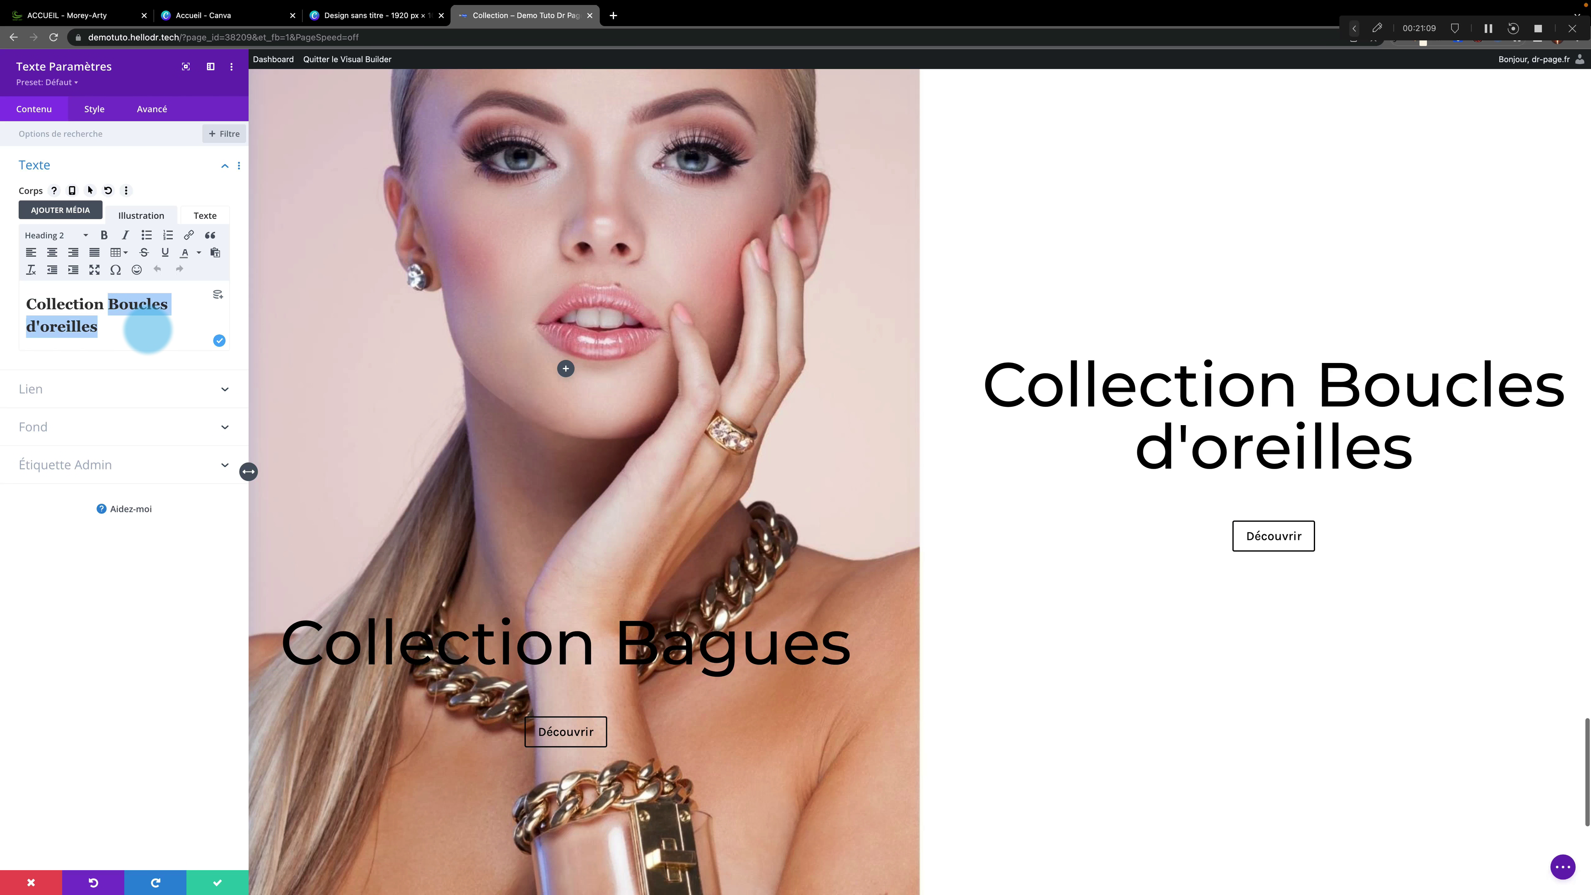
{"action": "type", "text": "Bracek"}
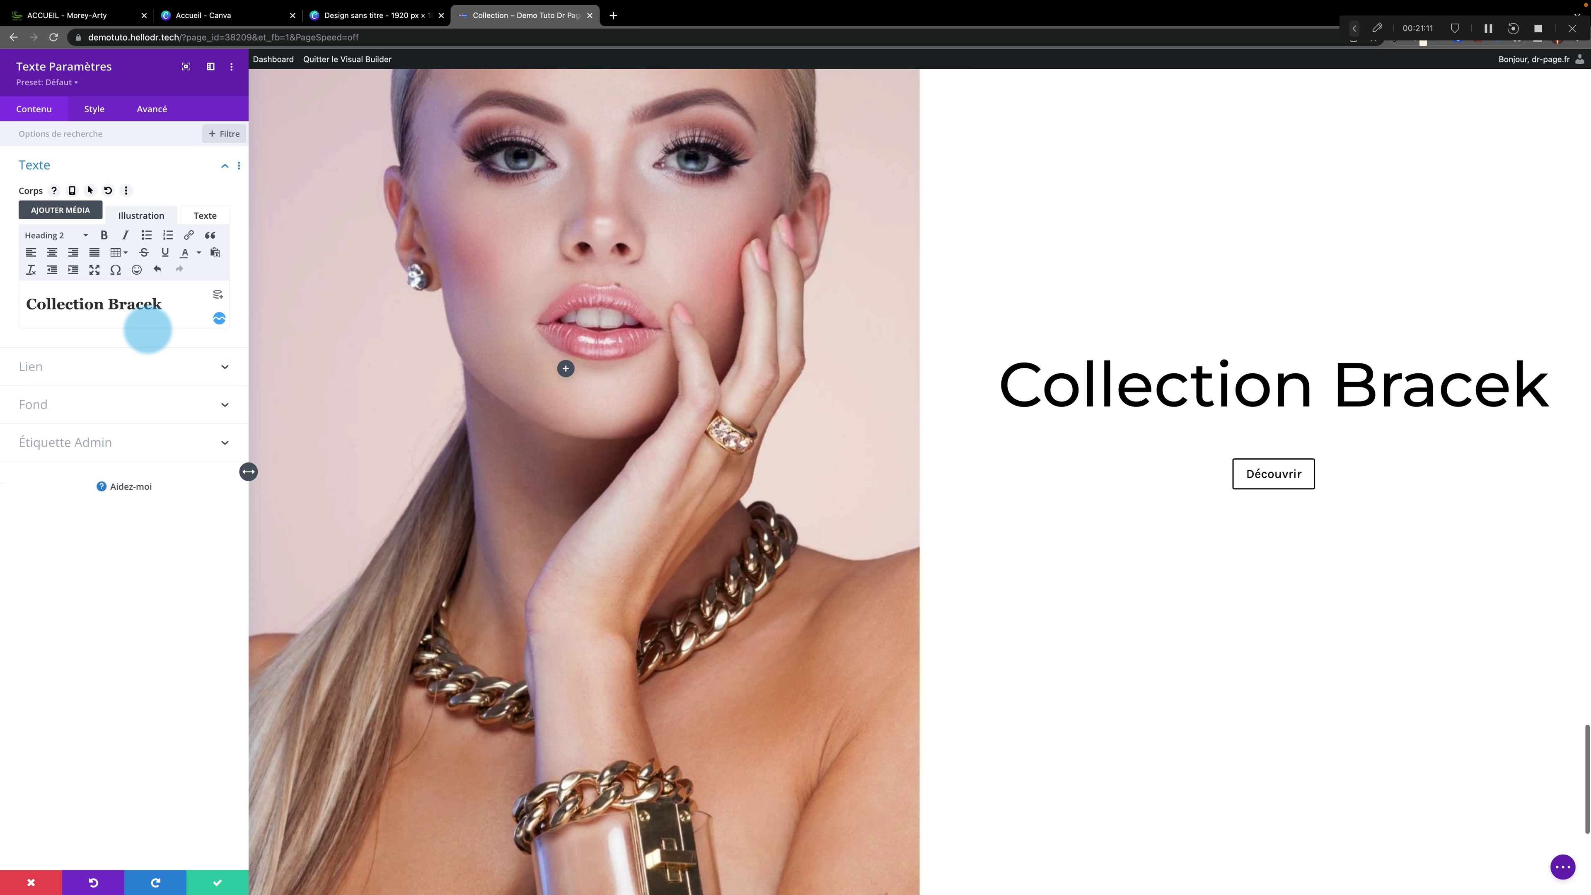
{"action": "key", "text": "BackSpace"}
{"action": "type", "text": "lets"}
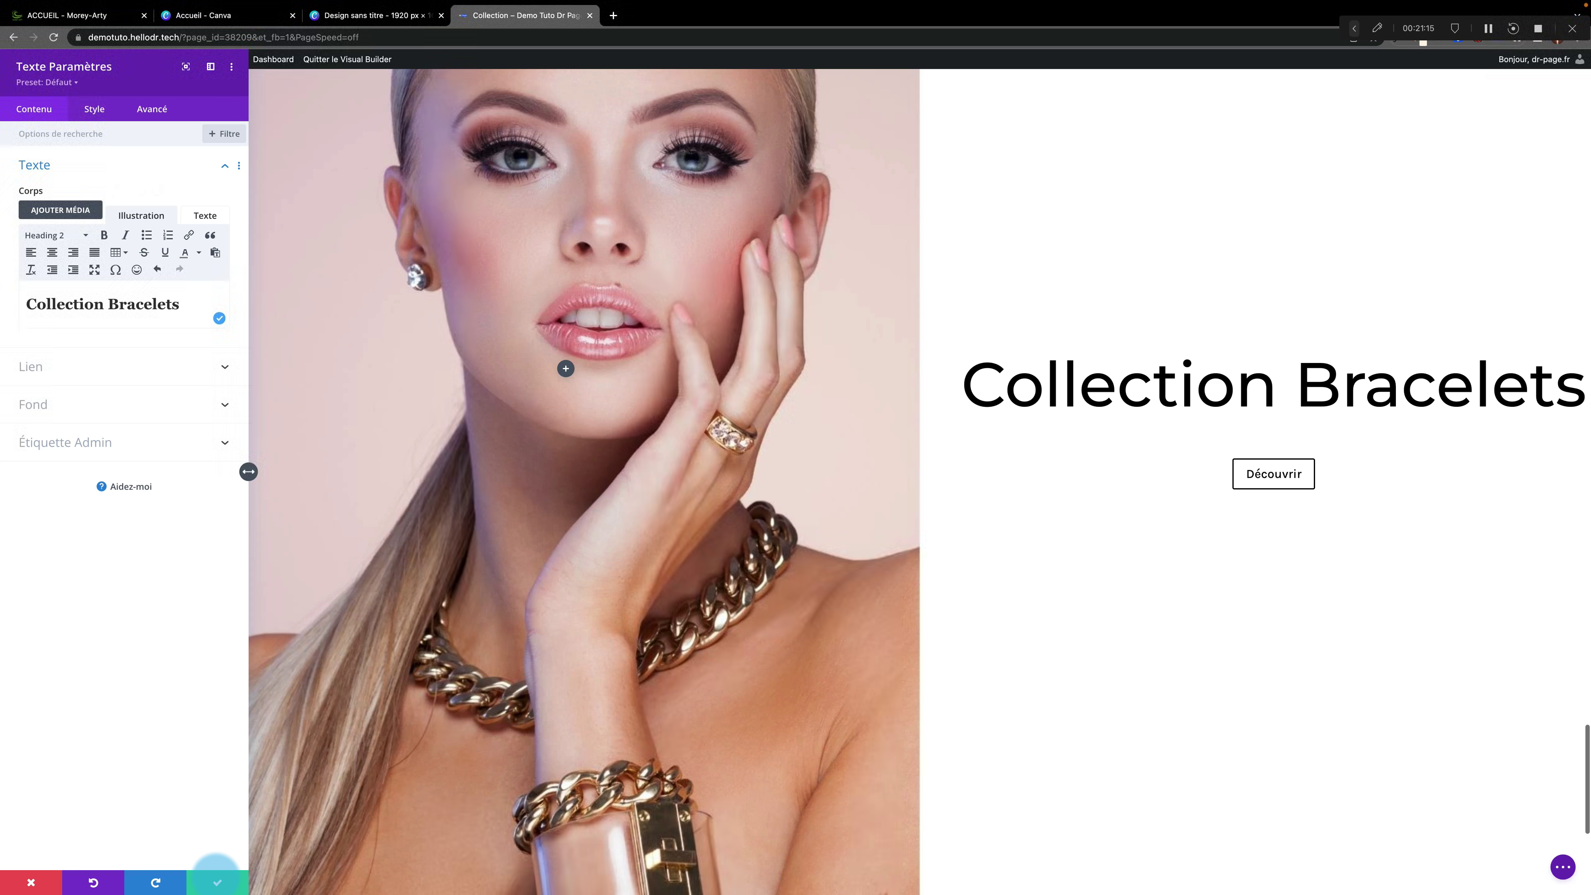
{"action": "left_click", "coordinate": [217, 877]}
Save the page as a draft and exit the Visual Builder to view the front-end page
{"action": "scroll", "coordinate": [950, 540], "scroll_direction": "up", "scroll_amount": 5}
{"action": "scroll", "coordinate": [952, 540], "scroll_direction": "up", "scroll_amount": 5}
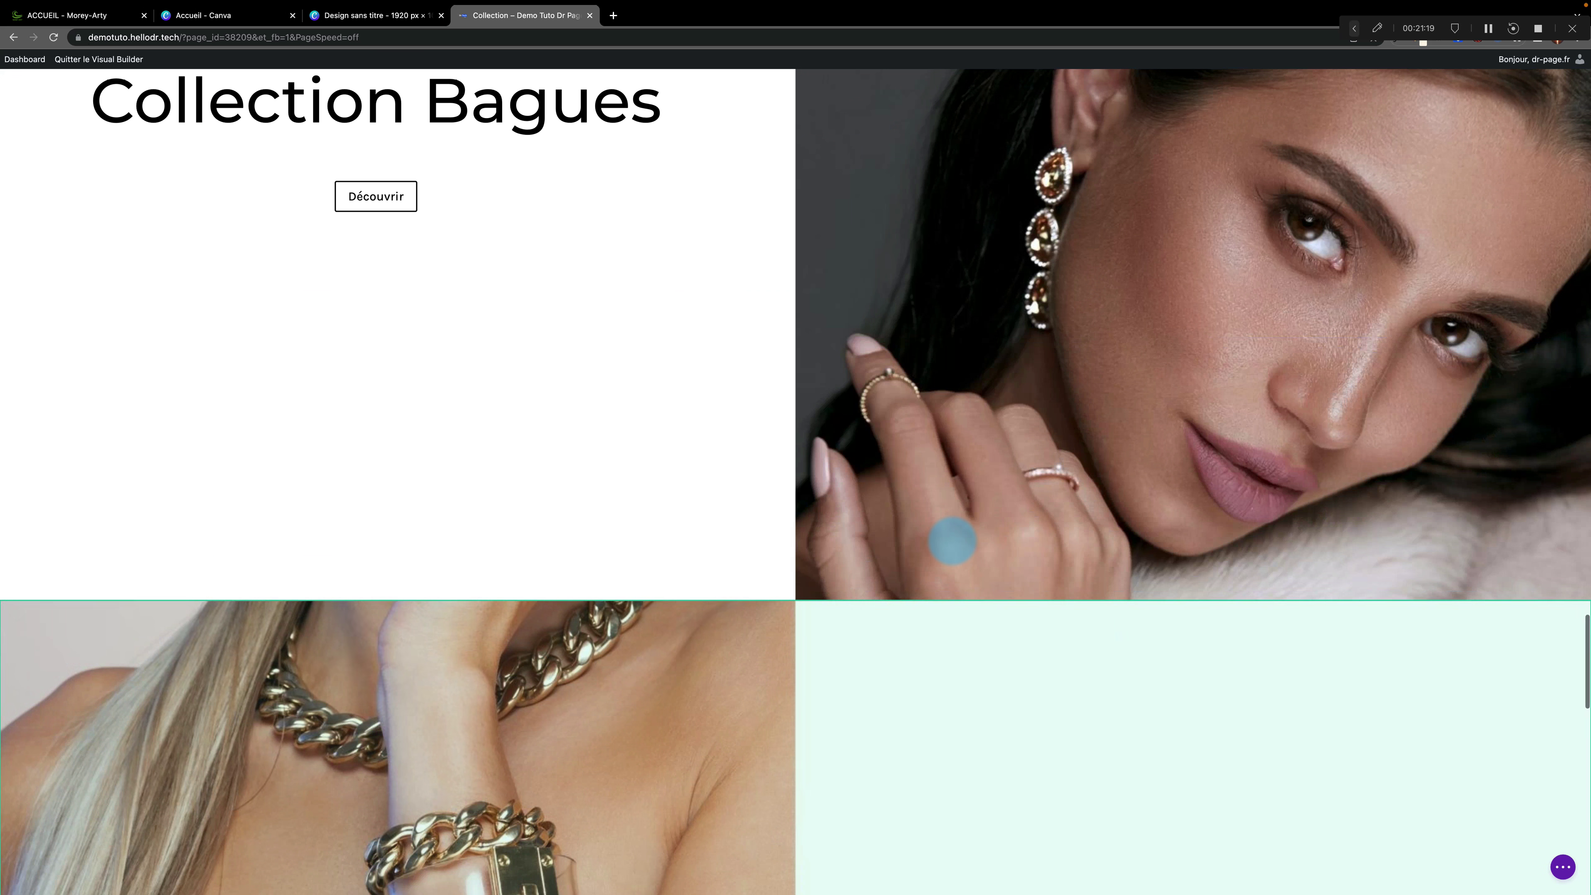
{"action": "scroll", "coordinate": [952, 540], "scroll_direction": "up", "scroll_amount": 10}
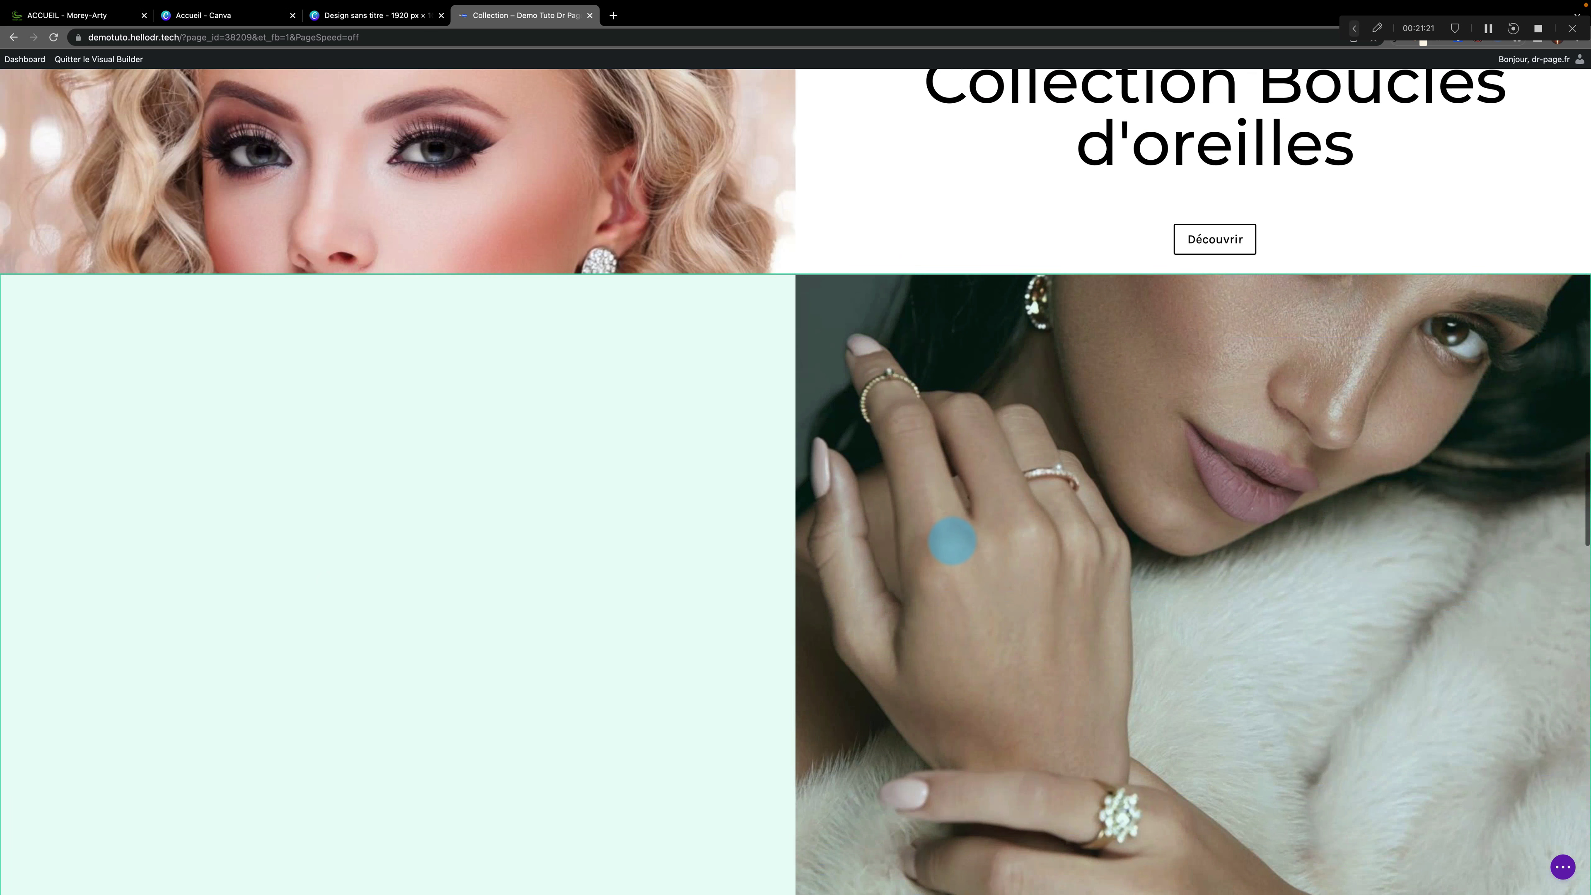
{"action": "scroll", "coordinate": [952, 540], "scroll_direction": "up", "scroll_amount": 10}
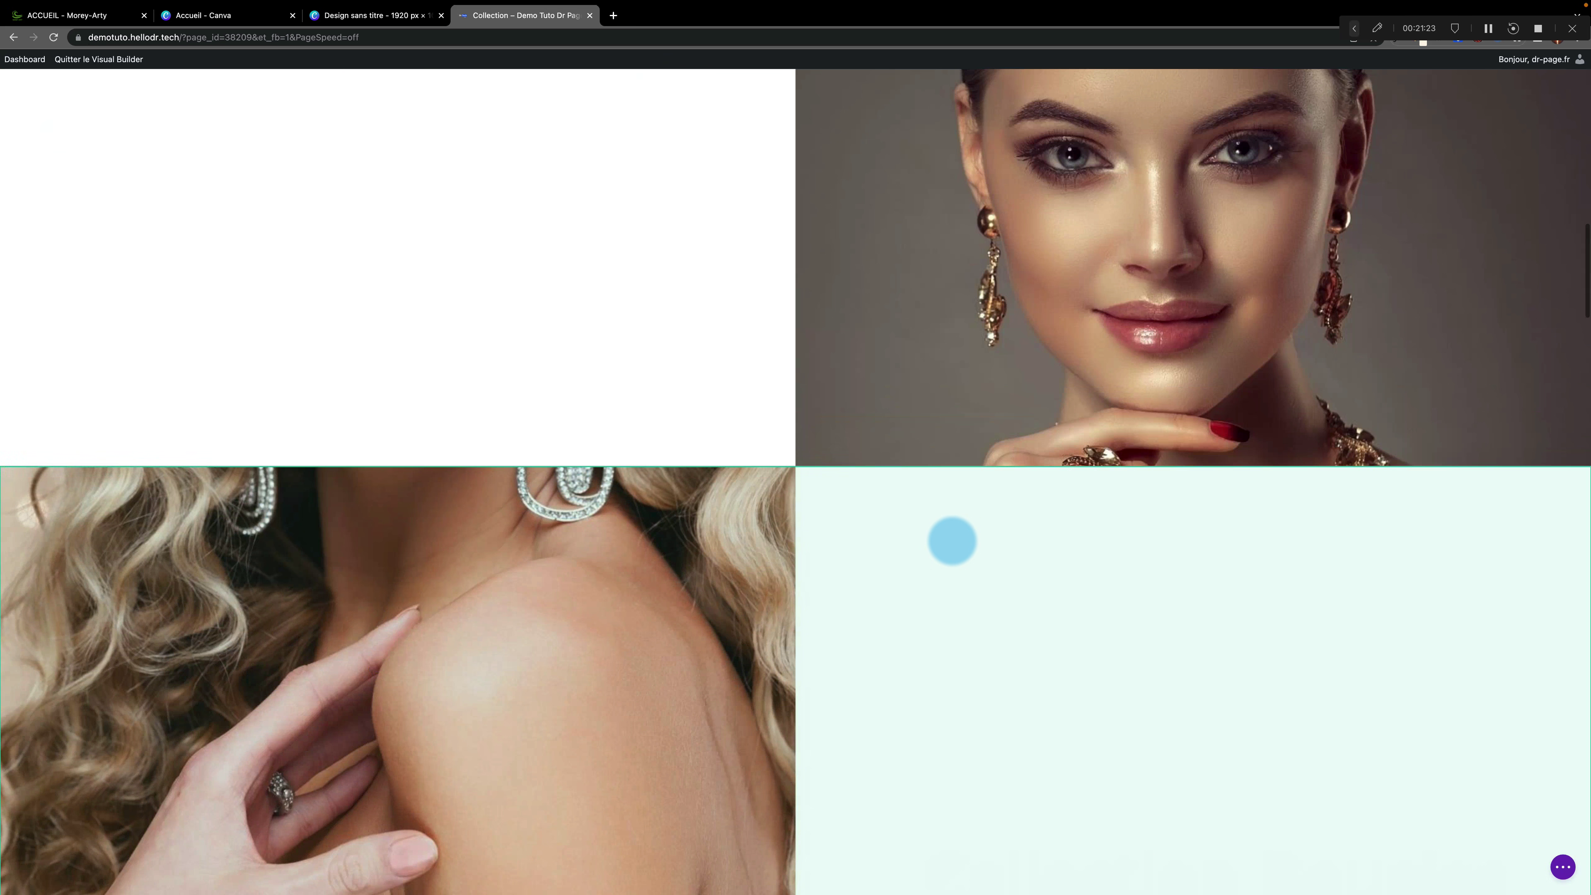
{"action": "scroll", "coordinate": [952, 540], "scroll_direction": "up", "scroll_amount": 2}
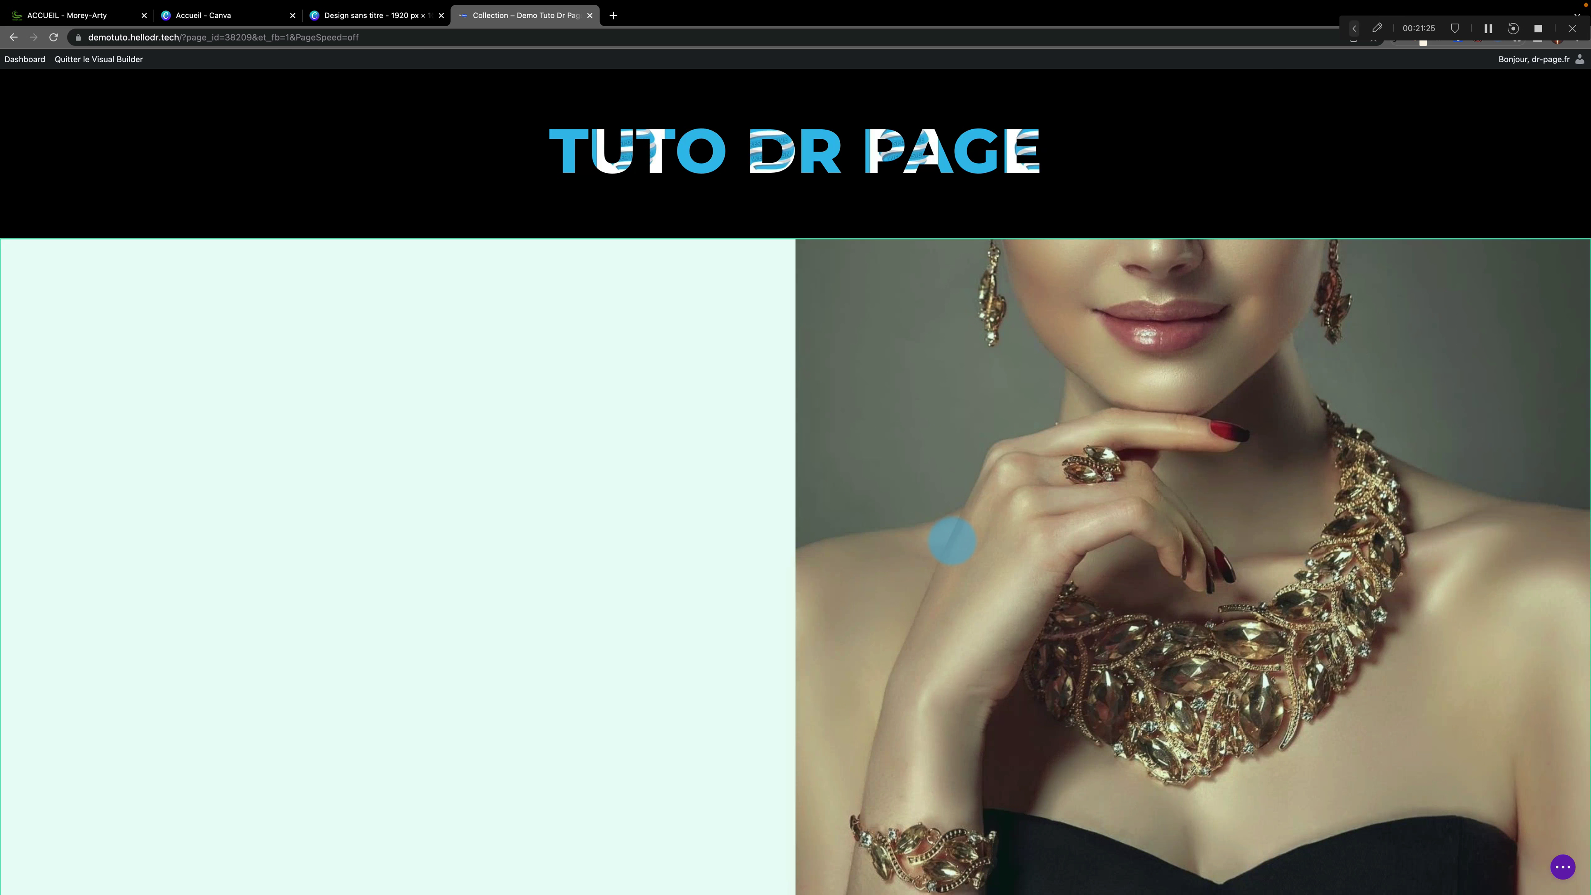
{"action": "scroll", "coordinate": [952, 541], "scroll_direction": "down", "scroll_amount": 2}
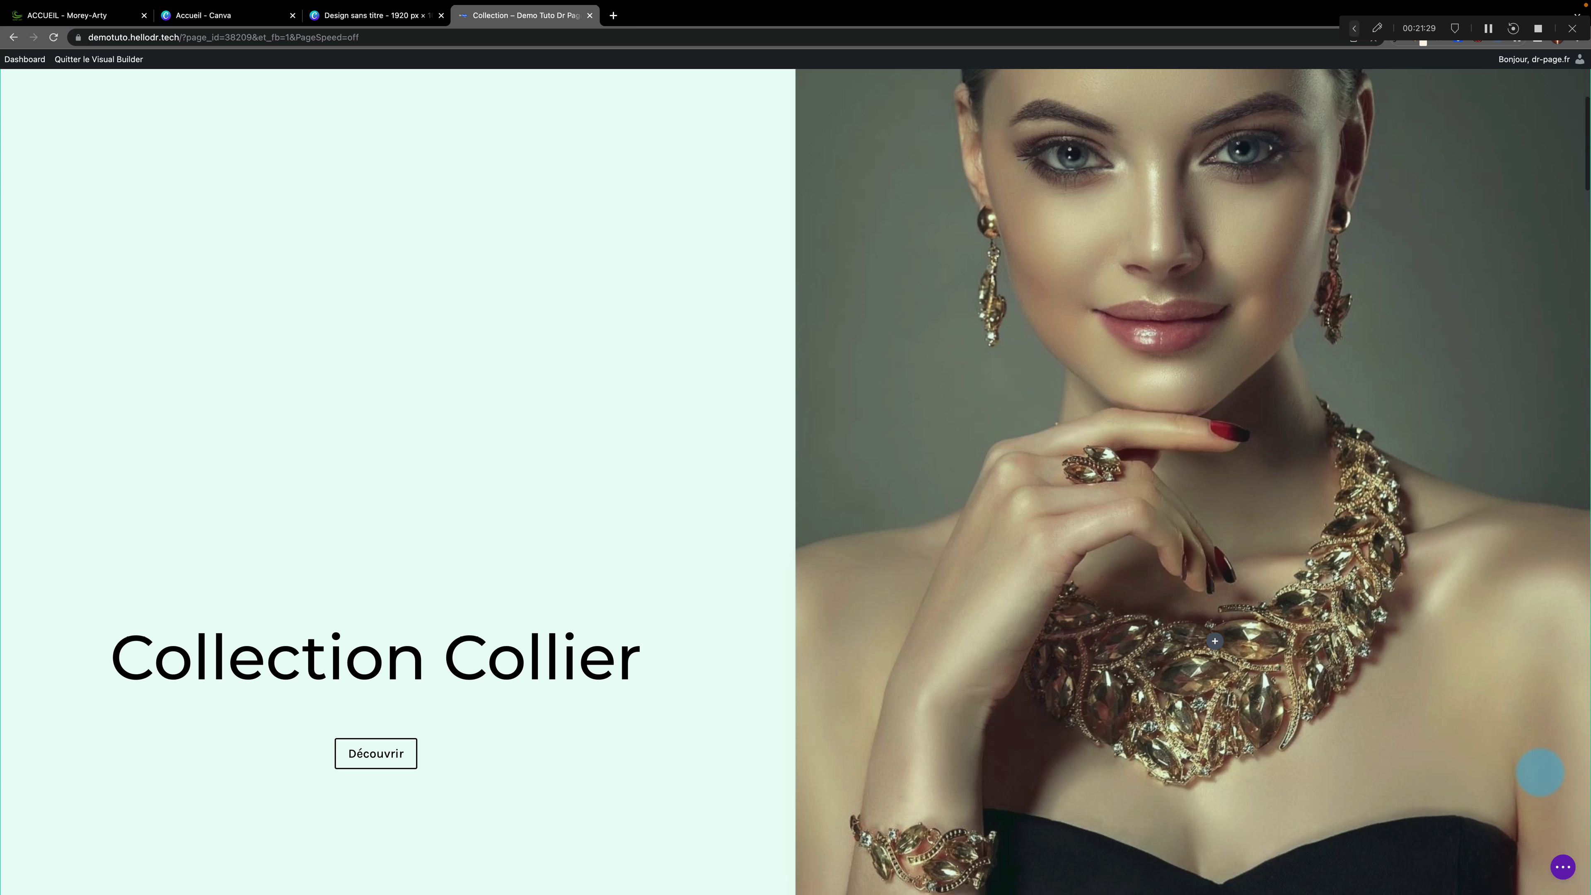
{"action": "left_click", "coordinate": [1562, 866]}
{"action": "left_click", "coordinate": [123, 862]}
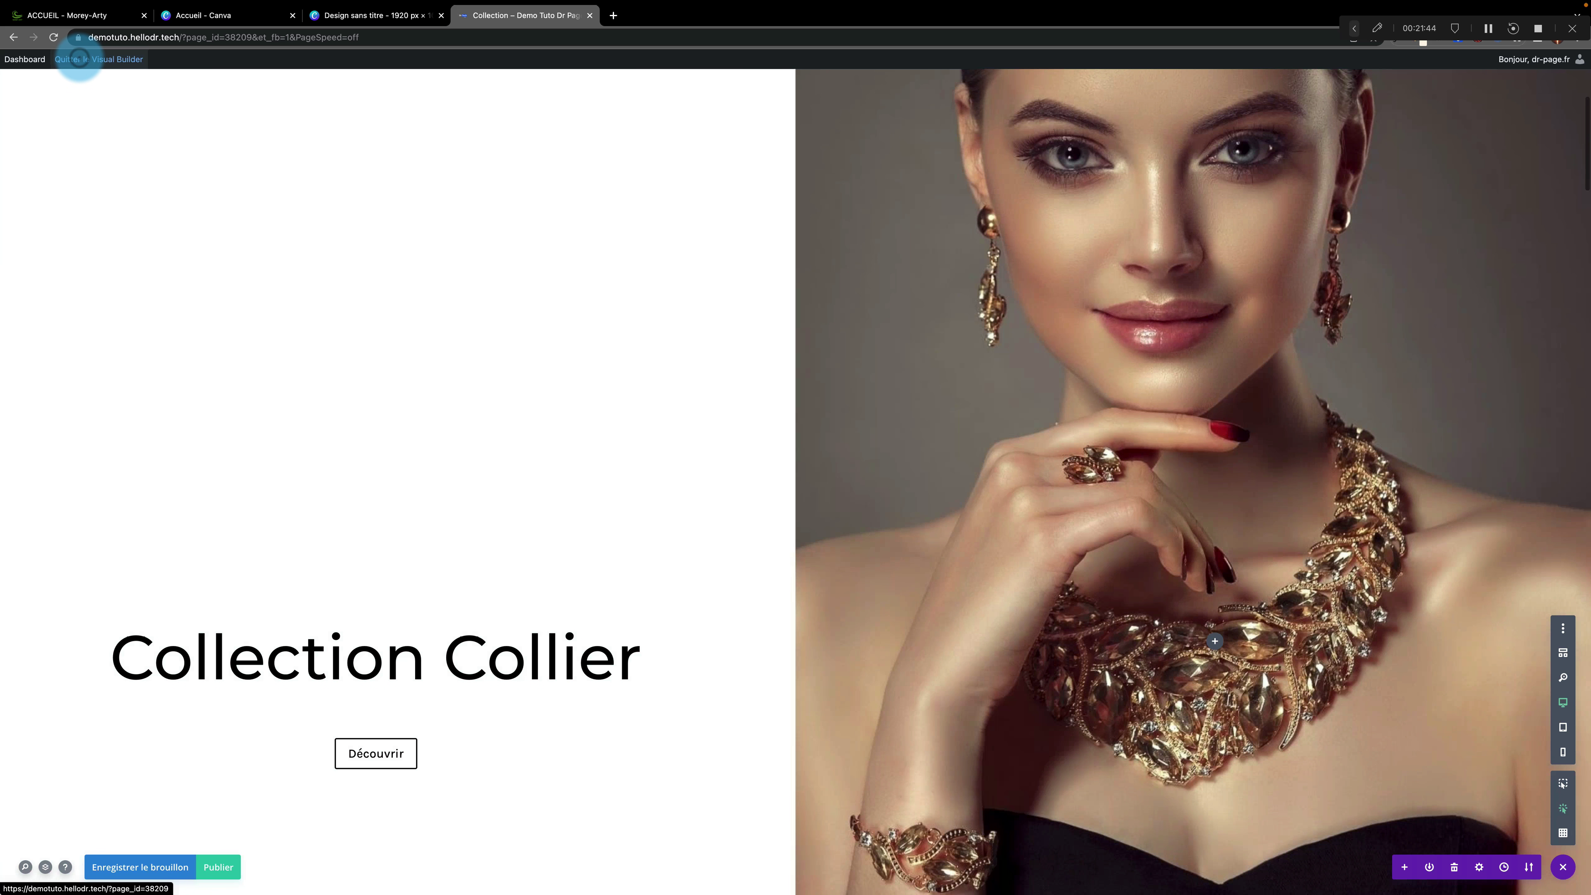
{"action": "left_click", "coordinate": [79, 58]}
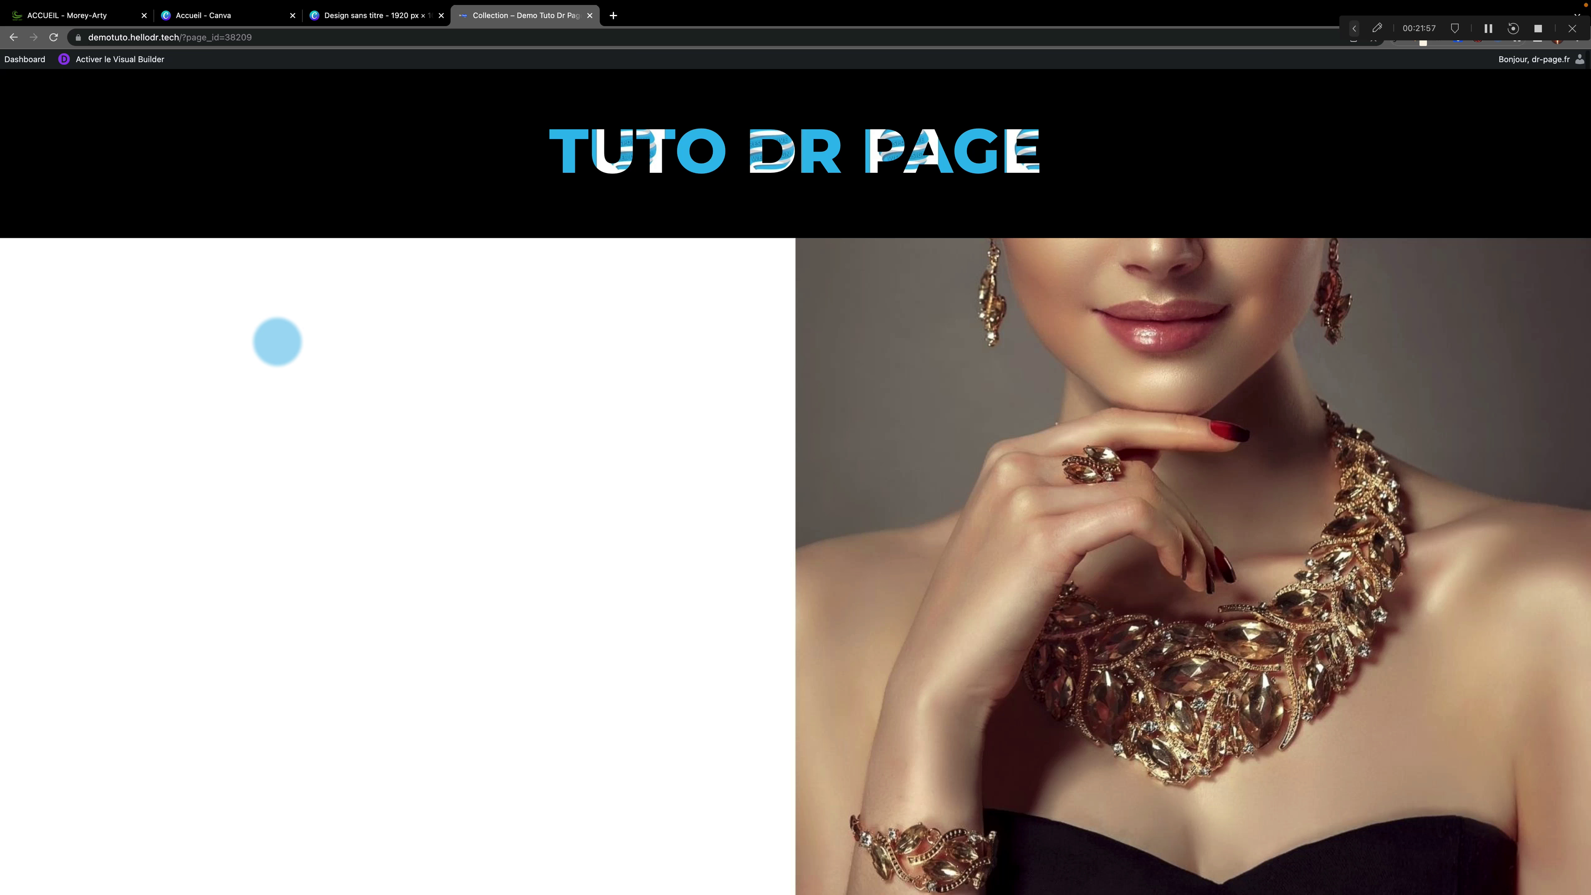
Examine the sticky headings and parallax photos on the front-end page from Collection Collier down to the end of Collection Bracelets
{"action": "scroll", "coordinate": [624, 428], "scroll_direction": "down", "scroll_amount": 3}
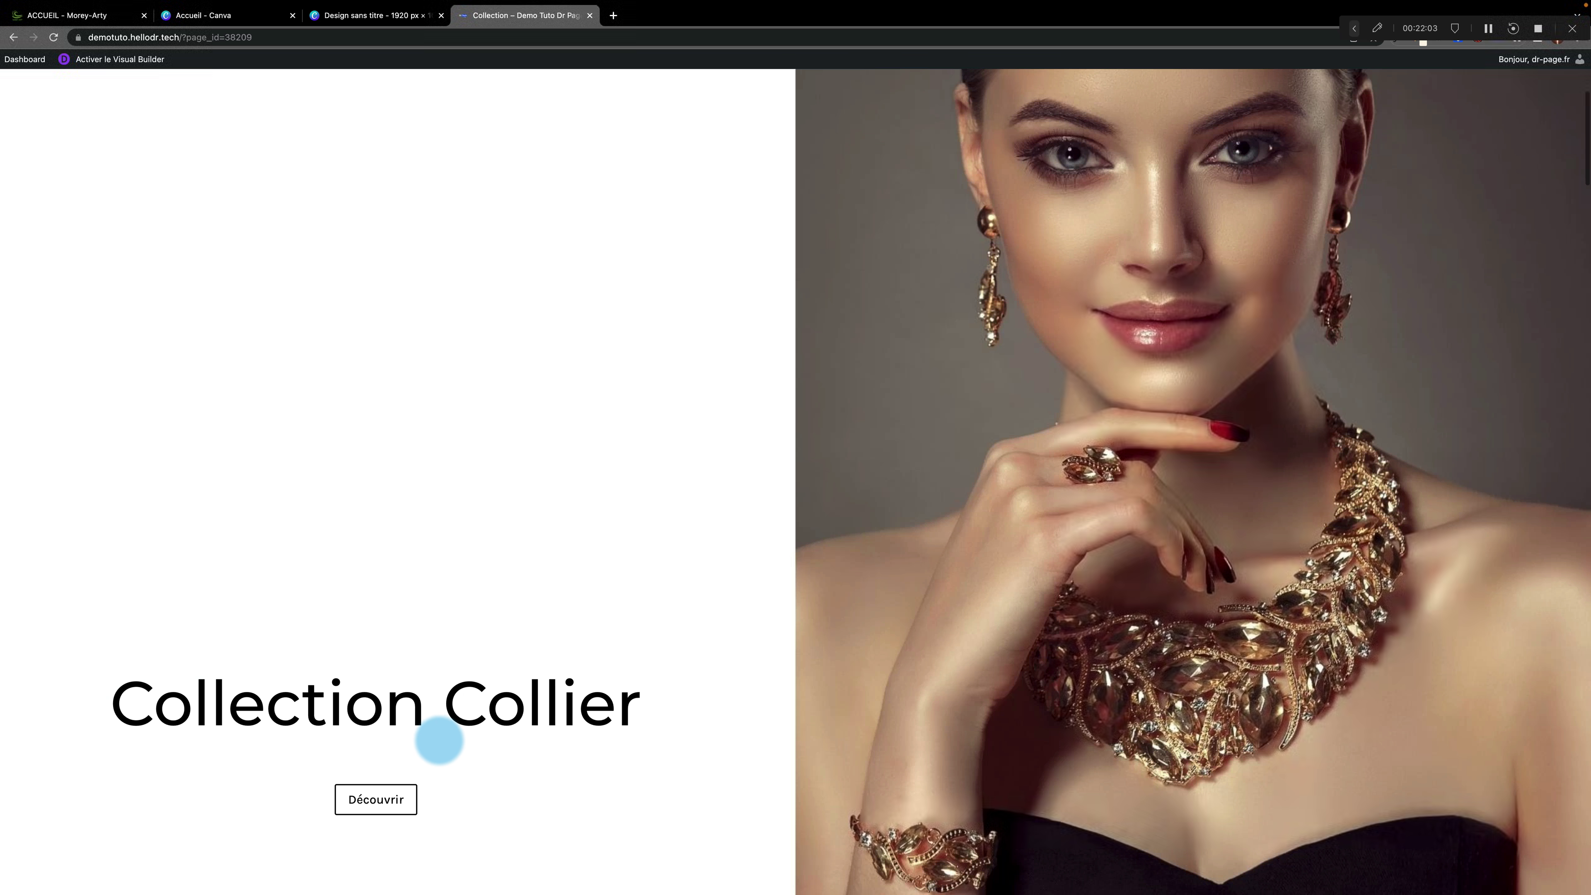
{"action": "scroll", "coordinate": [440, 741], "scroll_direction": "down", "scroll_amount": 6}
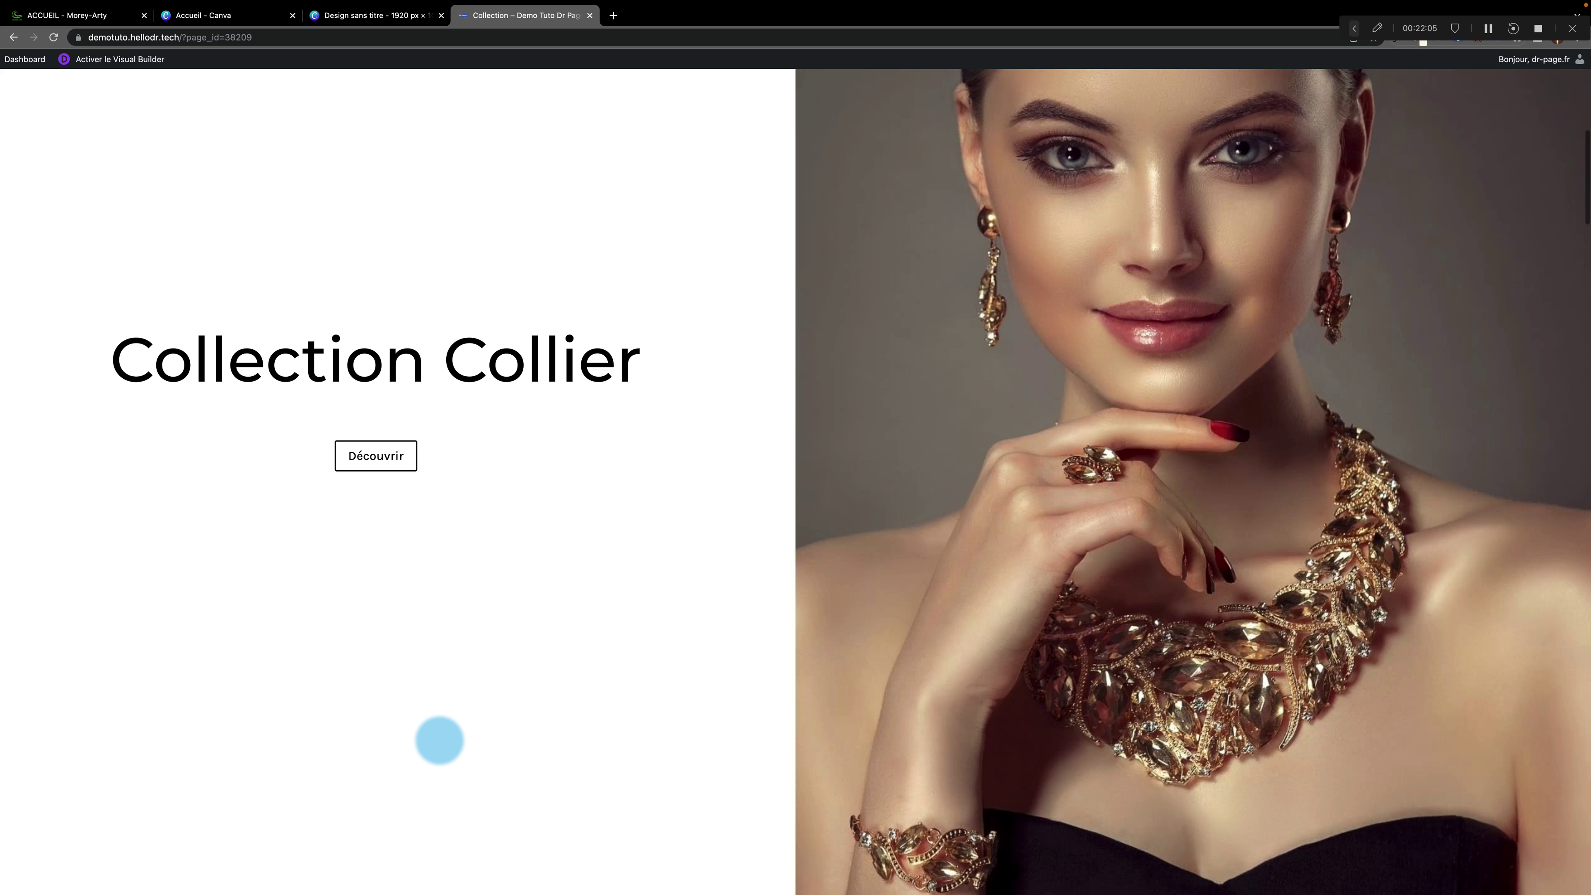
{"action": "scroll", "coordinate": [440, 740], "scroll_direction": "down", "scroll_amount": 5}
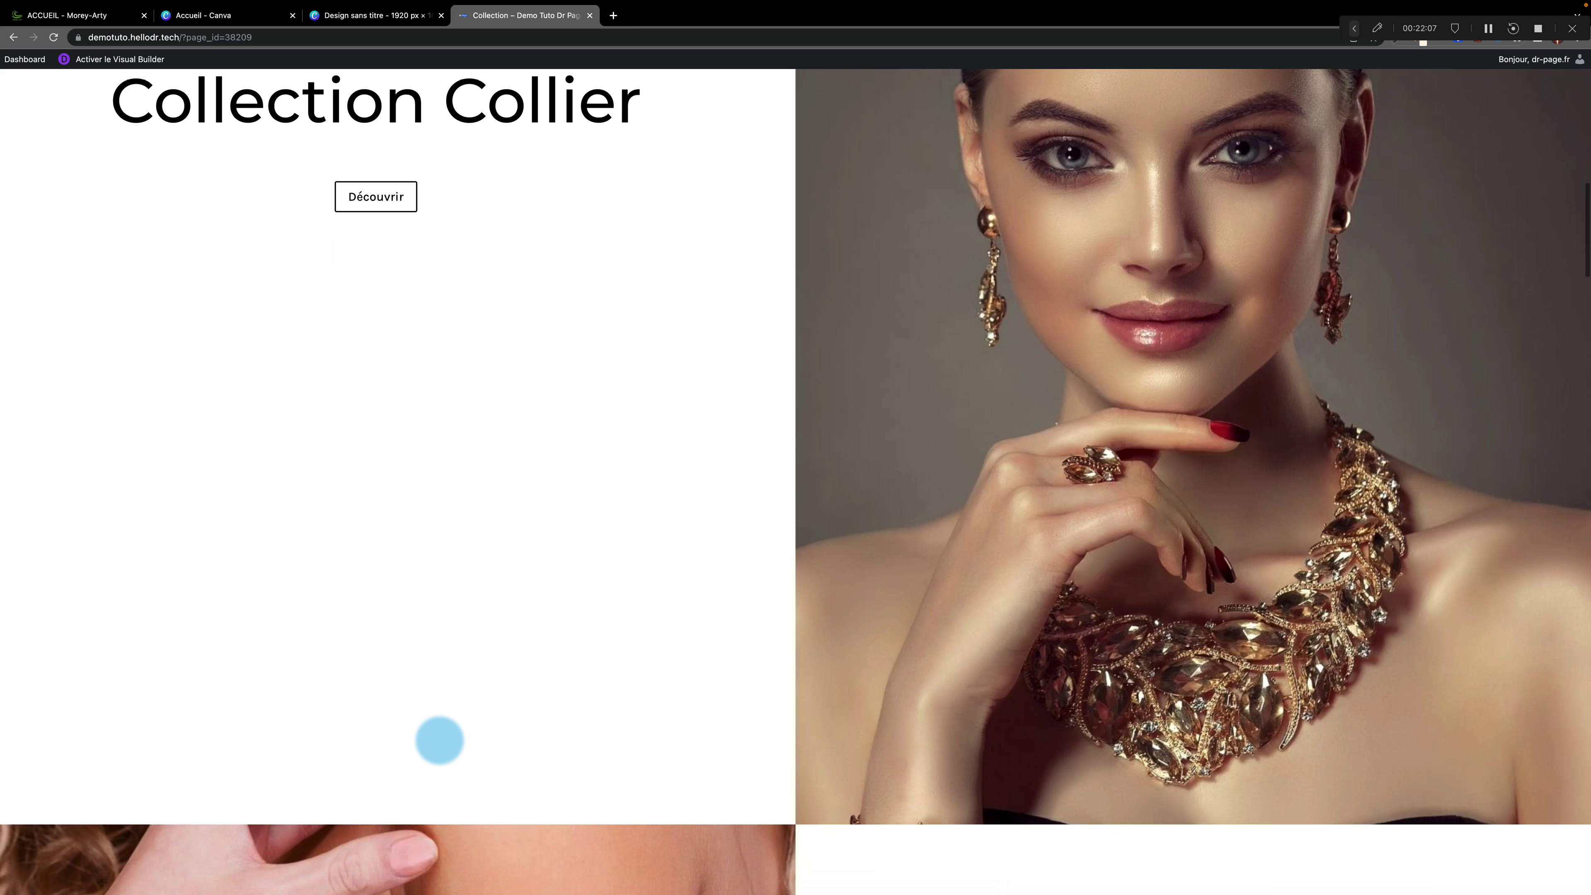
{"action": "scroll", "coordinate": [440, 741], "scroll_direction": "down", "scroll_amount": 8}
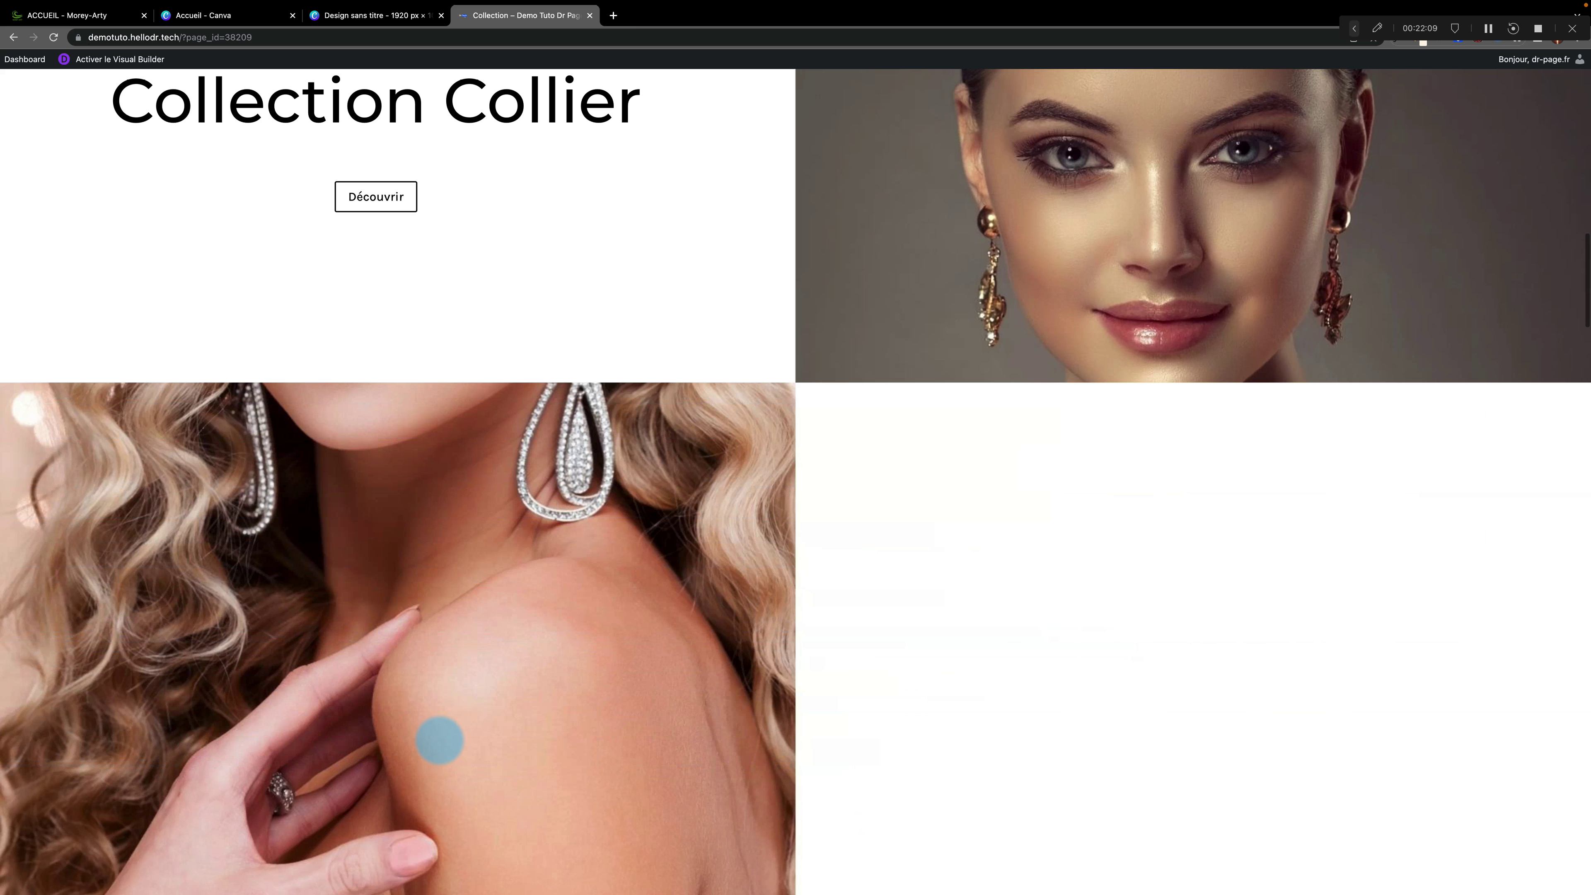
{"action": "scroll", "coordinate": [439, 741], "scroll_direction": "down", "scroll_amount": 8}
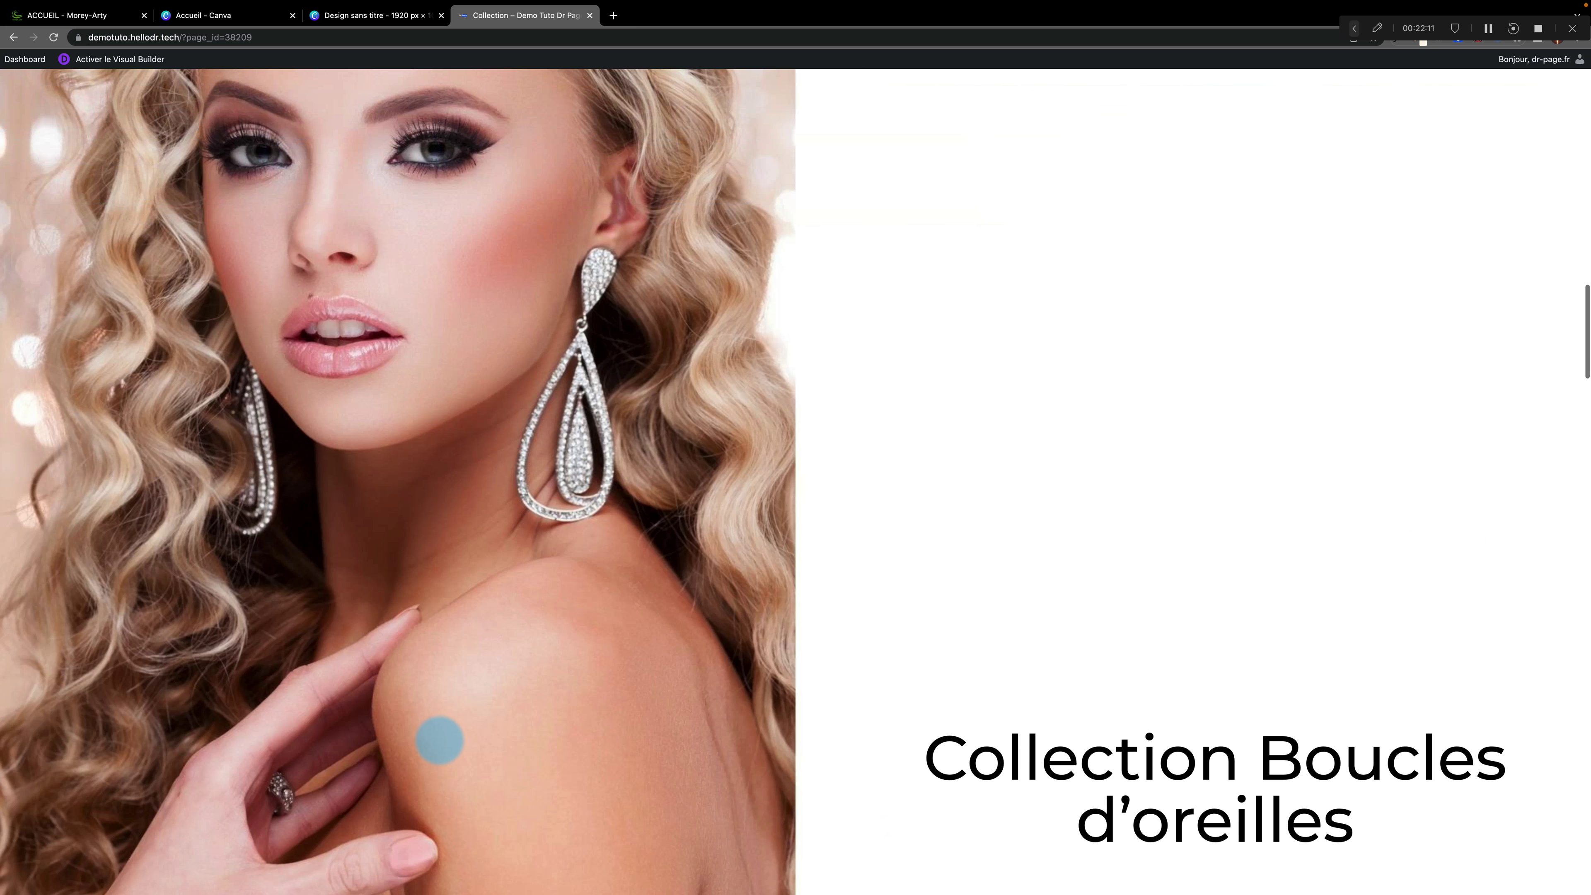
{"action": "scroll", "coordinate": [439, 741], "scroll_direction": "down", "scroll_amount": 8}
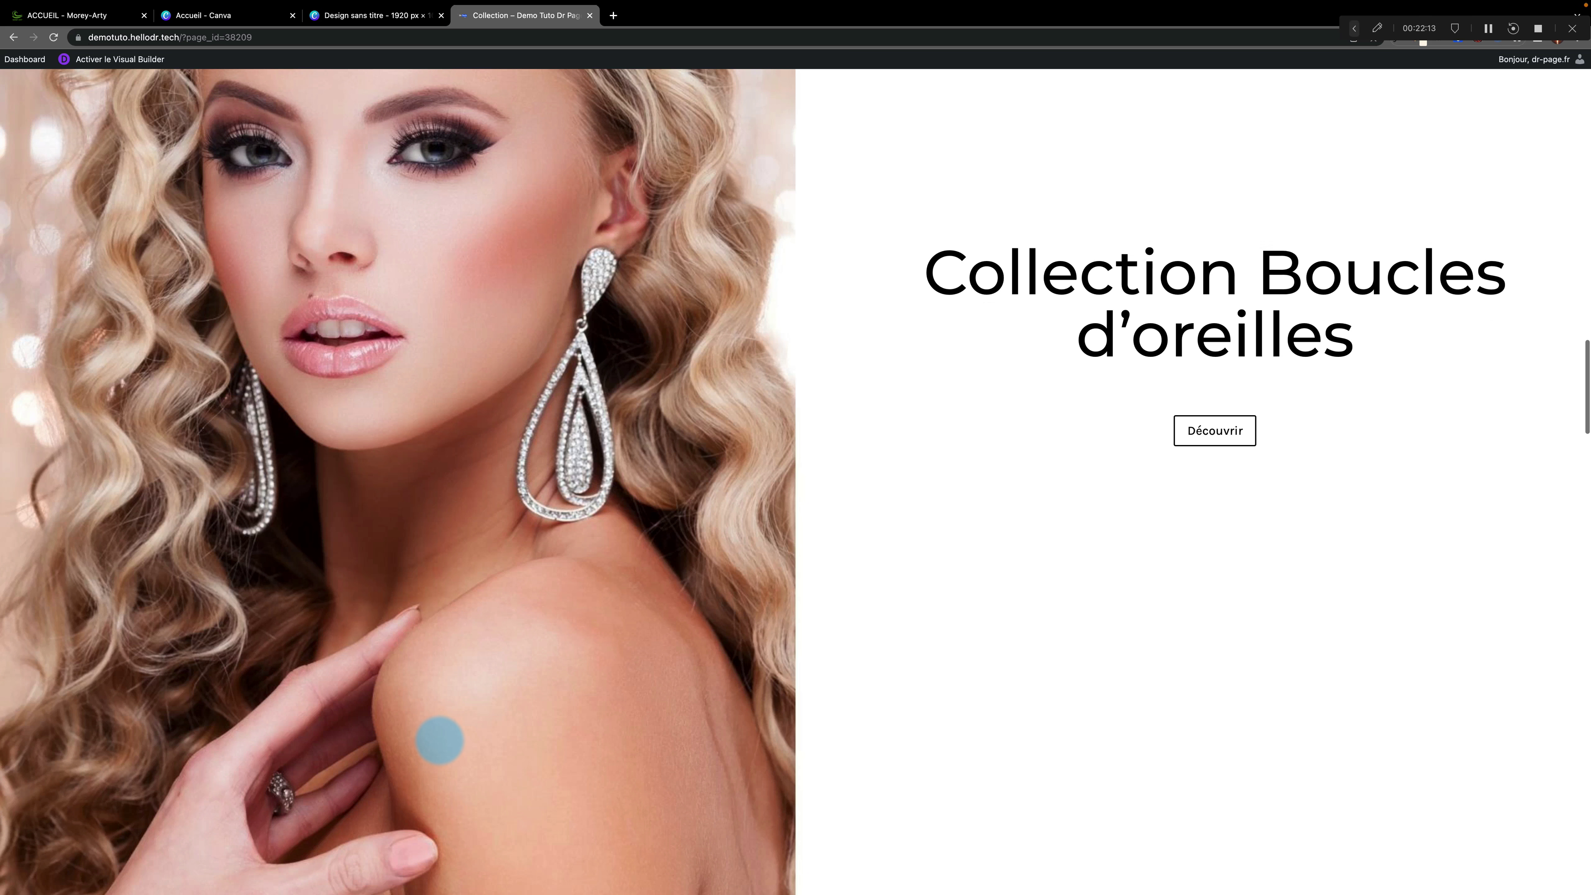
{"action": "scroll", "coordinate": [439, 740], "scroll_direction": "down", "scroll_amount": 1}
{"action": "scroll", "coordinate": [439, 741], "scroll_direction": "down", "scroll_amount": 10}
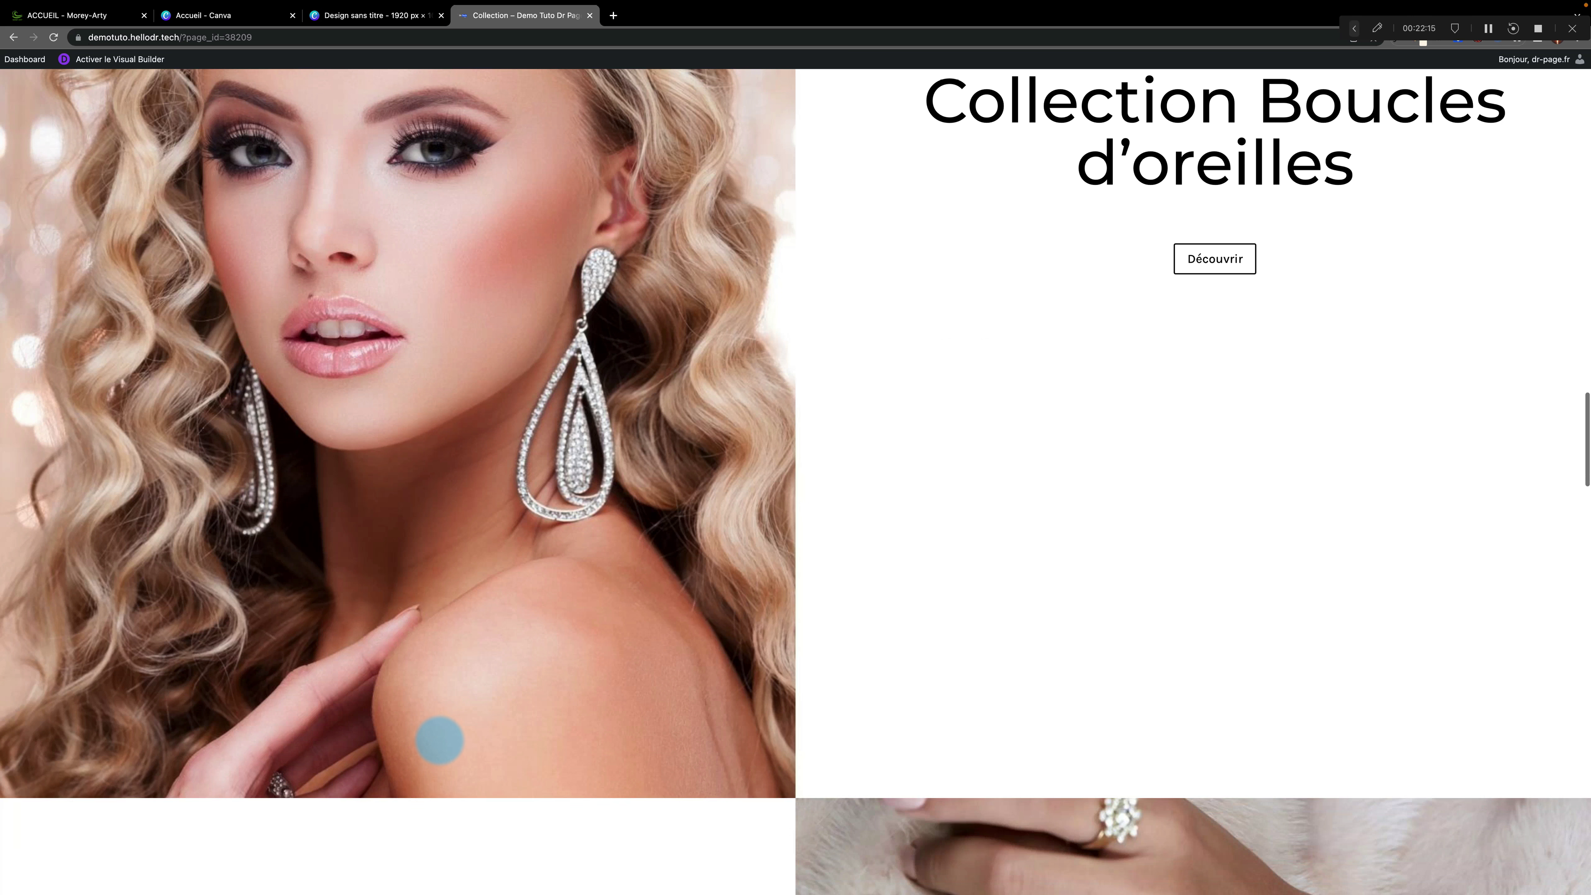
{"action": "scroll", "coordinate": [439, 741], "scroll_direction": "down", "scroll_amount": 8}
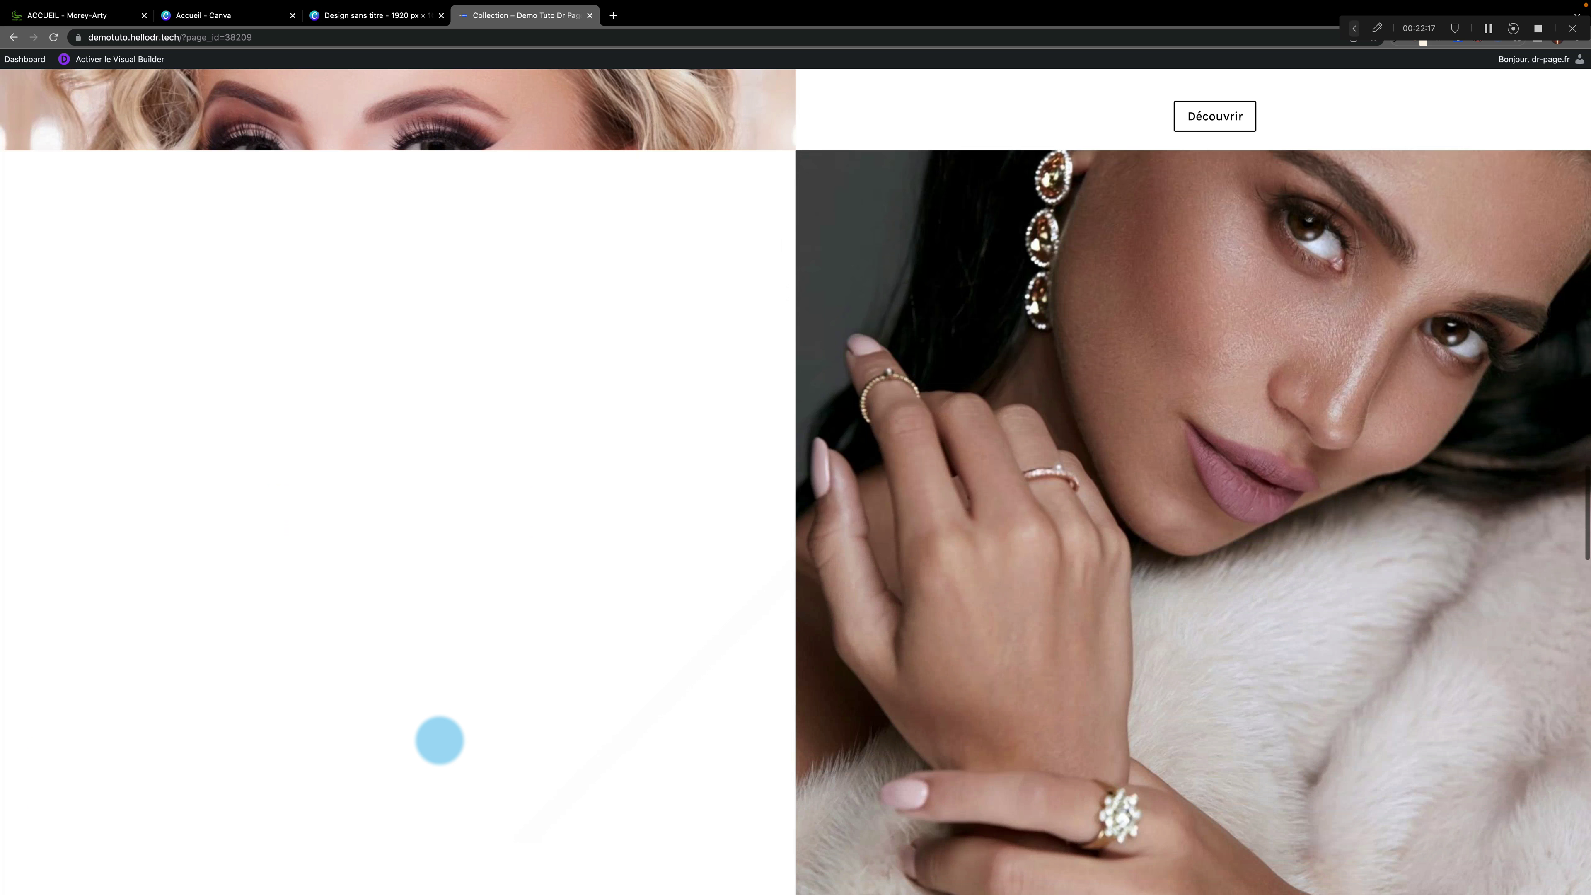
{"action": "scroll", "coordinate": [439, 740], "scroll_direction": "down", "scroll_amount": 7}
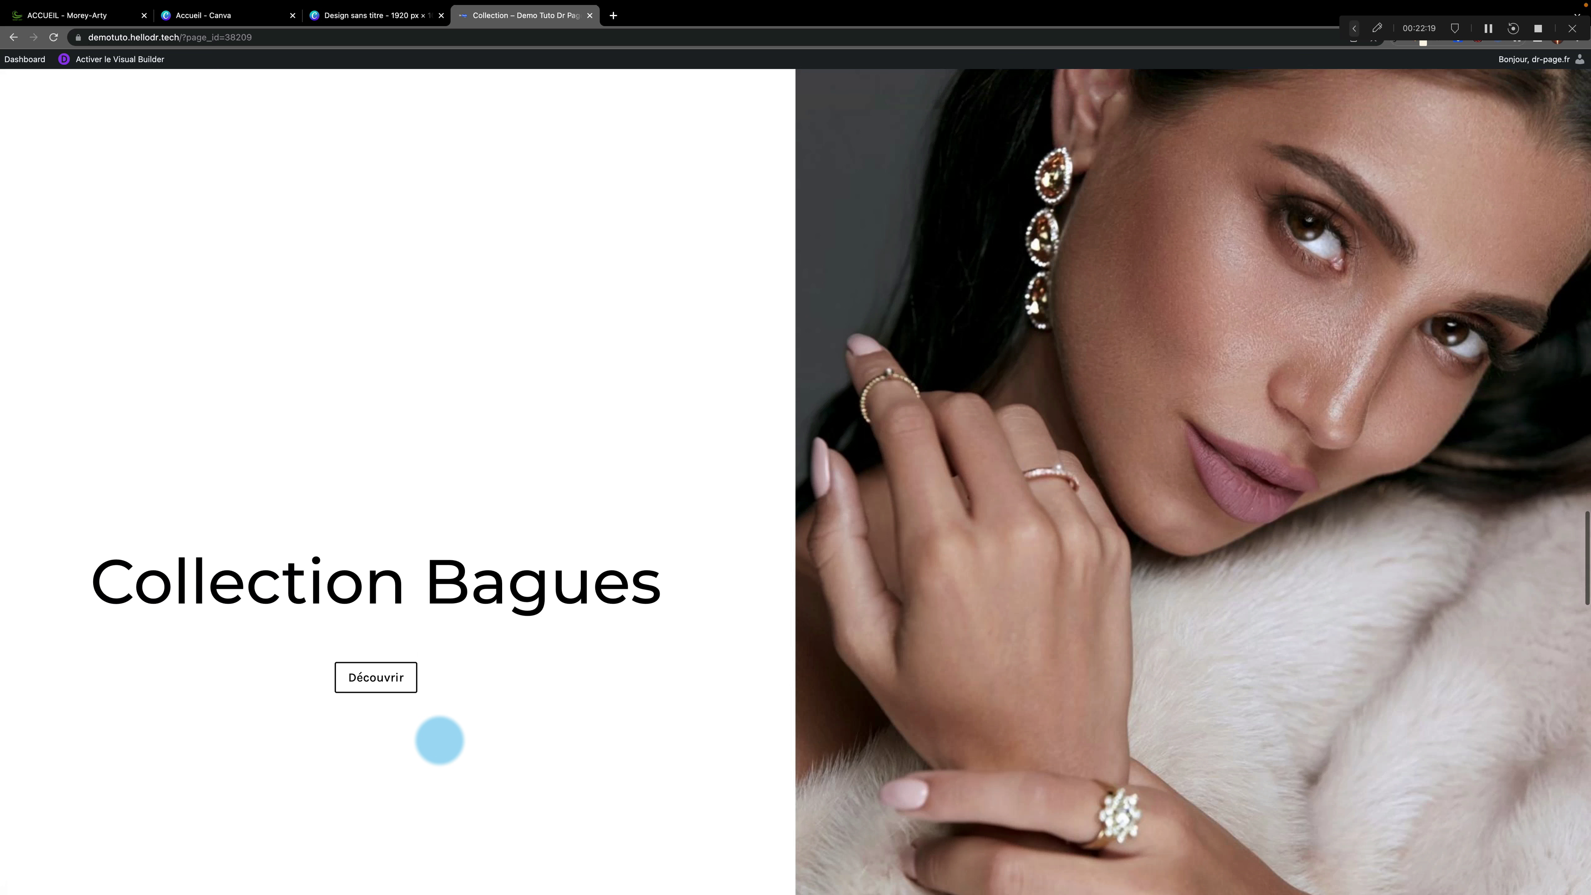
{"action": "scroll", "coordinate": [439, 741], "scroll_direction": "down", "scroll_amount": 7}
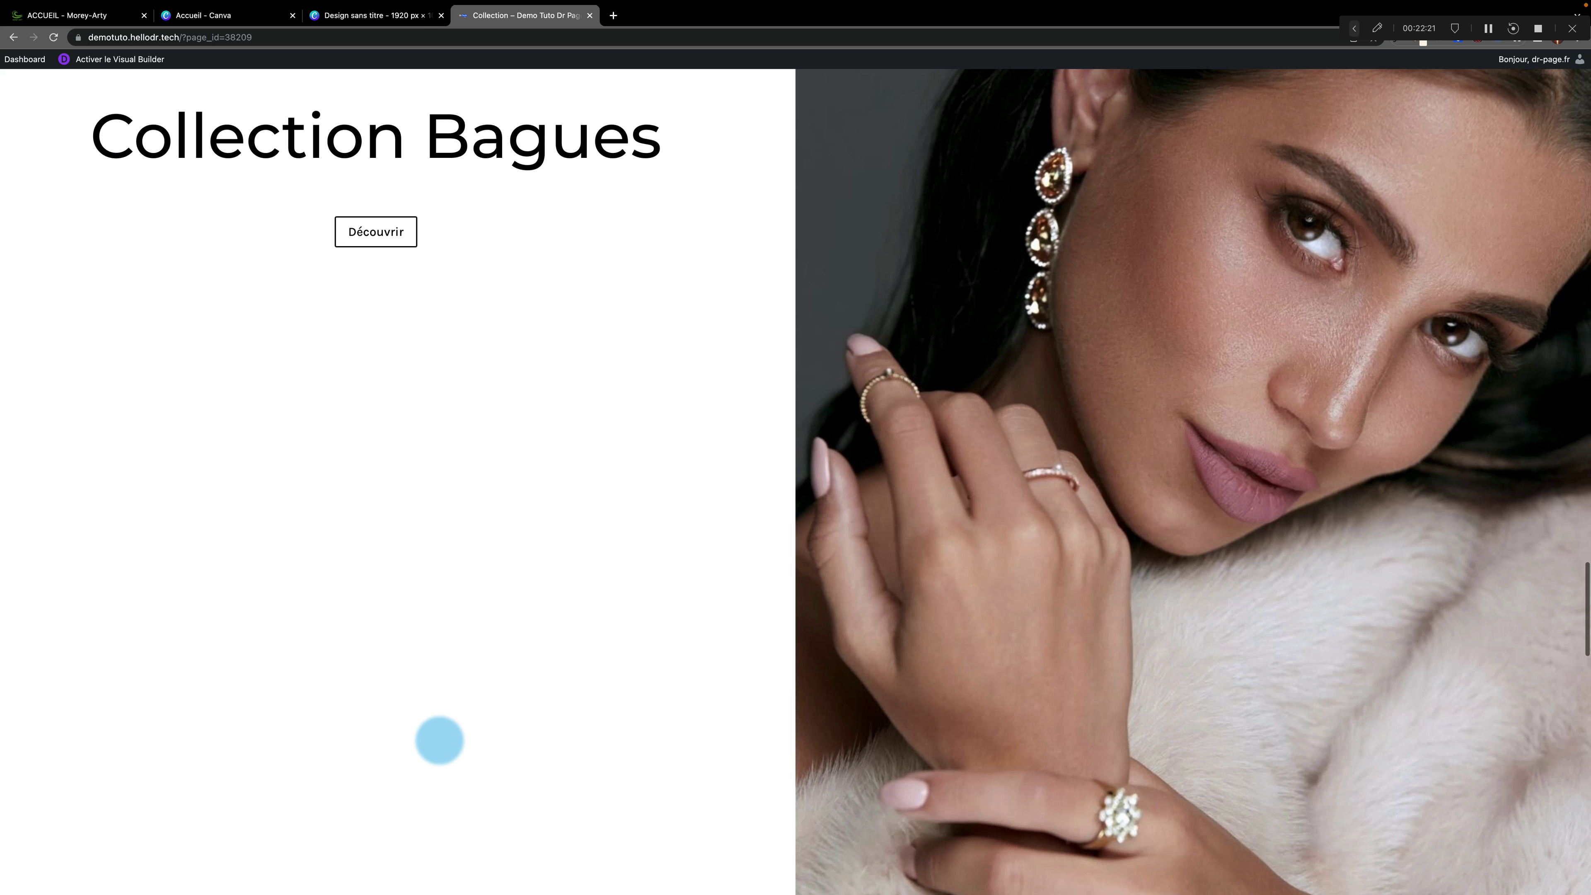
{"action": "scroll", "coordinate": [440, 741], "scroll_direction": "down", "scroll_amount": 7}
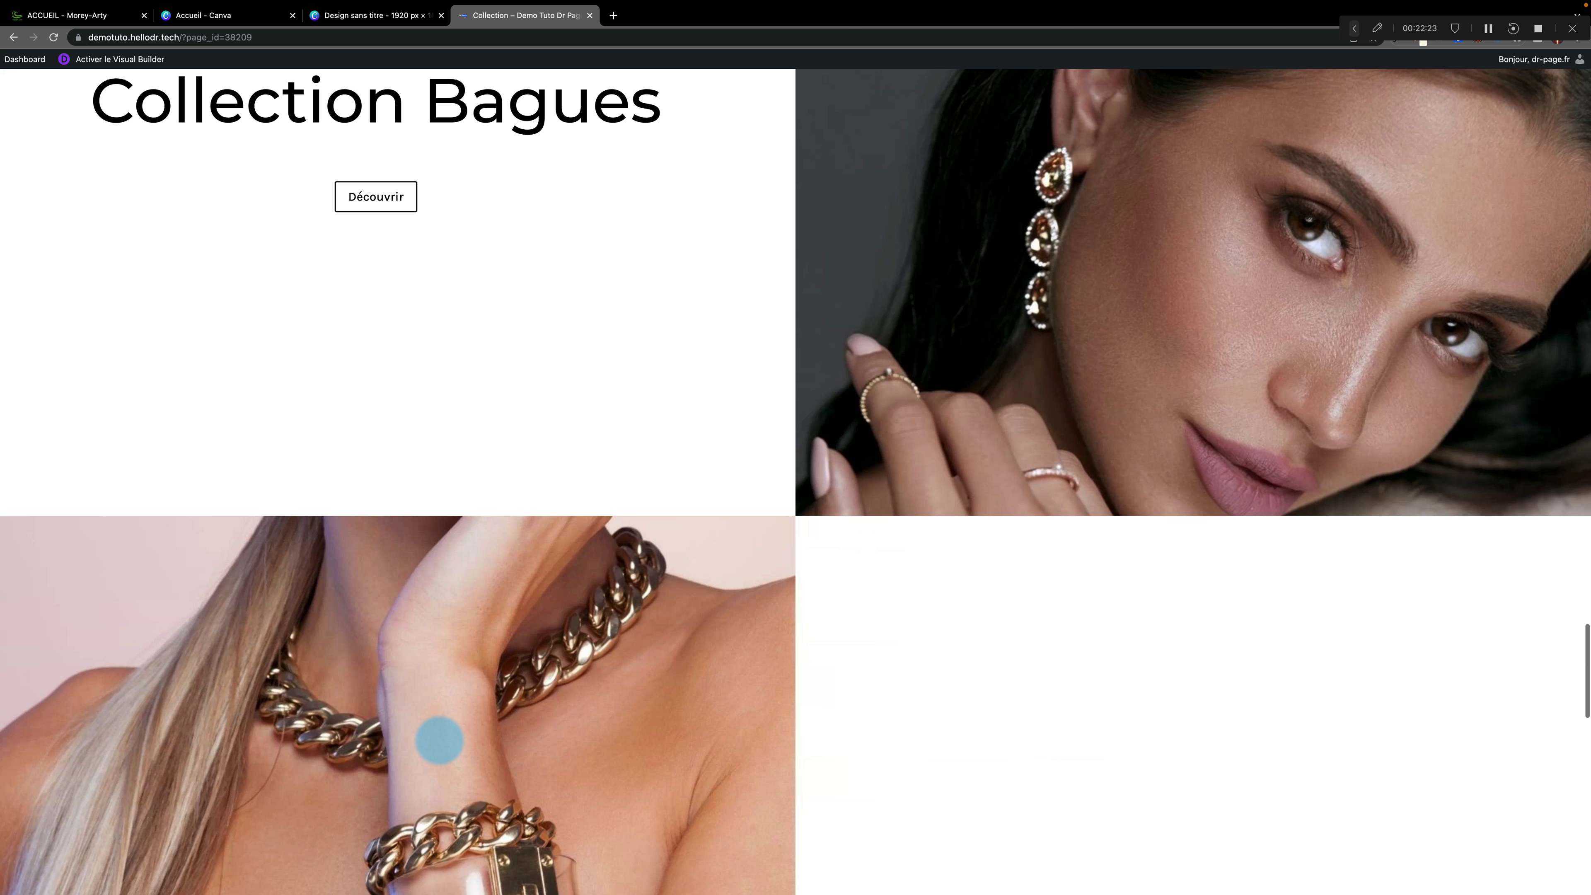
{"action": "scroll", "coordinate": [439, 741], "scroll_direction": "down", "scroll_amount": 8}
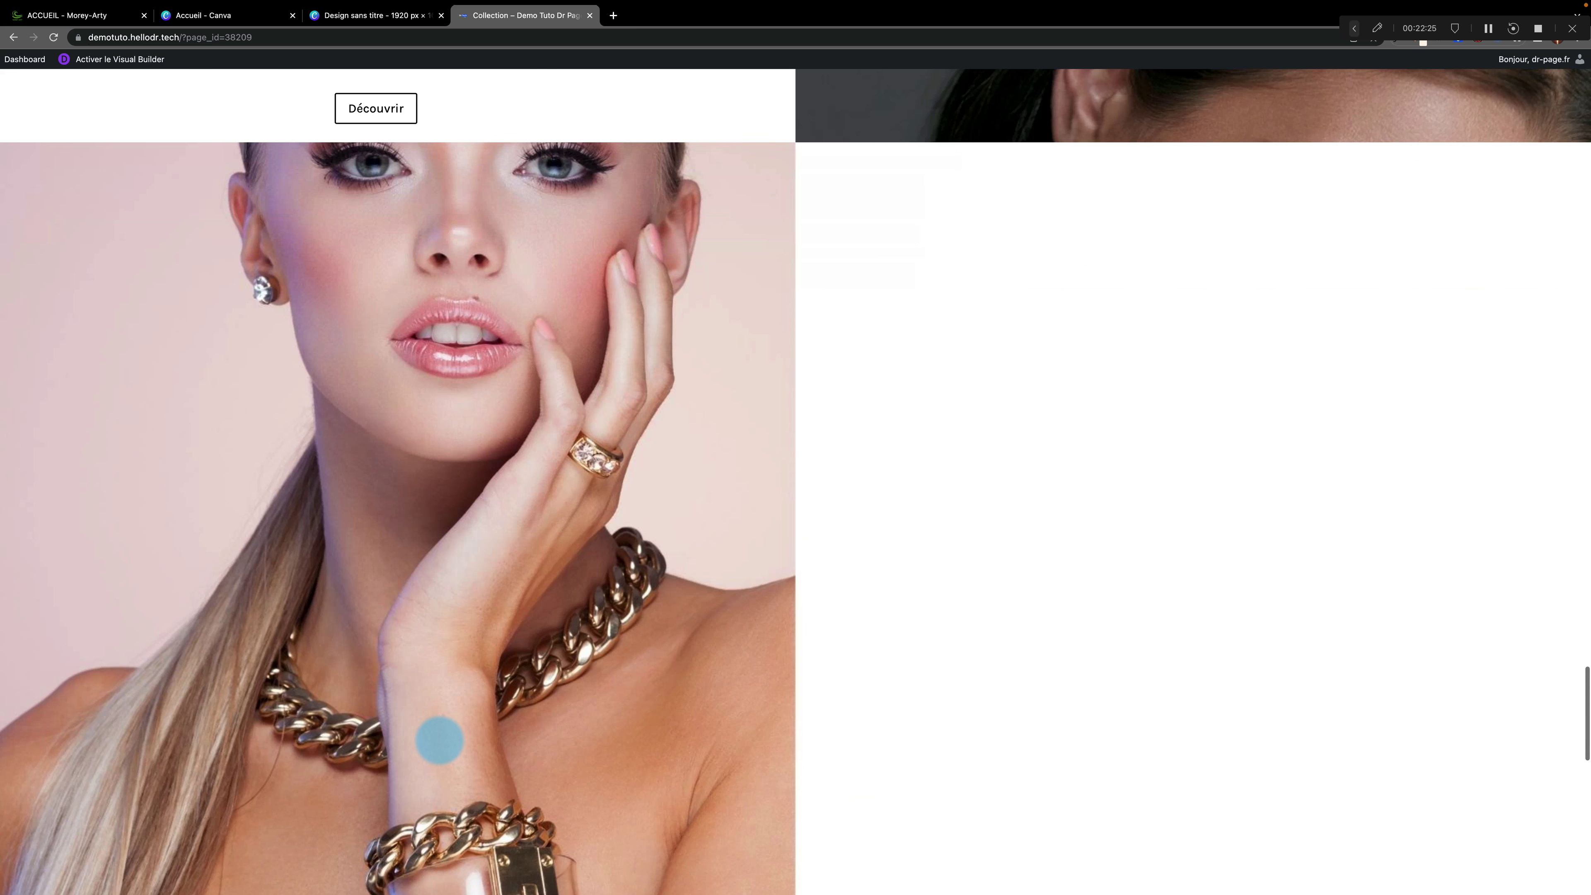
{"action": "scroll", "coordinate": [439, 741], "scroll_direction": "down", "scroll_amount": 10}
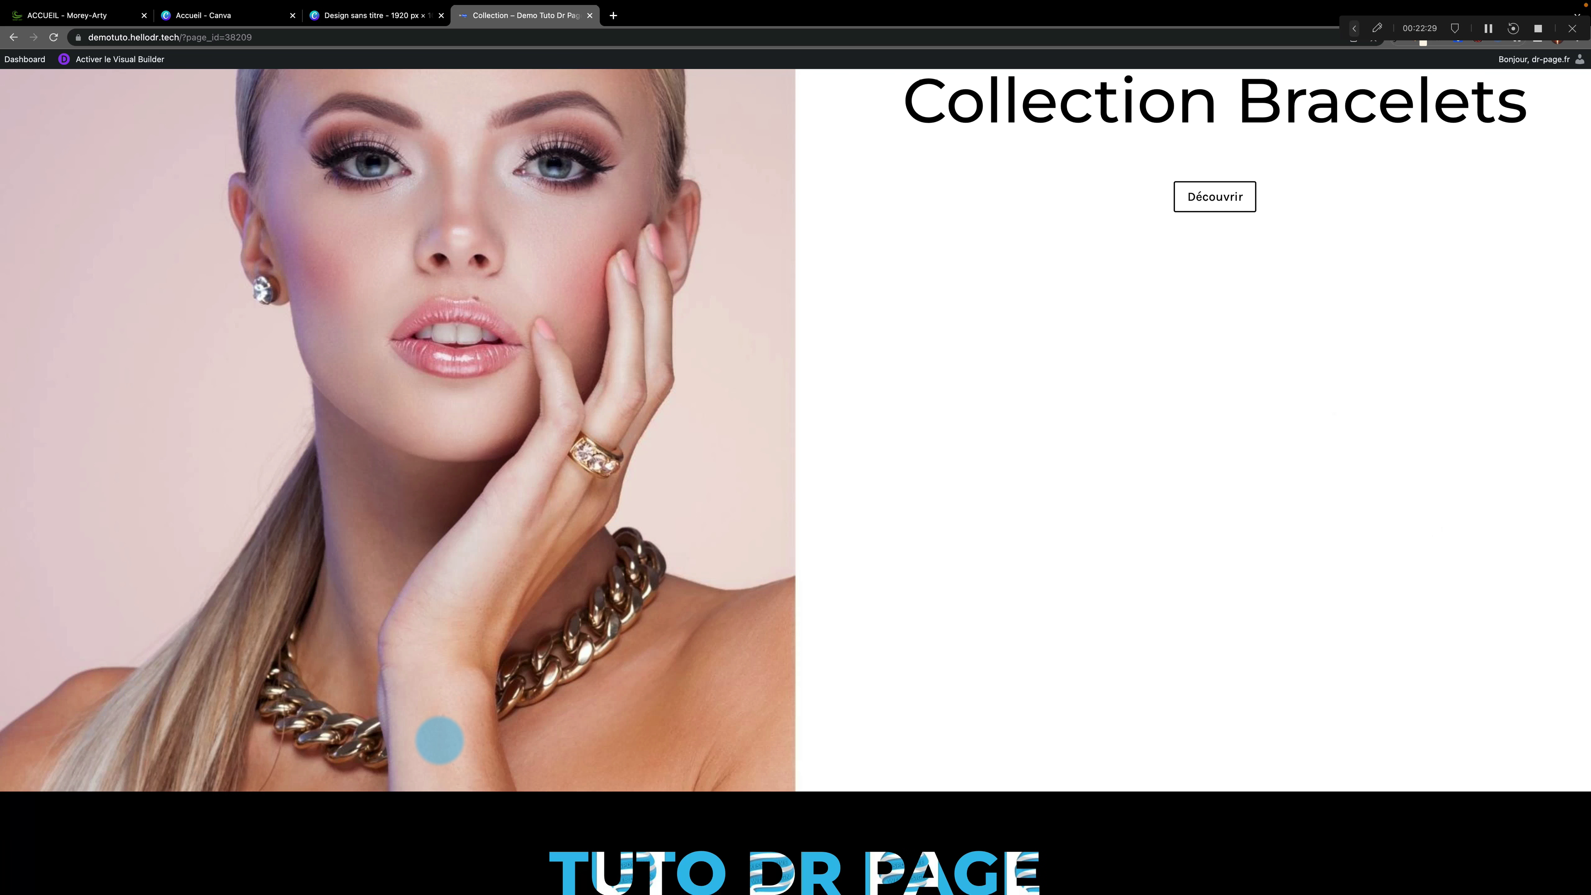
Check the section transitions in reverse from Collection Bracelets up to Collection Collier, and review the Collier to Boucles d'oreilles transition again
{"action": "scroll", "coordinate": [440, 741], "scroll_direction": "up", "scroll_amount": 10}
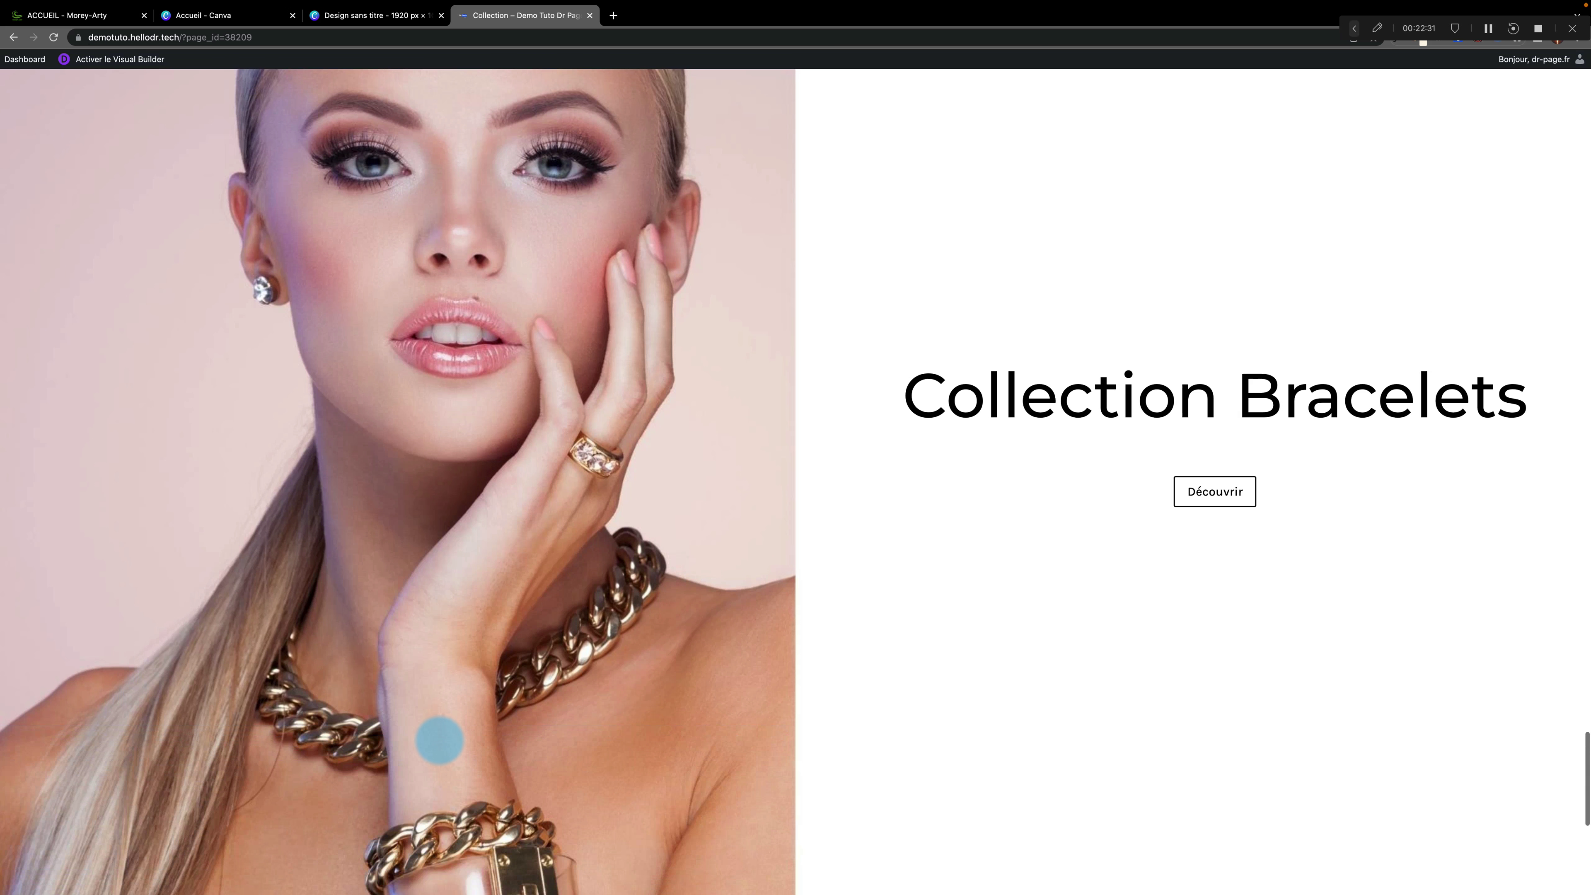
{"action": "scroll", "coordinate": [440, 740], "scroll_direction": "up", "scroll_amount": 10}
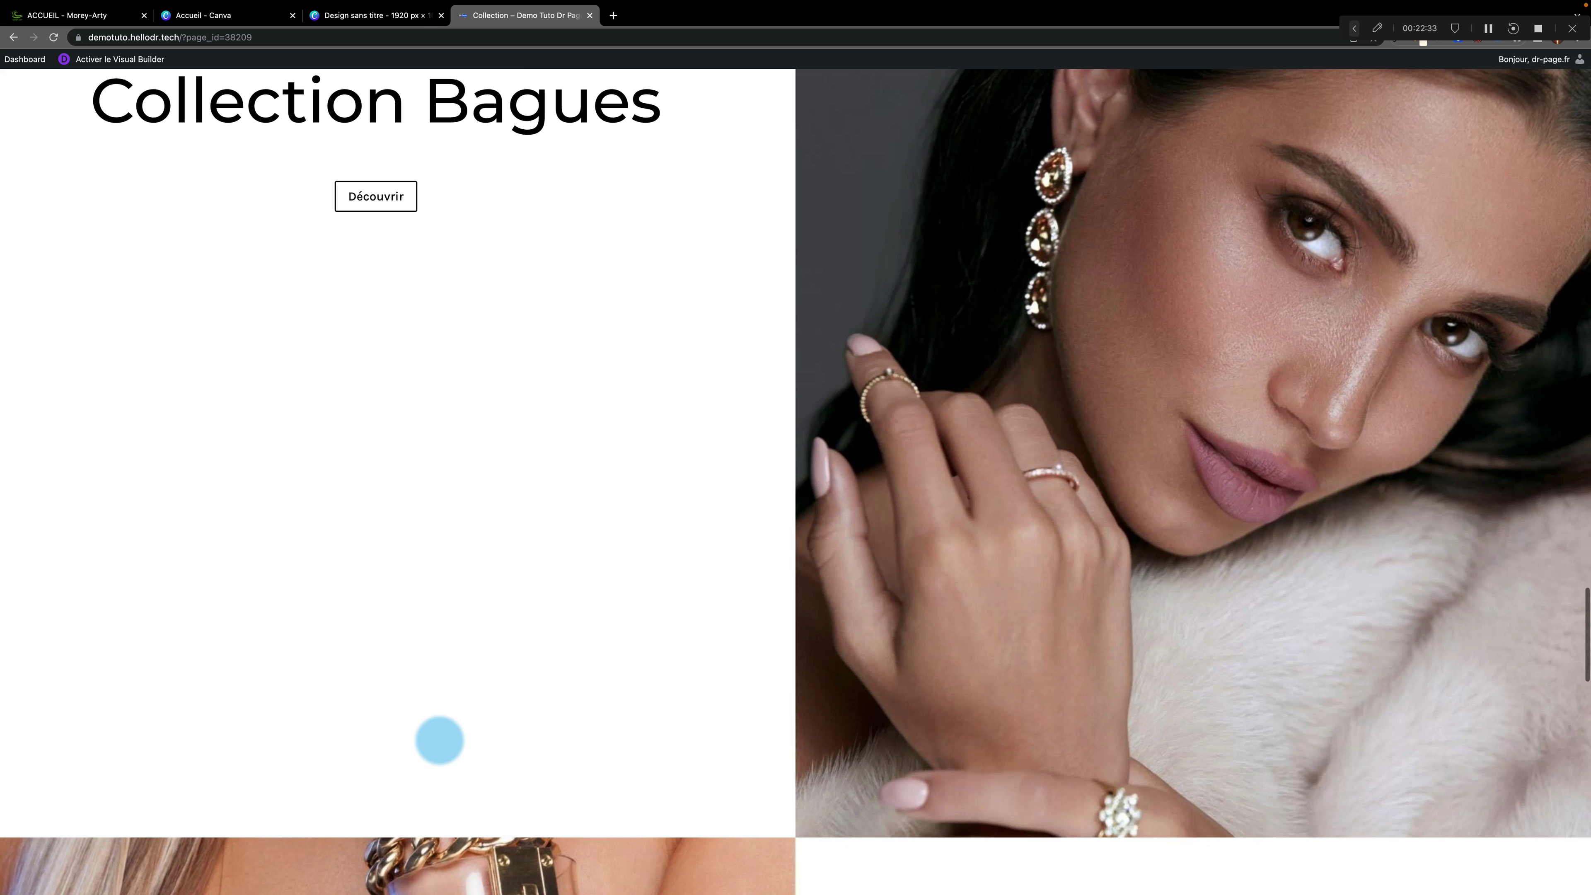
{"action": "scroll", "coordinate": [440, 741], "scroll_direction": "up", "scroll_amount": 10}
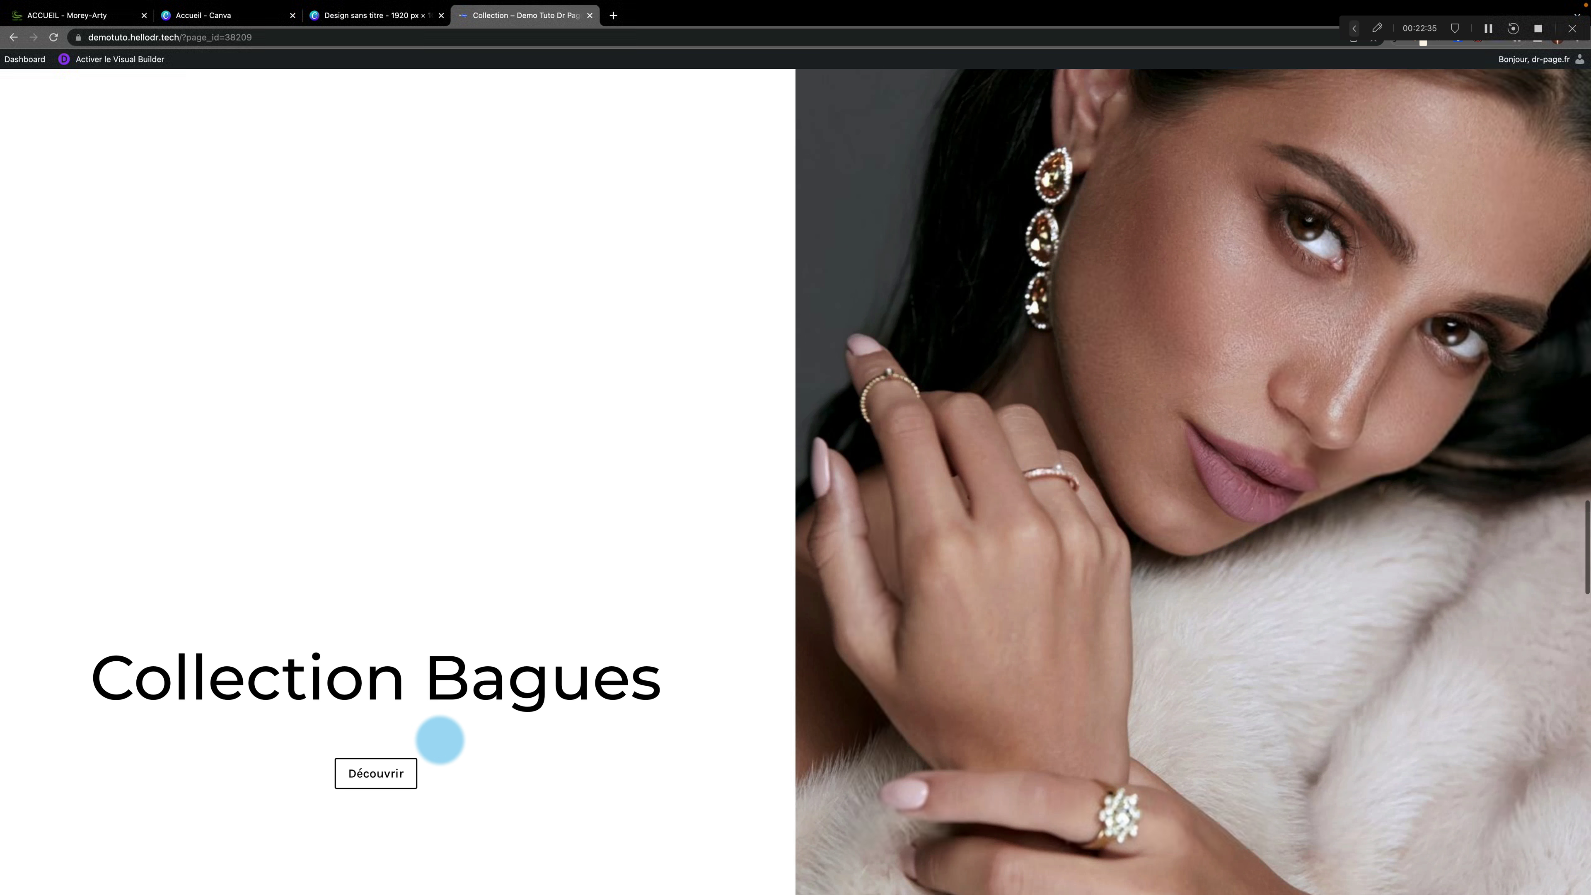
{"action": "scroll", "coordinate": [441, 739], "scroll_direction": "up", "scroll_amount": 10}
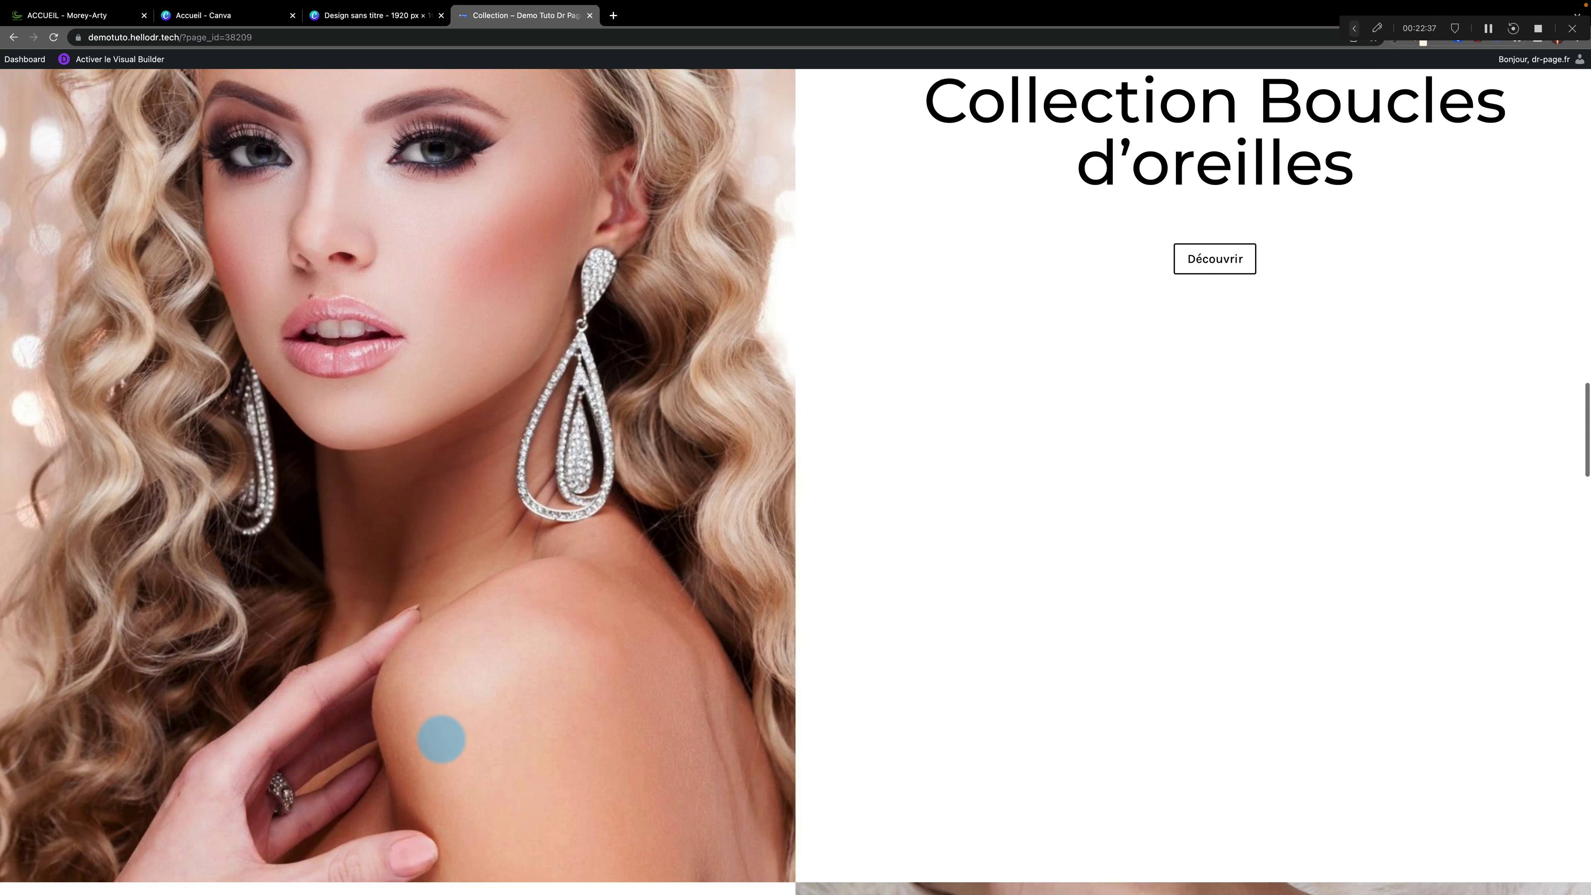
{"action": "scroll", "coordinate": [442, 740], "scroll_direction": "up", "scroll_amount": 10}
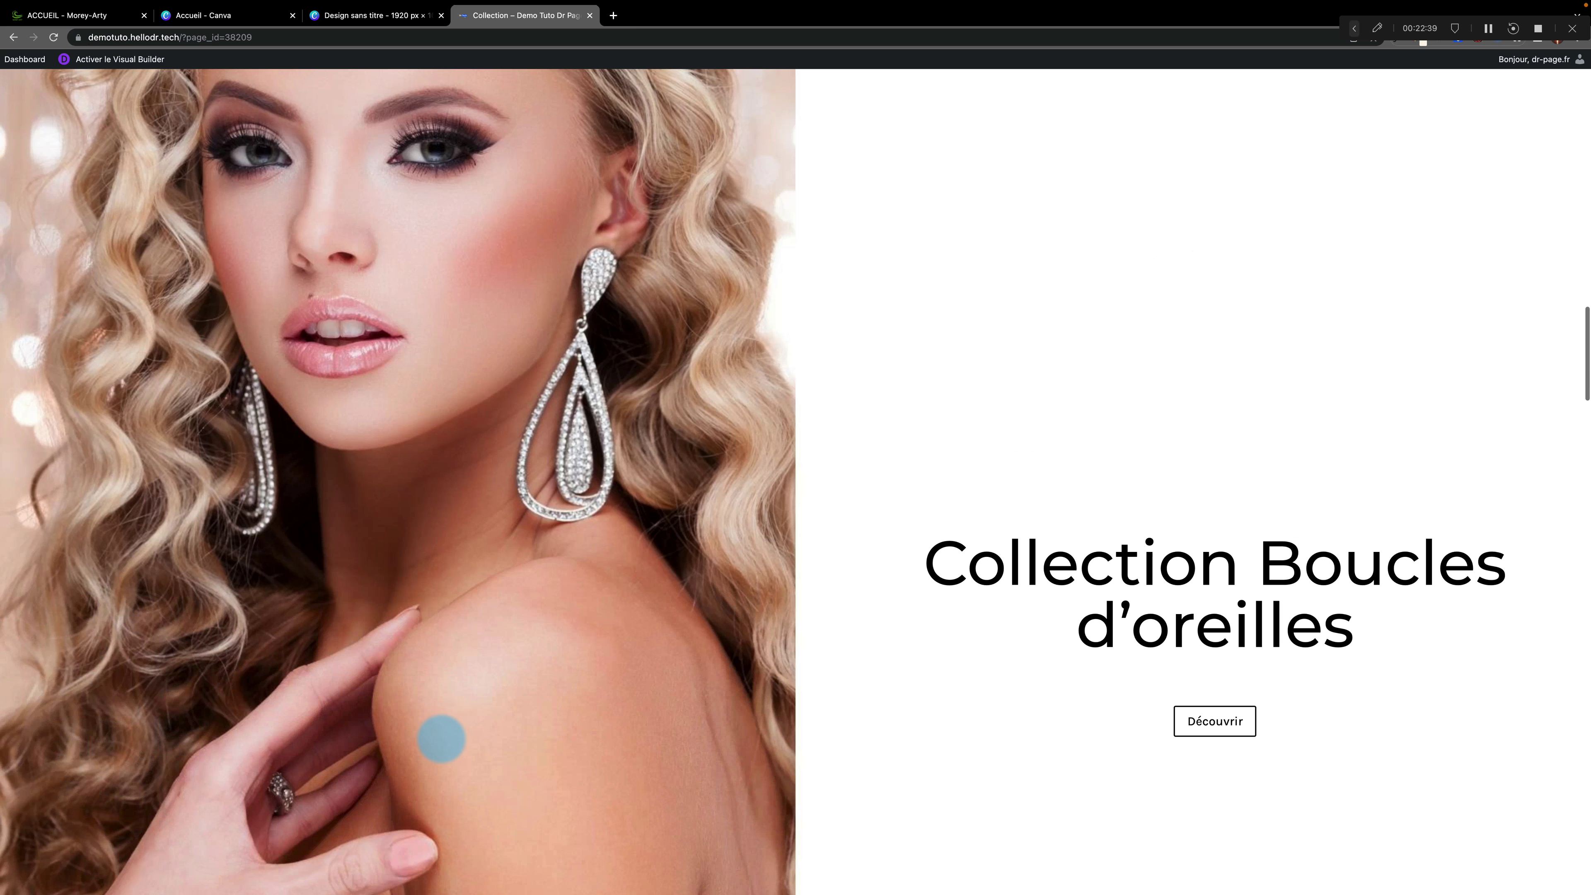
{"action": "scroll", "coordinate": [442, 739], "scroll_direction": "up", "scroll_amount": 5}
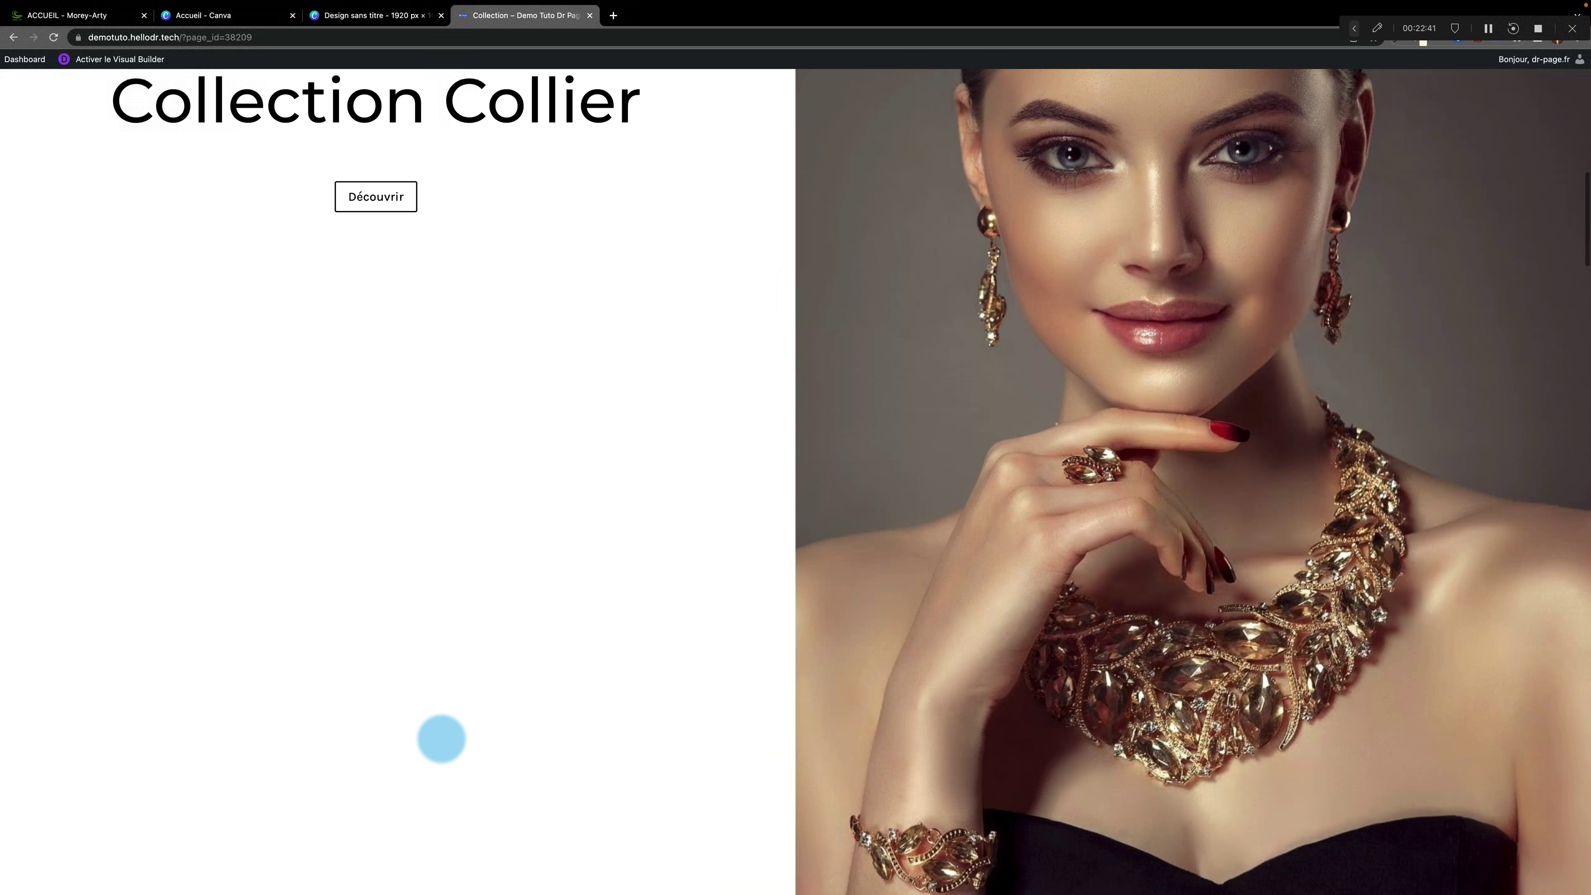
{"action": "scroll", "coordinate": [442, 740], "scroll_direction": "up", "scroll_amount": 5}
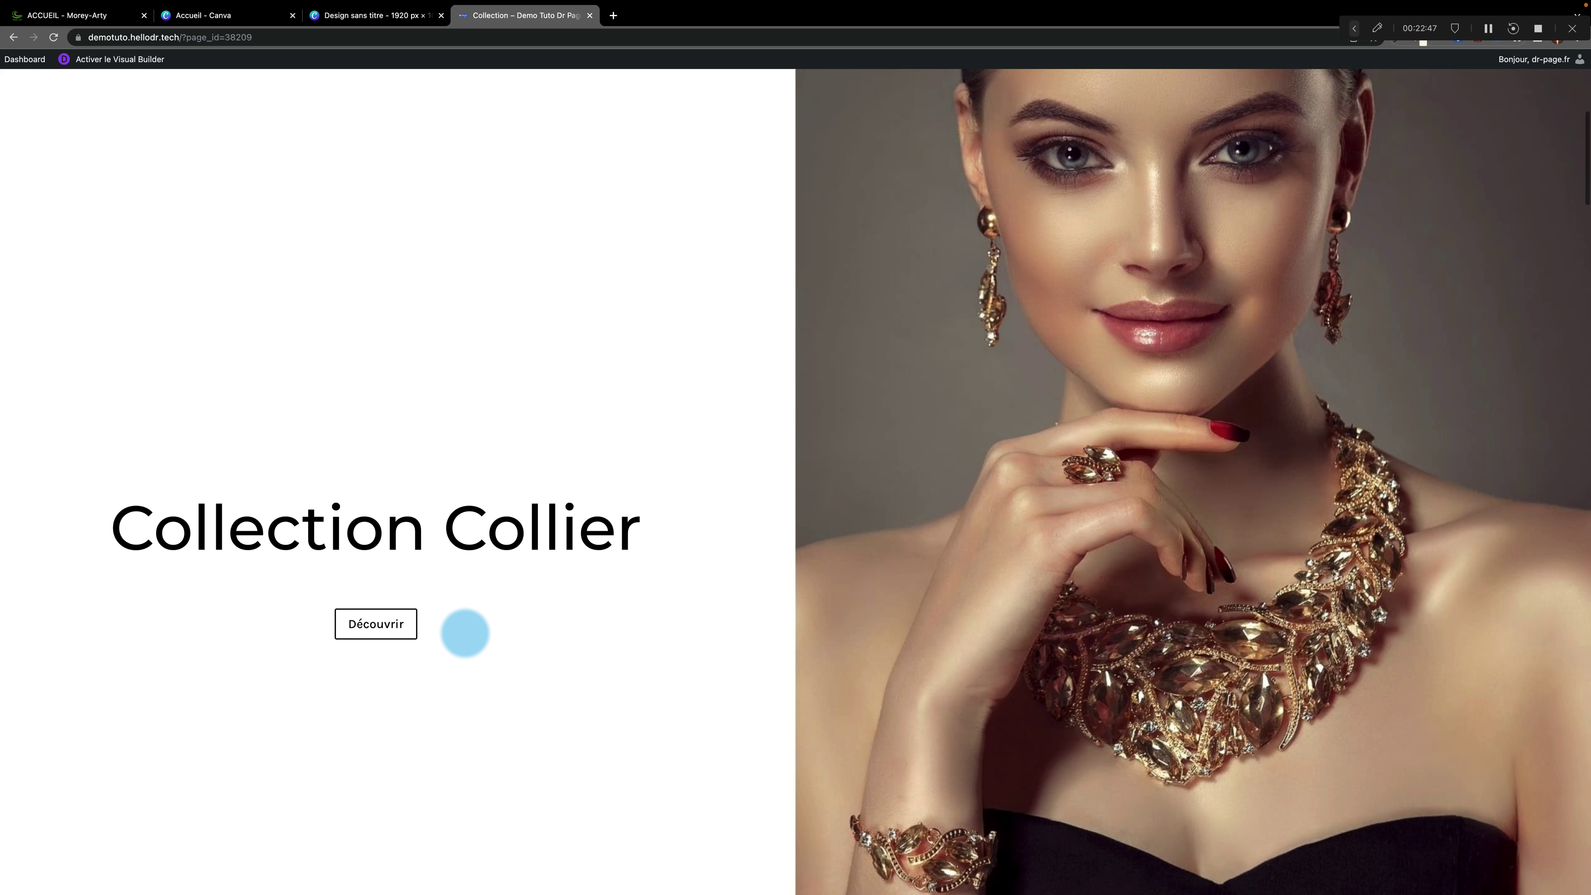
{"action": "scroll", "coordinate": [600, 631], "scroll_direction": "down", "scroll_amount": 3}
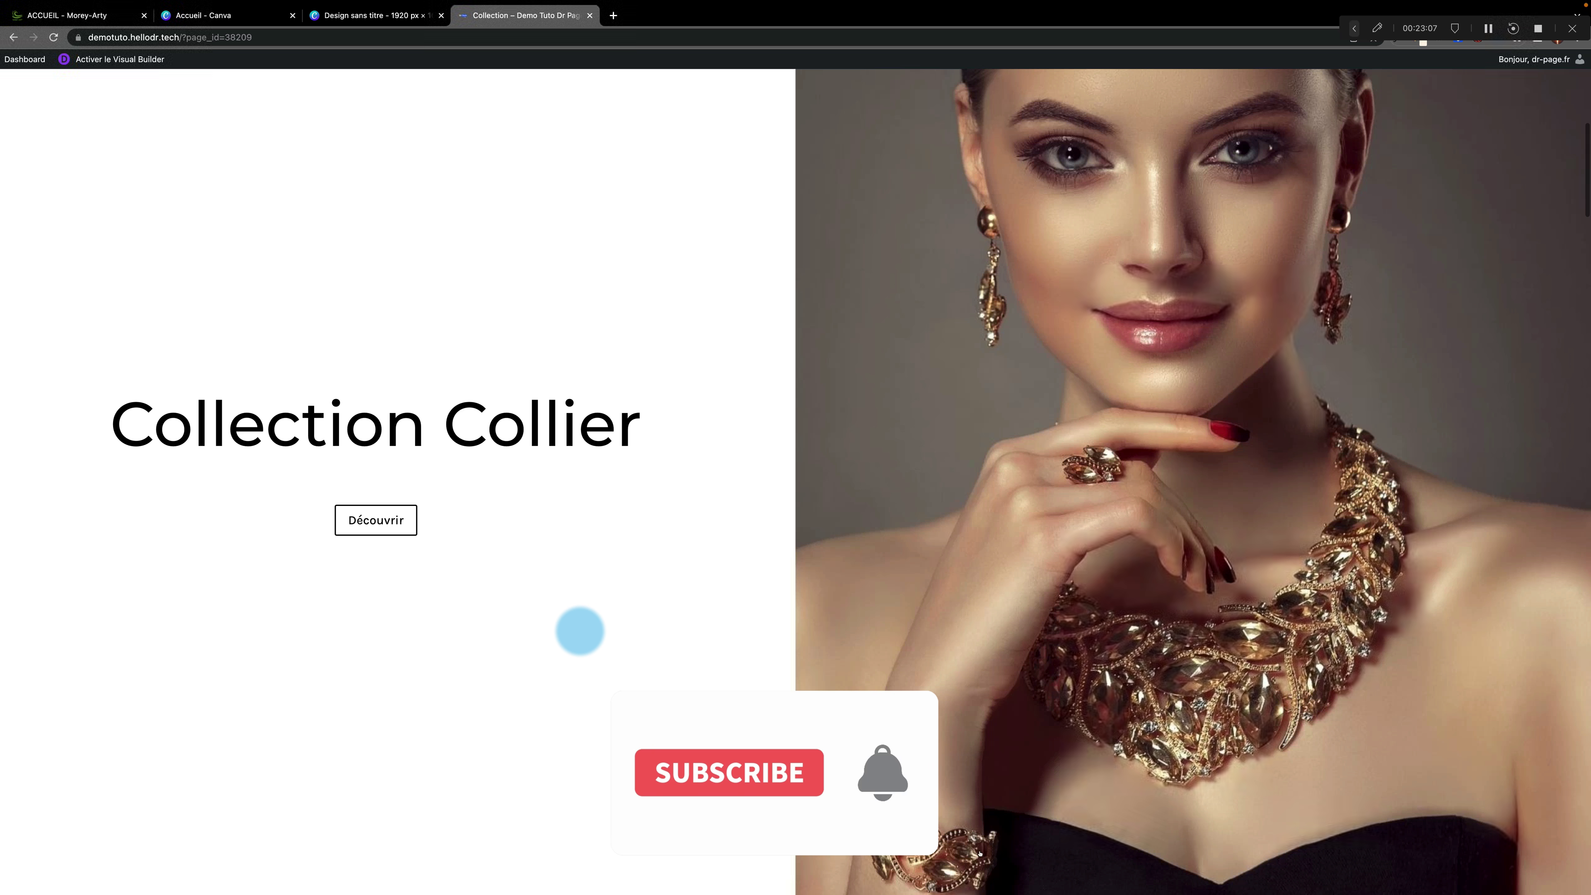
{"action": "scroll", "coordinate": [579, 631], "scroll_direction": "down", "scroll_amount": 5}
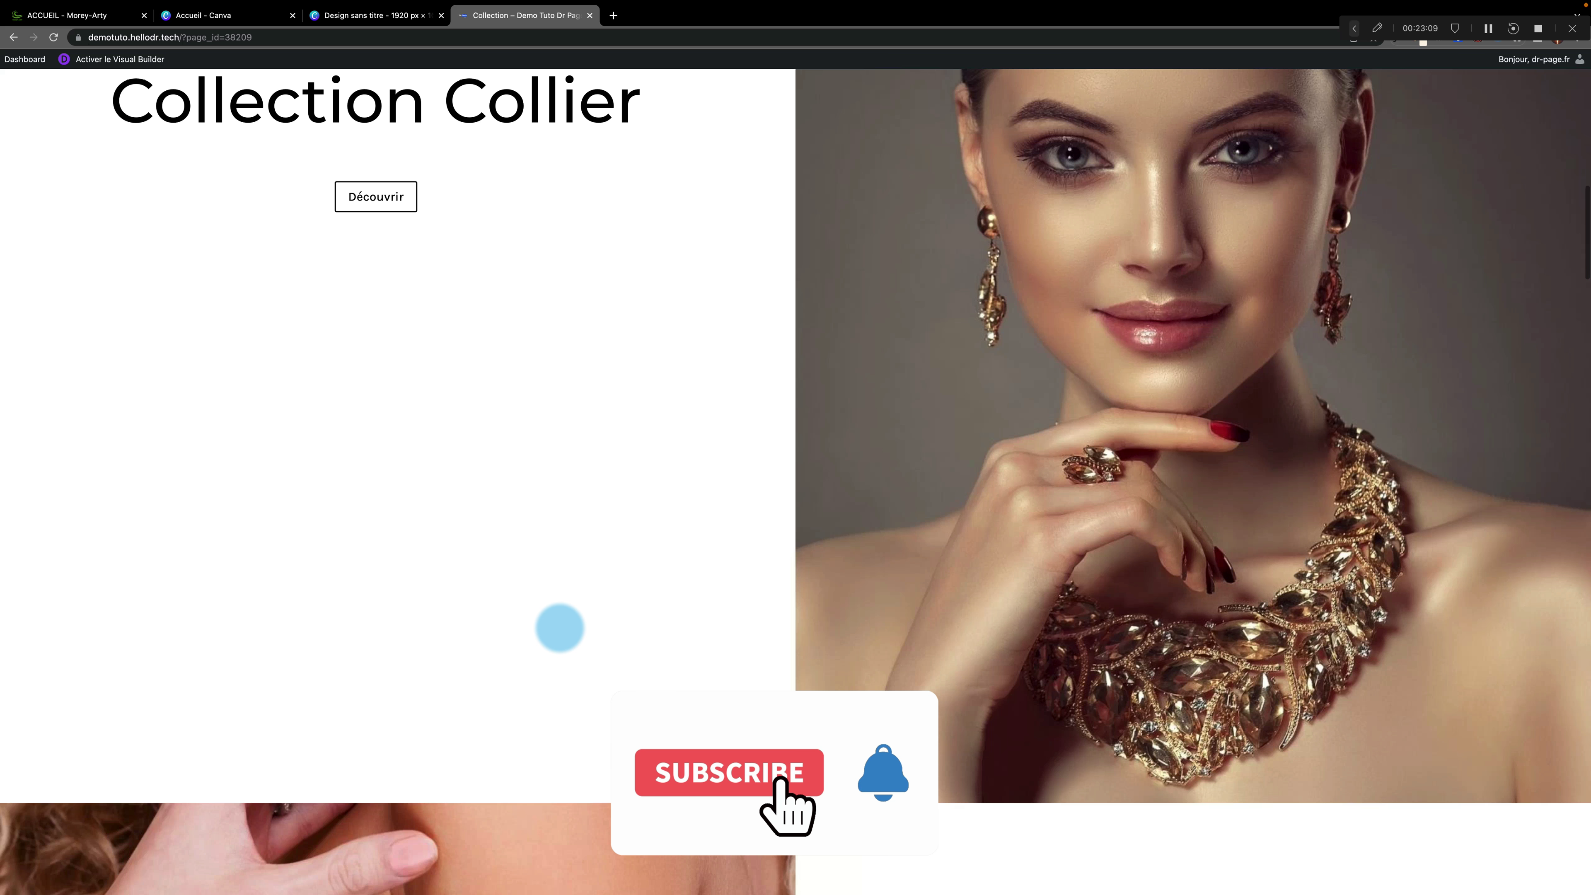
{"action": "scroll", "coordinate": [560, 627], "scroll_direction": "down", "scroll_amount": 5}
{"action": "scroll", "coordinate": [559, 628], "scroll_direction": "up", "scroll_amount": 10}
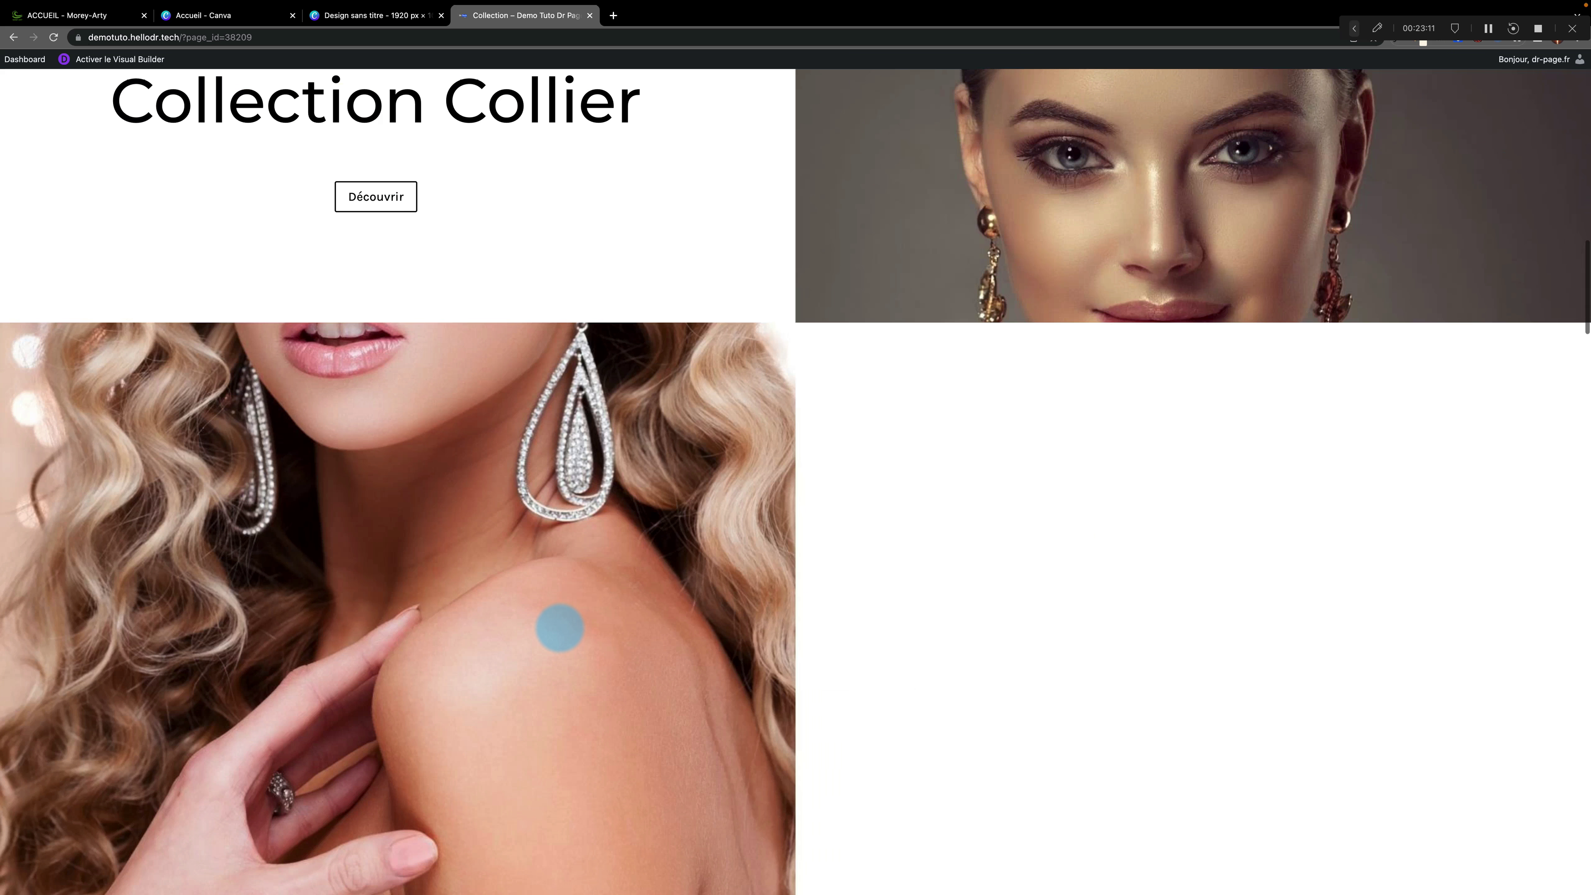
{"action": "scroll", "coordinate": [559, 627], "scroll_direction": "up", "scroll_amount": 8}
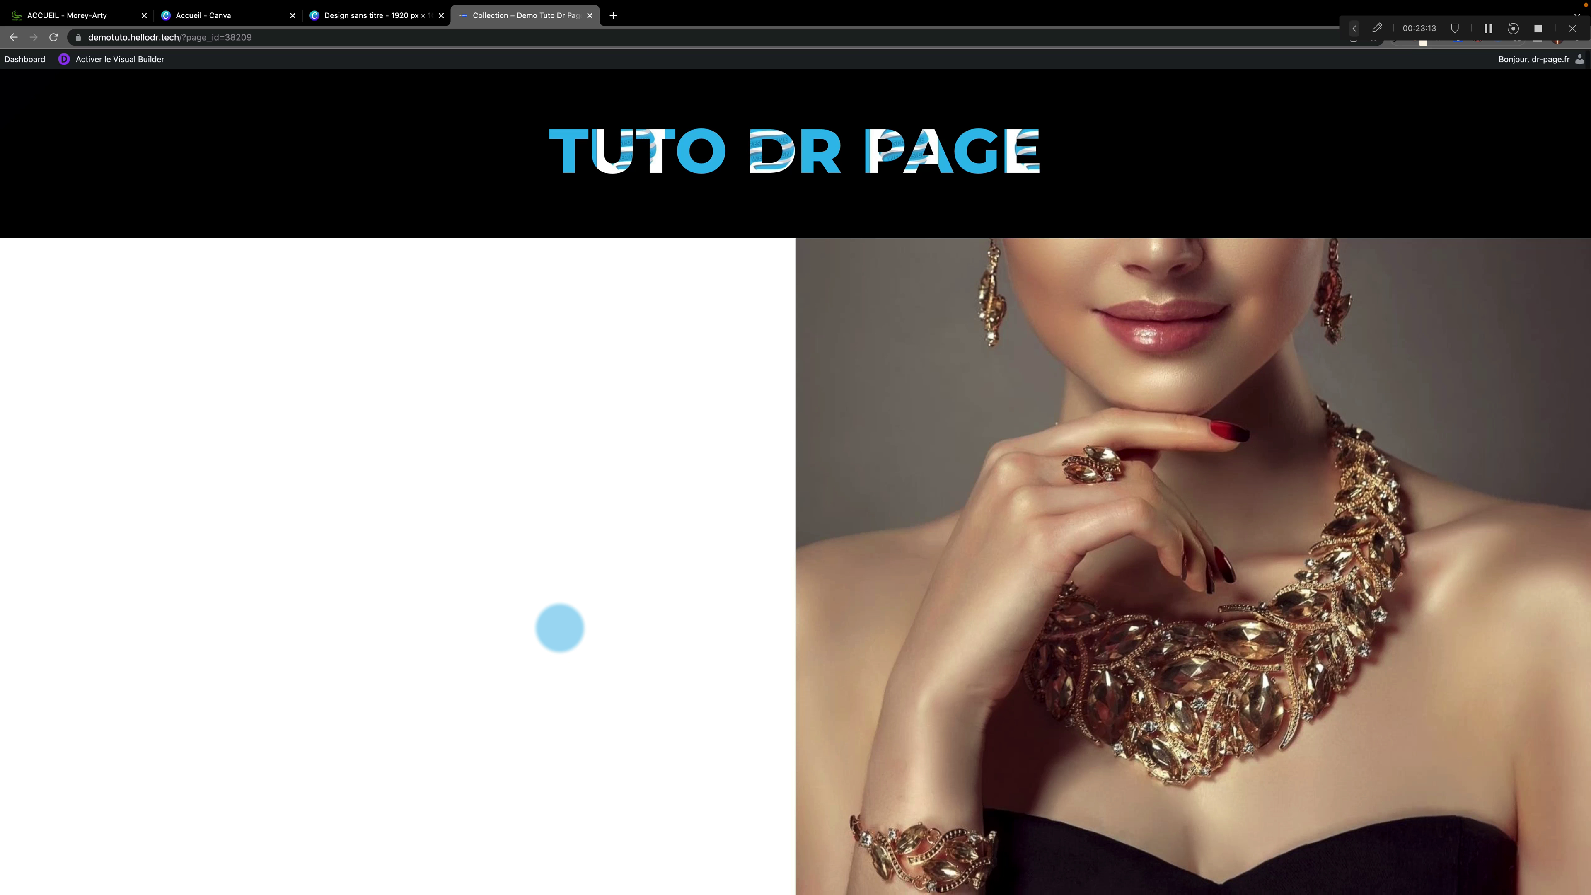